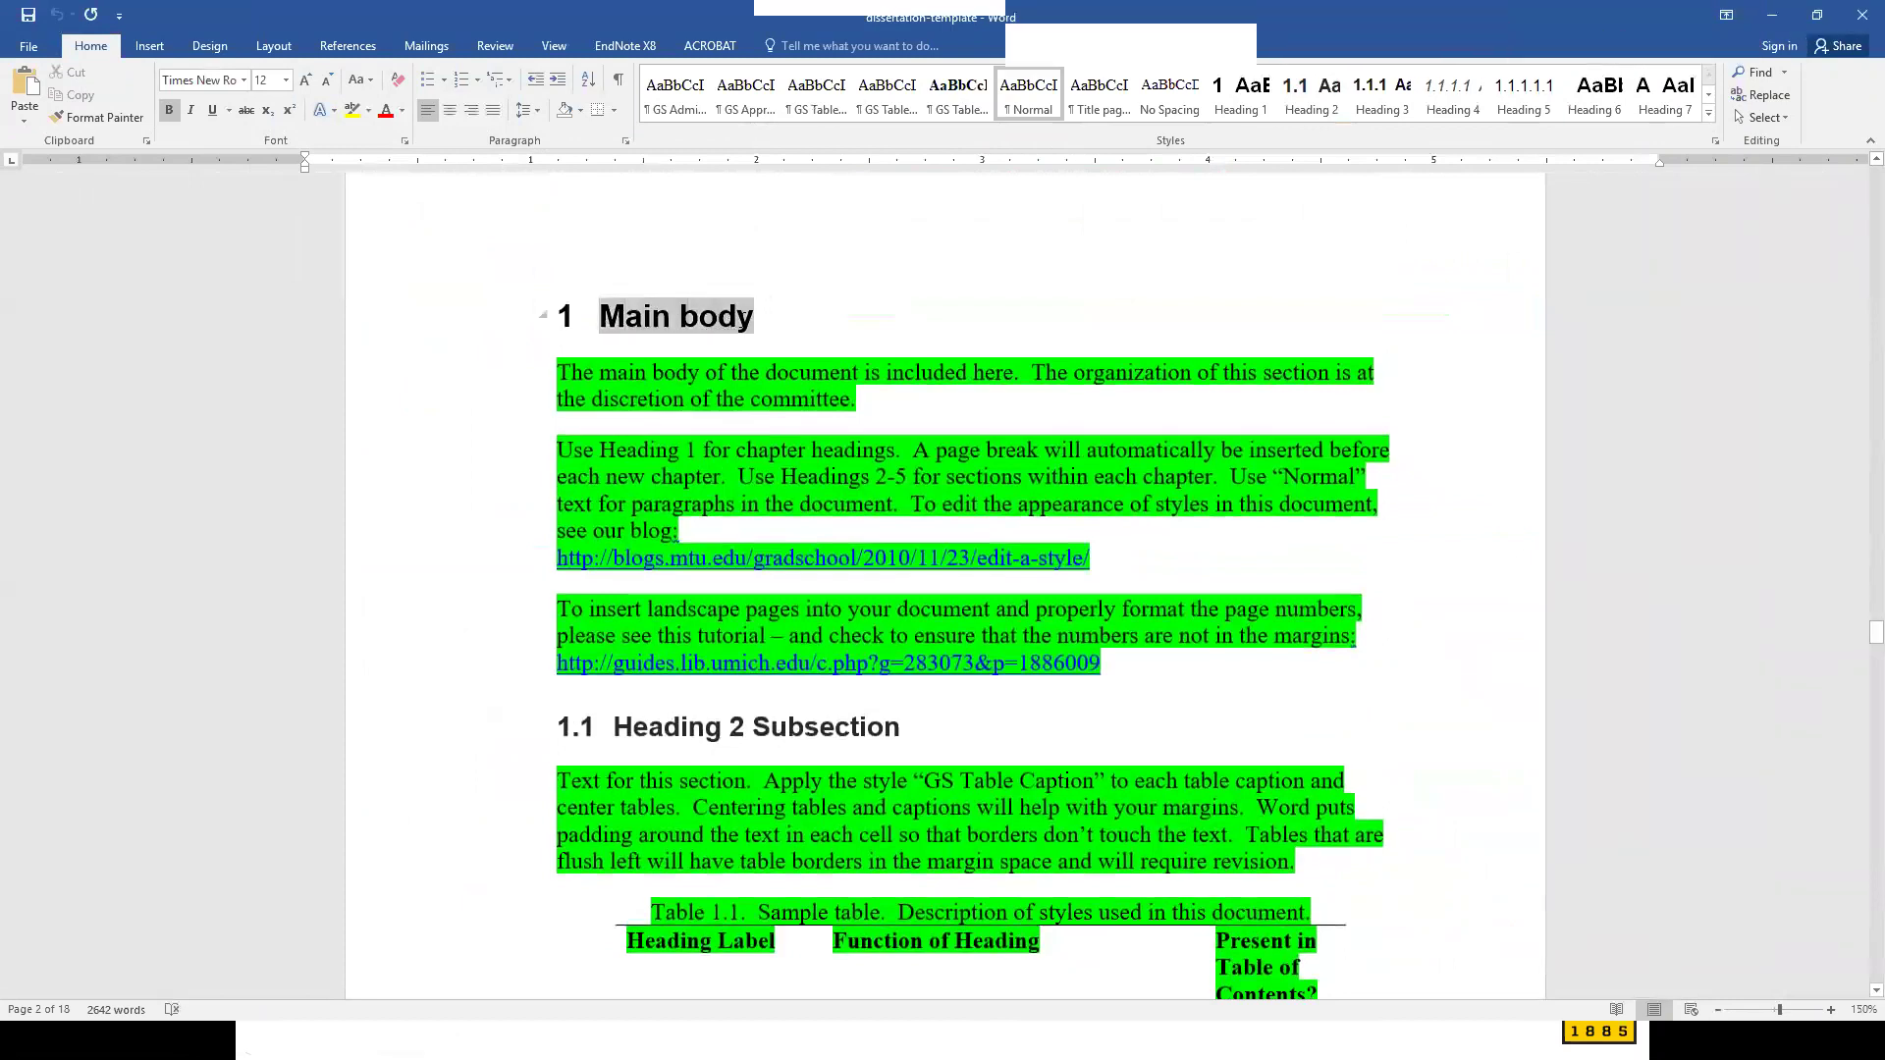
- Retitle the chapter heading "Main body" as "Introduction" and its first subsection as "Hip replacements"
type("Introduction")
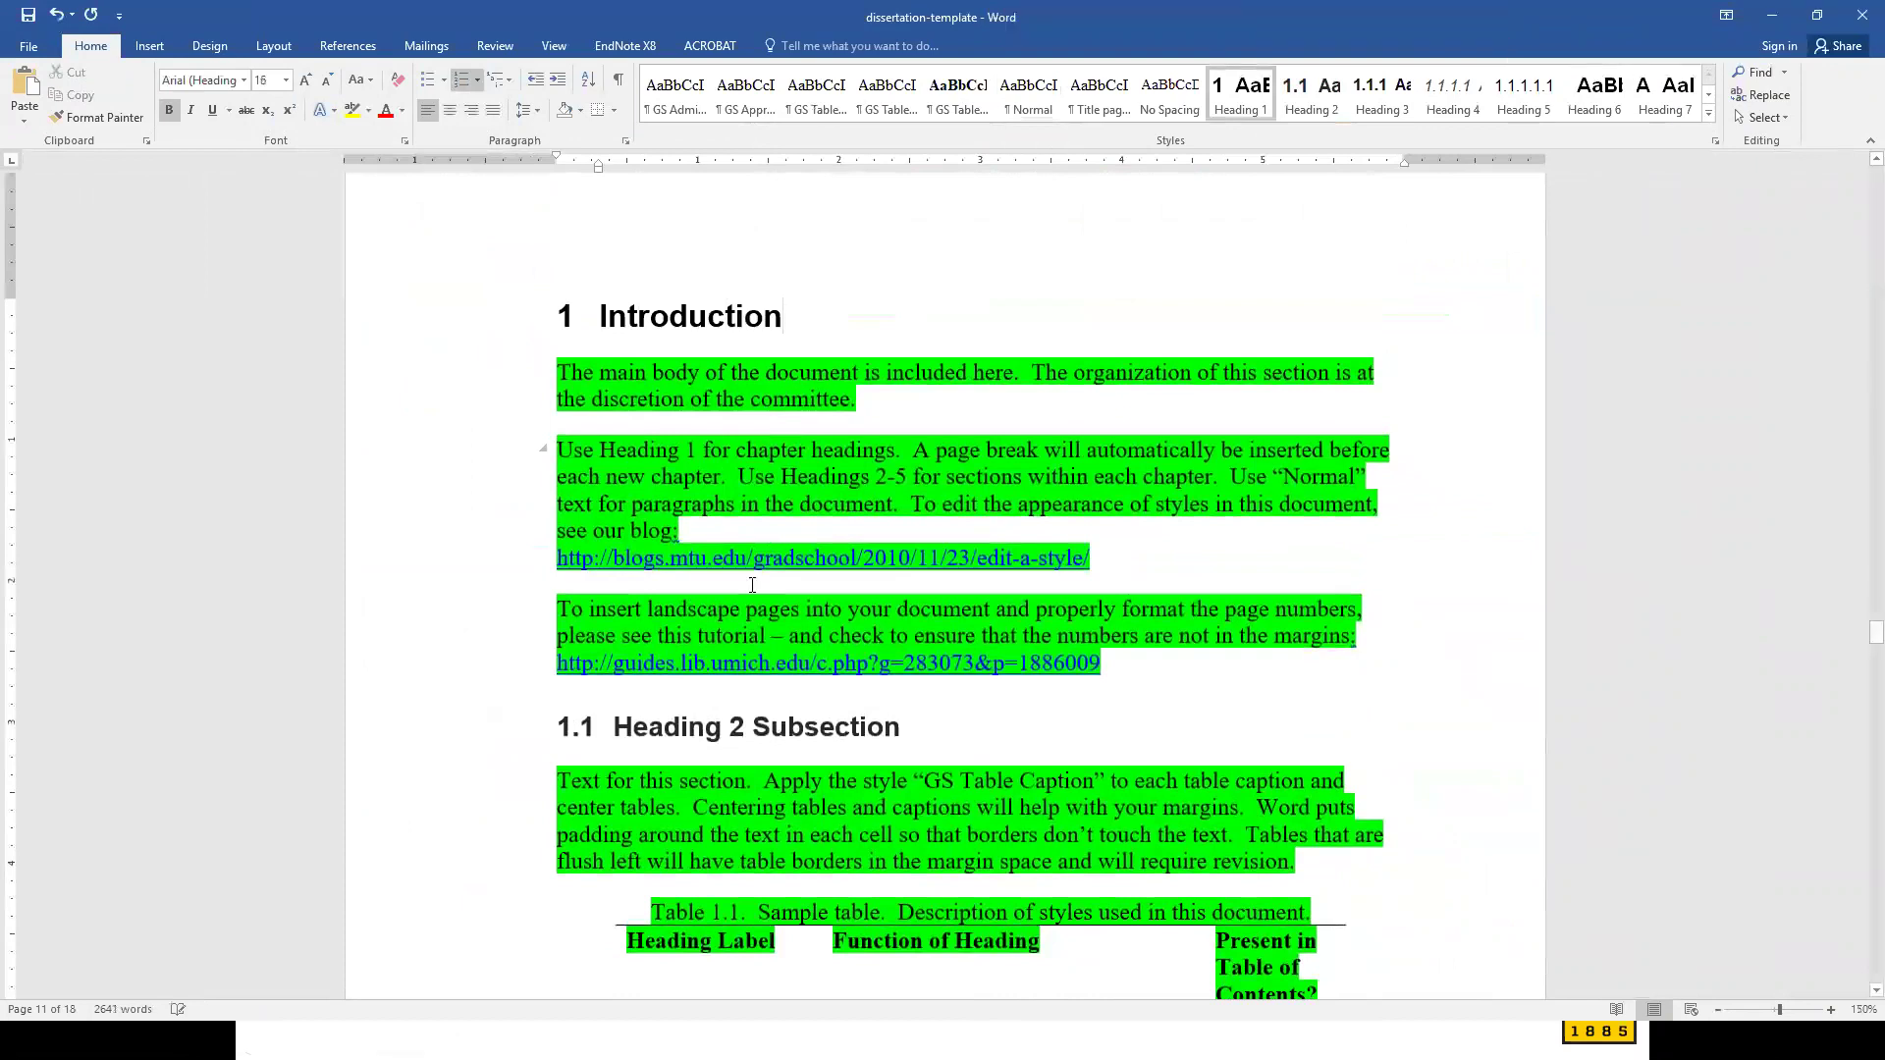
left_click_drag(673, 734, 896, 714)
type("Hip ")
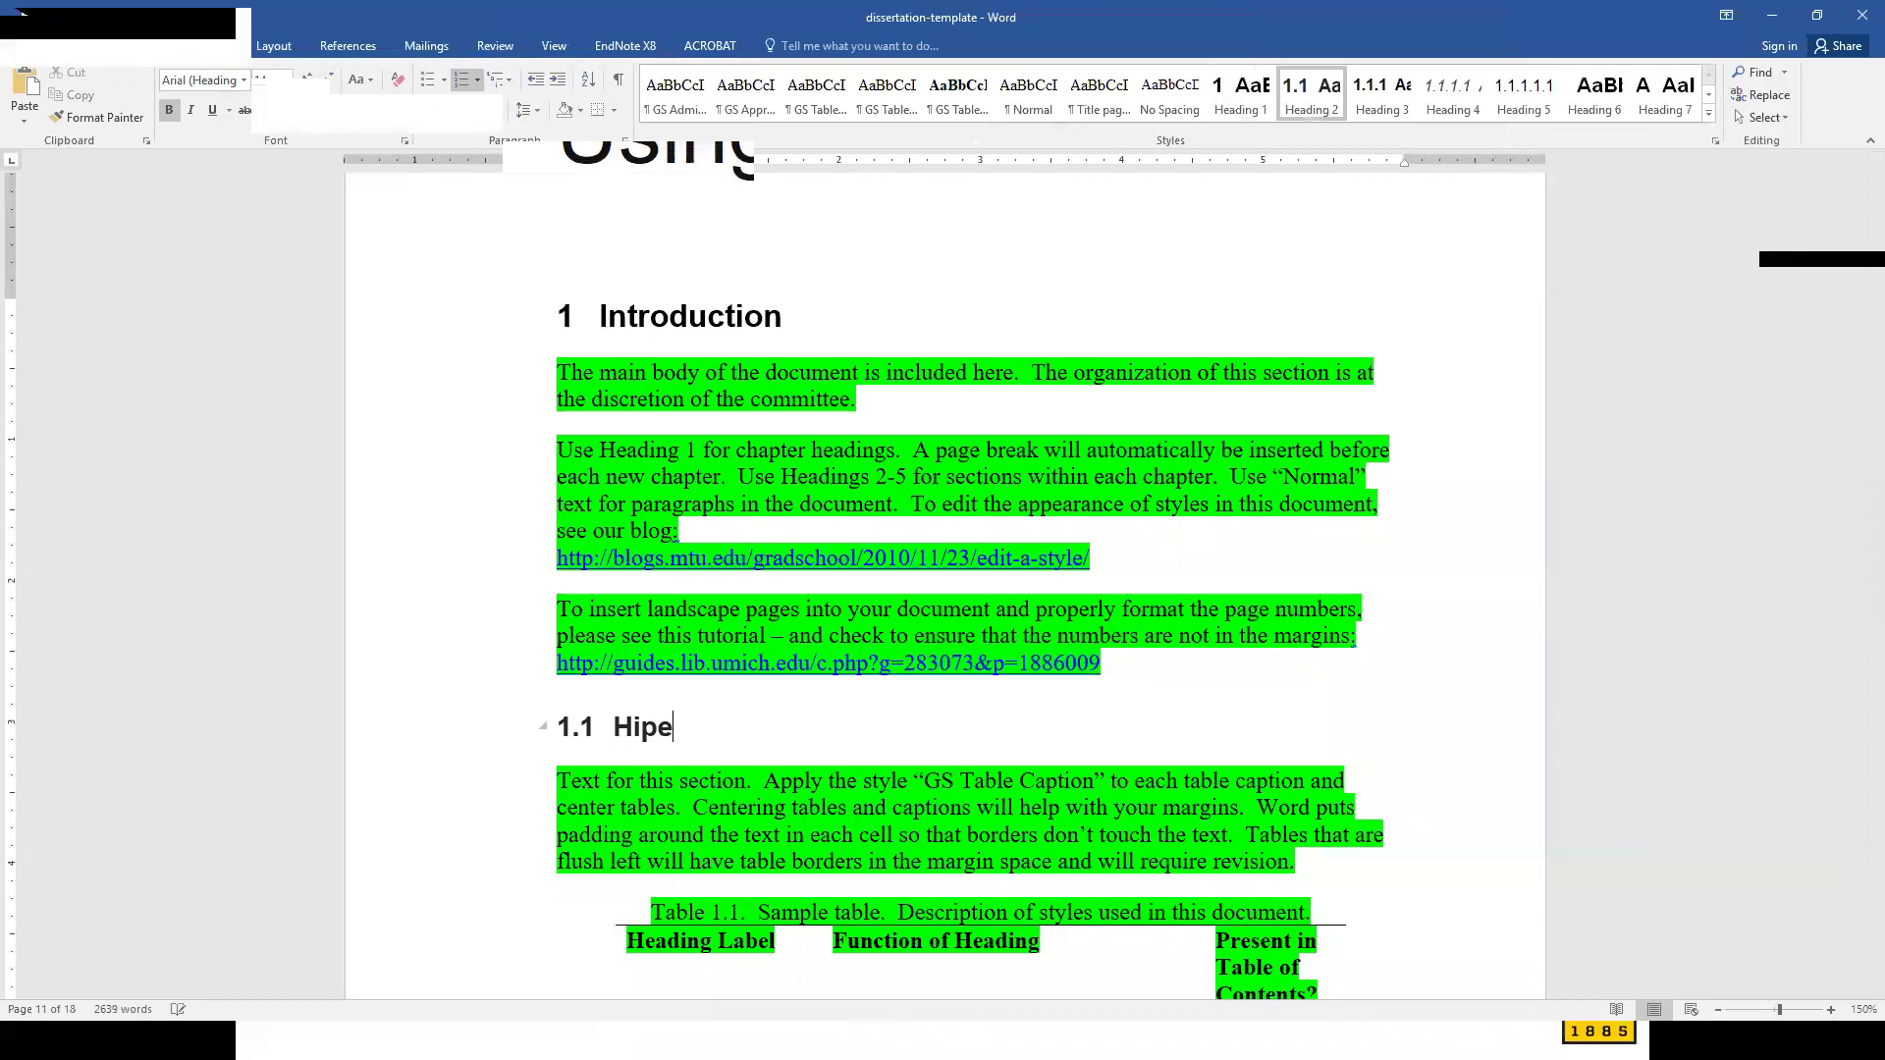
type("replacements")
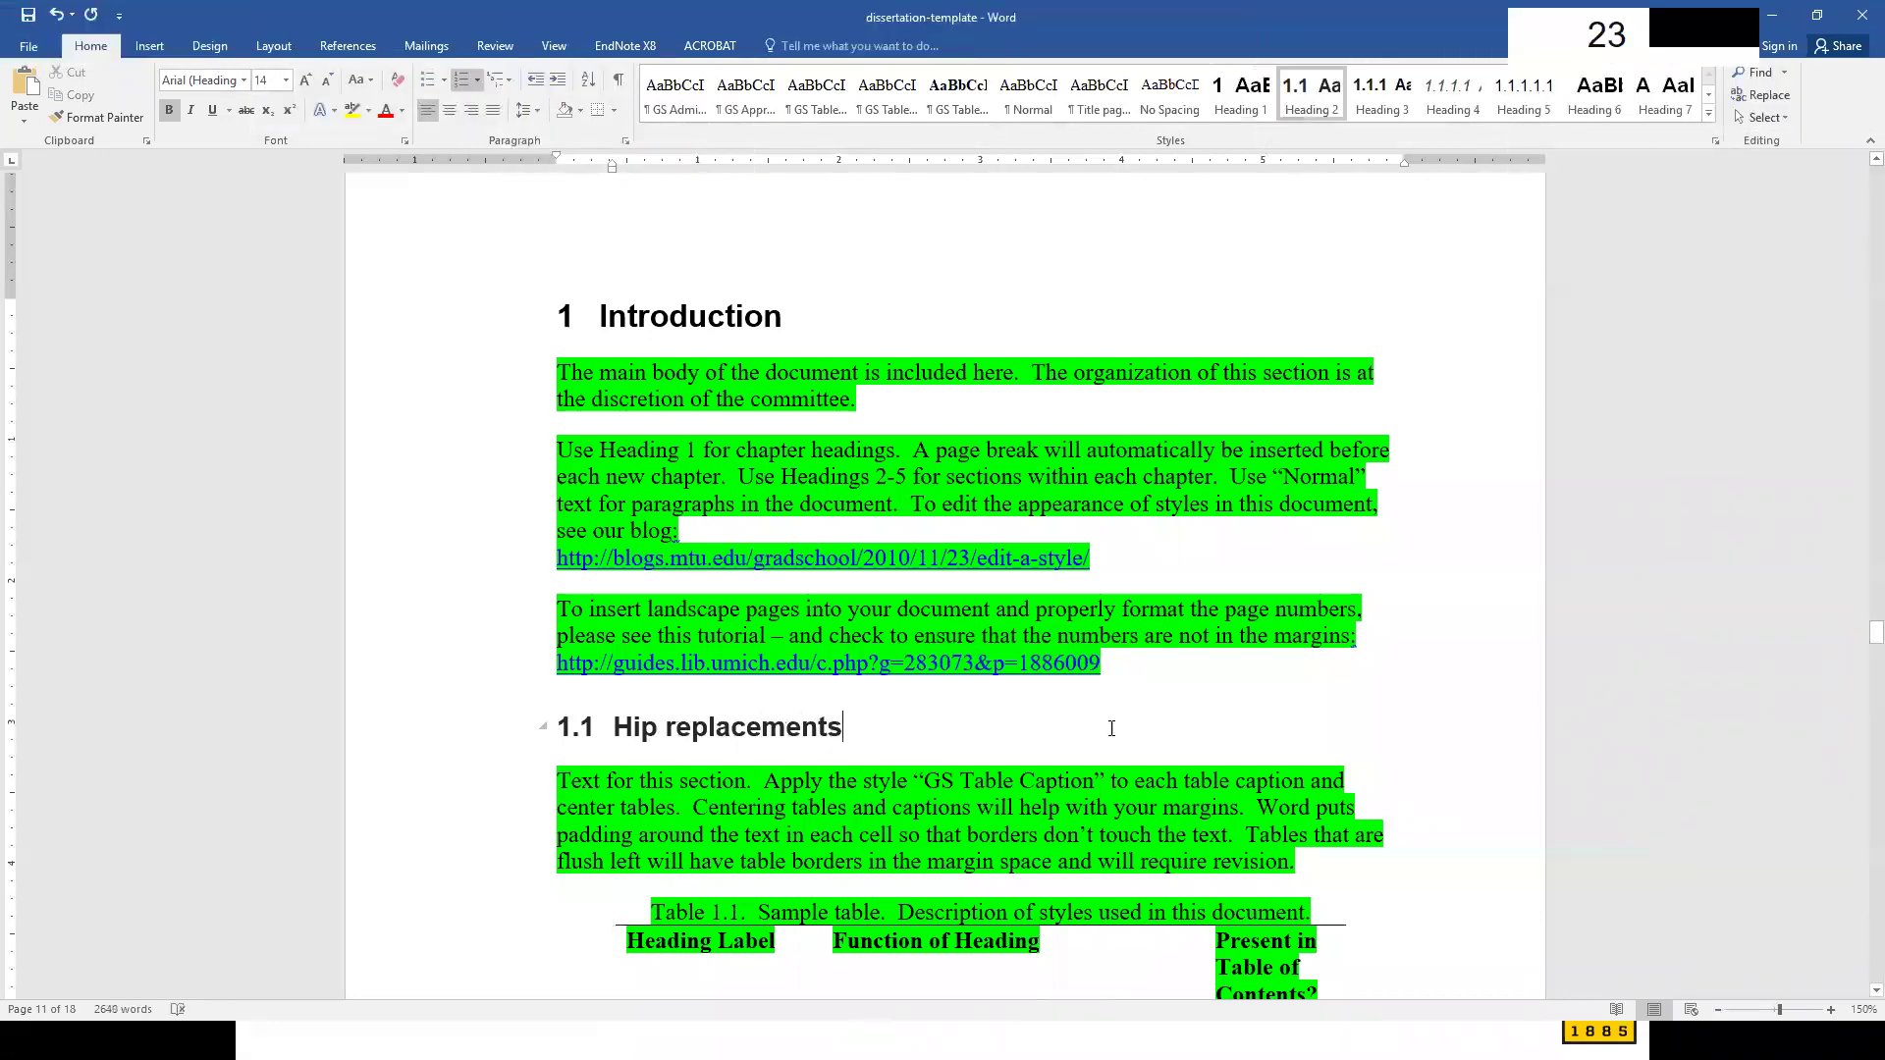
- Insert a Heading 2 section titled "Bone Cement" directly above the "Hip replacements" heading
left_click(1166, 670)
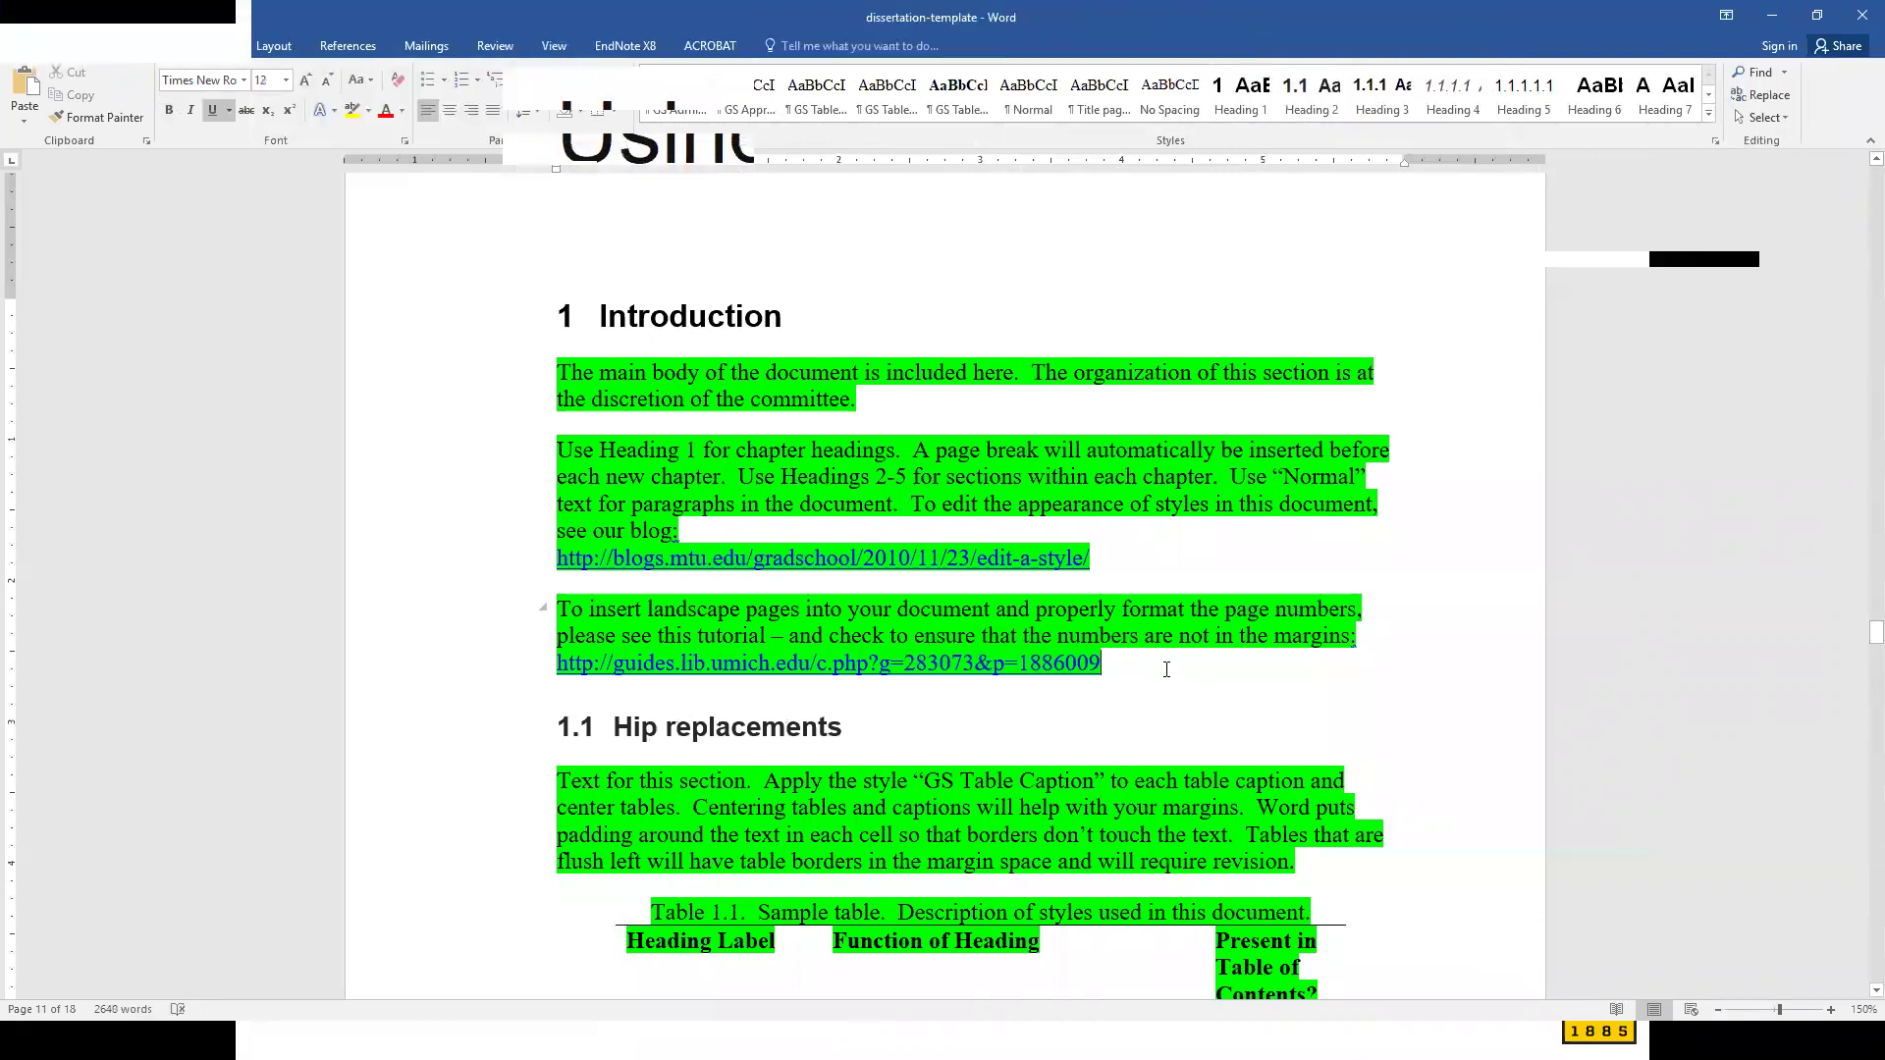
key("Return")
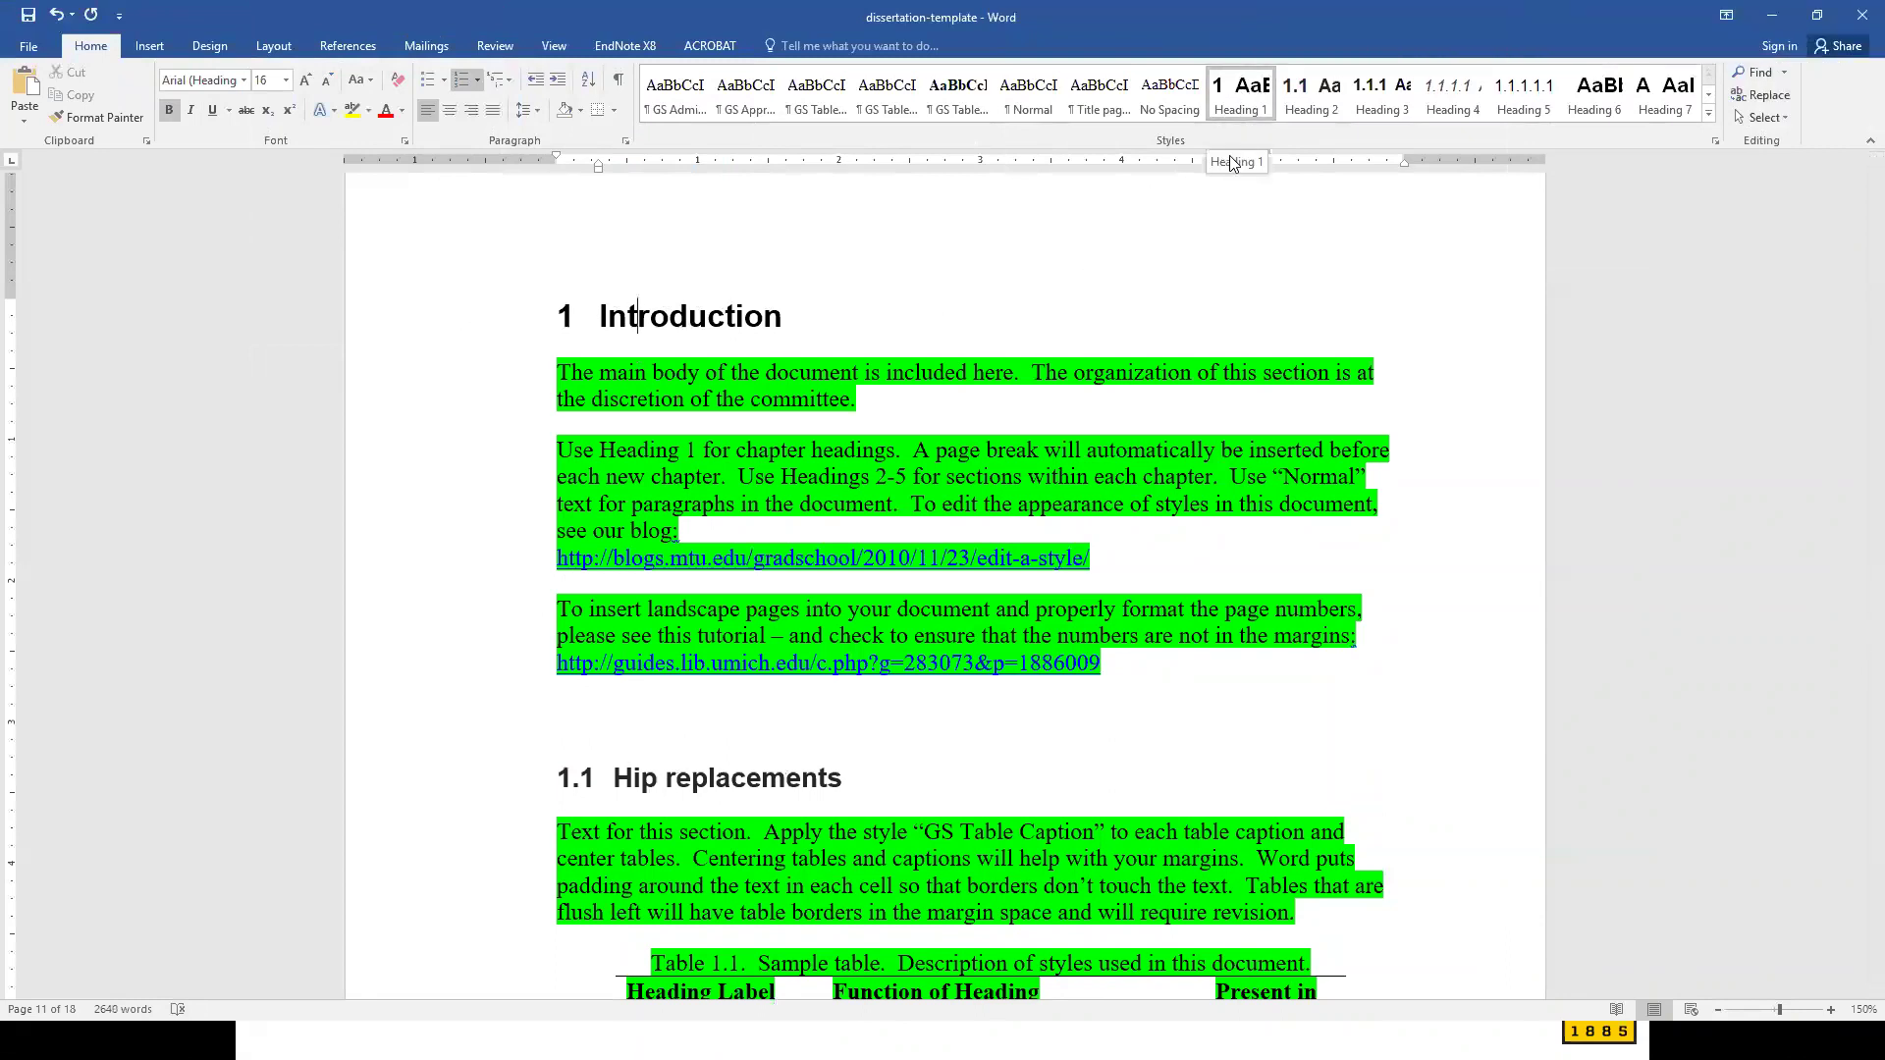
left_click(595, 715)
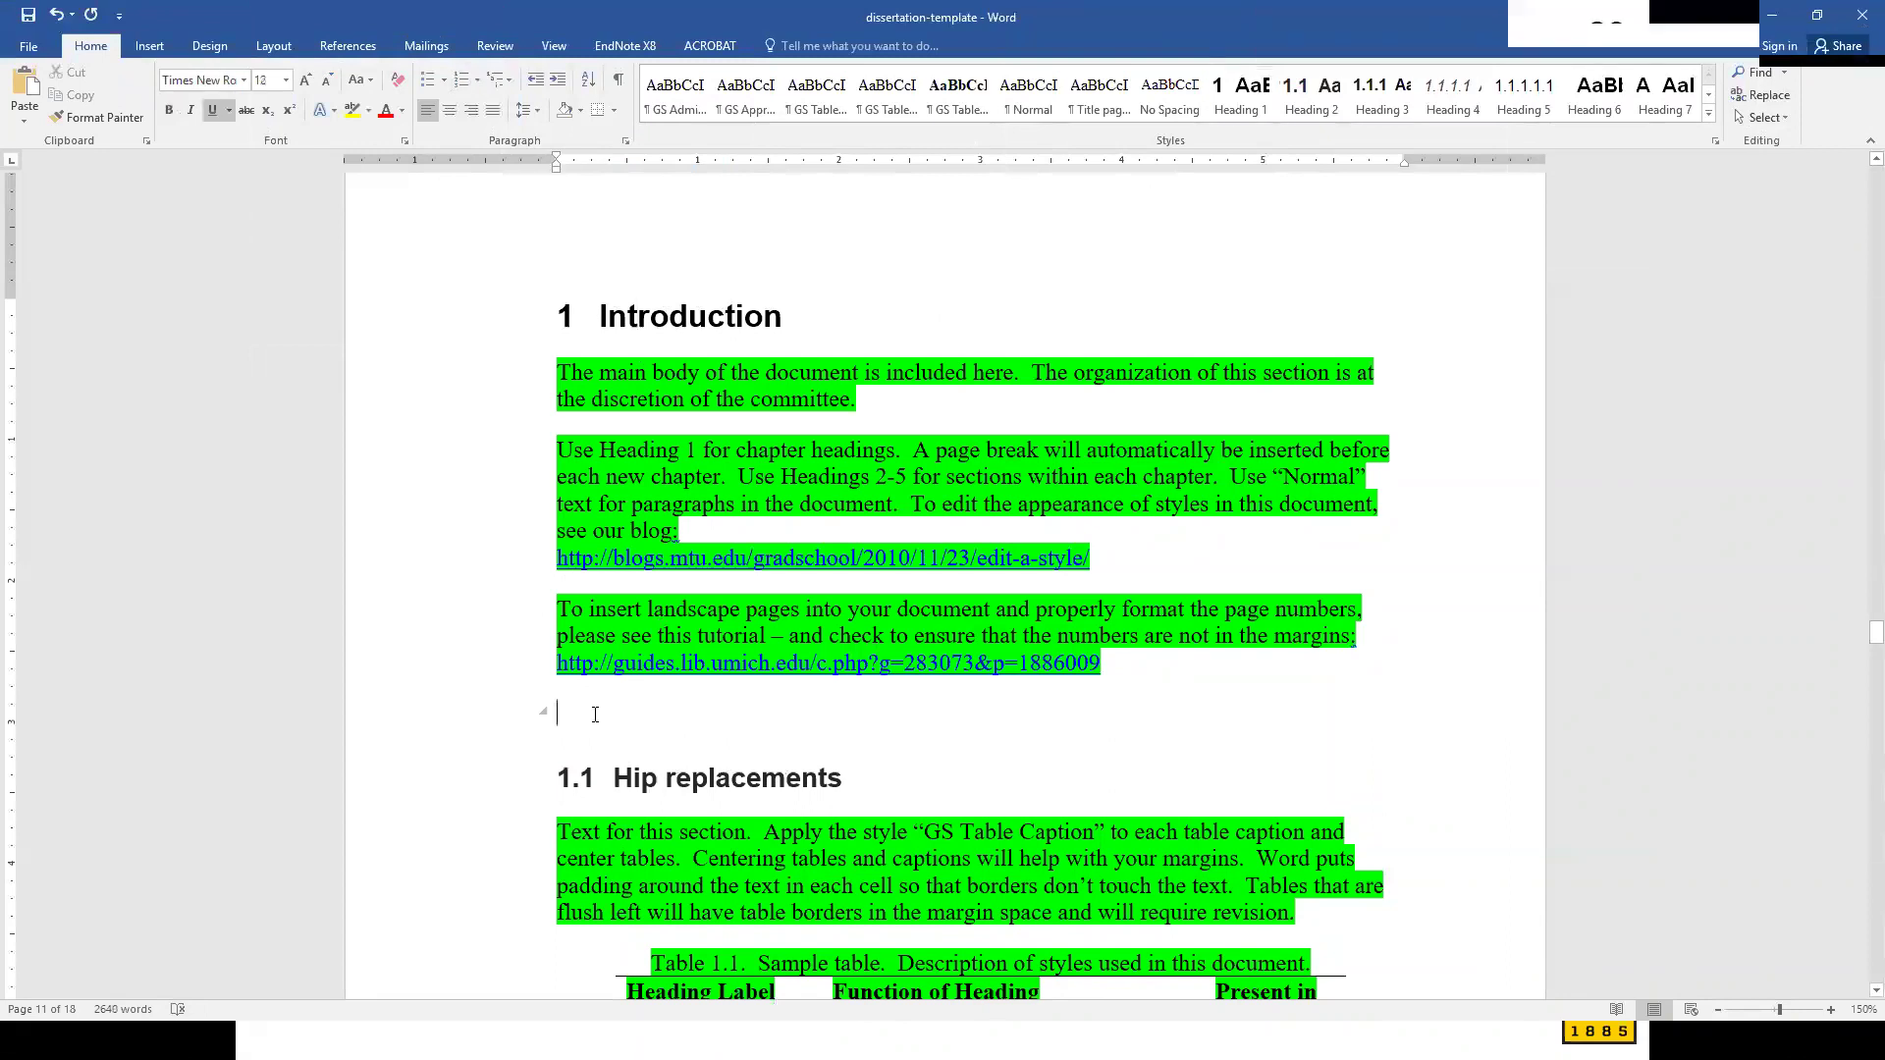
left_click(1310, 108)
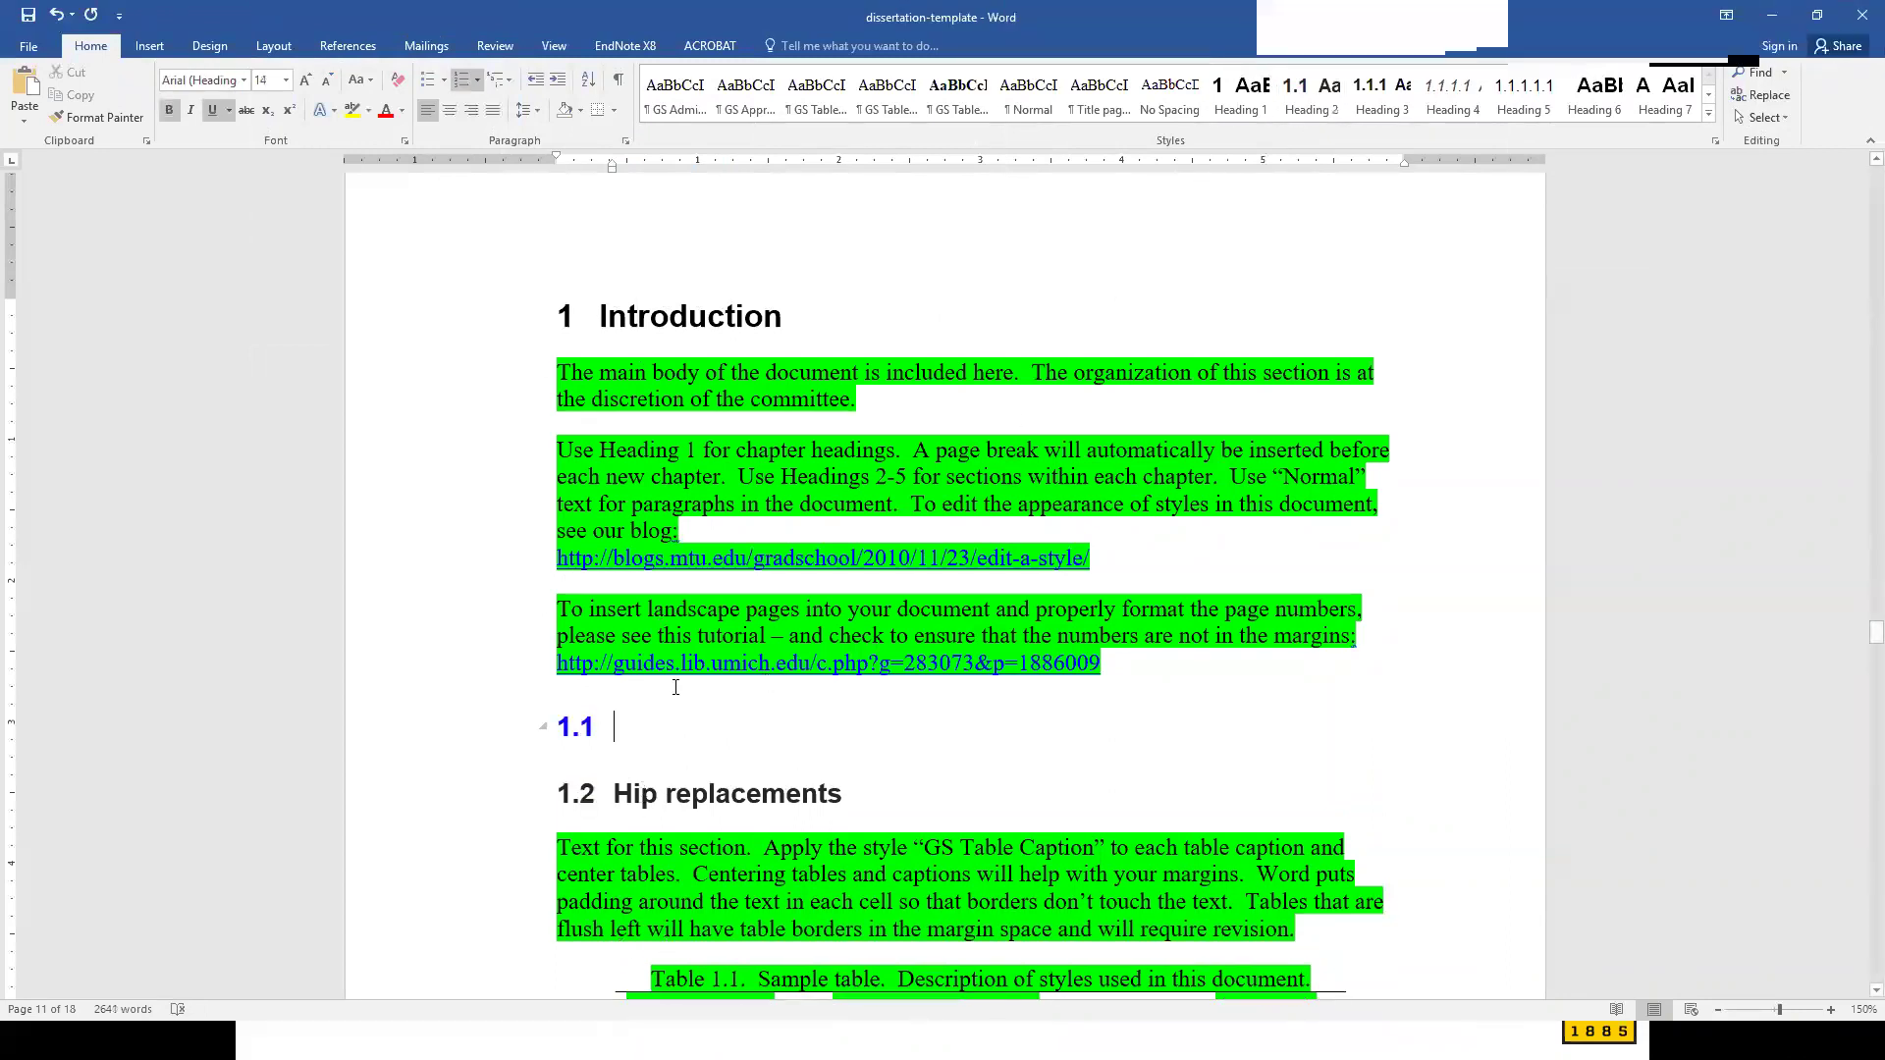
type("Bone Cement")
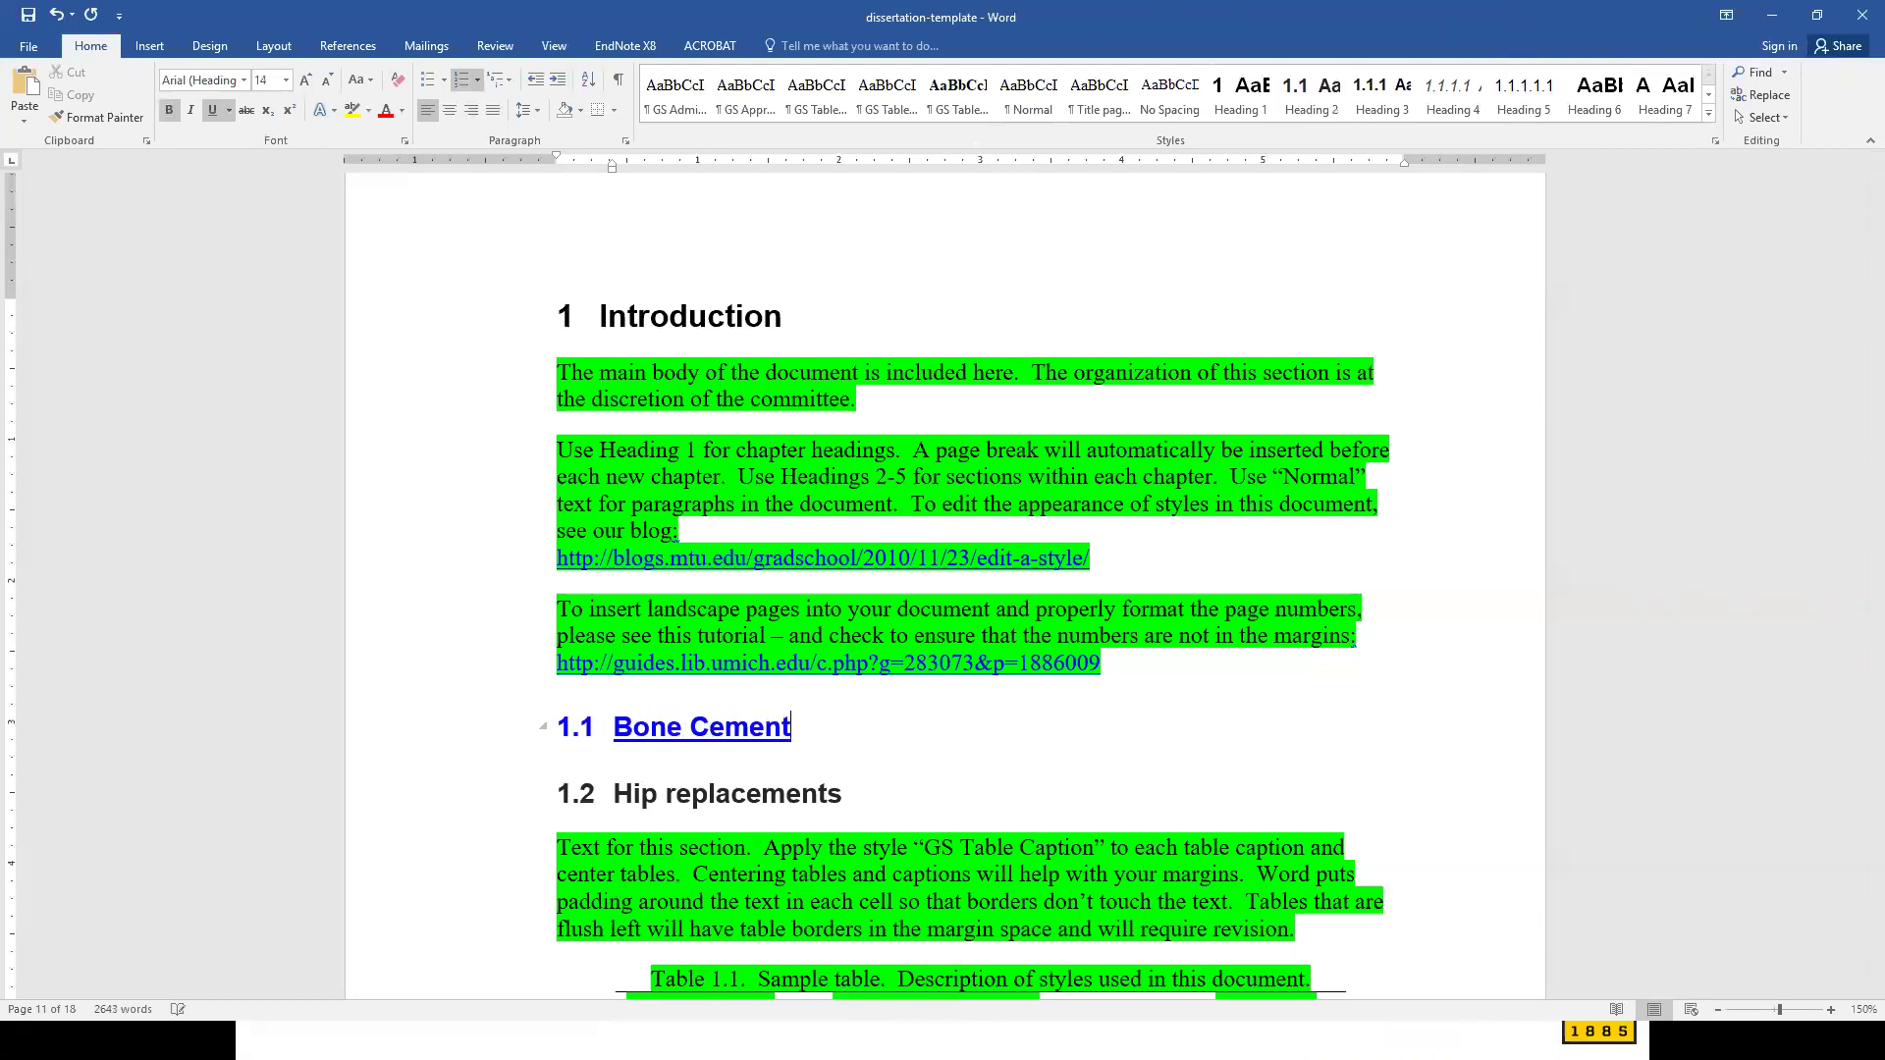
- Clear all formatting from the "Bone Cement" heading and reapply the Heading 2 style to it
left_click(524, 736)
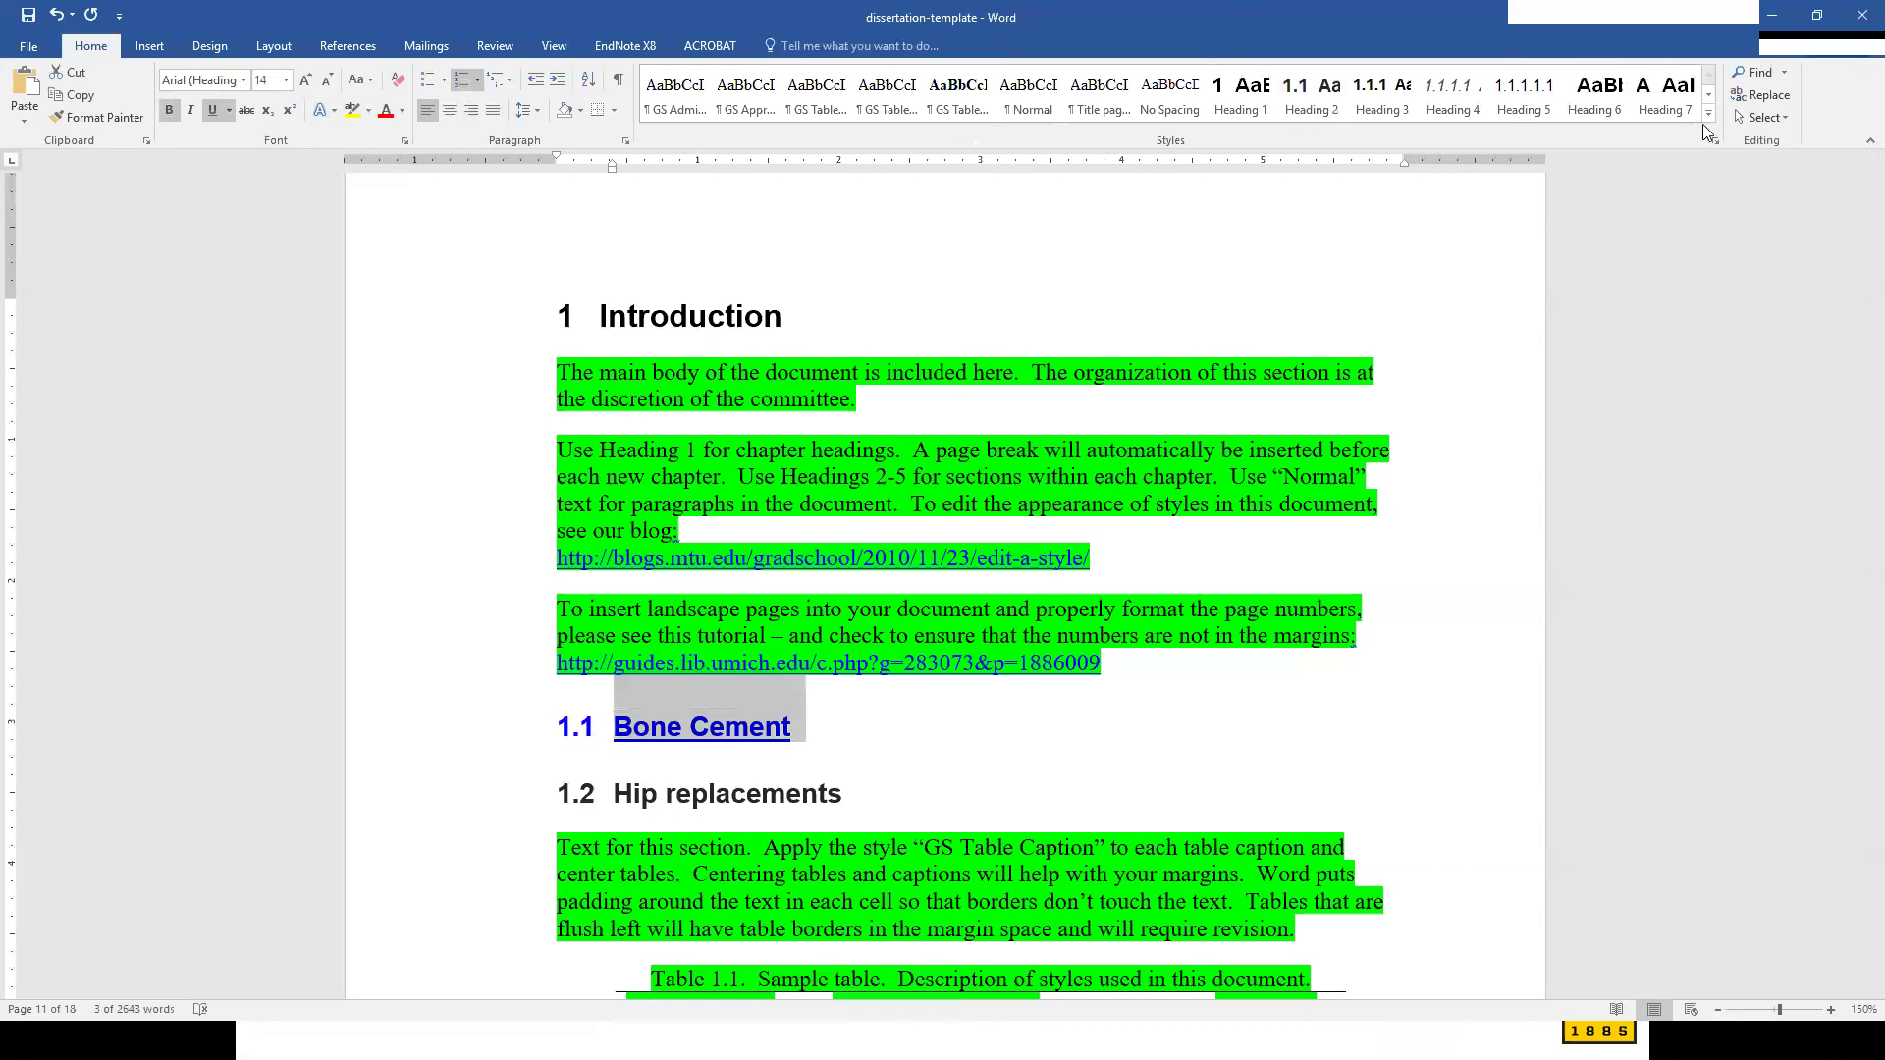
left_click(1715, 142)
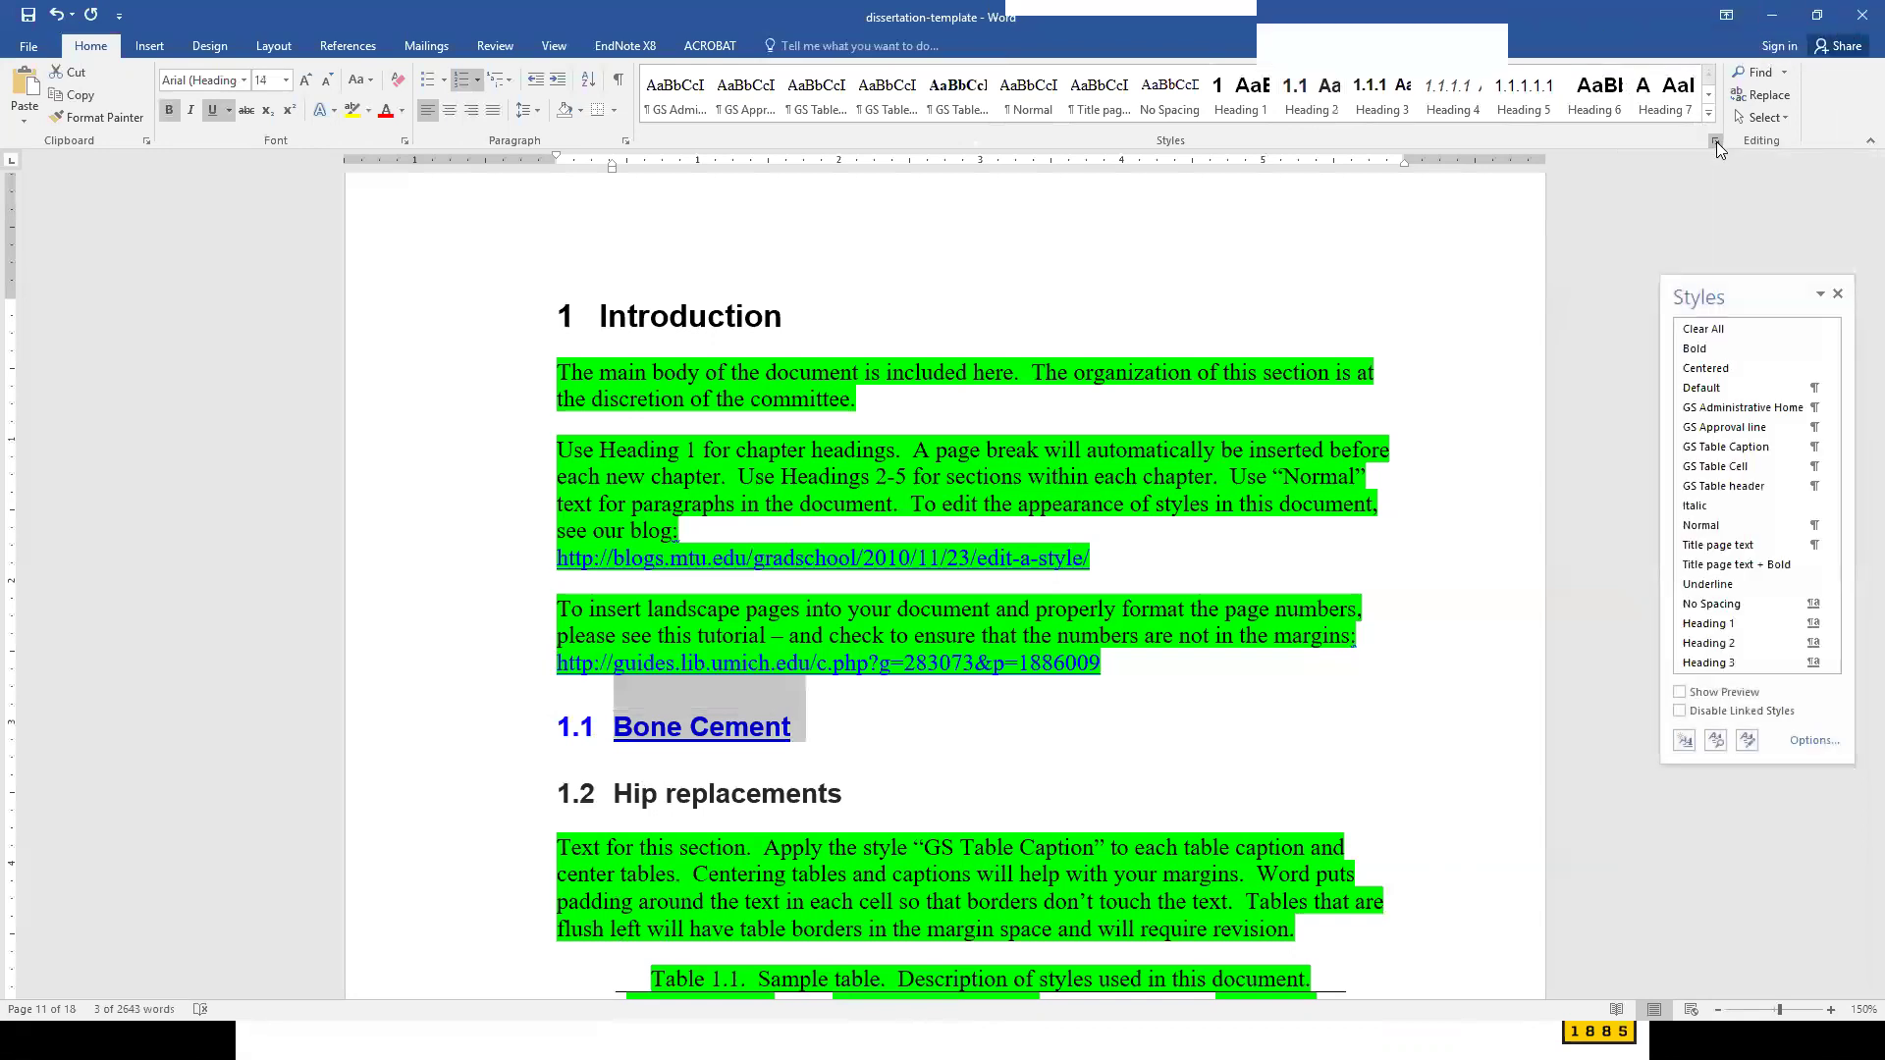
left_click(1717, 334)
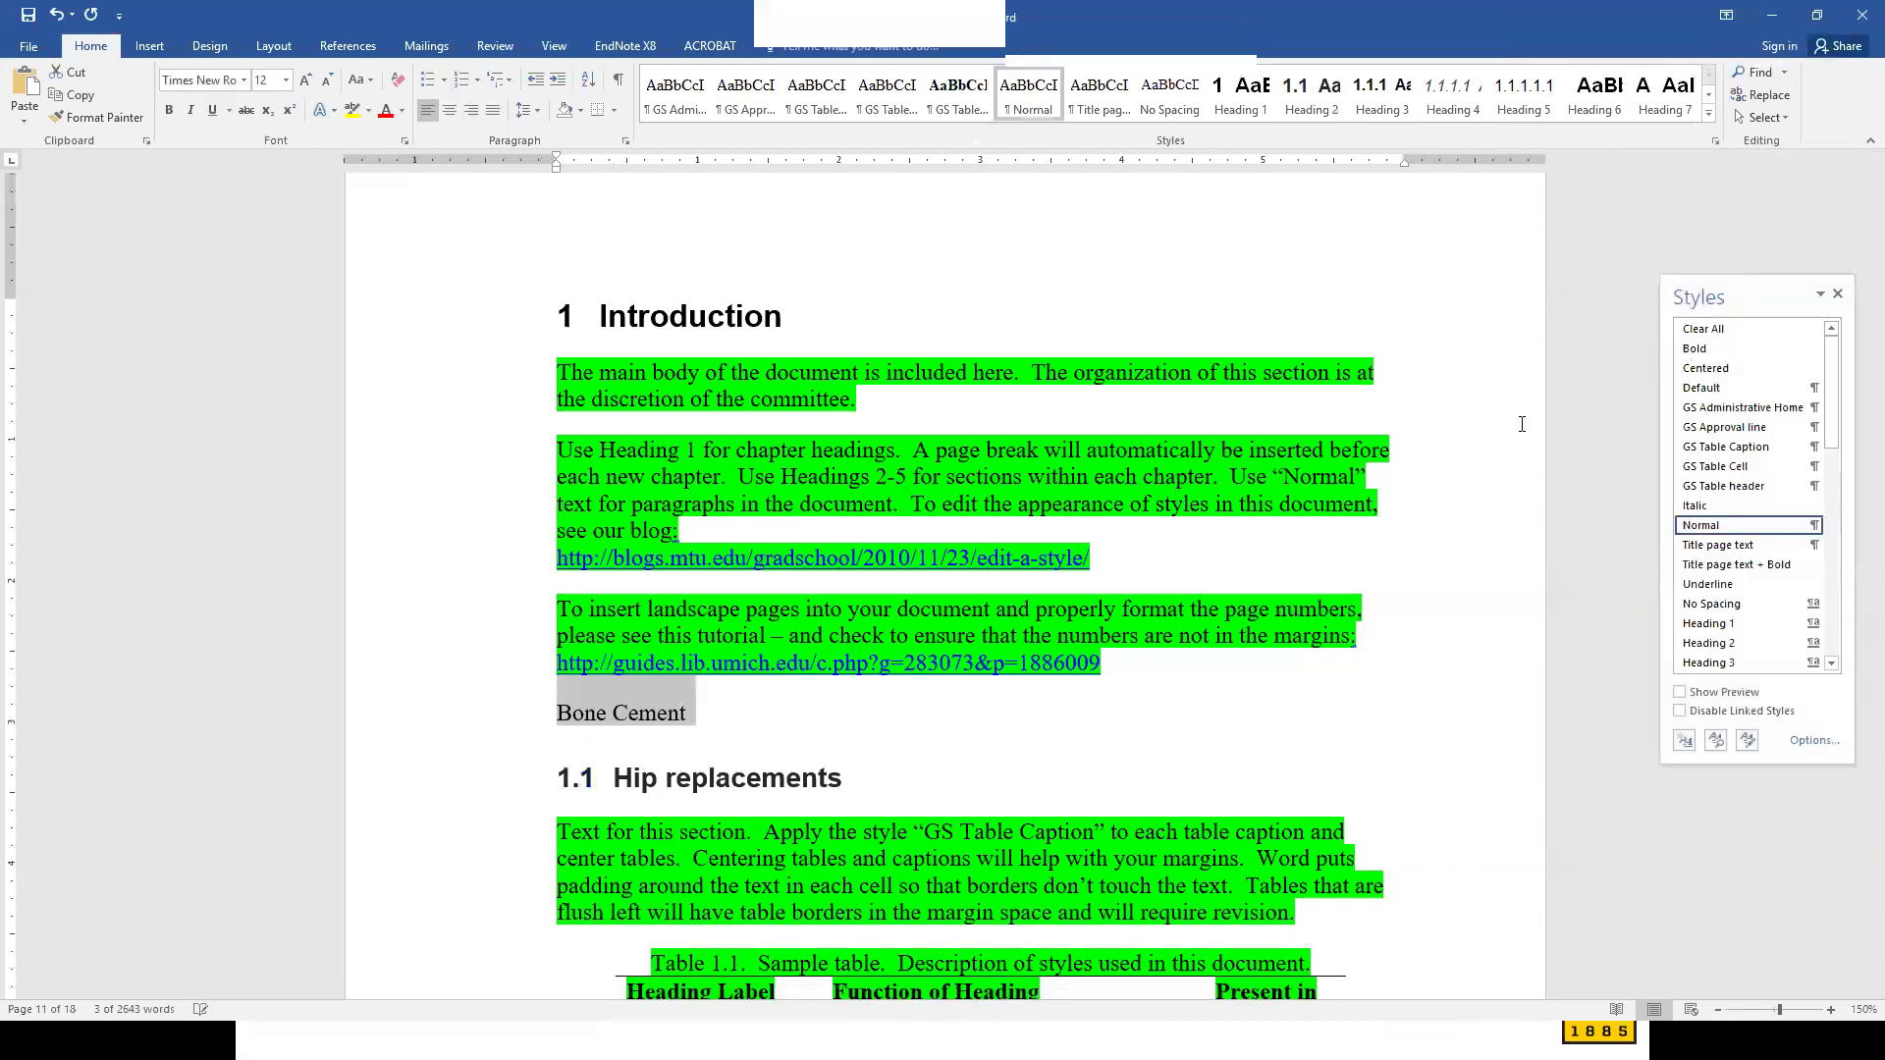
left_click(1114, 669)
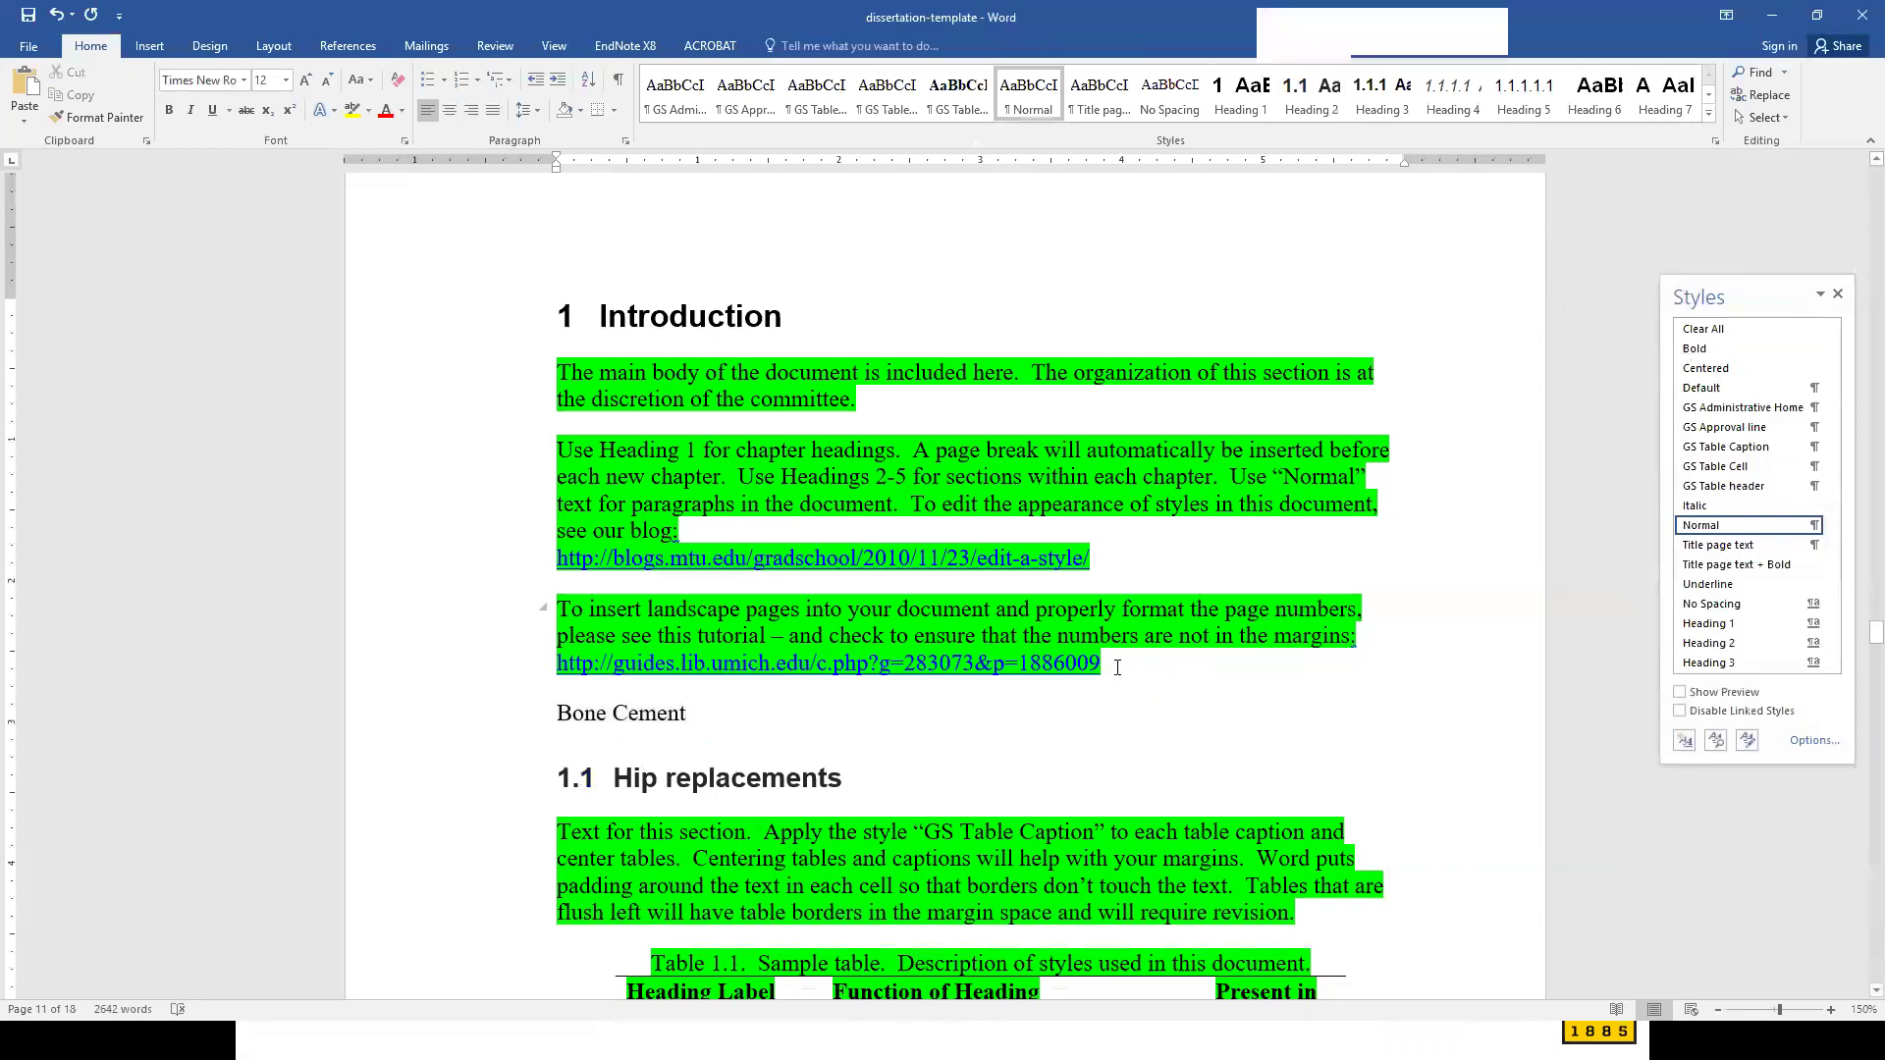
left_click(537, 721)
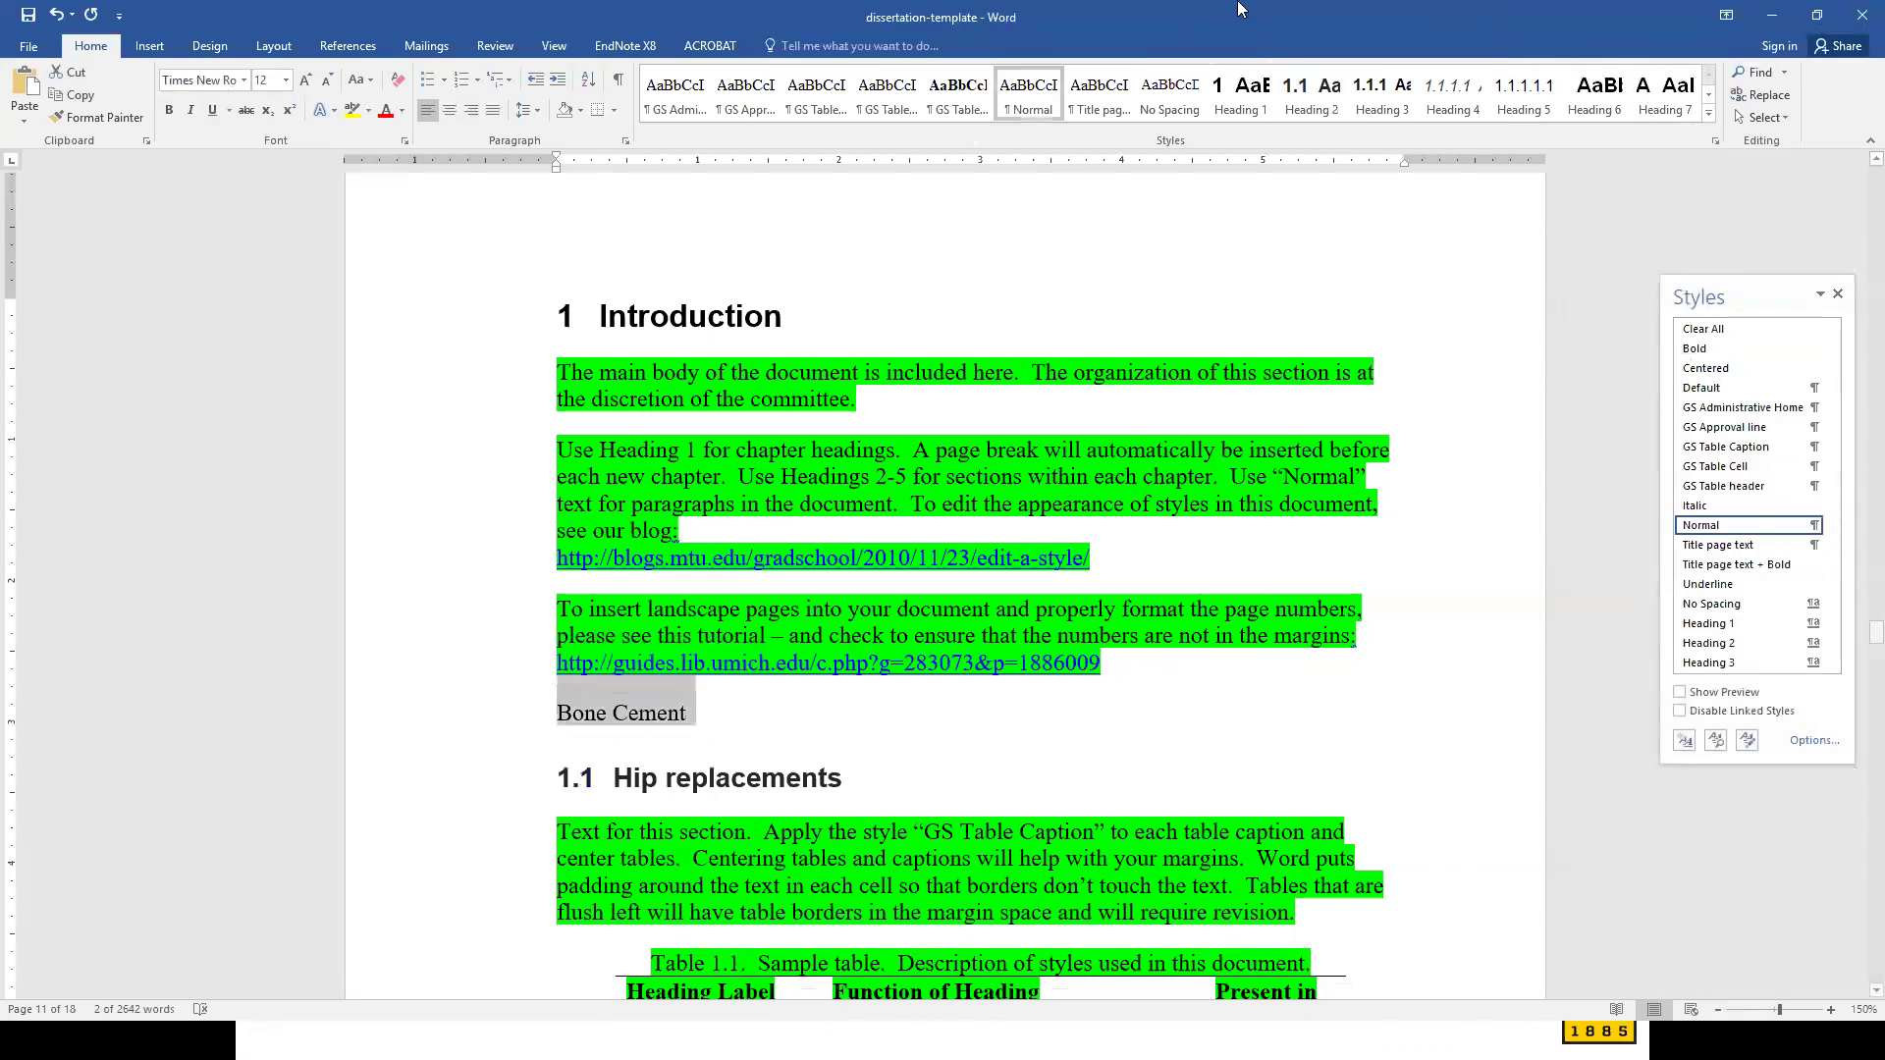
left_click(1327, 95)
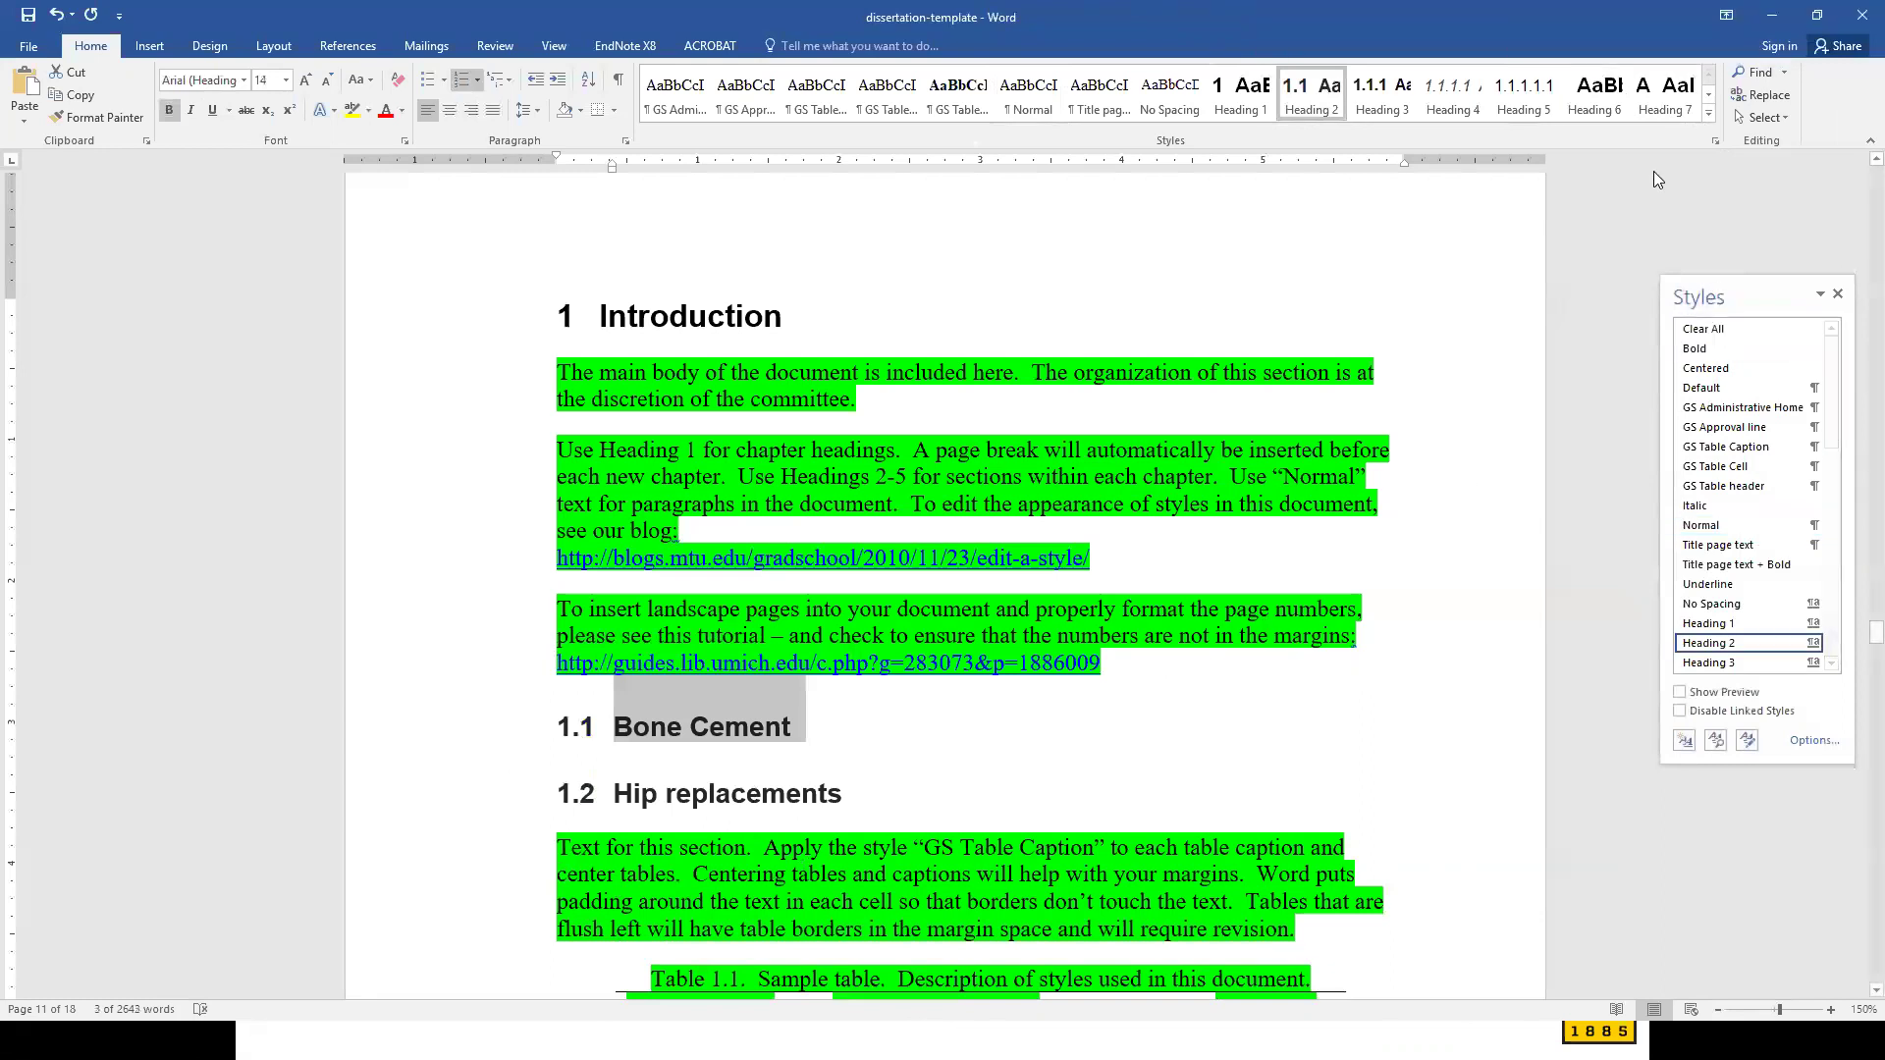
left_click(1715, 141)
left_click(1714, 141)
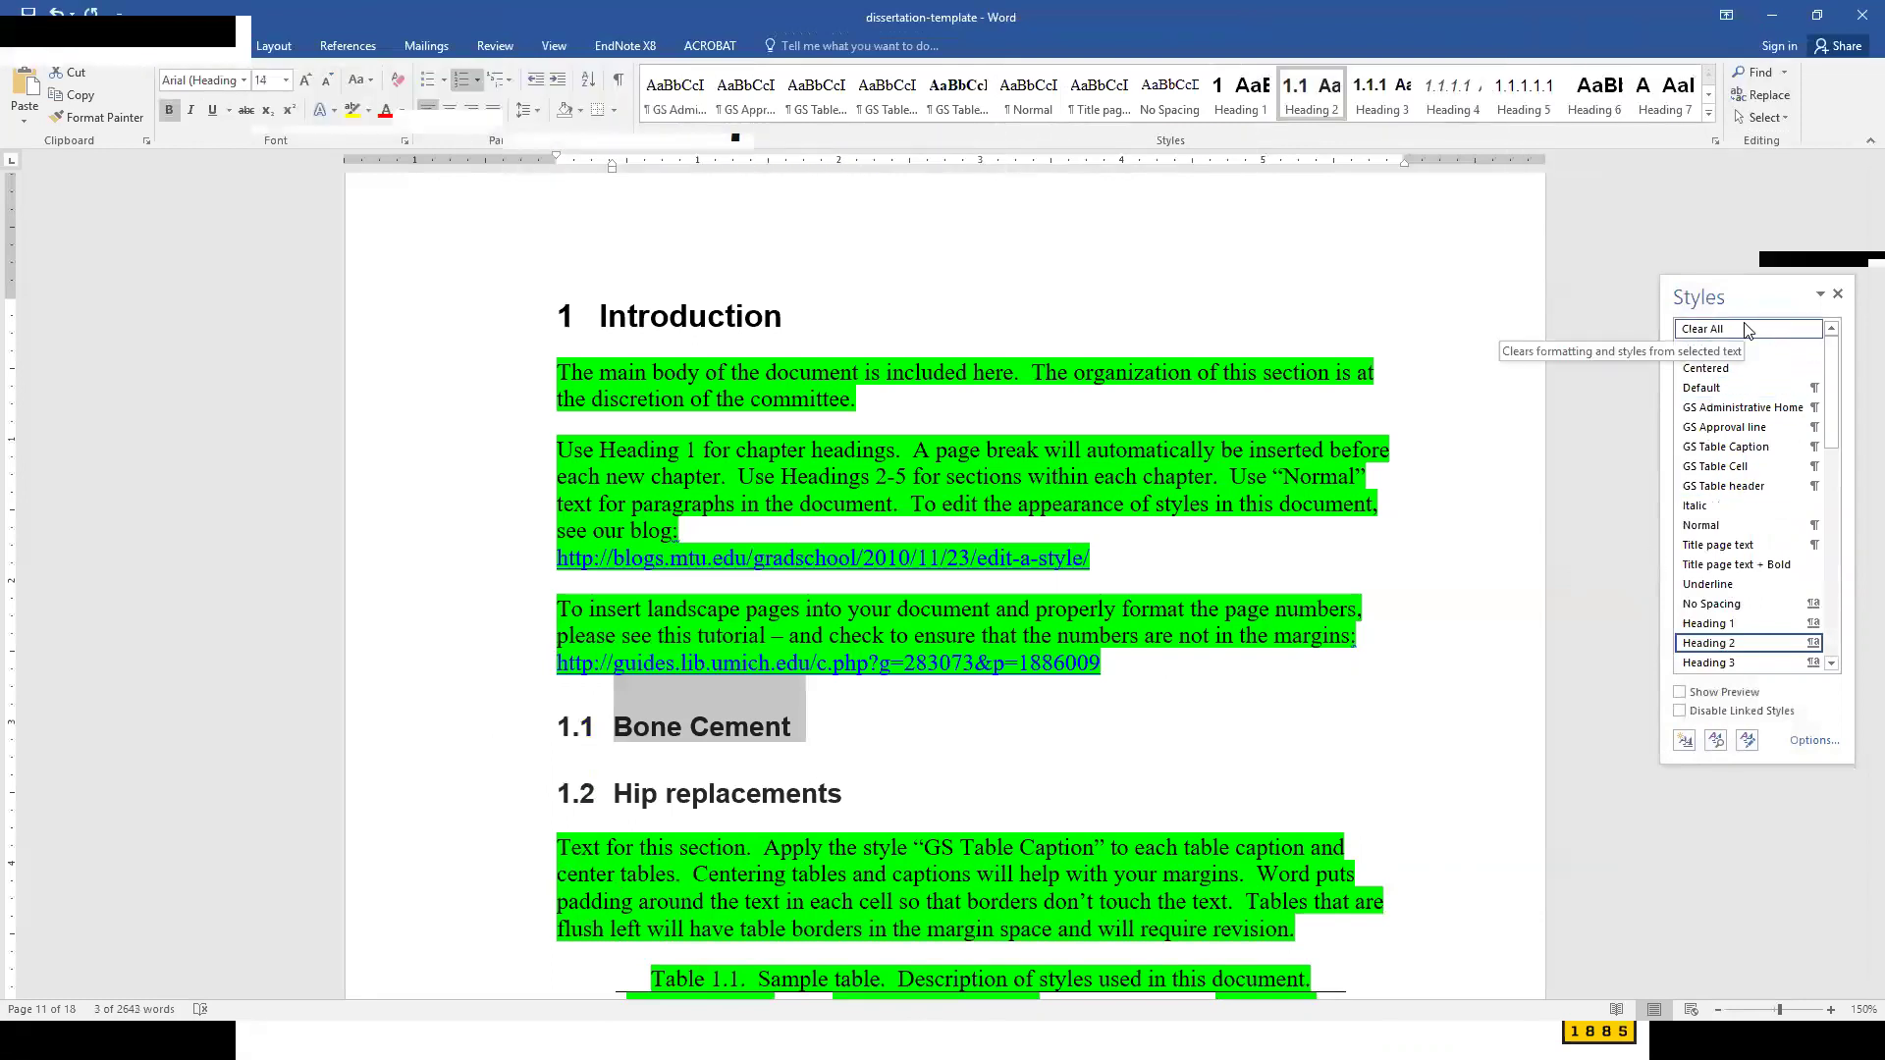
- Add a line reading "Typong" above "Bone Cement", clearing its inherited link formatting and applying Heading 2
left_click(1147, 667)
key("Return")
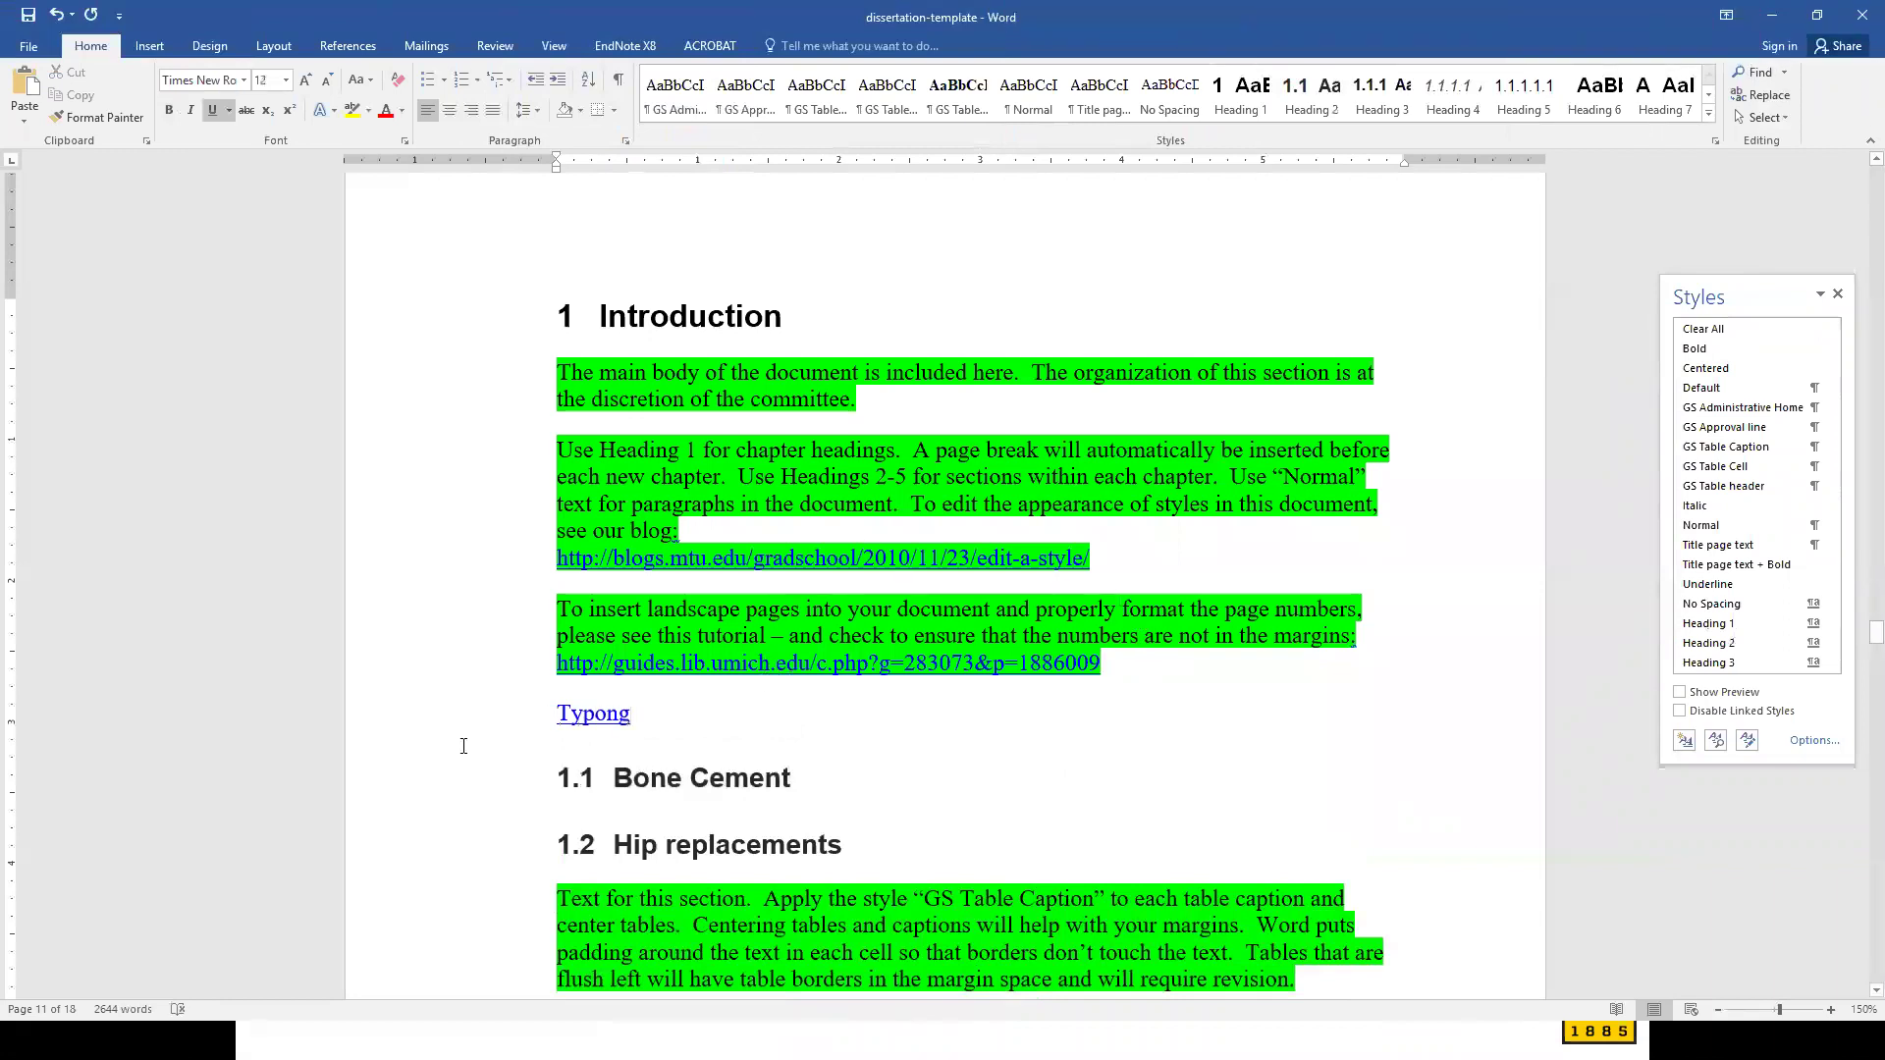
left_click(497, 722)
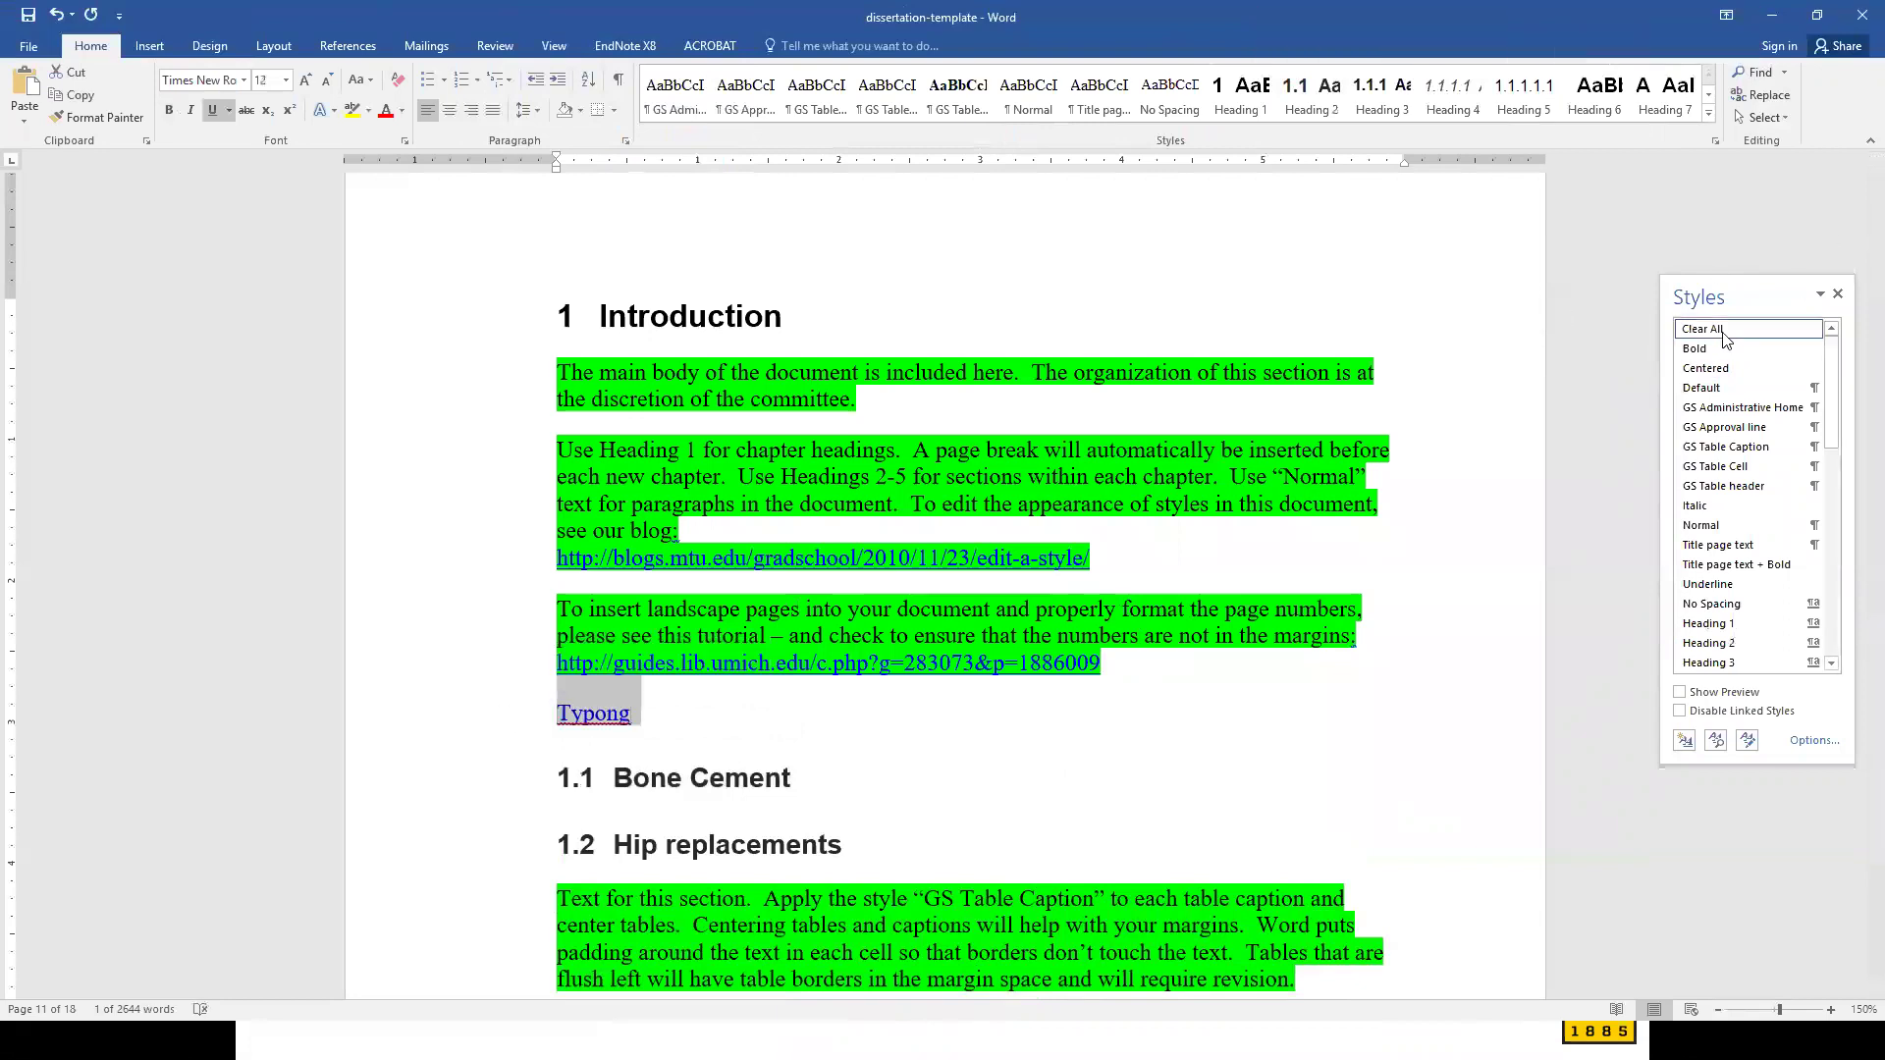
left_click(1725, 337)
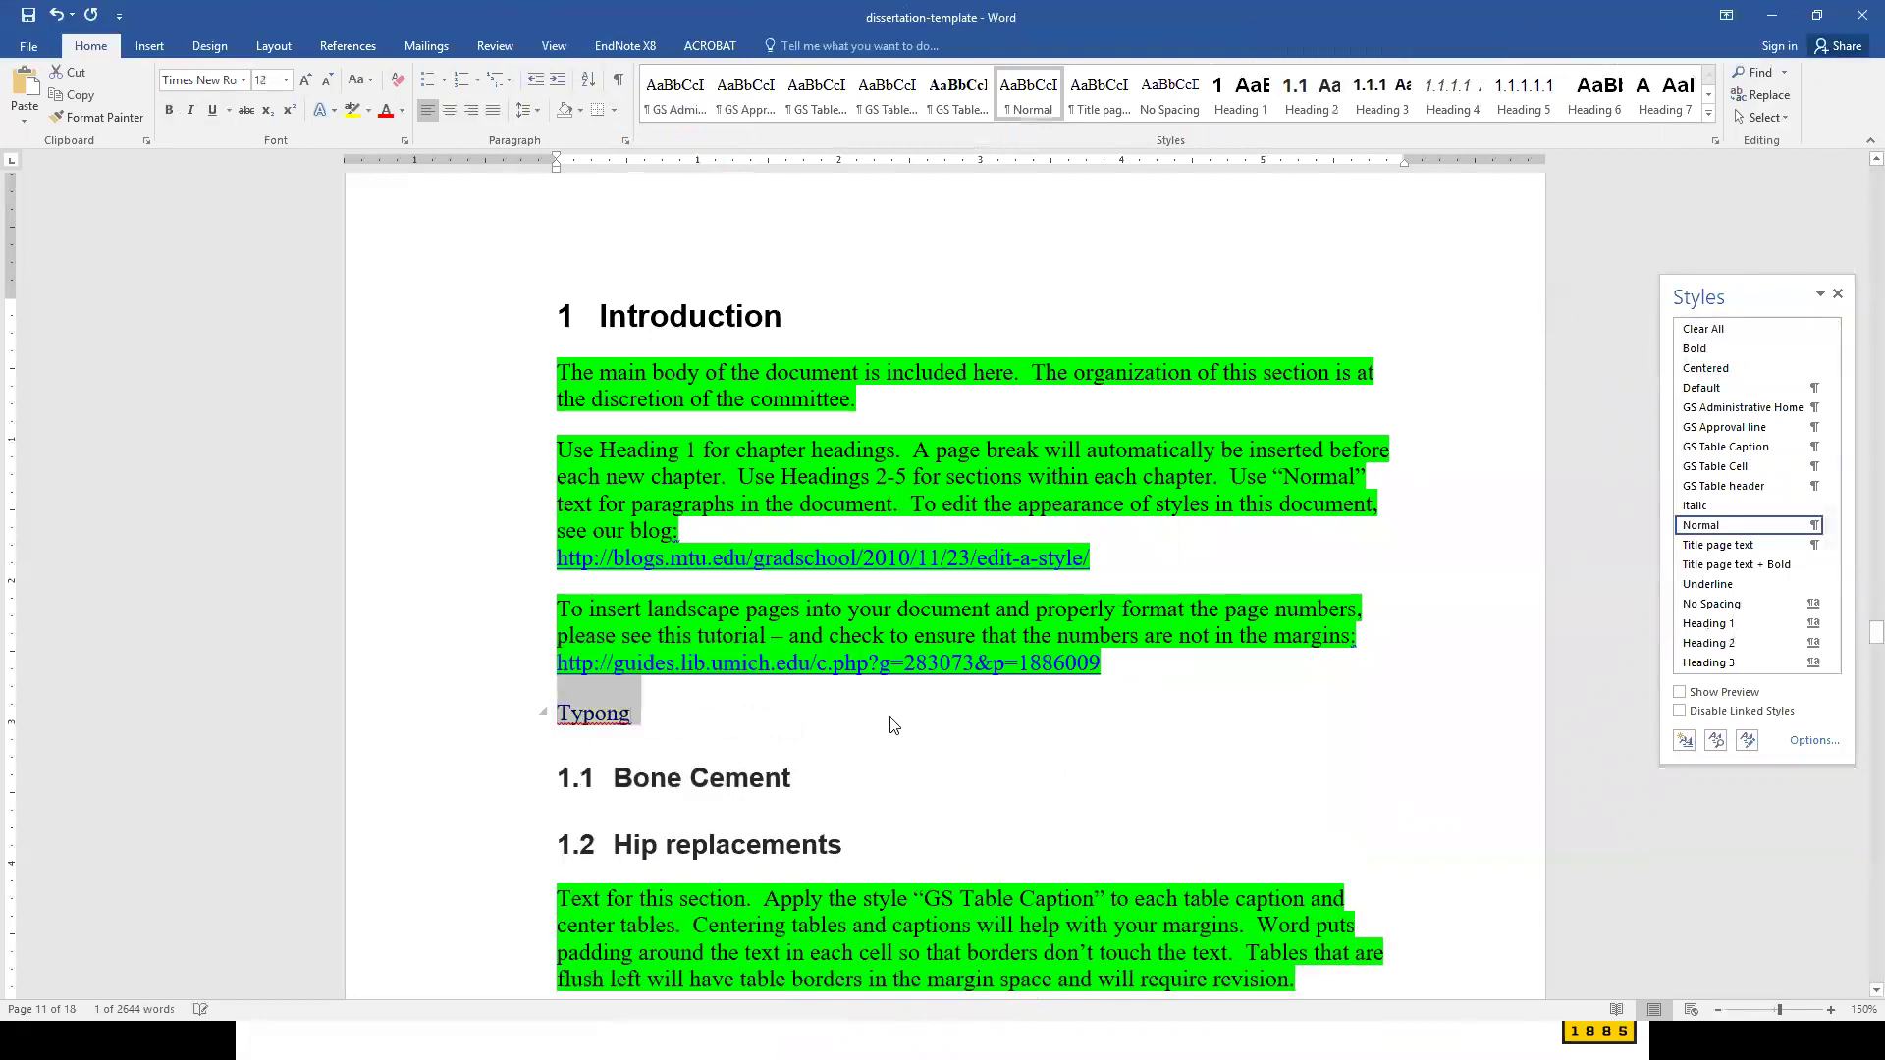
left_click(1312, 96)
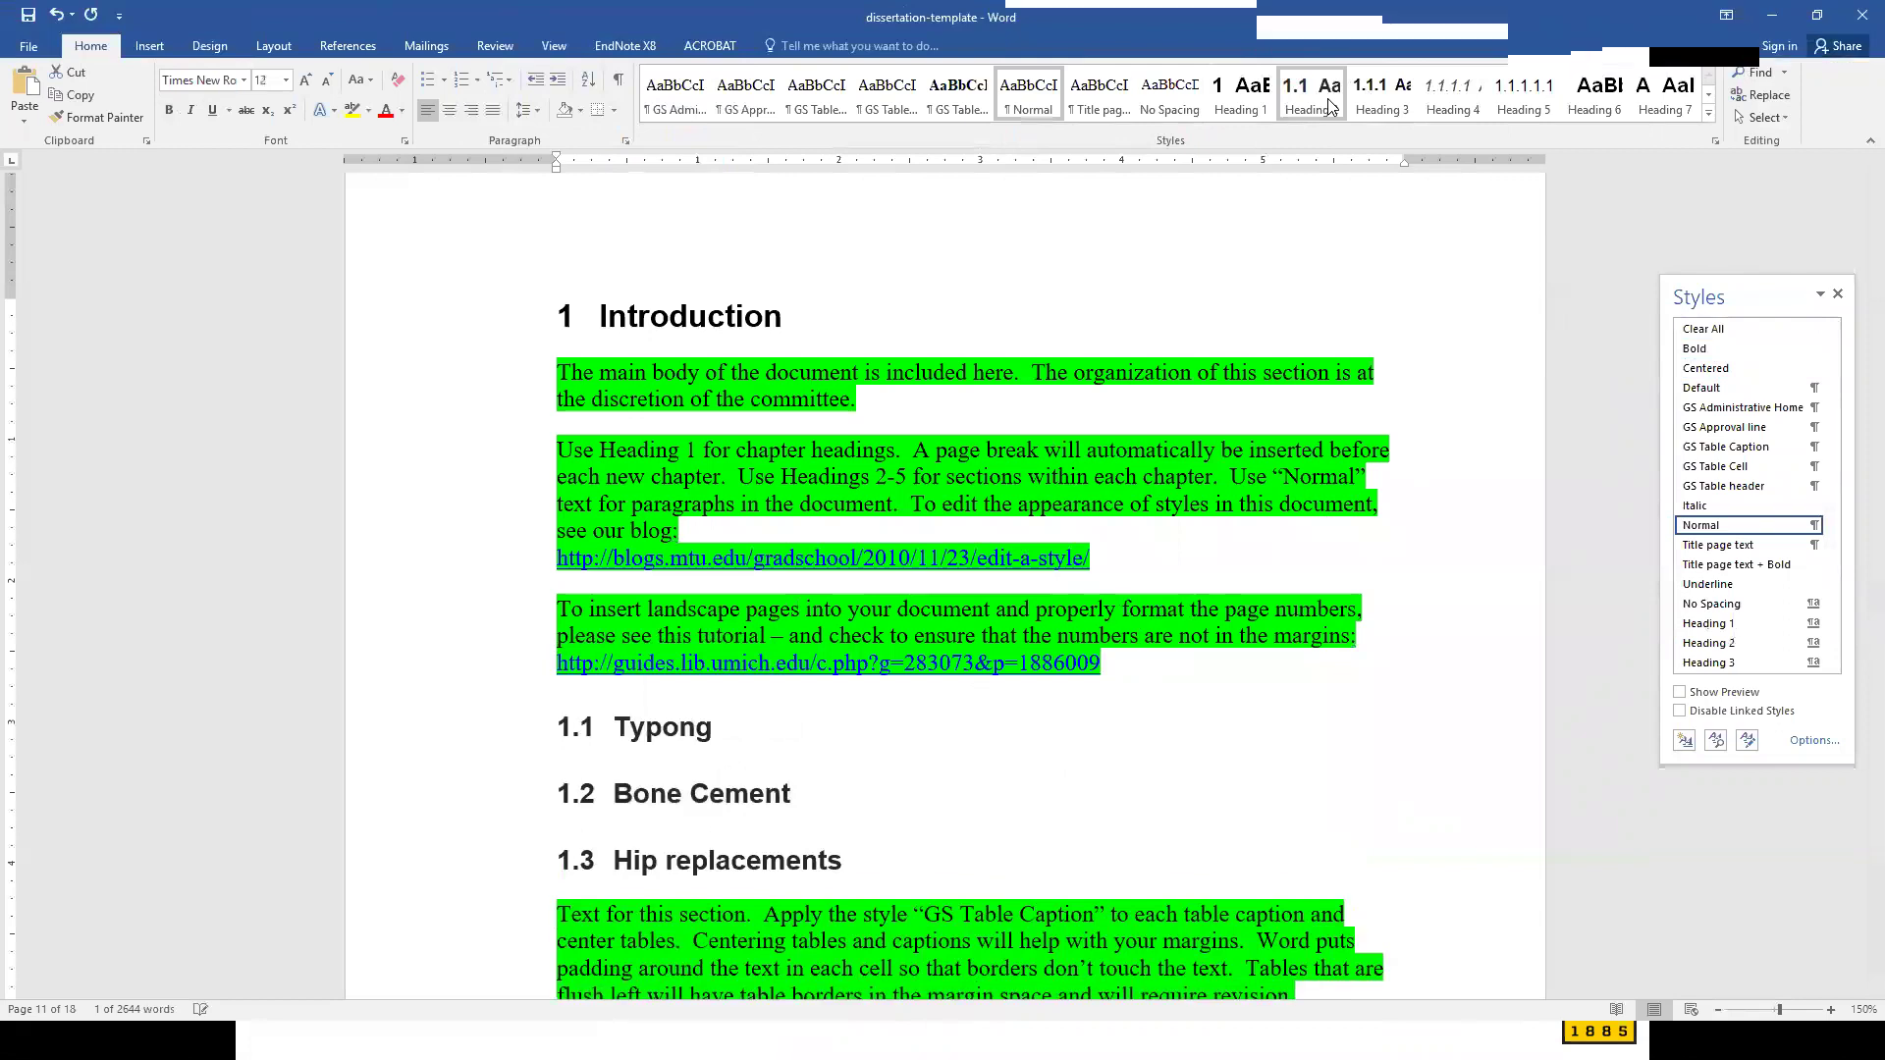
- Replace the "Typong" heading text with "Another section"
key("Left")
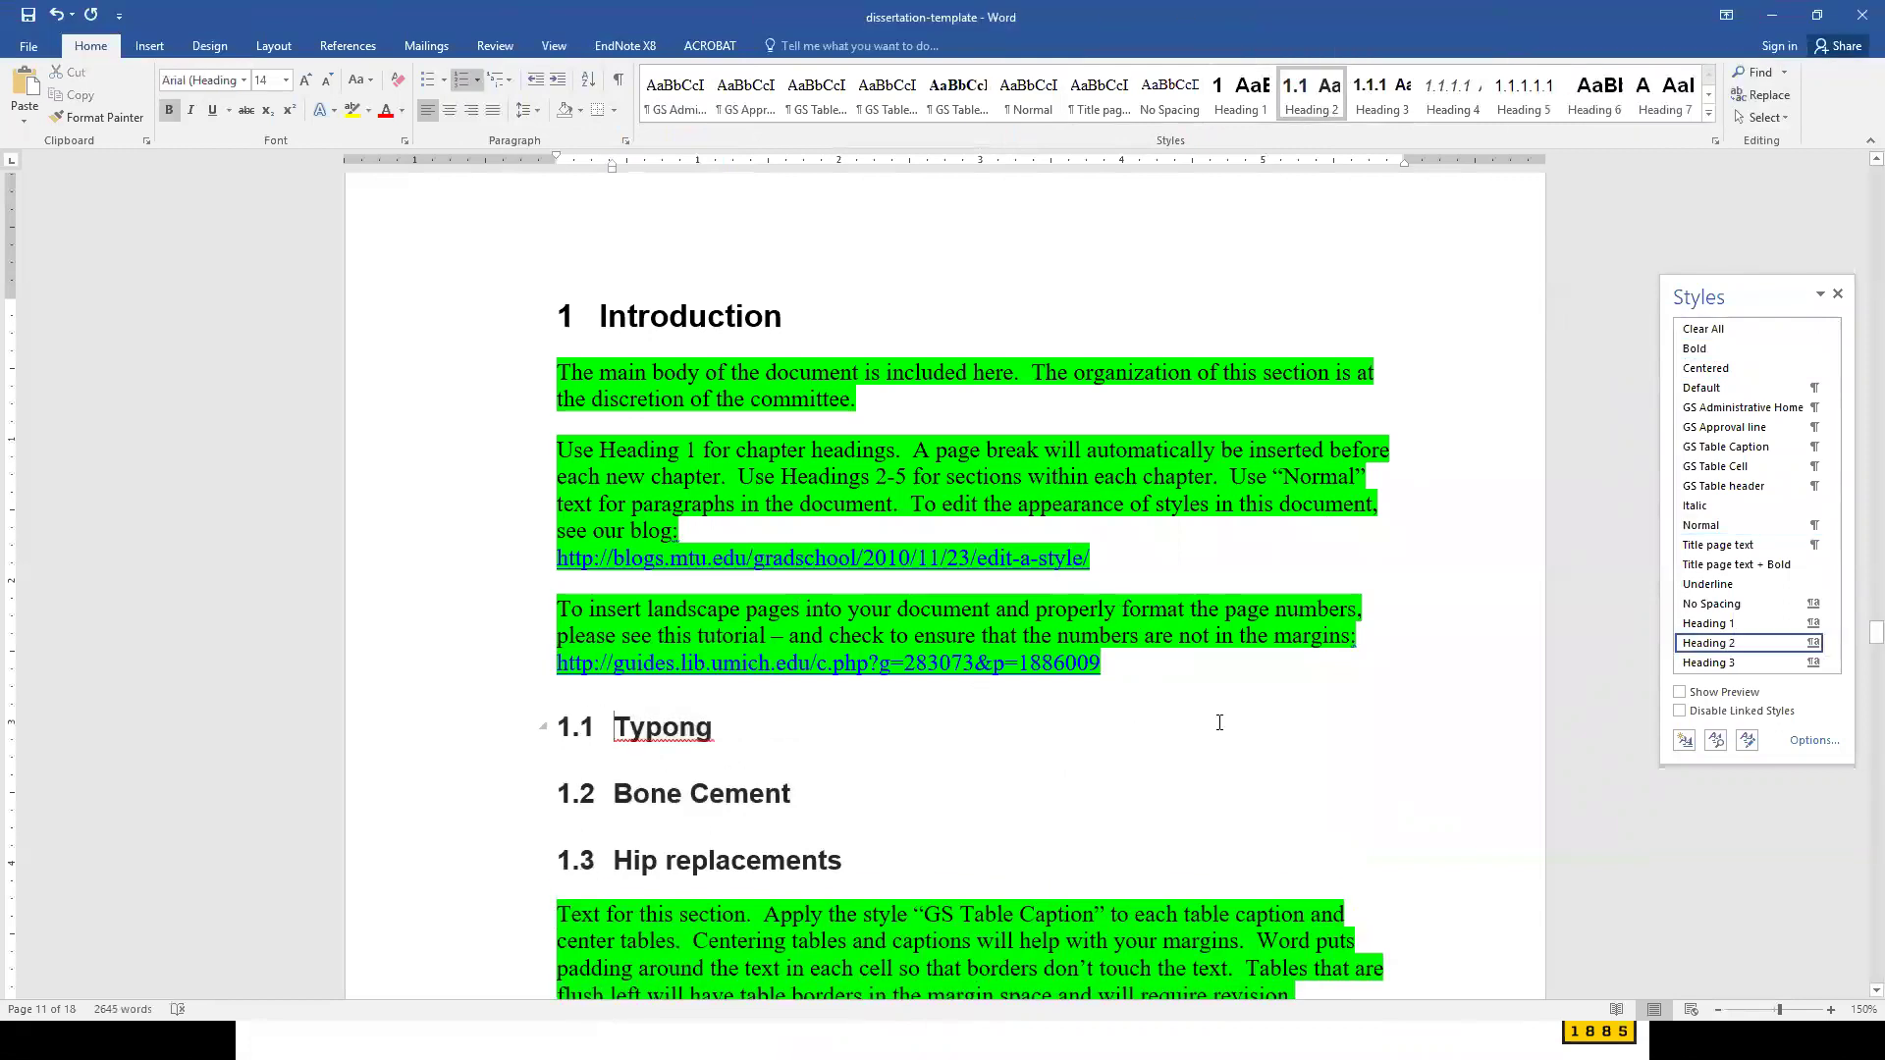
type("Another section")
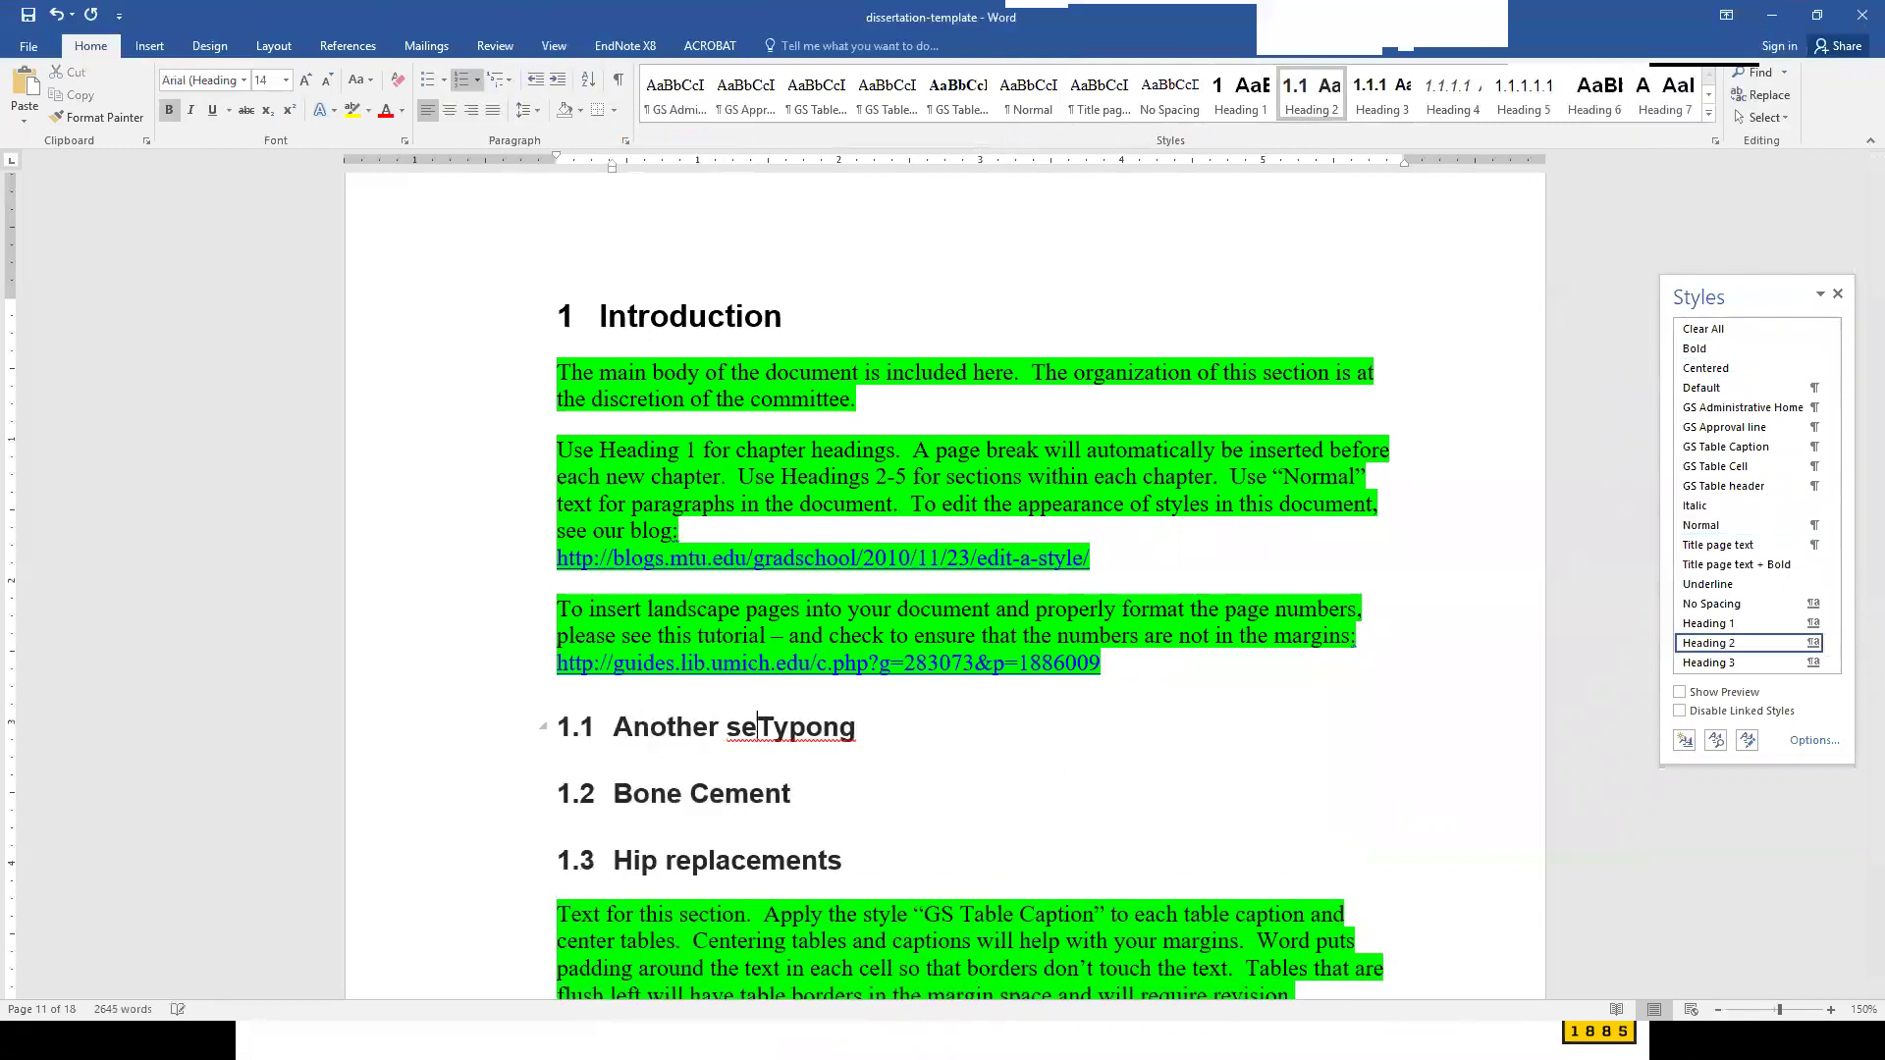
key("Delete")
key("Delete")
key("Delete")
key("Delete")
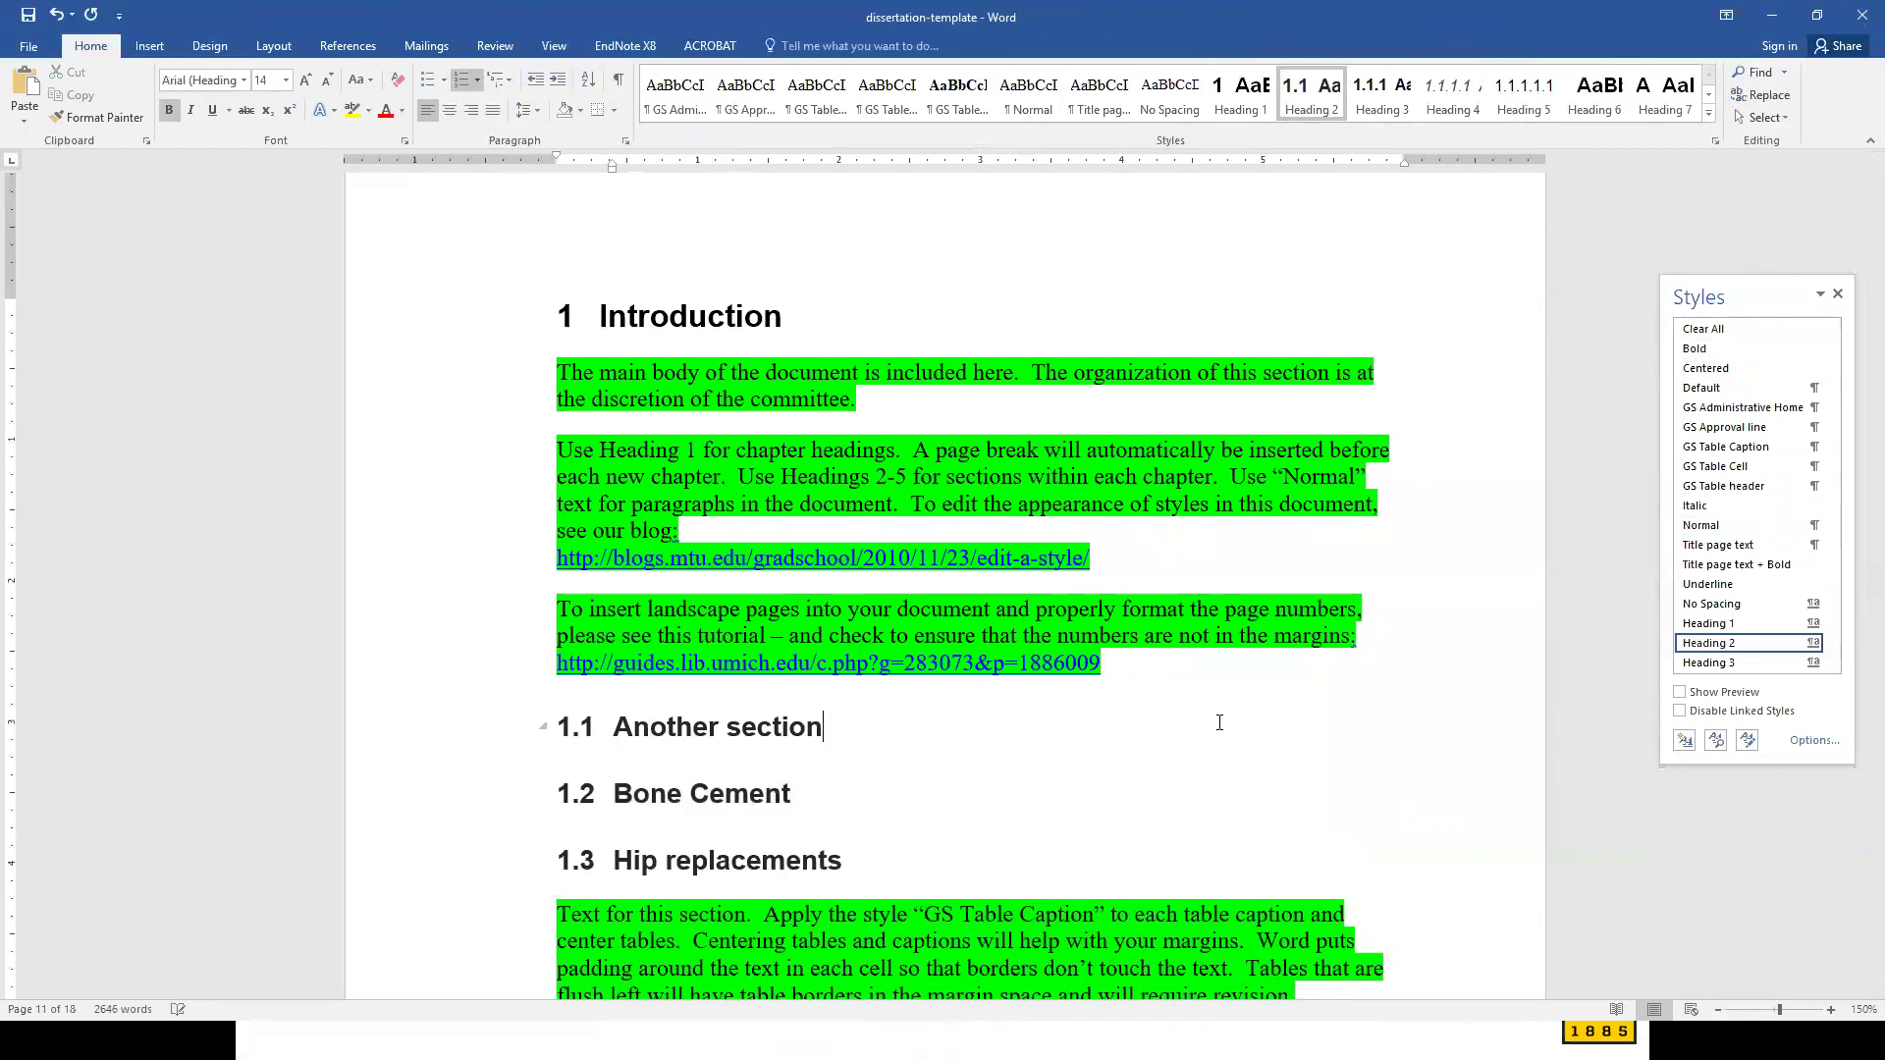
- Write two body paragraphs under "Another section": "Type my text." and "More text."
key("Return")
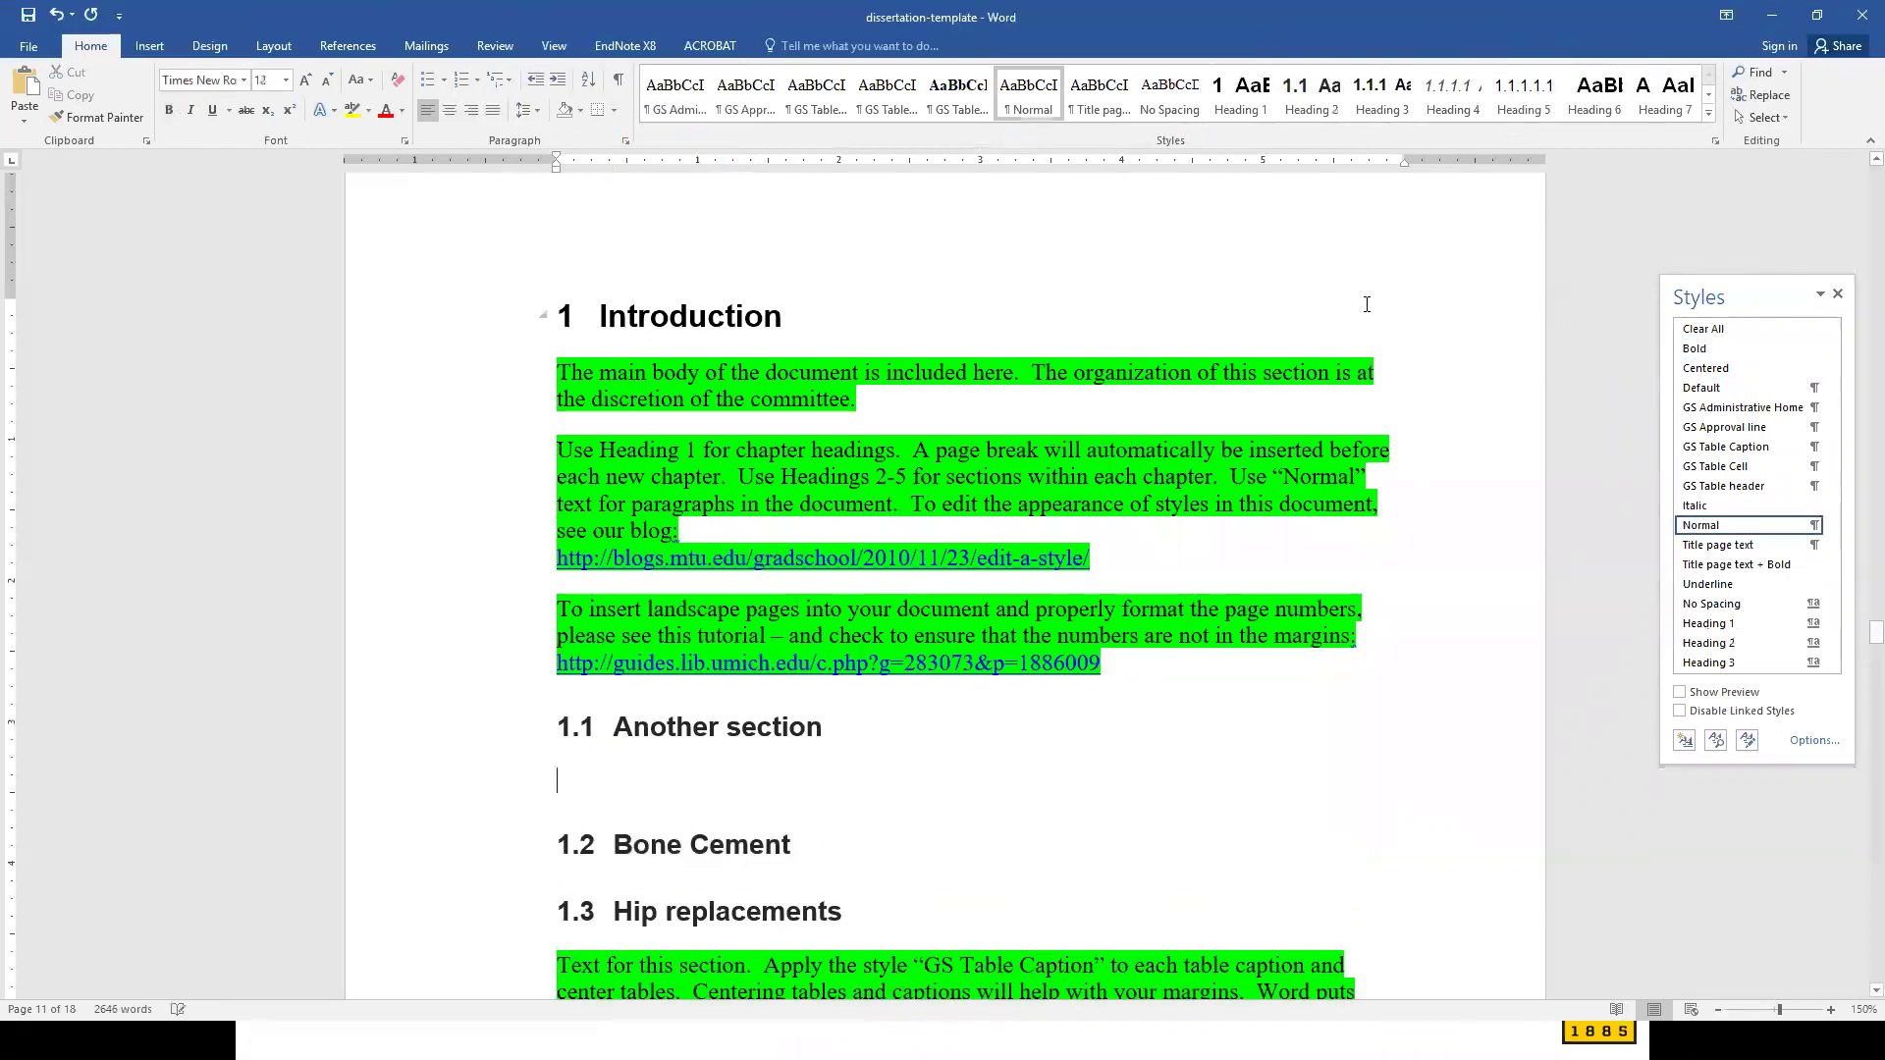
type("Type ")
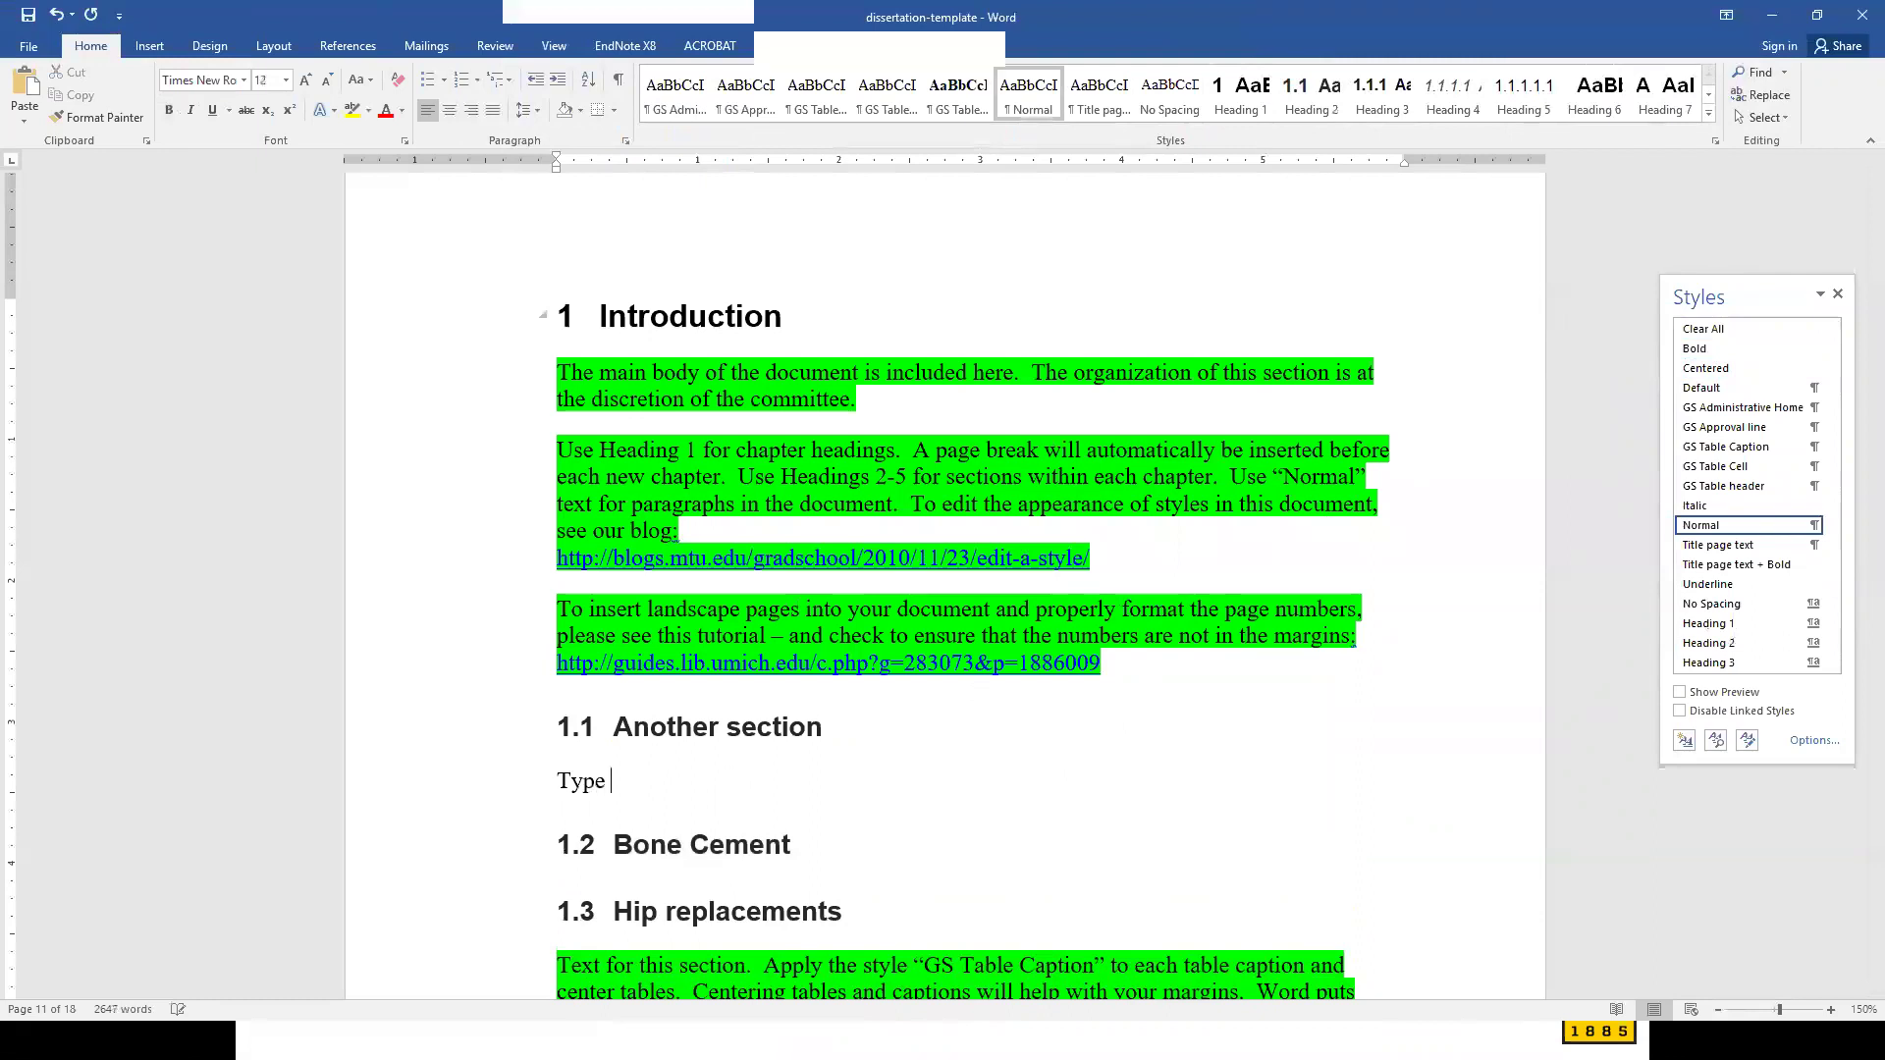
type("my test")
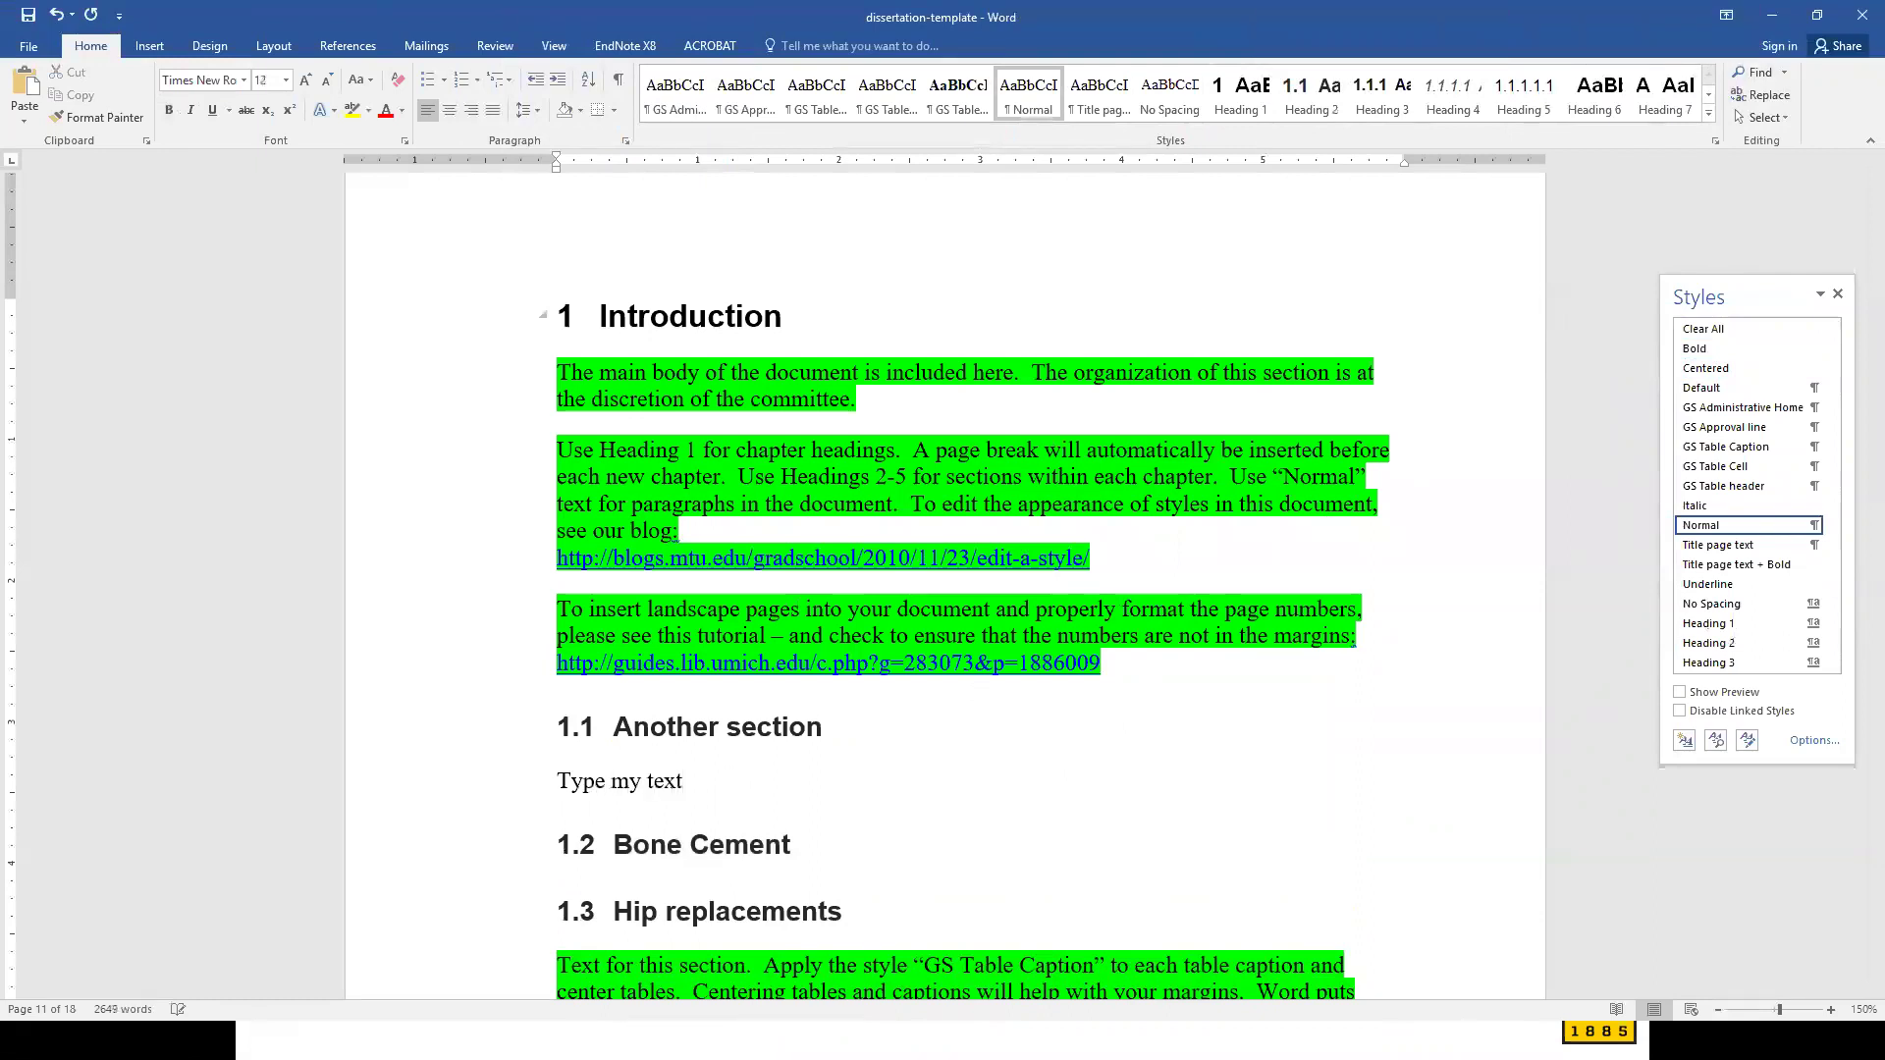
type(".")
key("Return")
type("Mo")
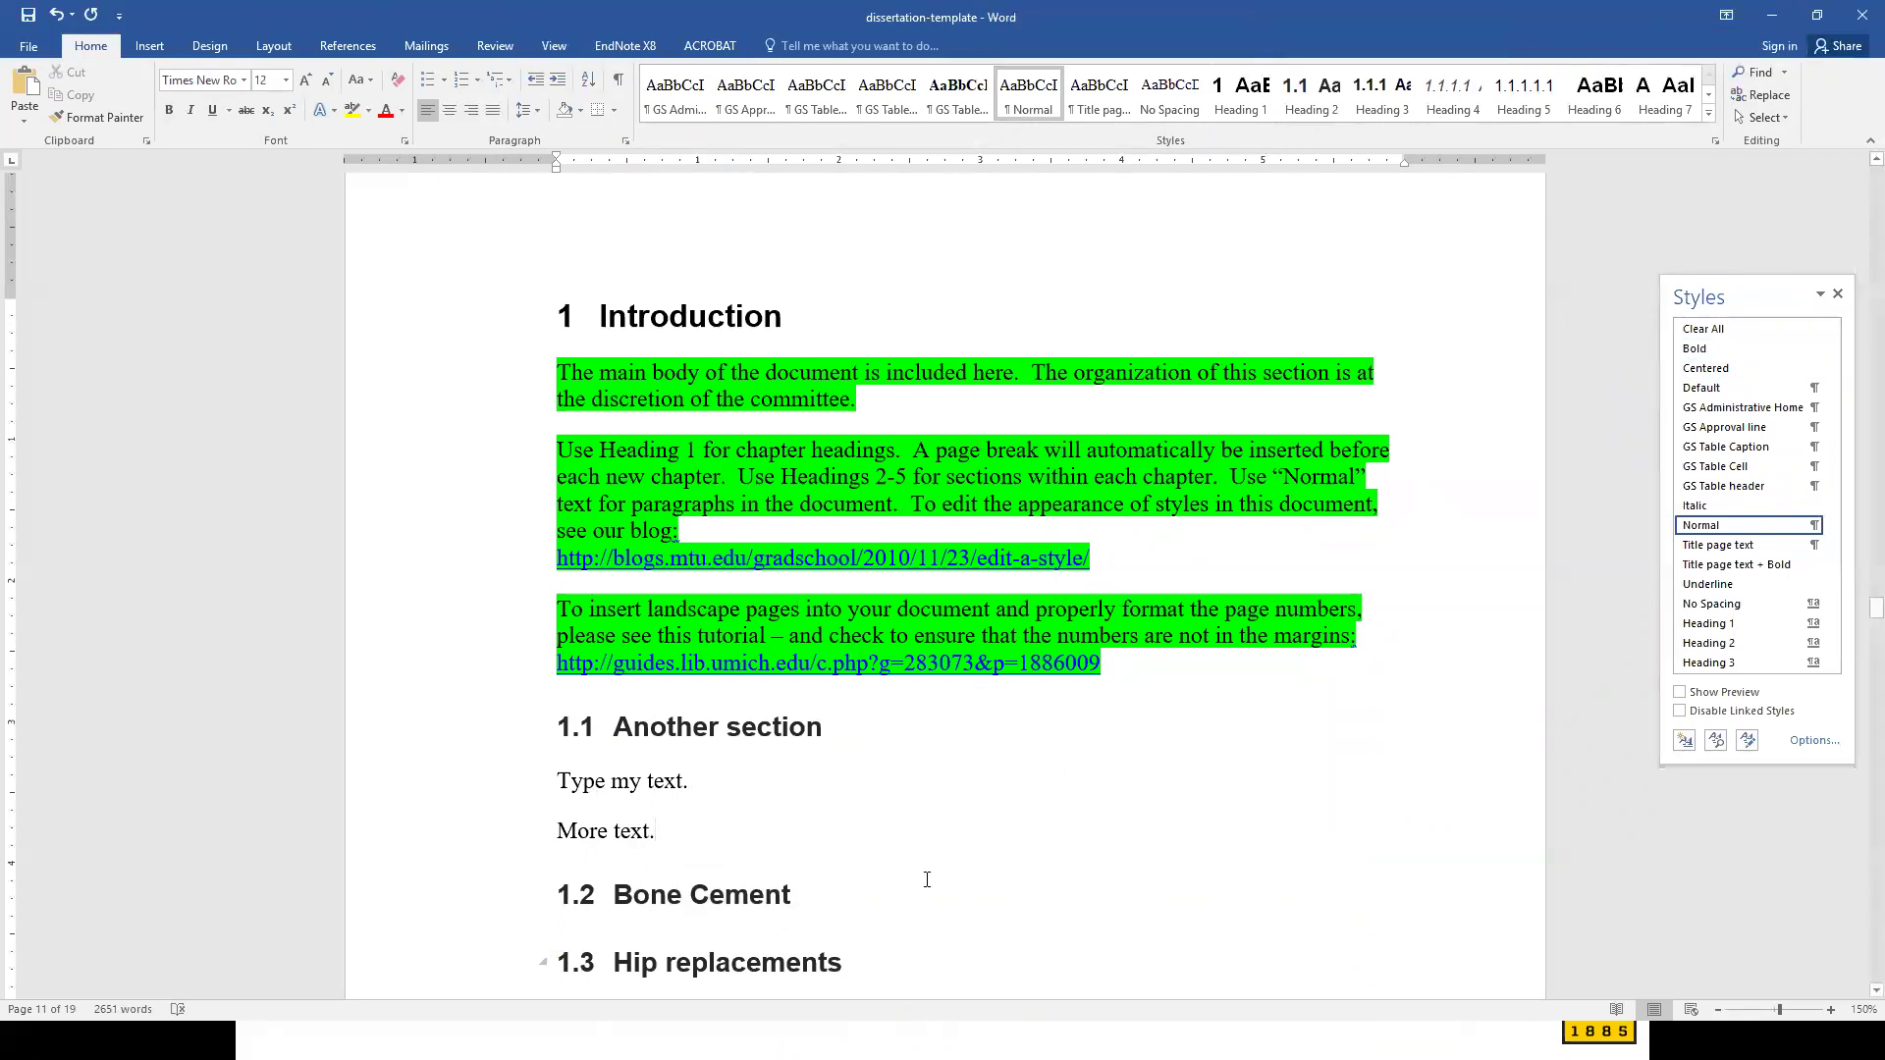
- Add a Heading 3 subsection titled "Mixed in mixer" under the "Bone Cement" heading
scroll(758, 770, "down", 2)
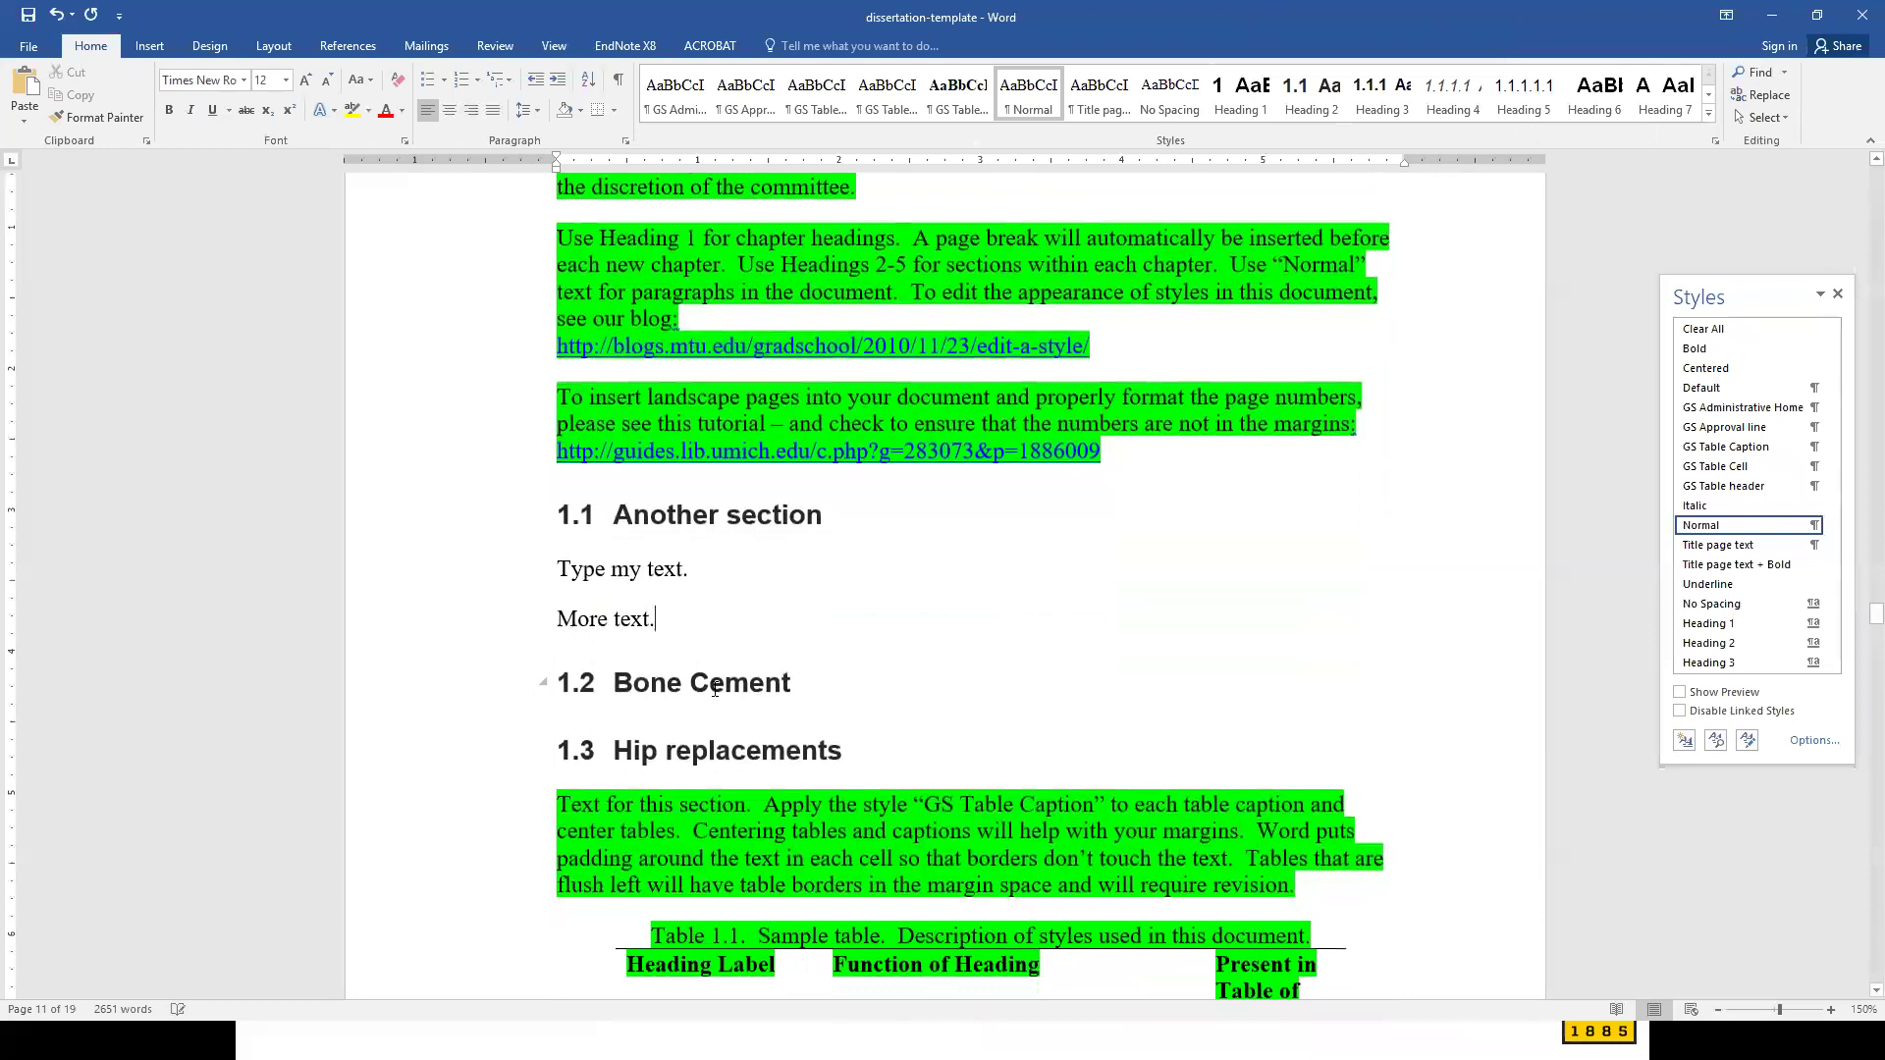
scroll(791, 661, "down", 1)
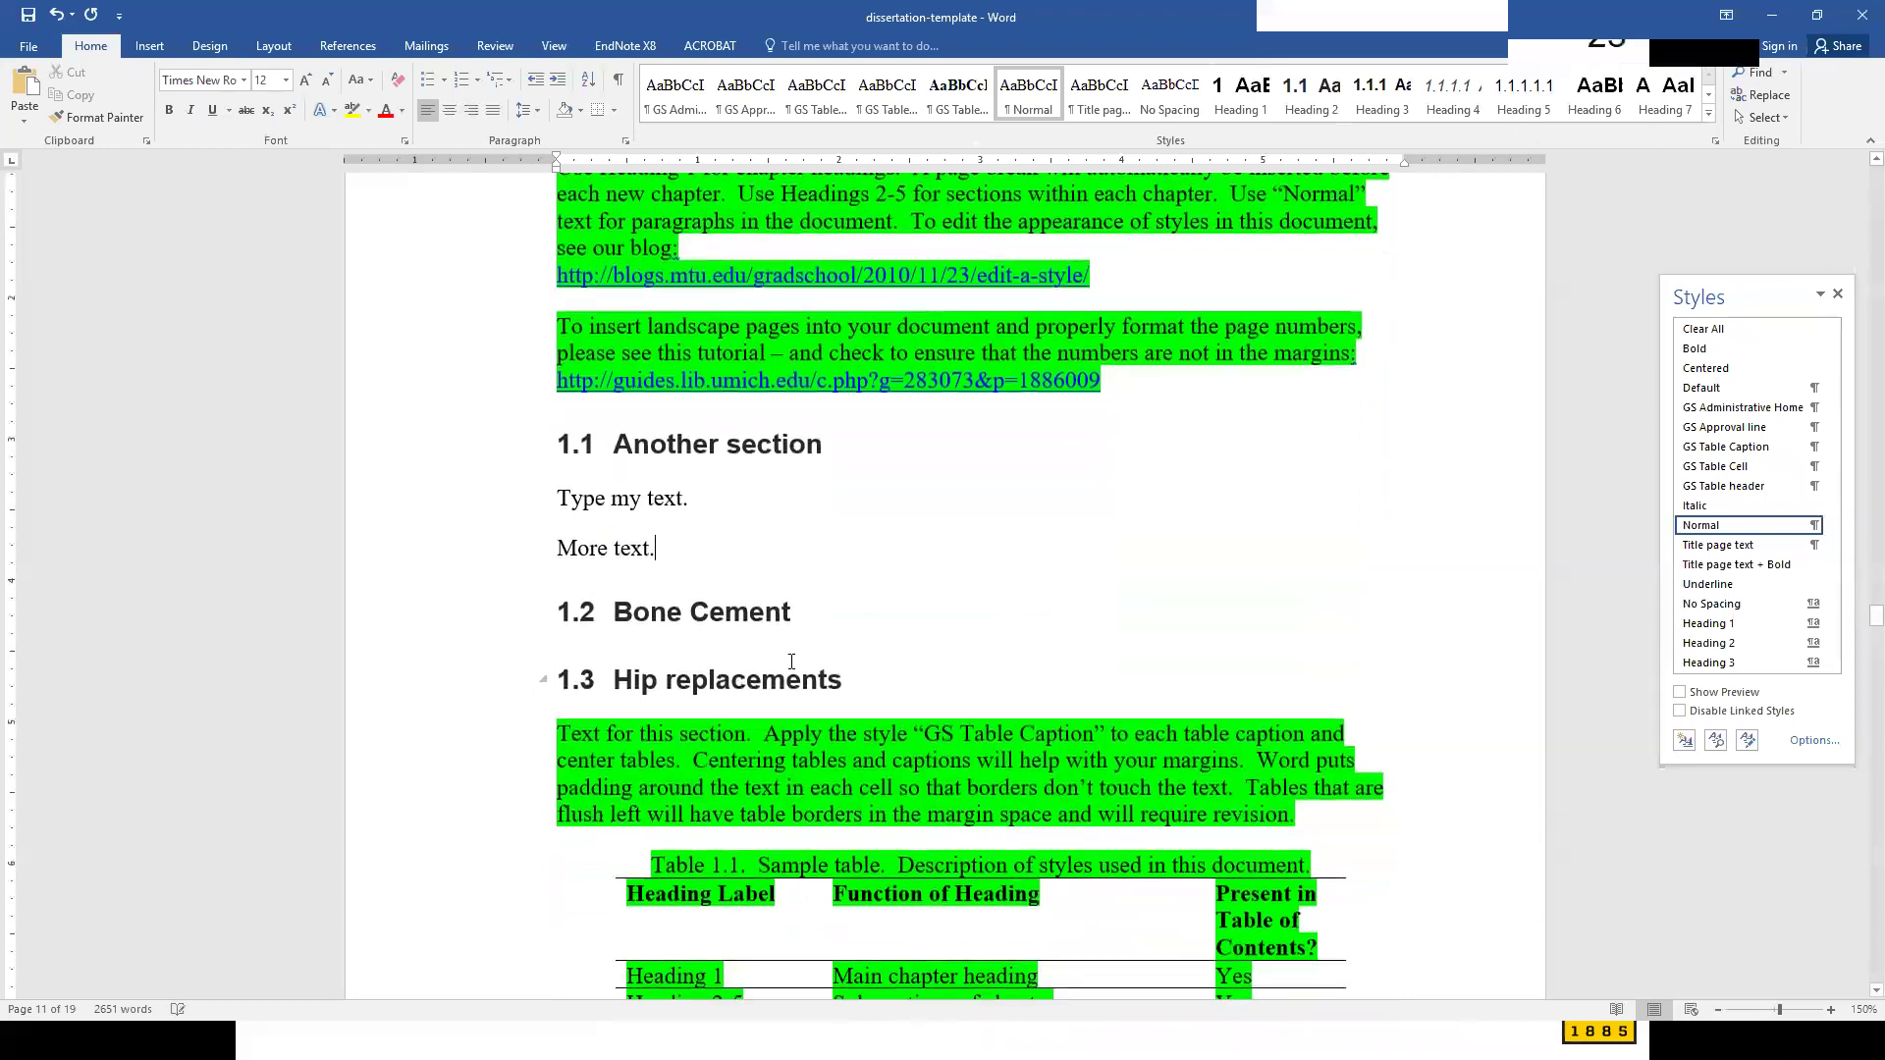
left_click(812, 609)
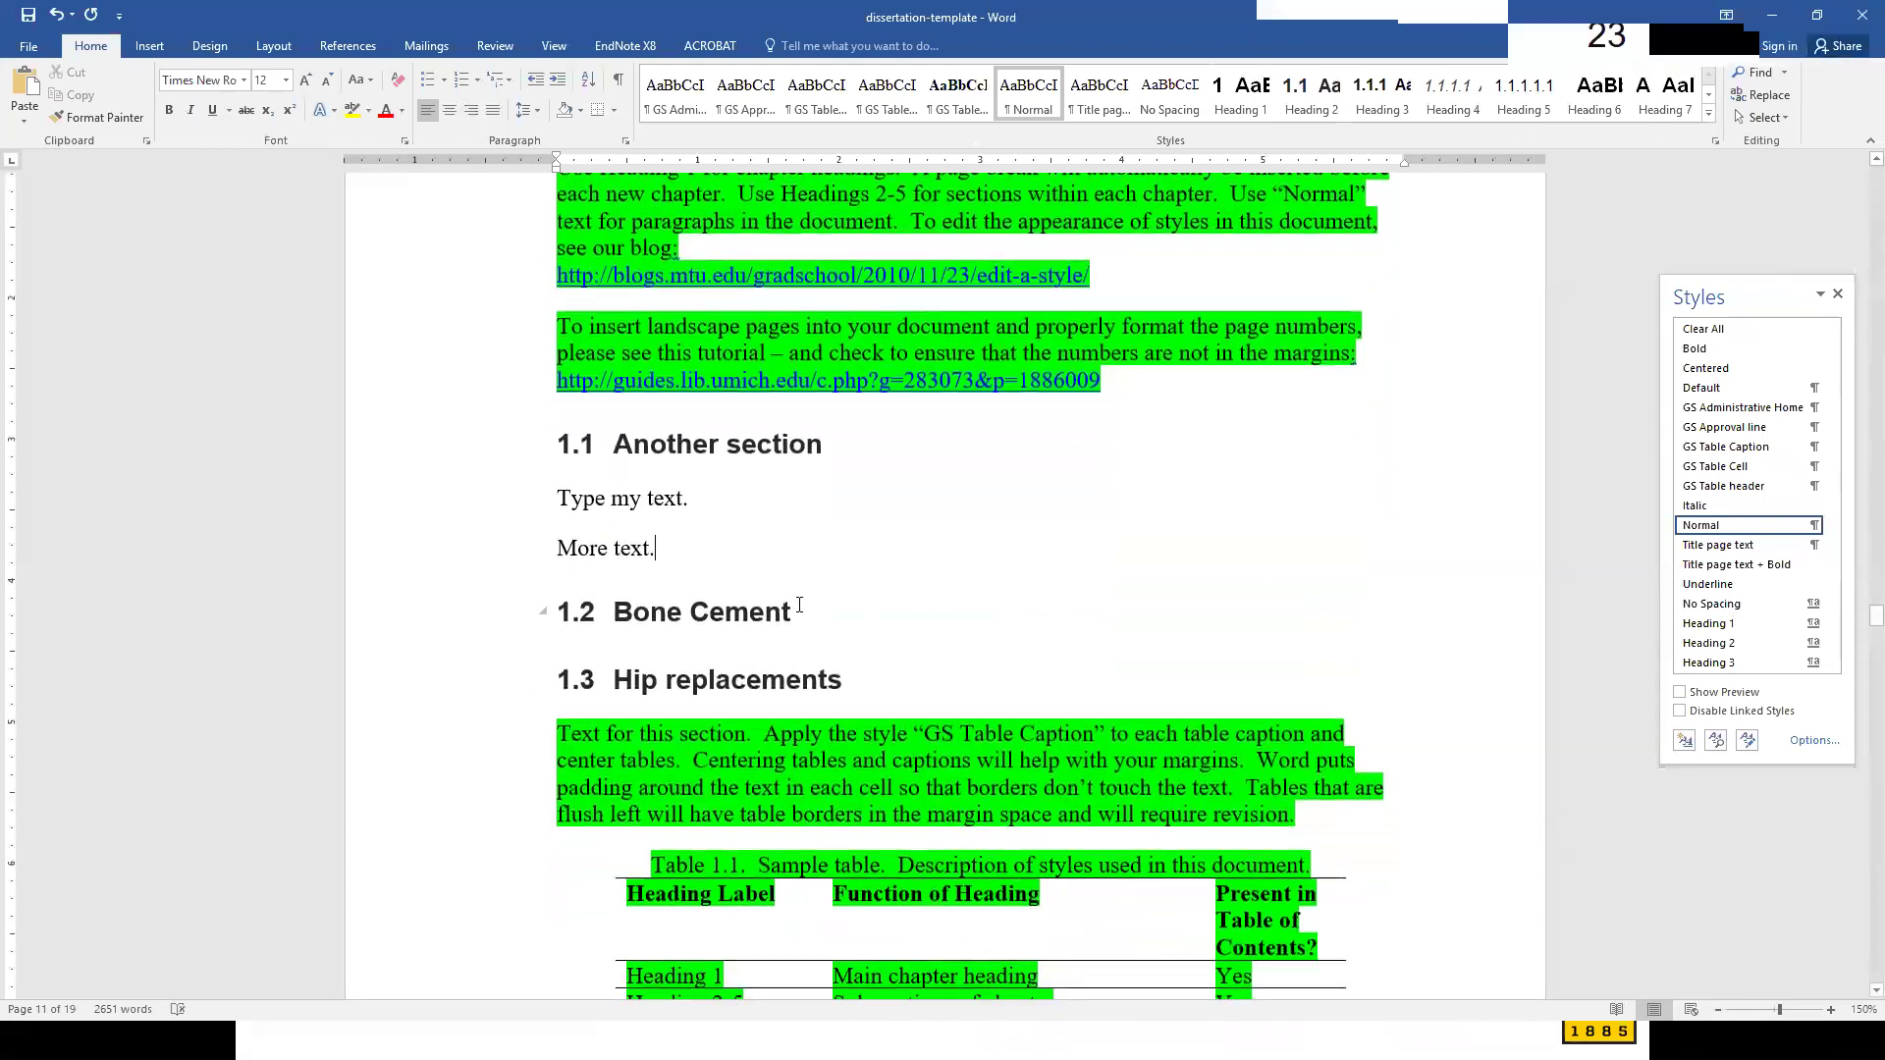
key("Return")
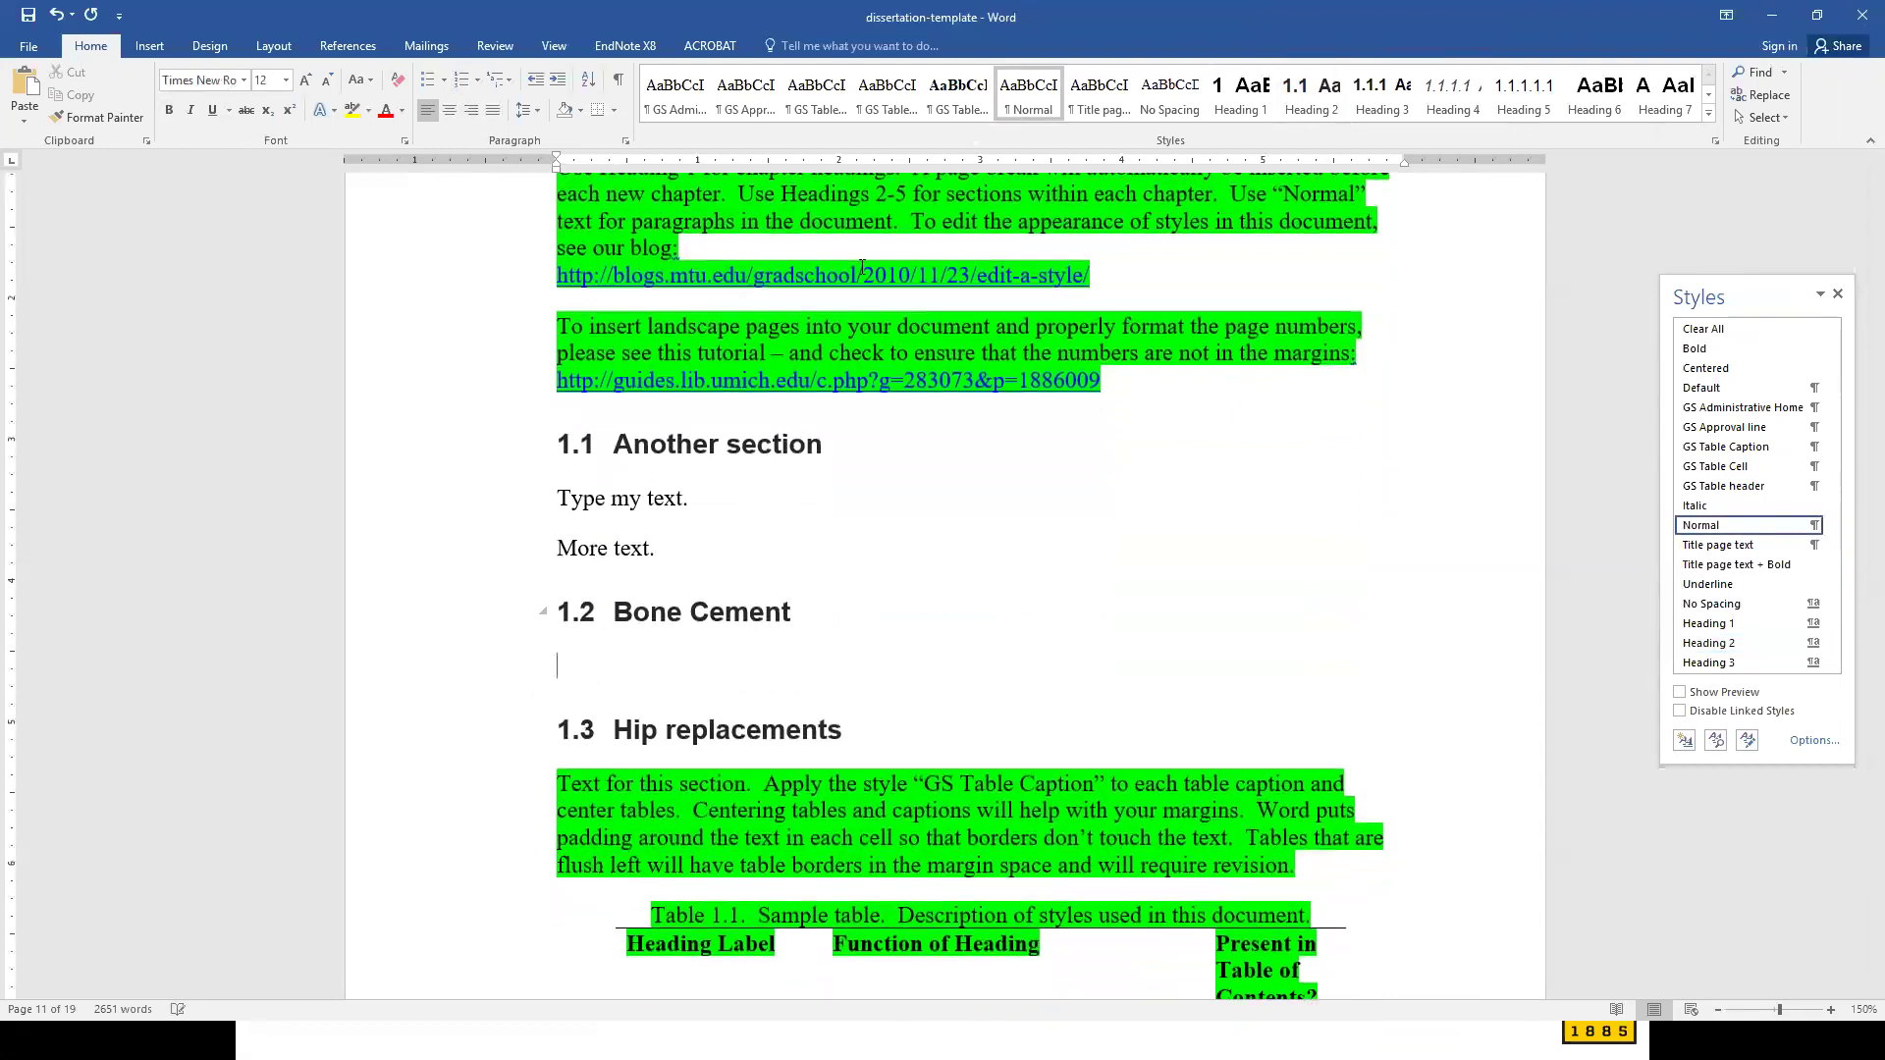
key("ctrl+alt+3")
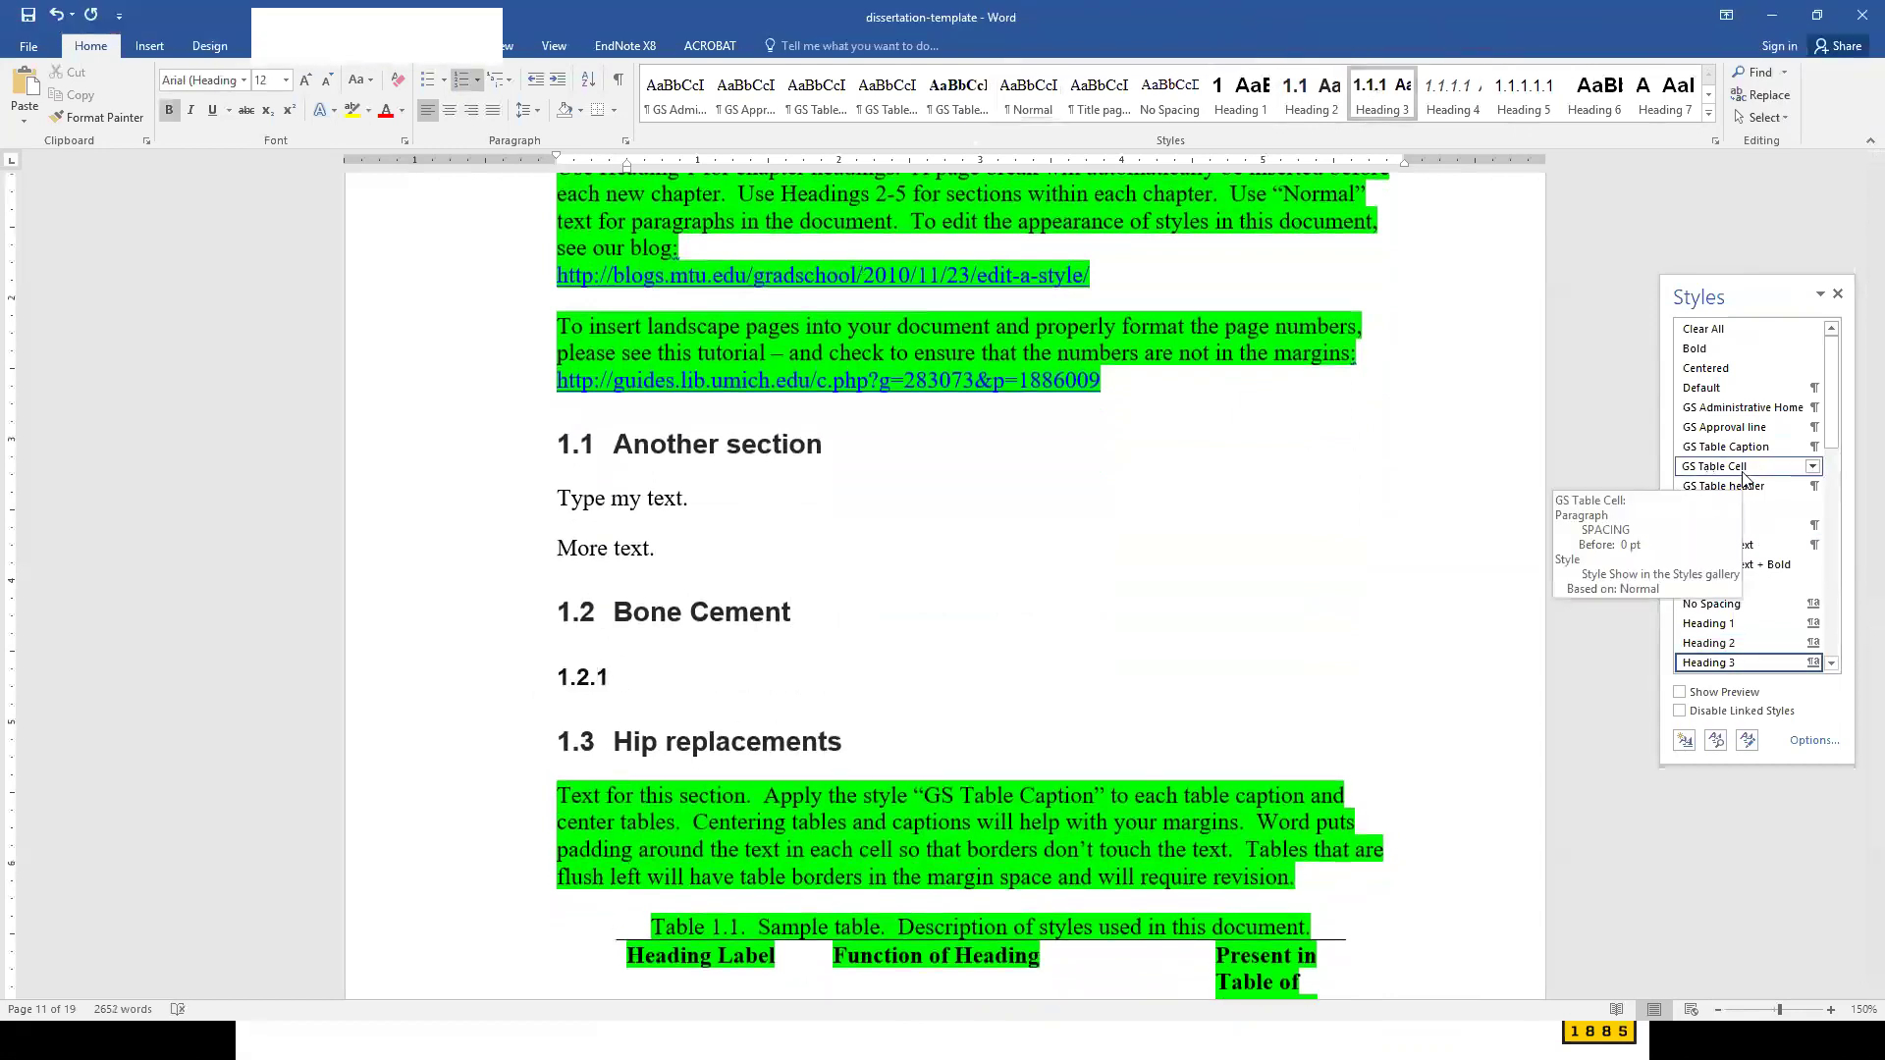
type("mi")
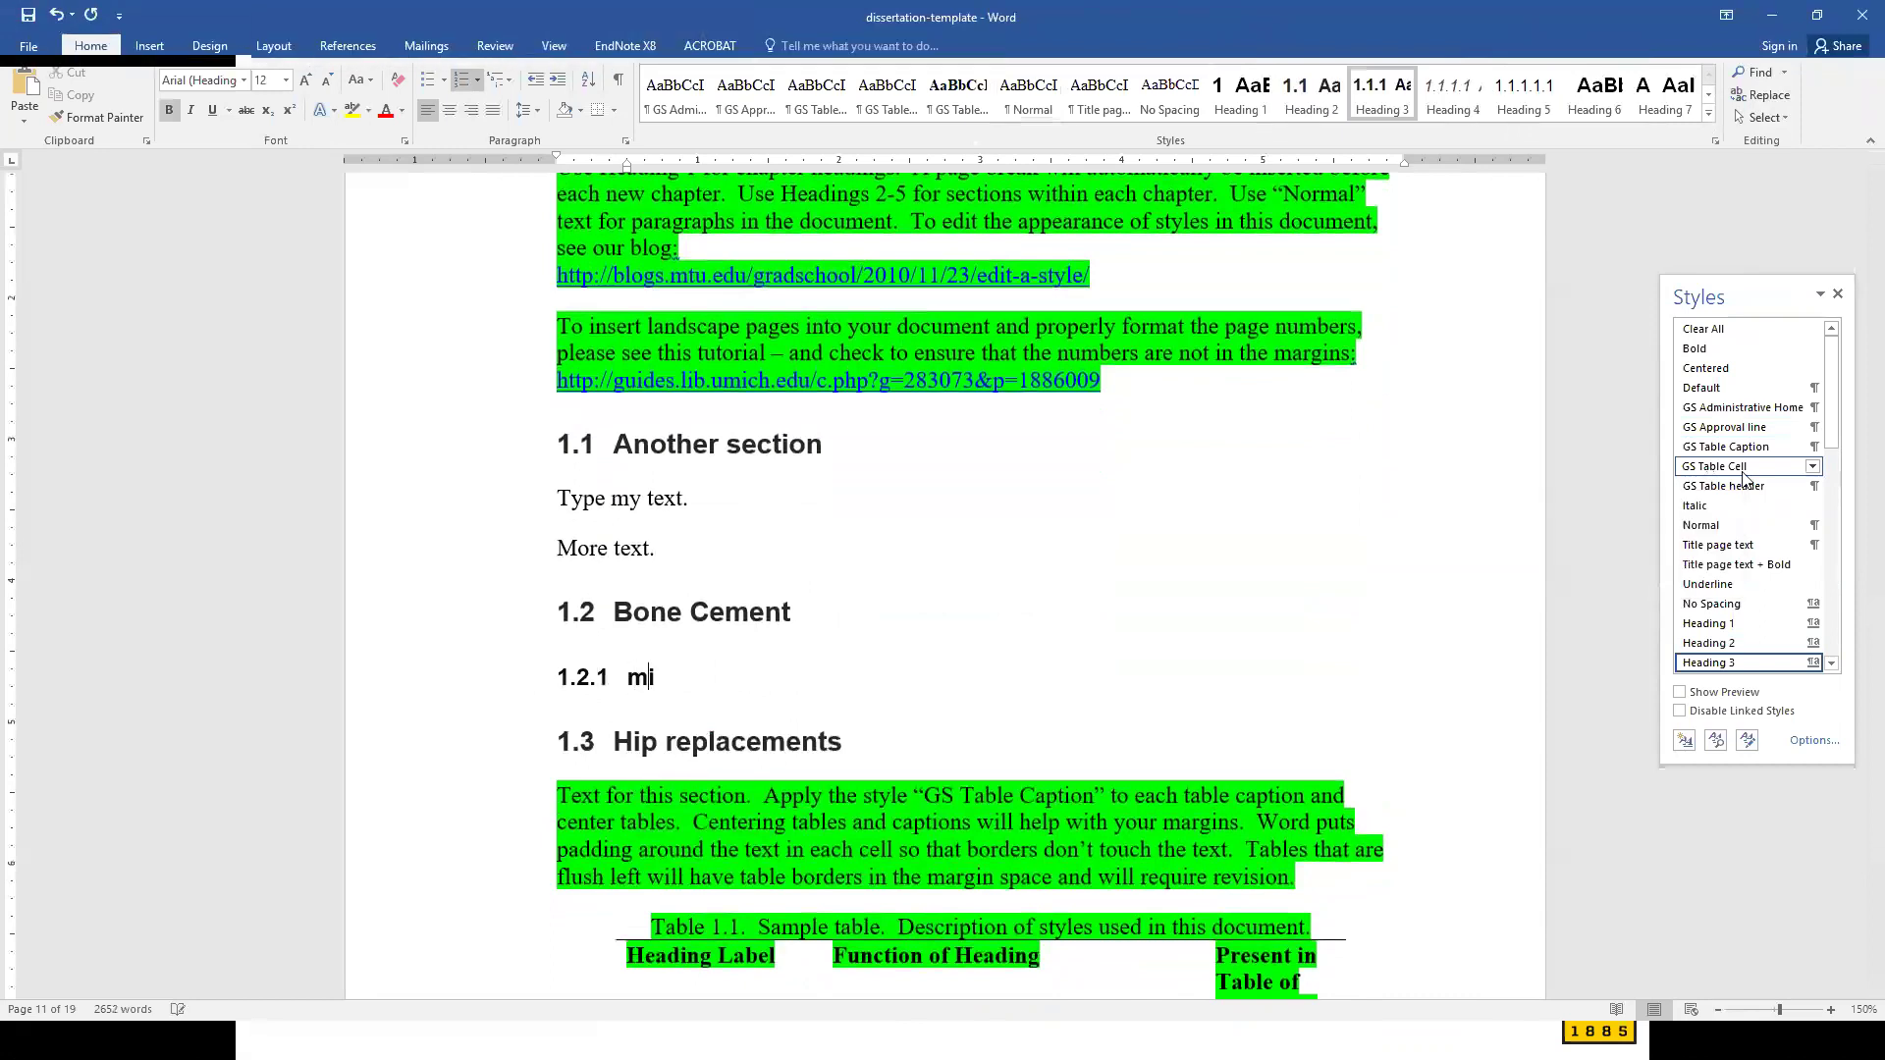
type("xed in mixe")
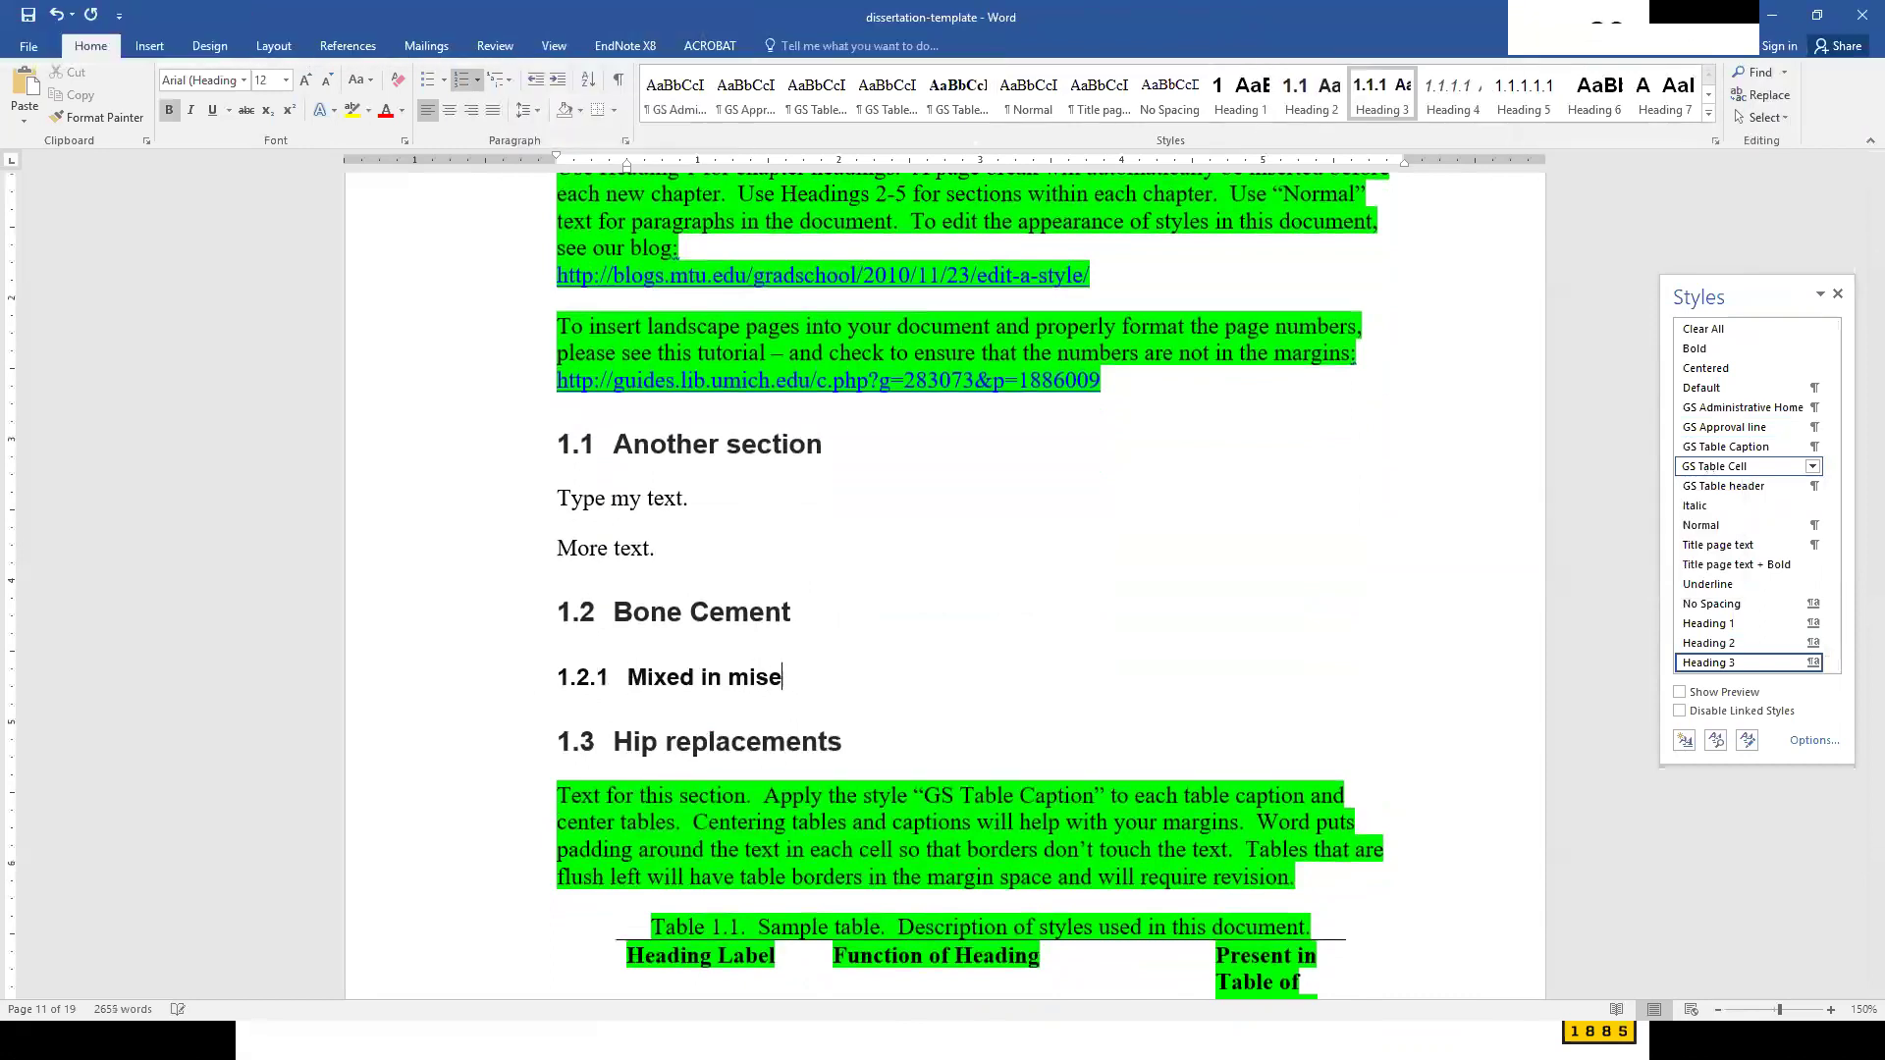
type("r")
- Add a second Heading 3 subsection titled "Mixed in air" below "Mixed in mixer"
key("Return")
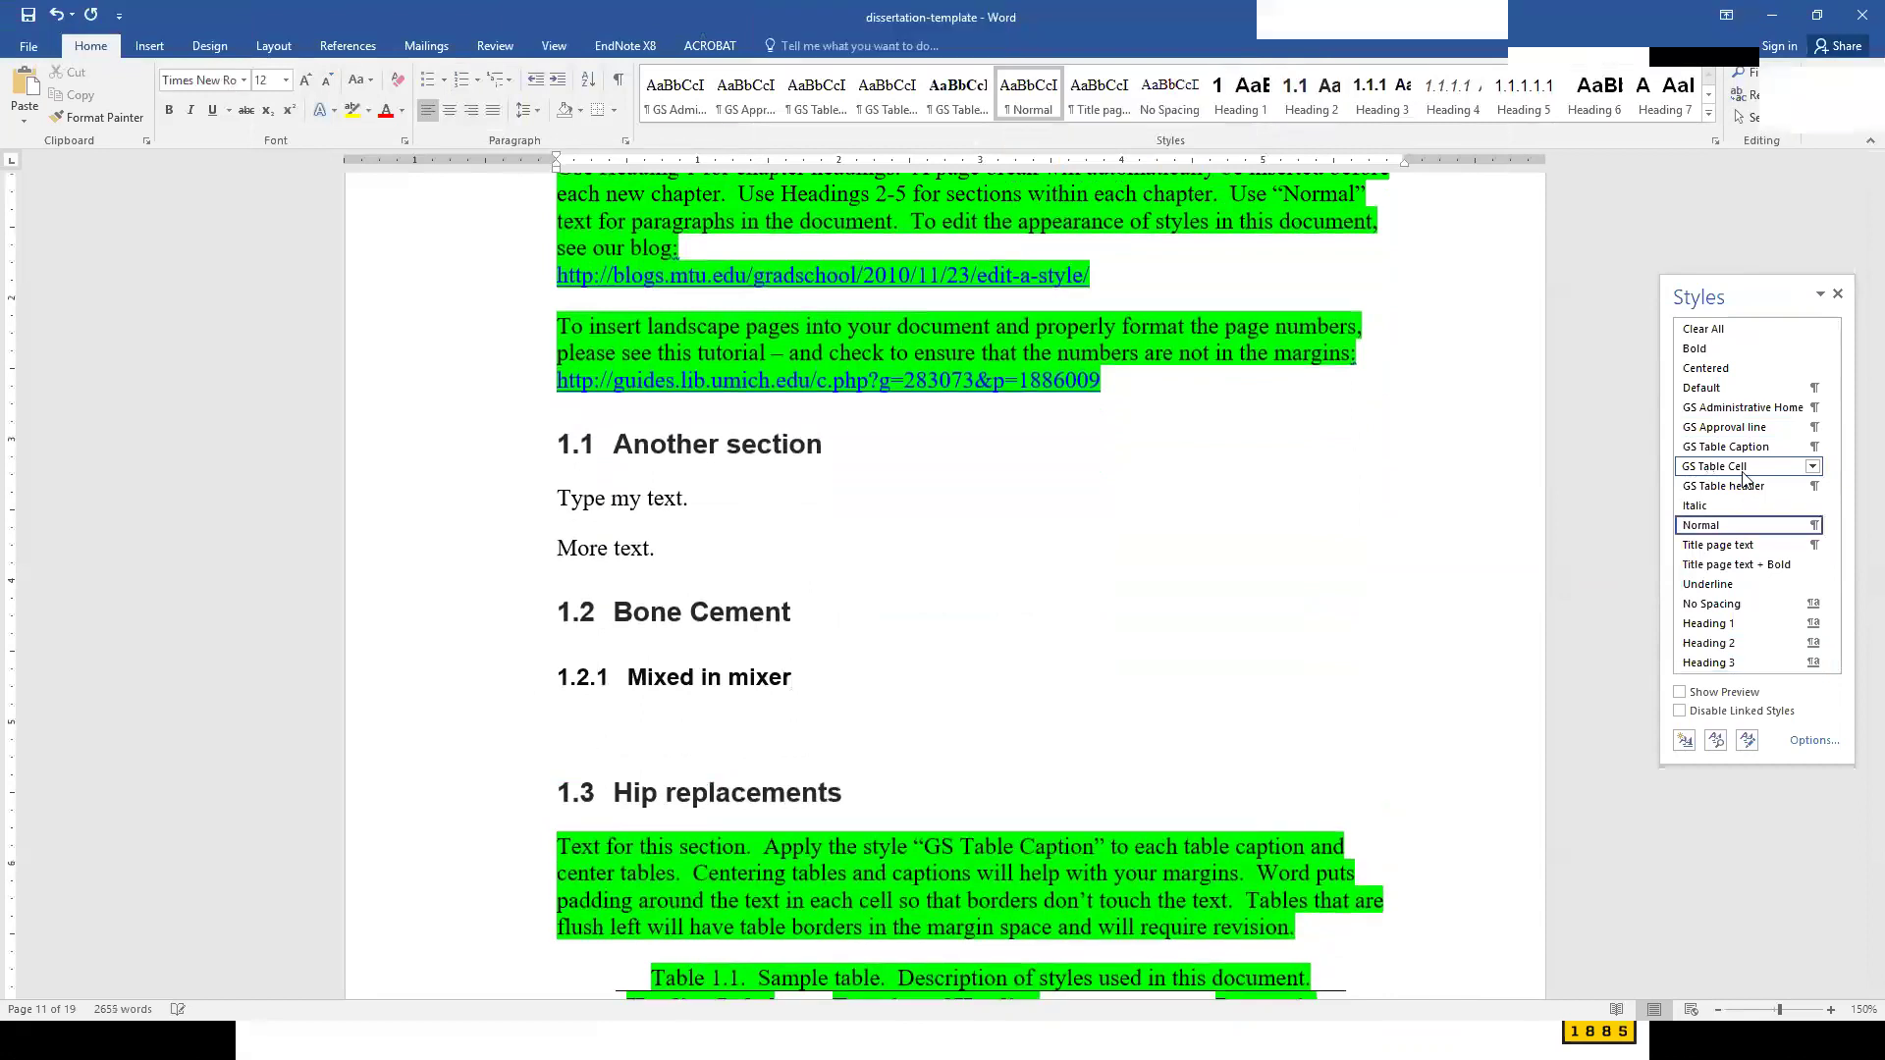
left_click(1406, 98)
type("Mixed in air")
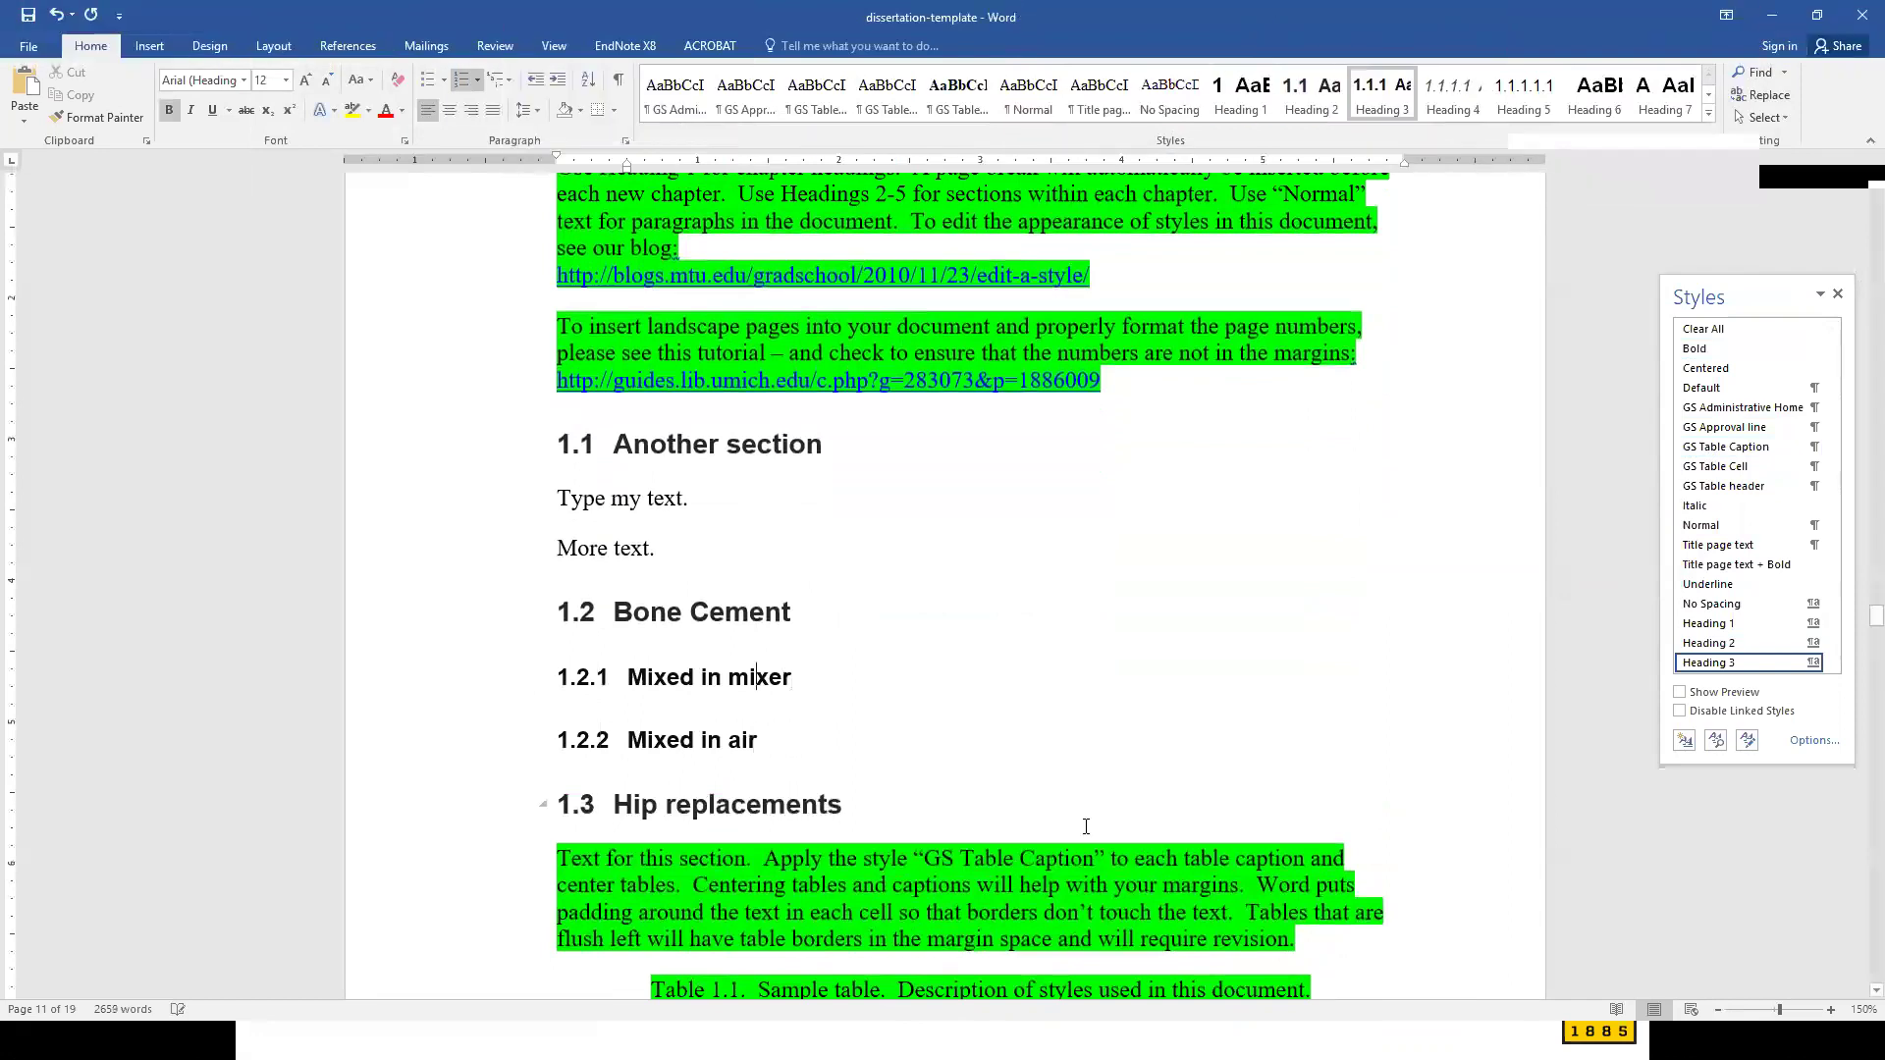
- Move the "Another section" heading and its two body paragraphs below the "Mixed in air" subsection, before "Hip replacements"
left_click(883, 675)
left_click(720, 444)
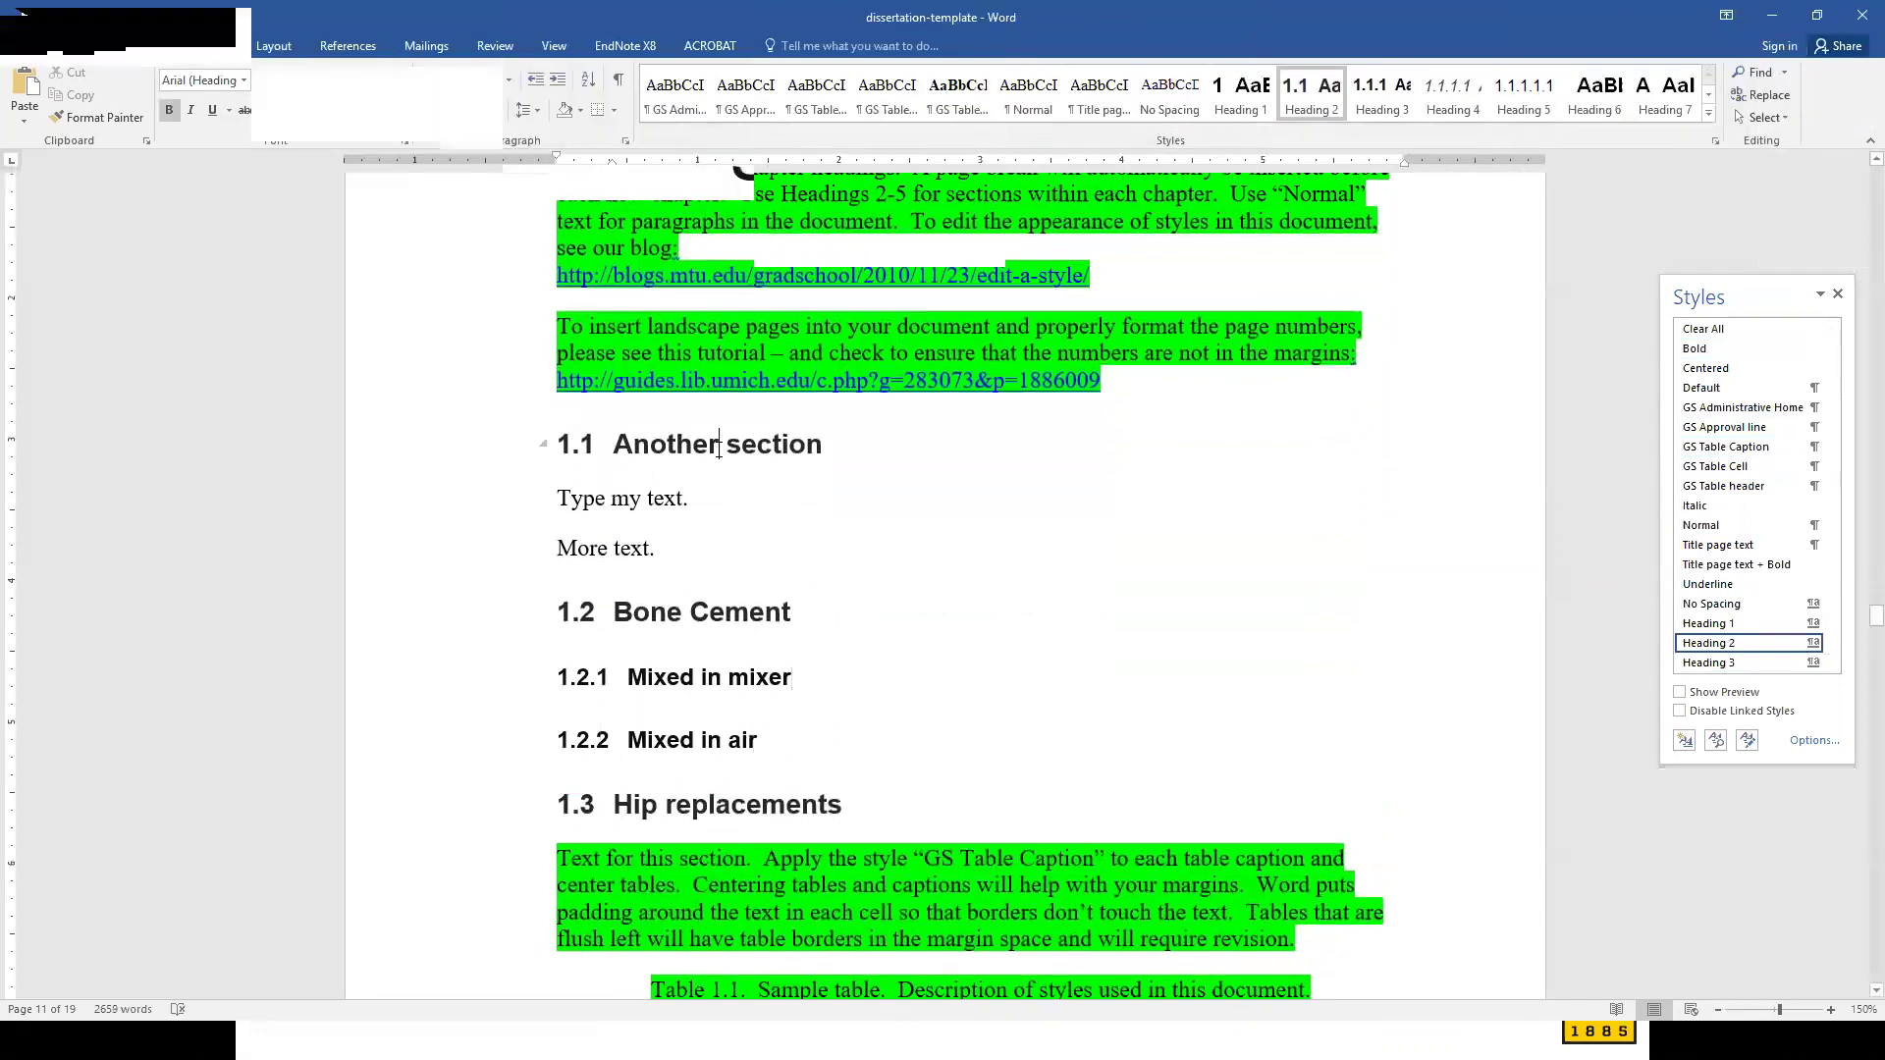
left_click(720, 677)
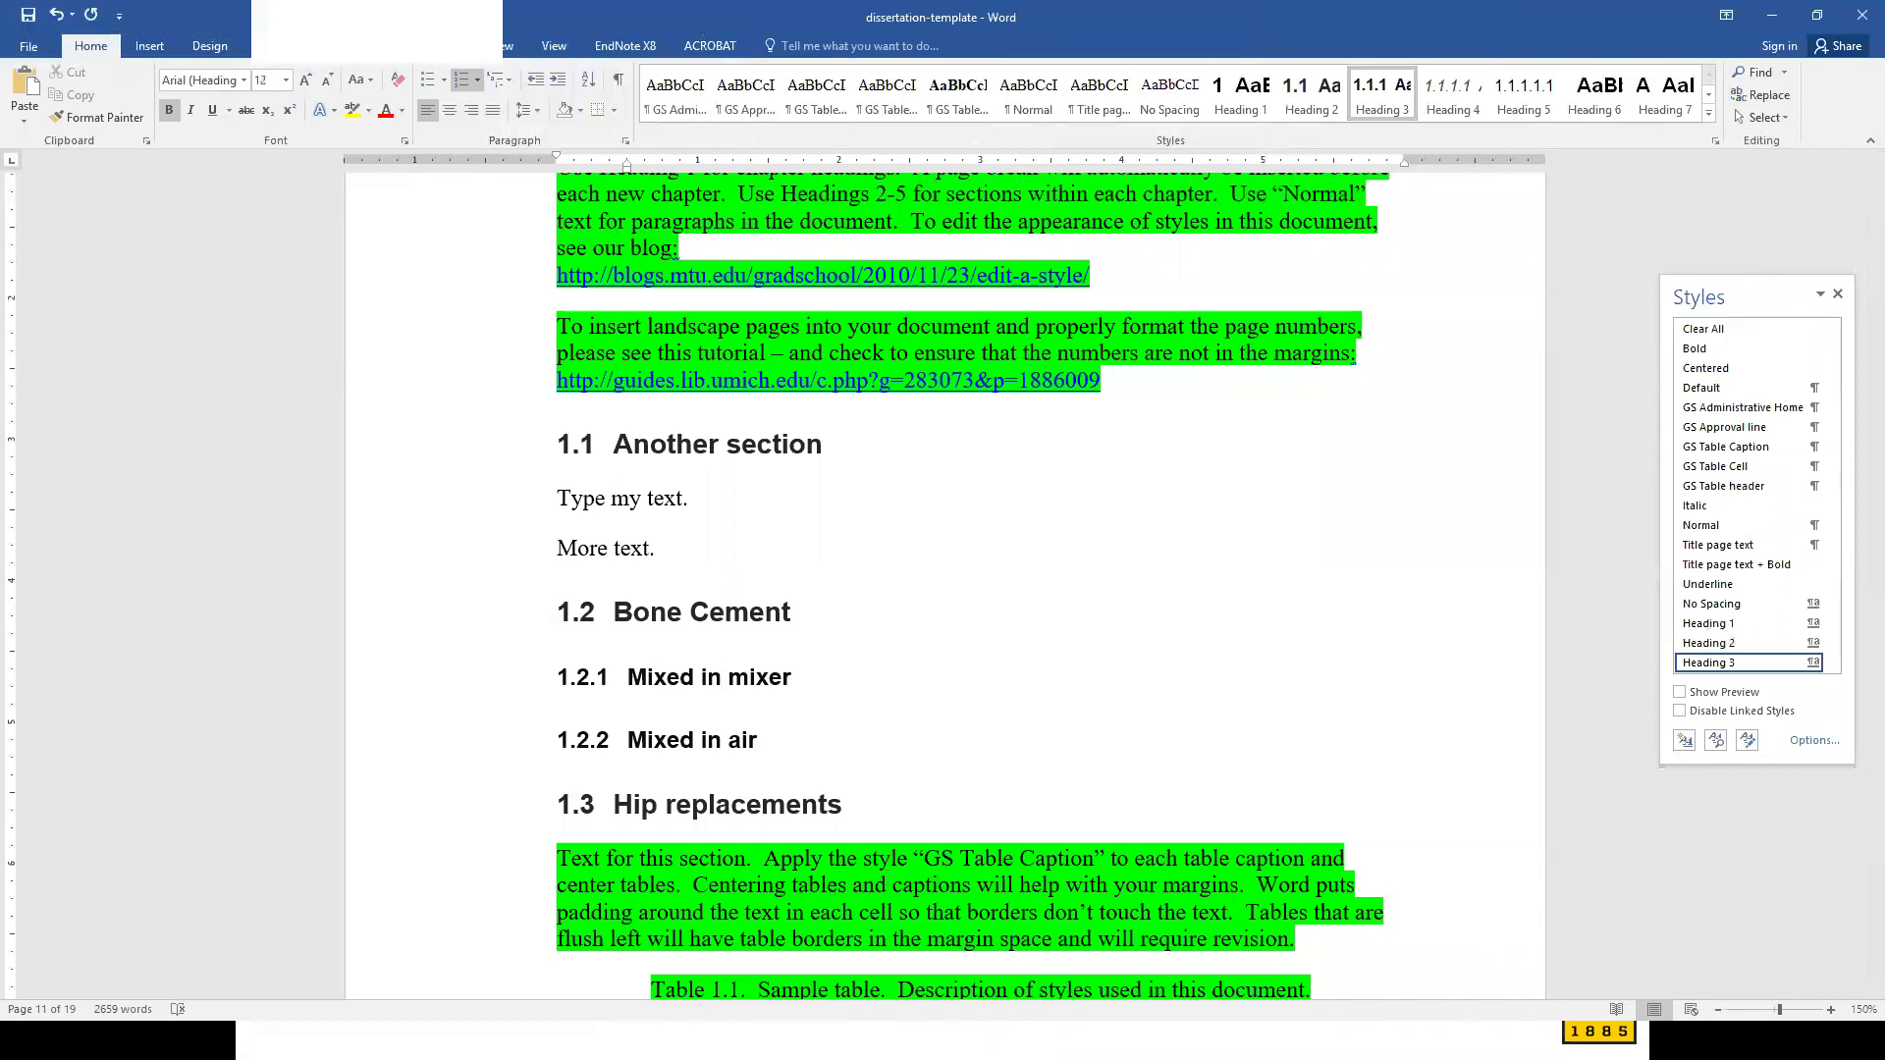
left_click_drag(460, 474, 469, 515)
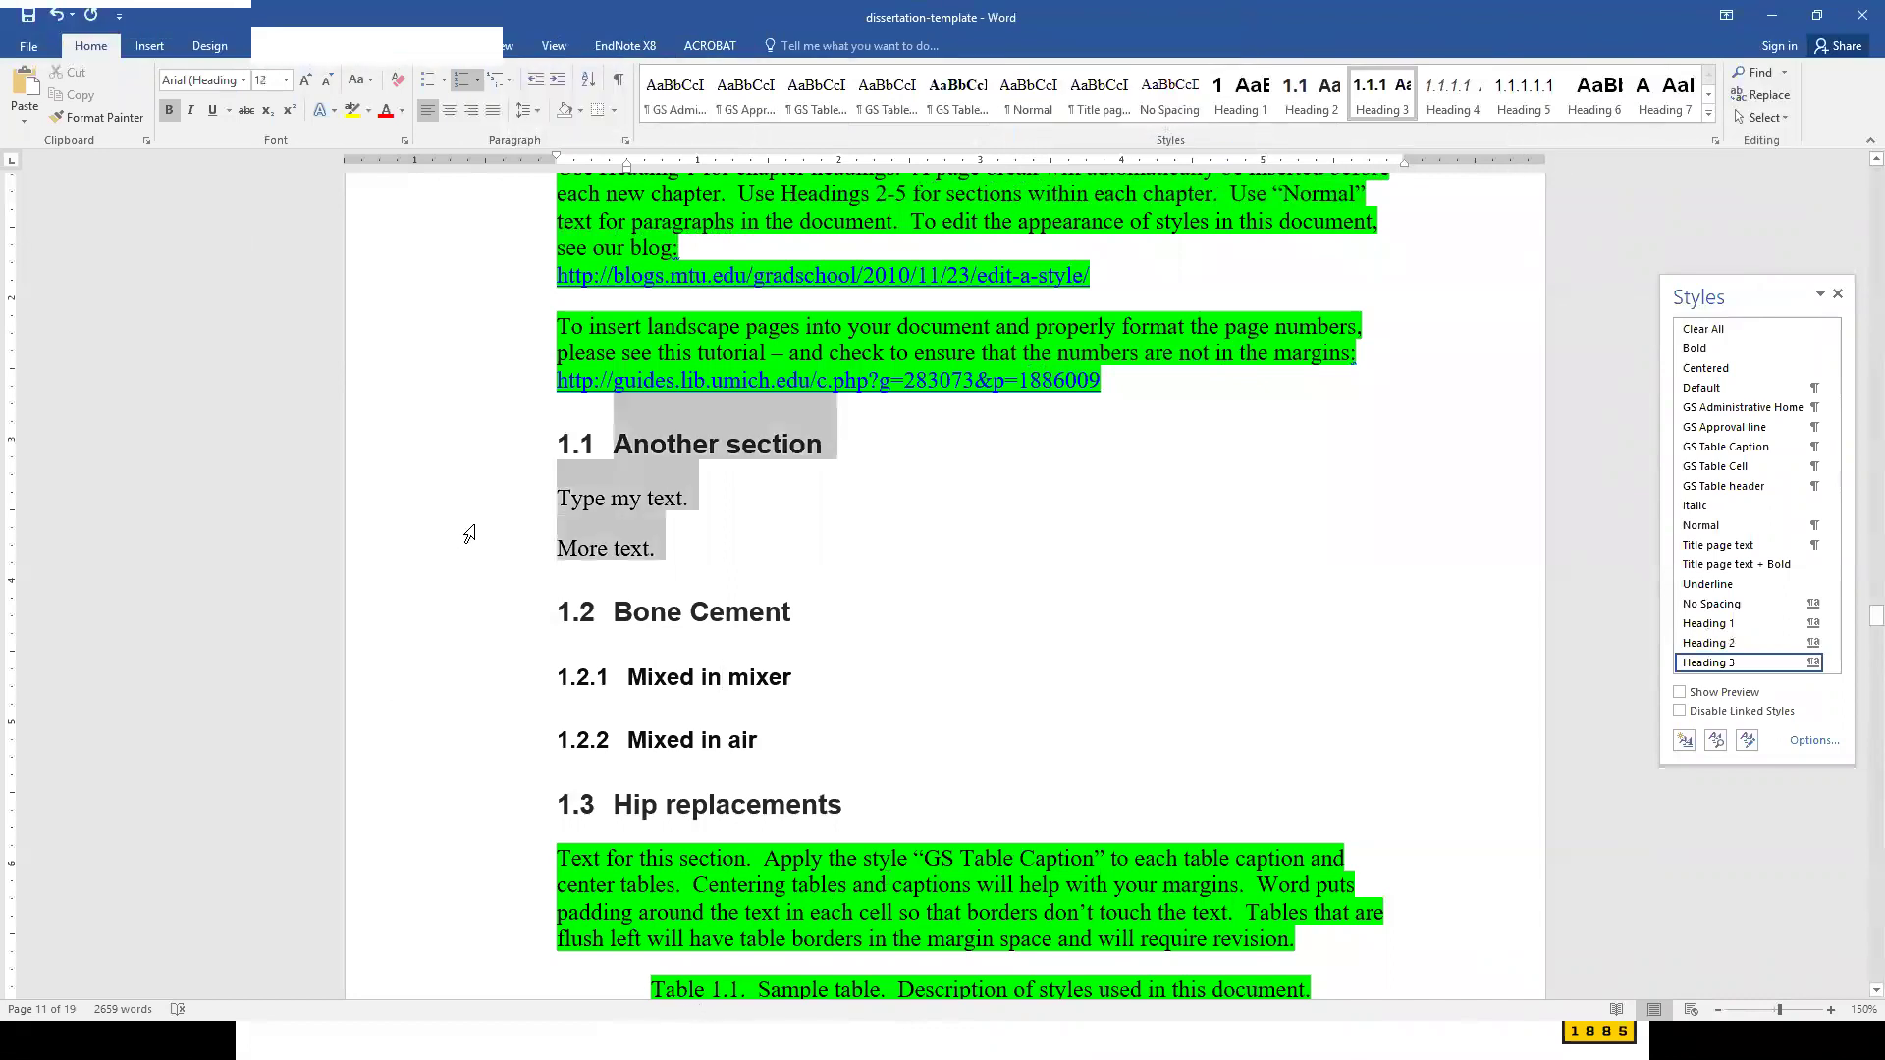
left_click_drag(658, 444, 560, 817)
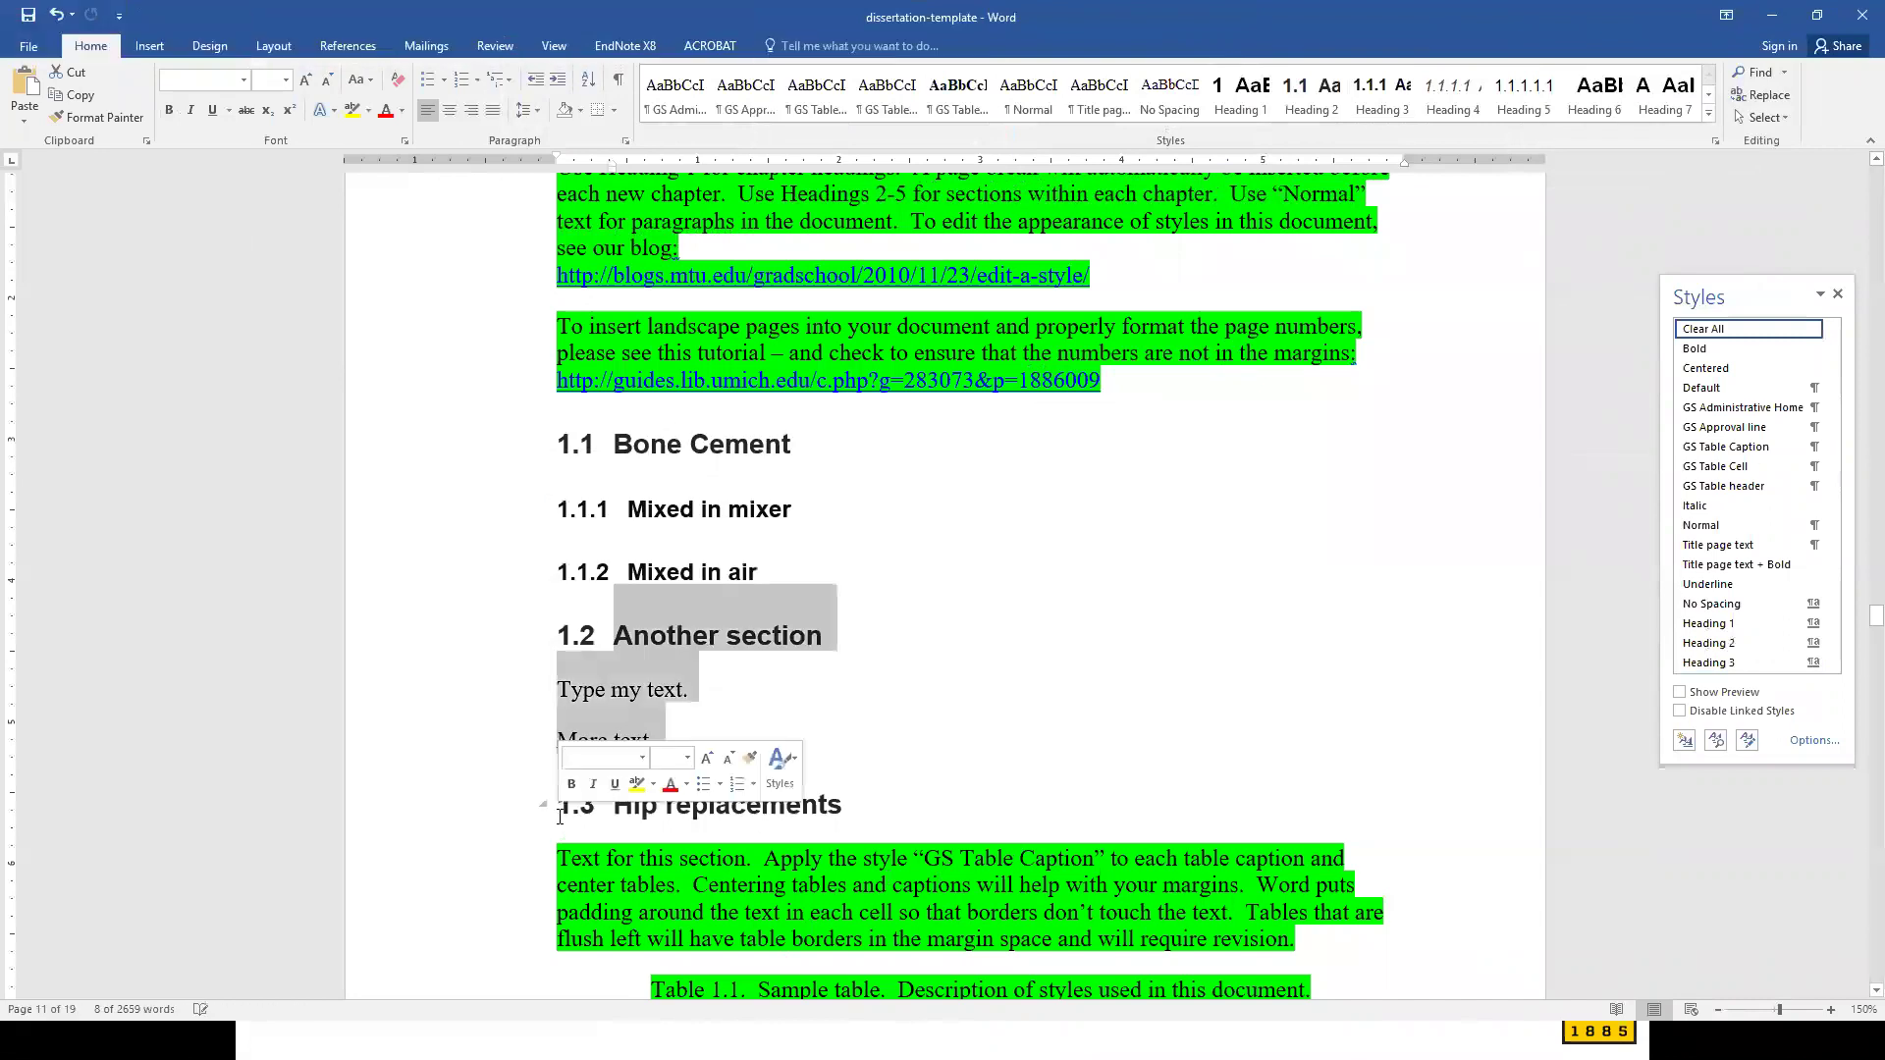
left_click(739, 633)
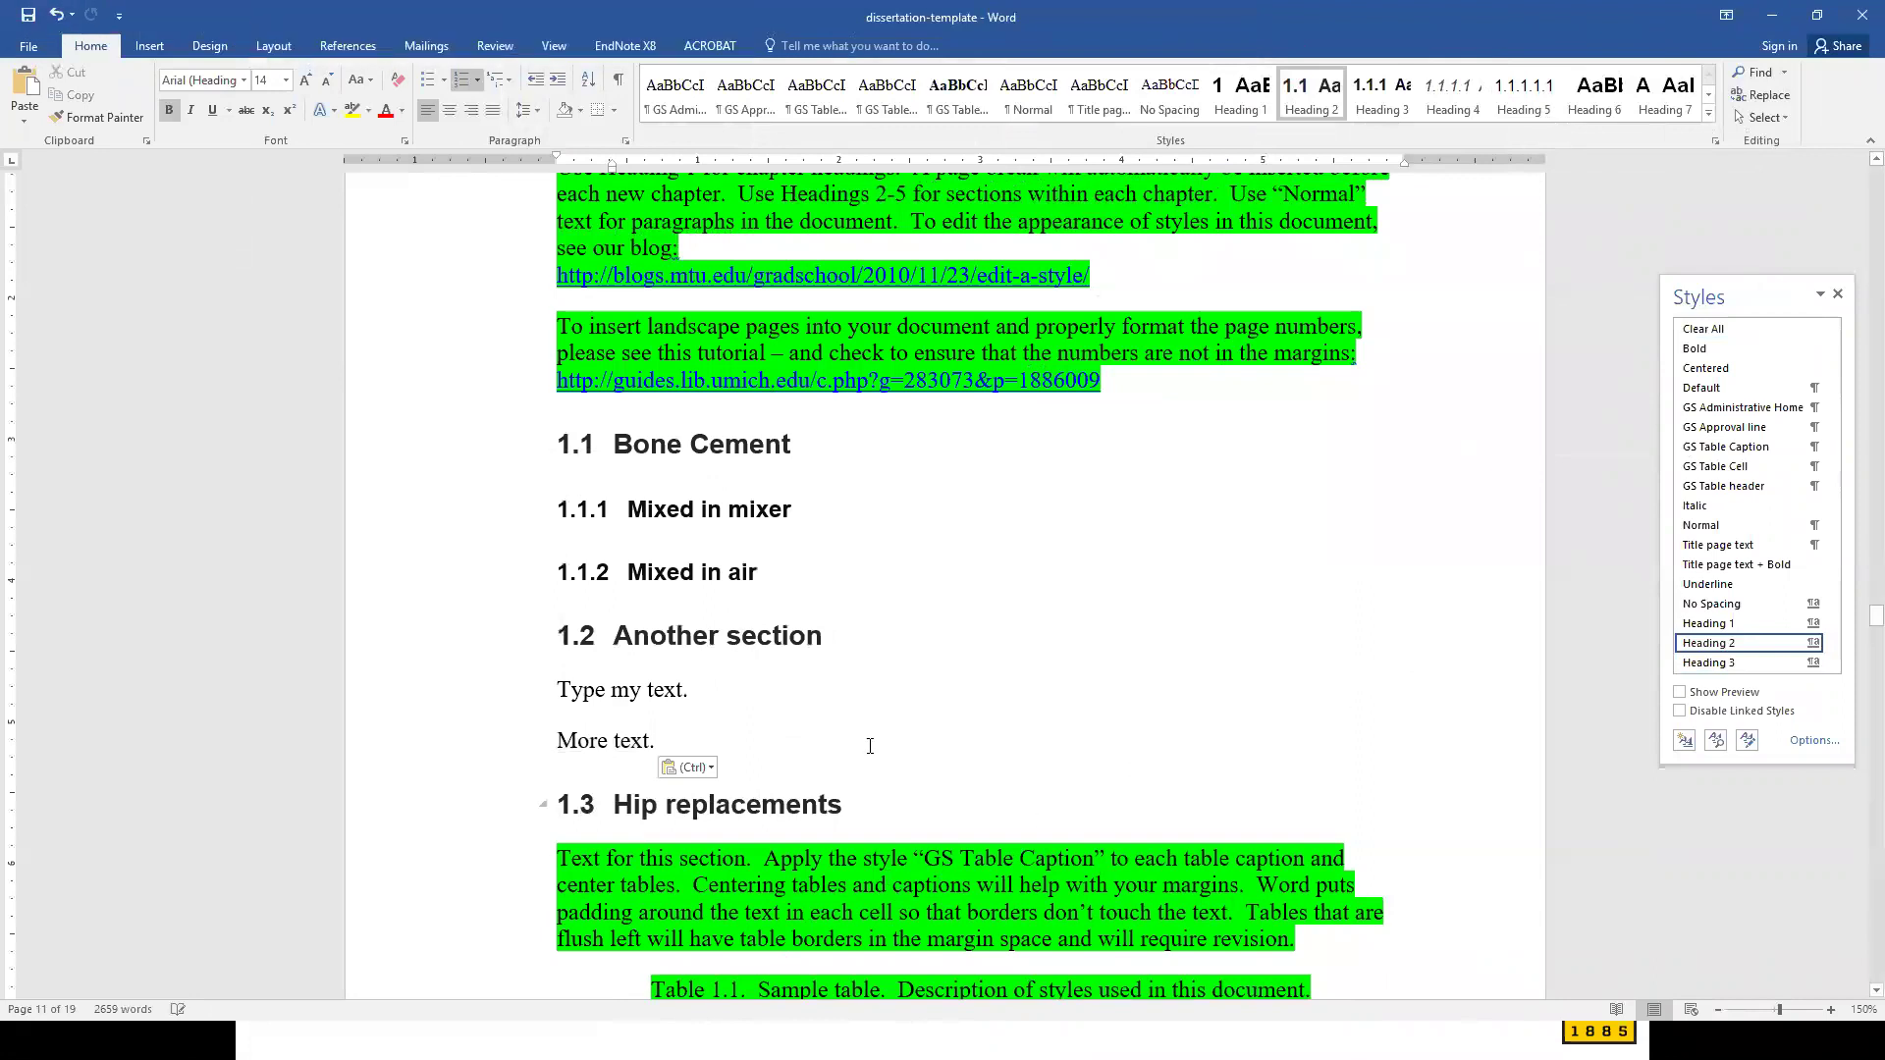
- Add a new paragraph reading "New Heading" below "More text."
left_click(681, 742)
key("Return")
type("New Heading")
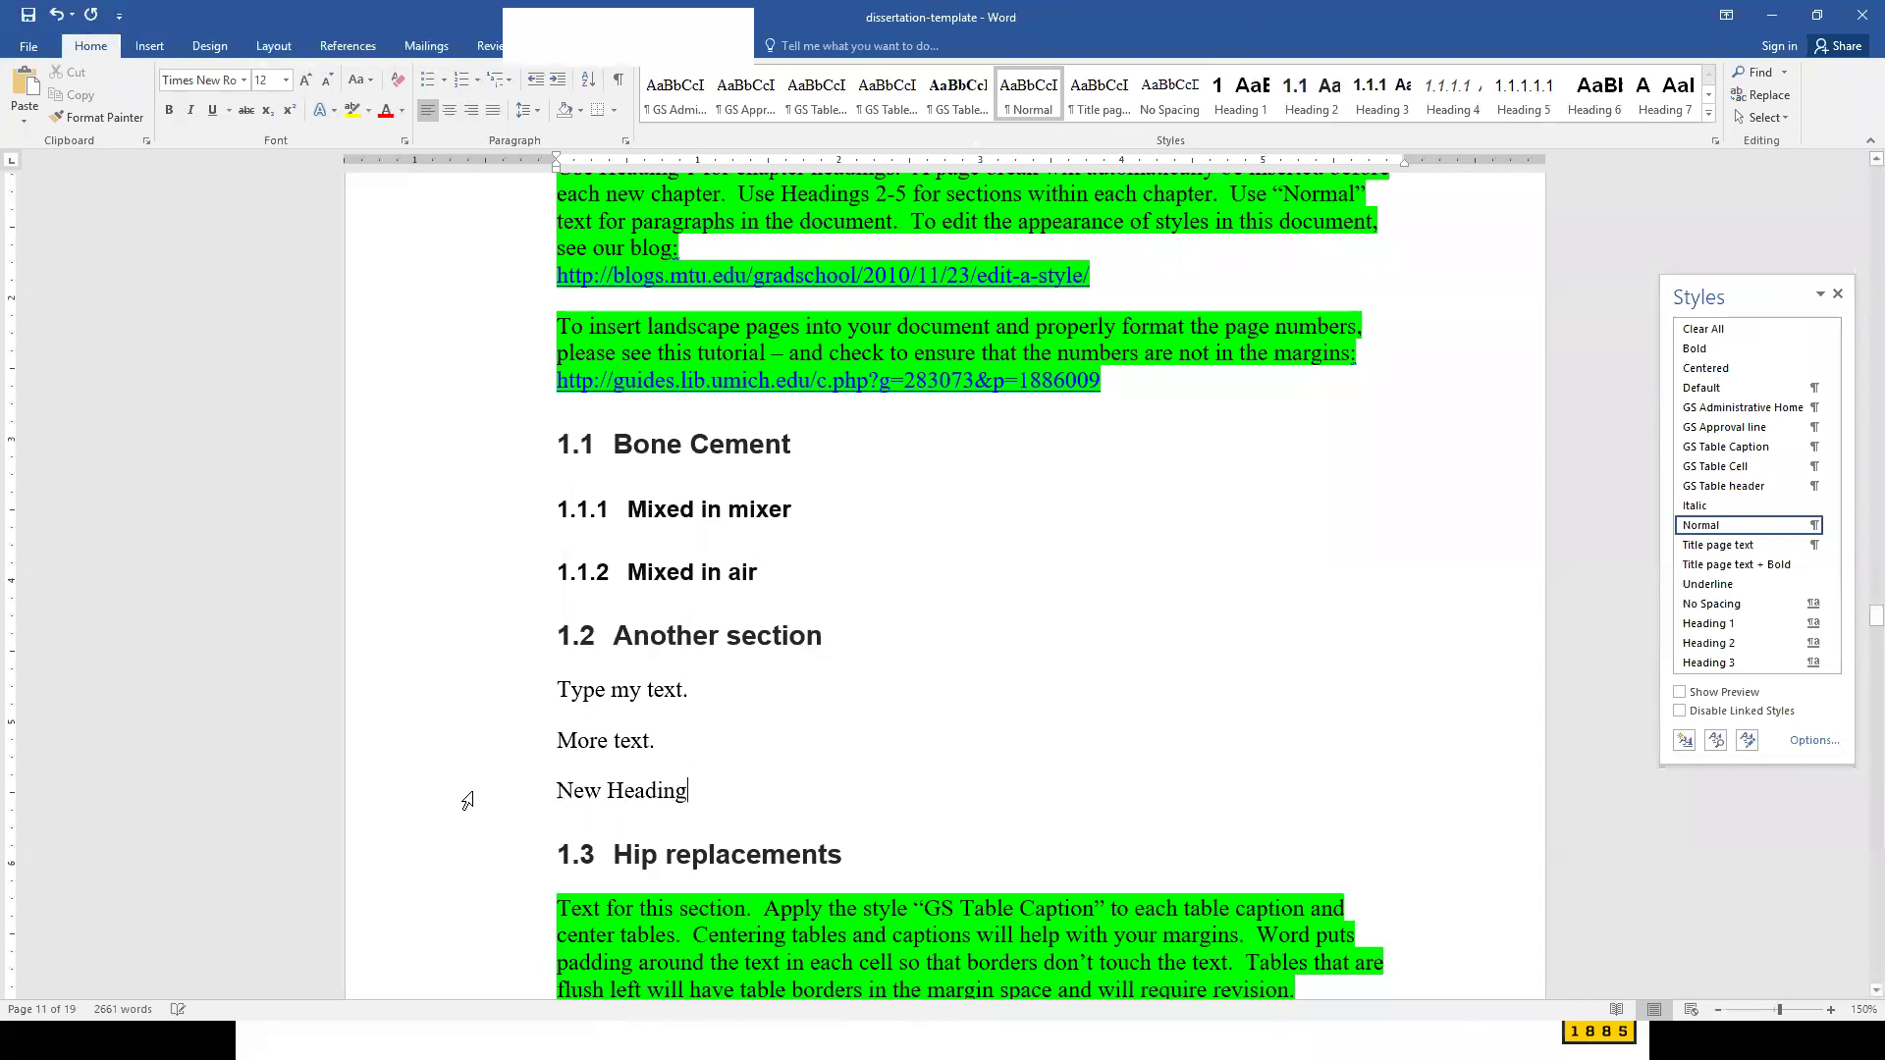
- Try the Heading 3 and Heading 2 styles on the "New Heading" paragraph, and finally apply Heading 1 to make it a chapter heading
left_click(472, 789)
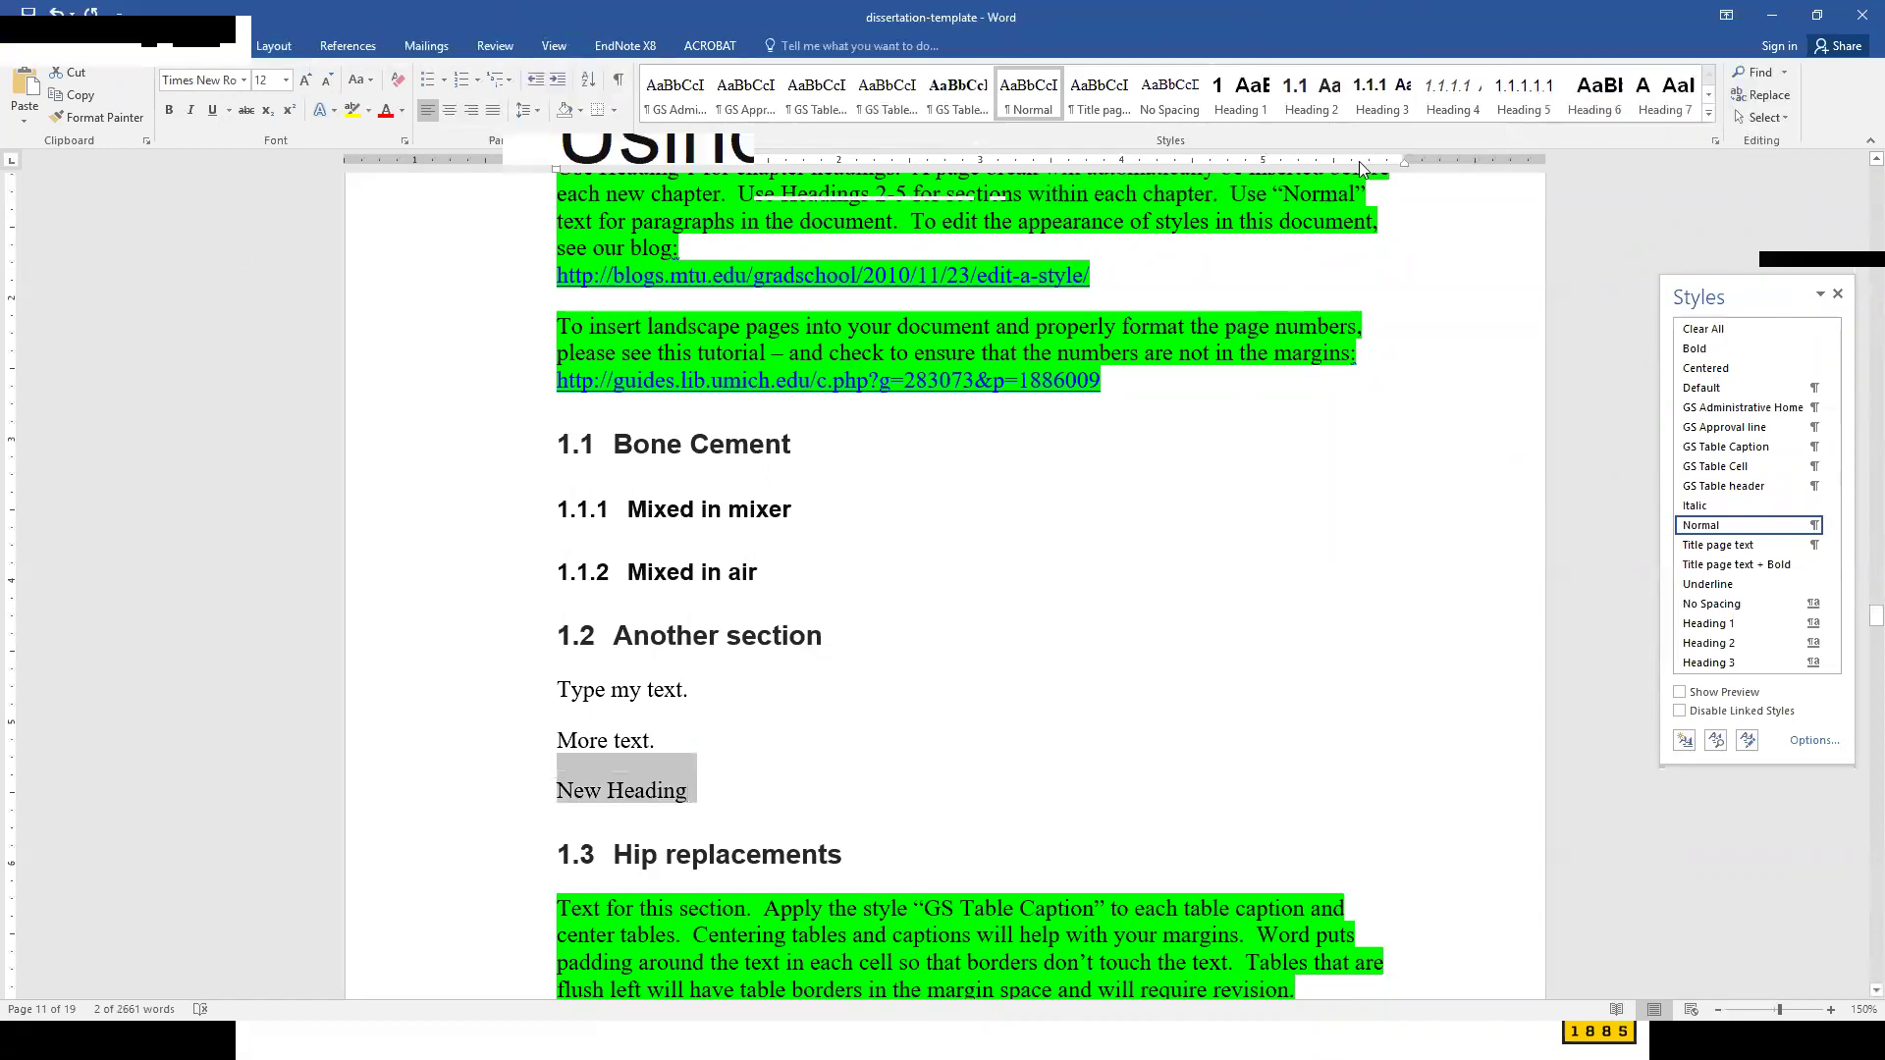
left_click(1375, 98)
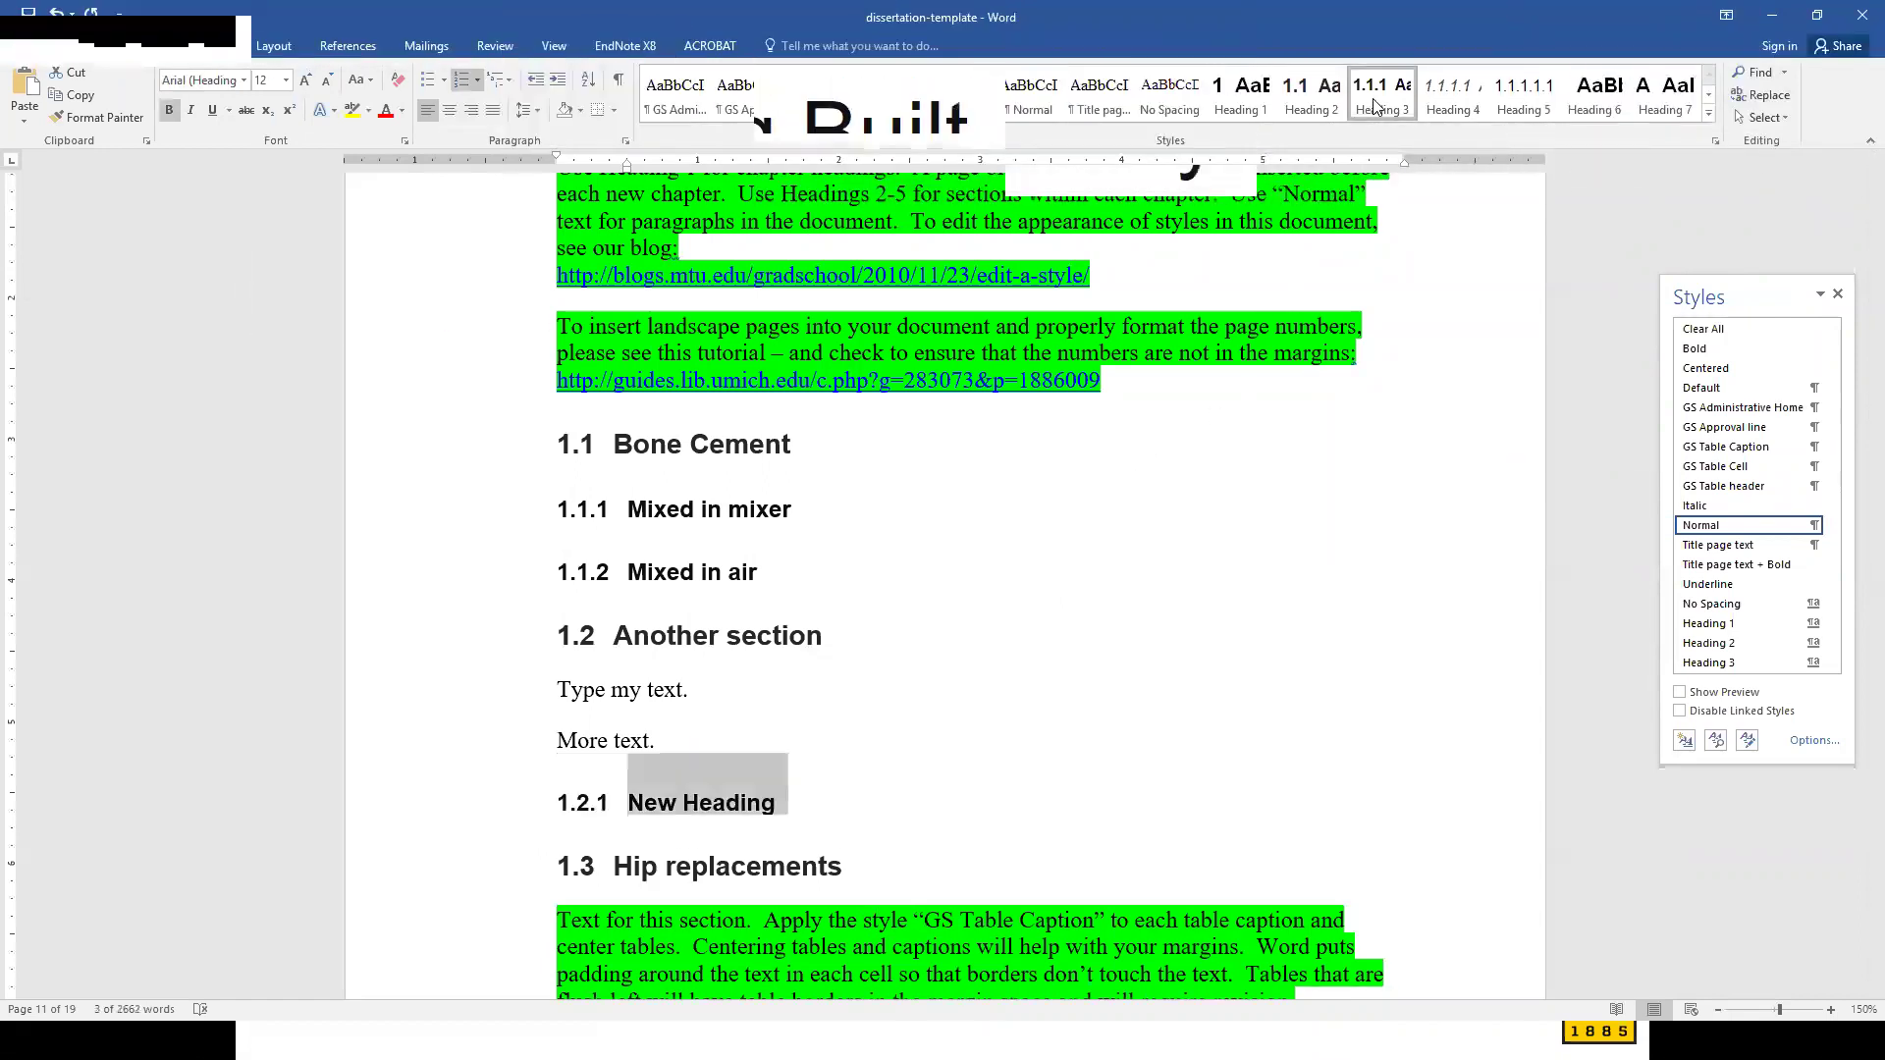
left_click(1321, 106)
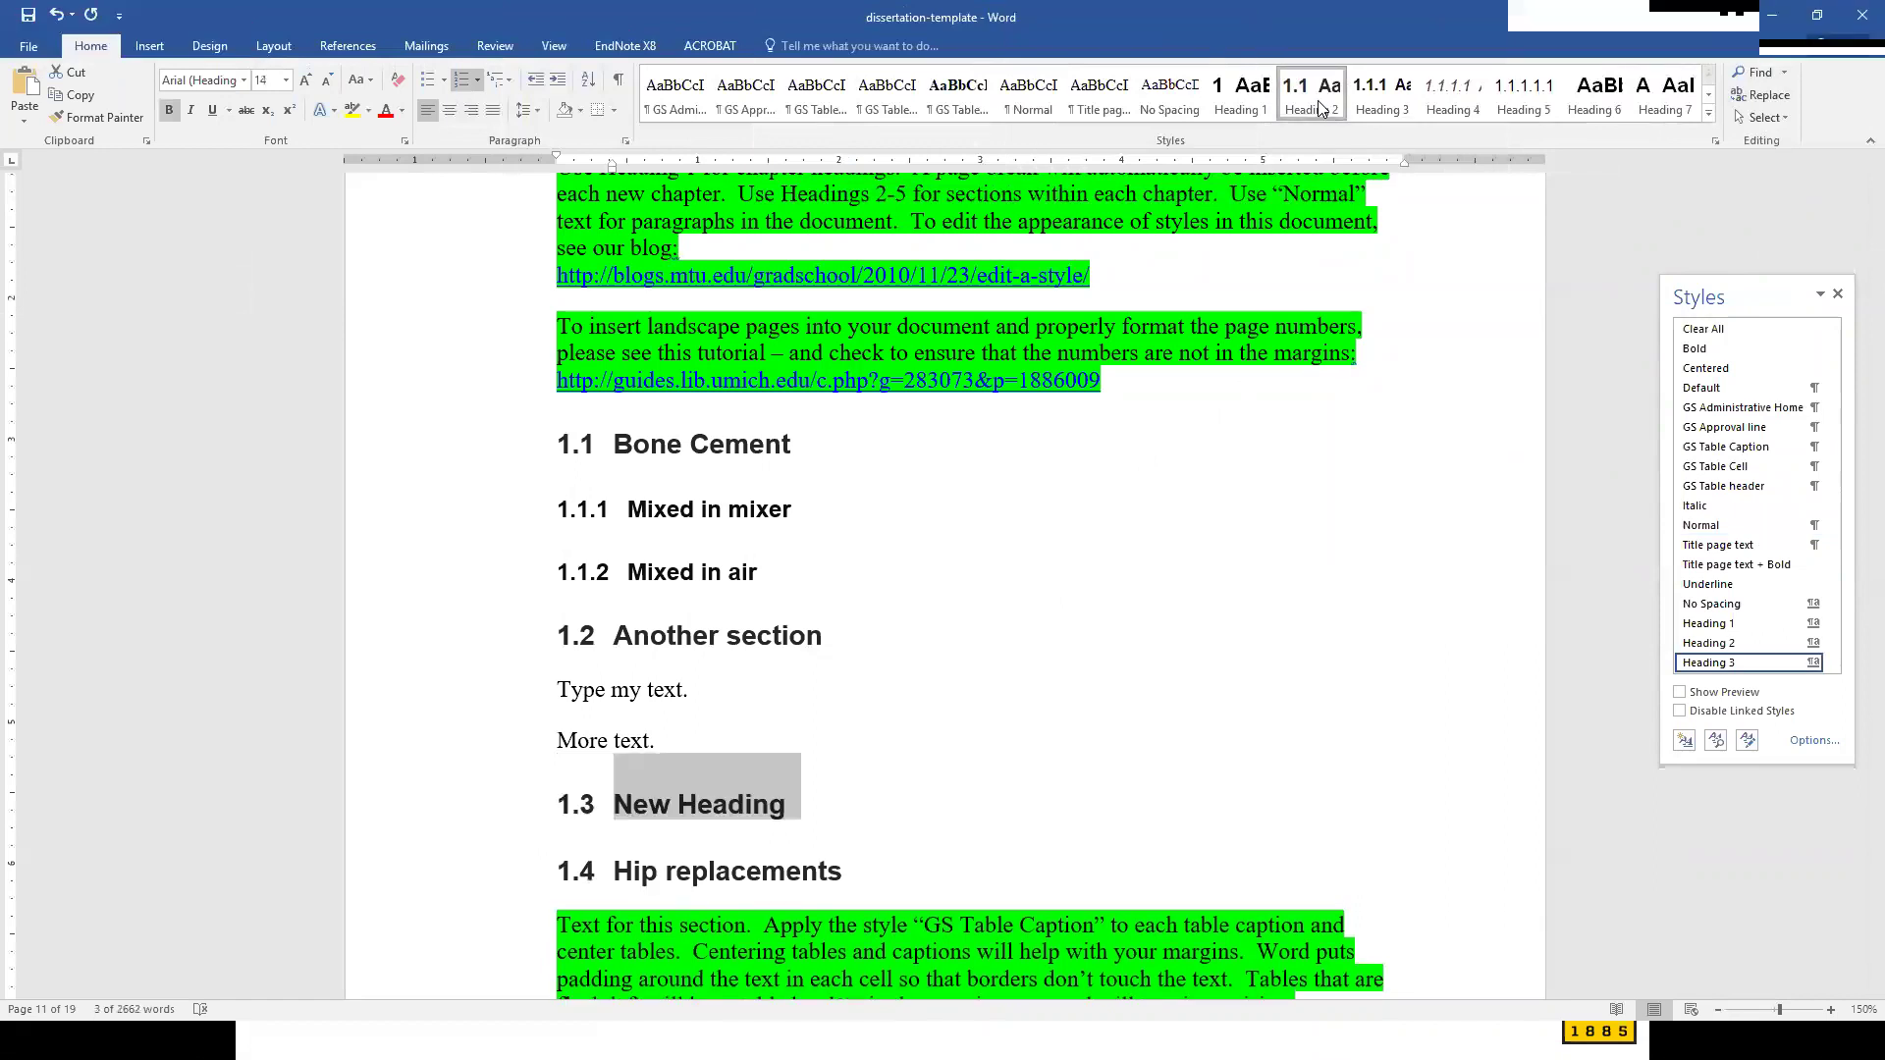
left_click(1237, 95)
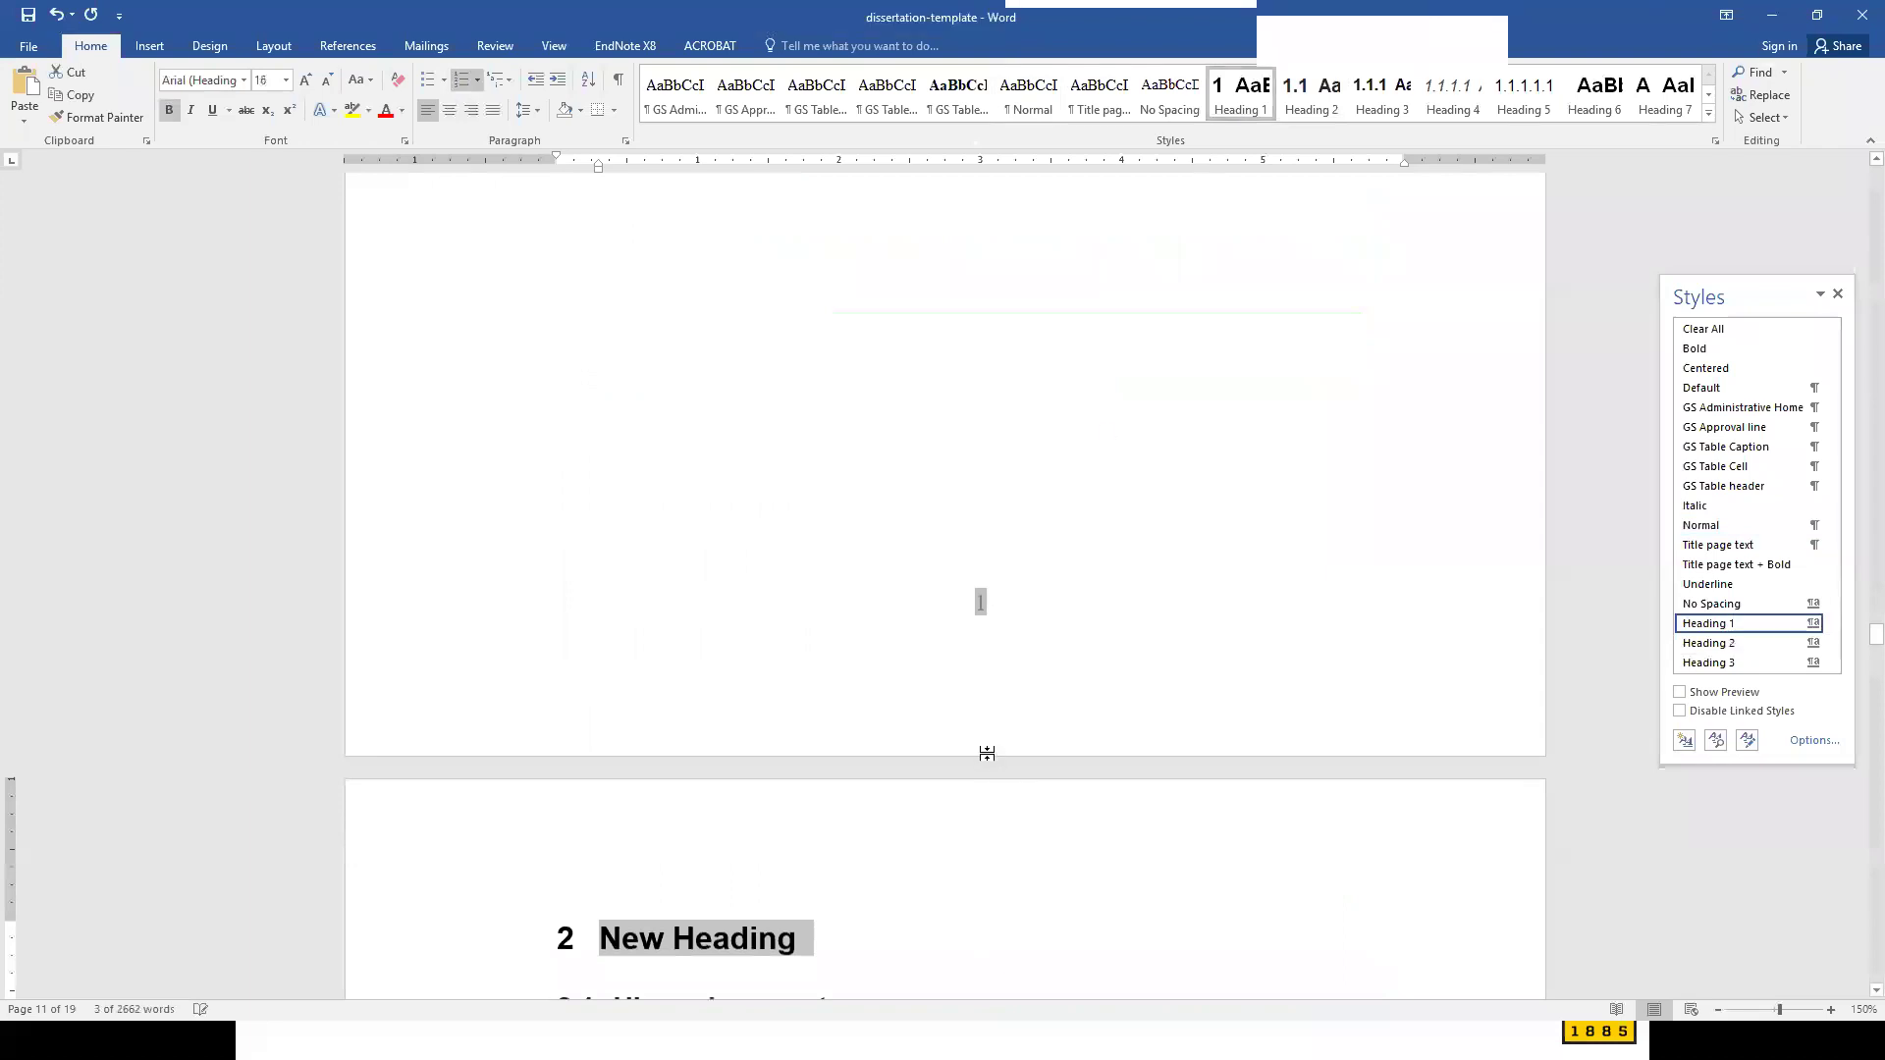
- Try Rockwell Extra Bold on the "Bone Cement" section heading, and settle on Brush Script MT as its font
scroll(987, 753, "down", 5)
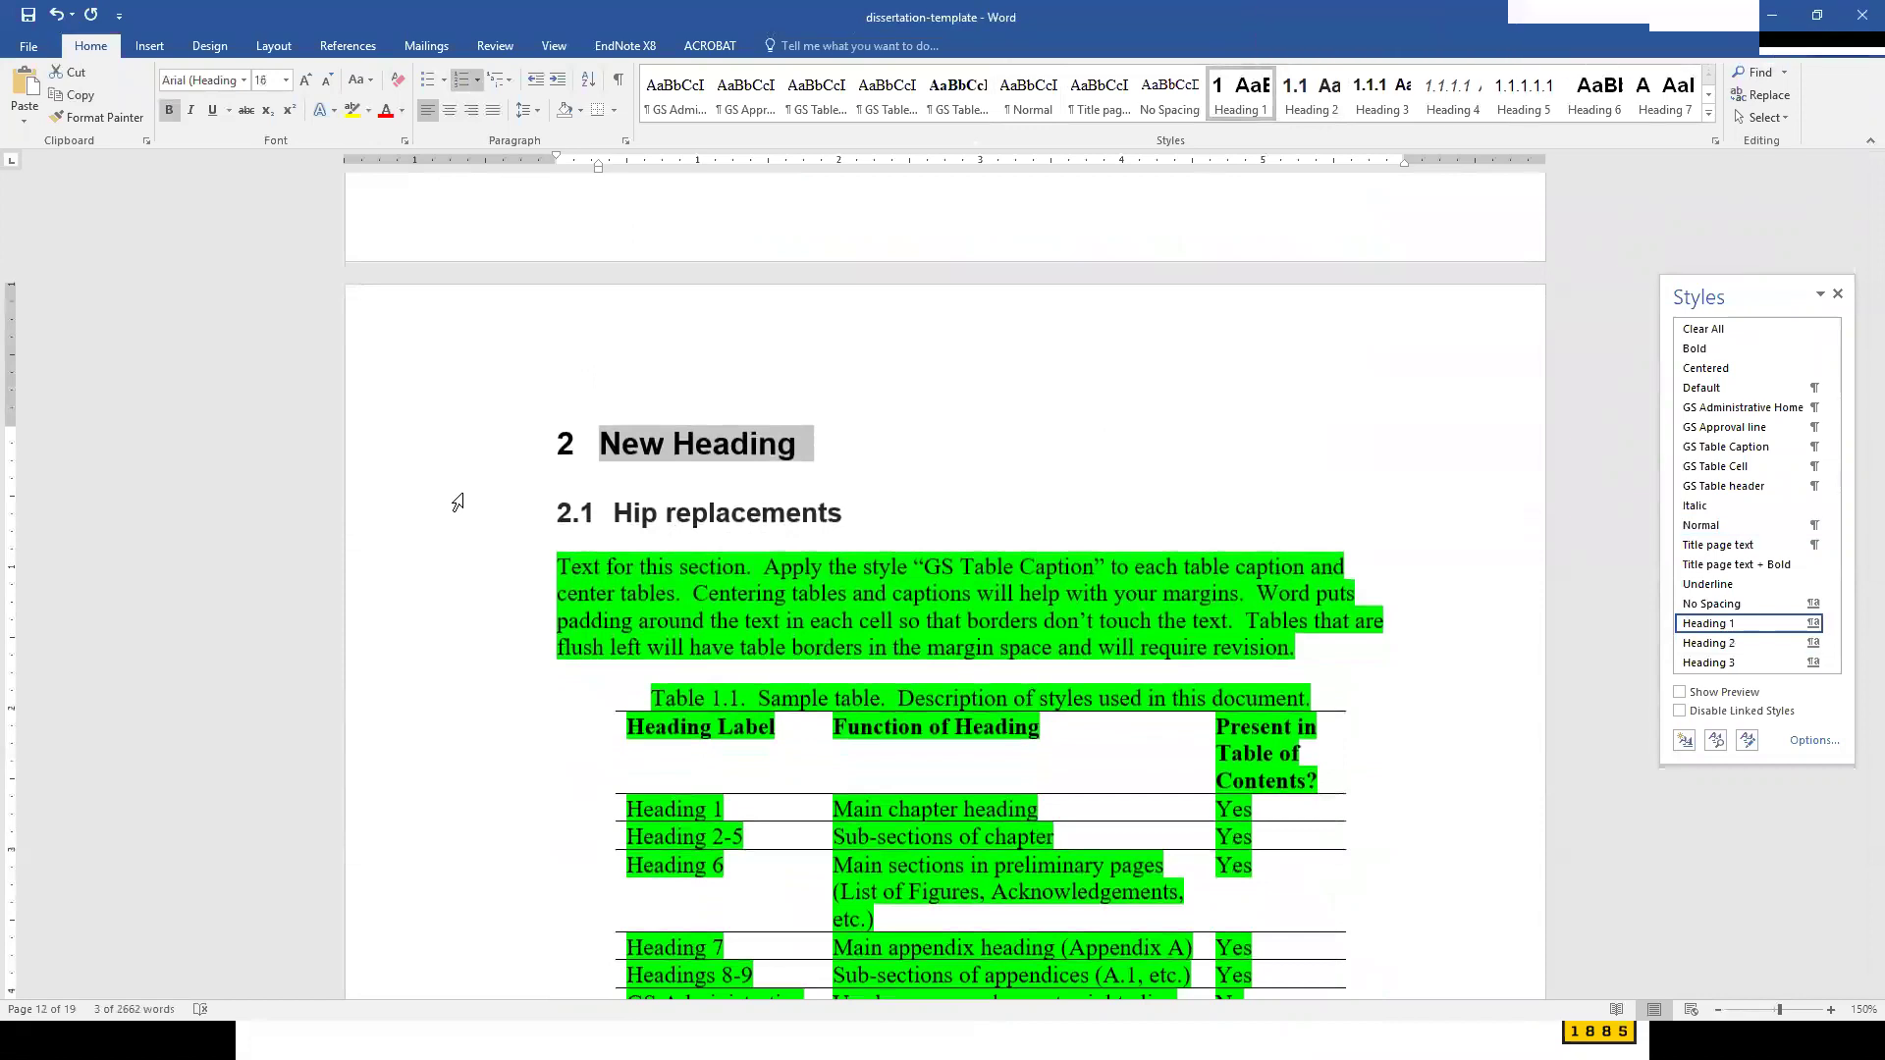
scroll(475, 496, "down", 8)
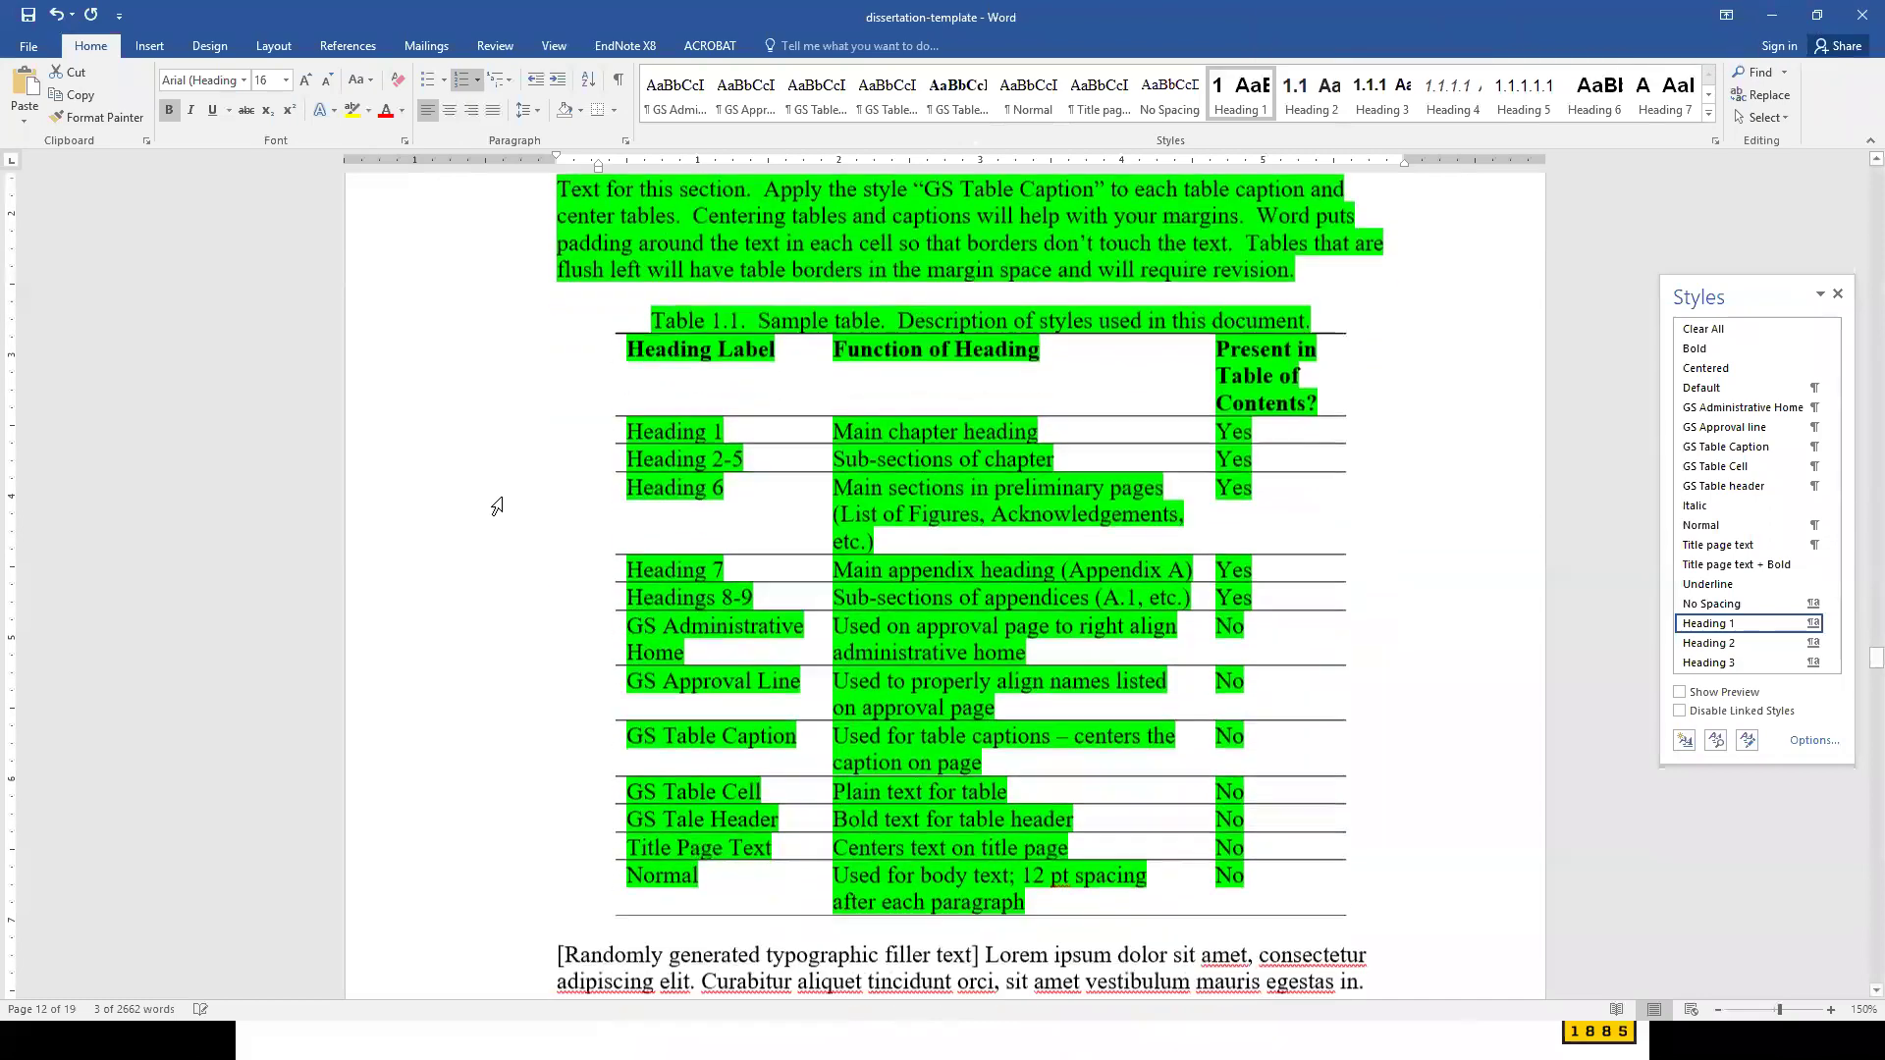
scroll(497, 505, "up", 4)
scroll(497, 504, "up", 12)
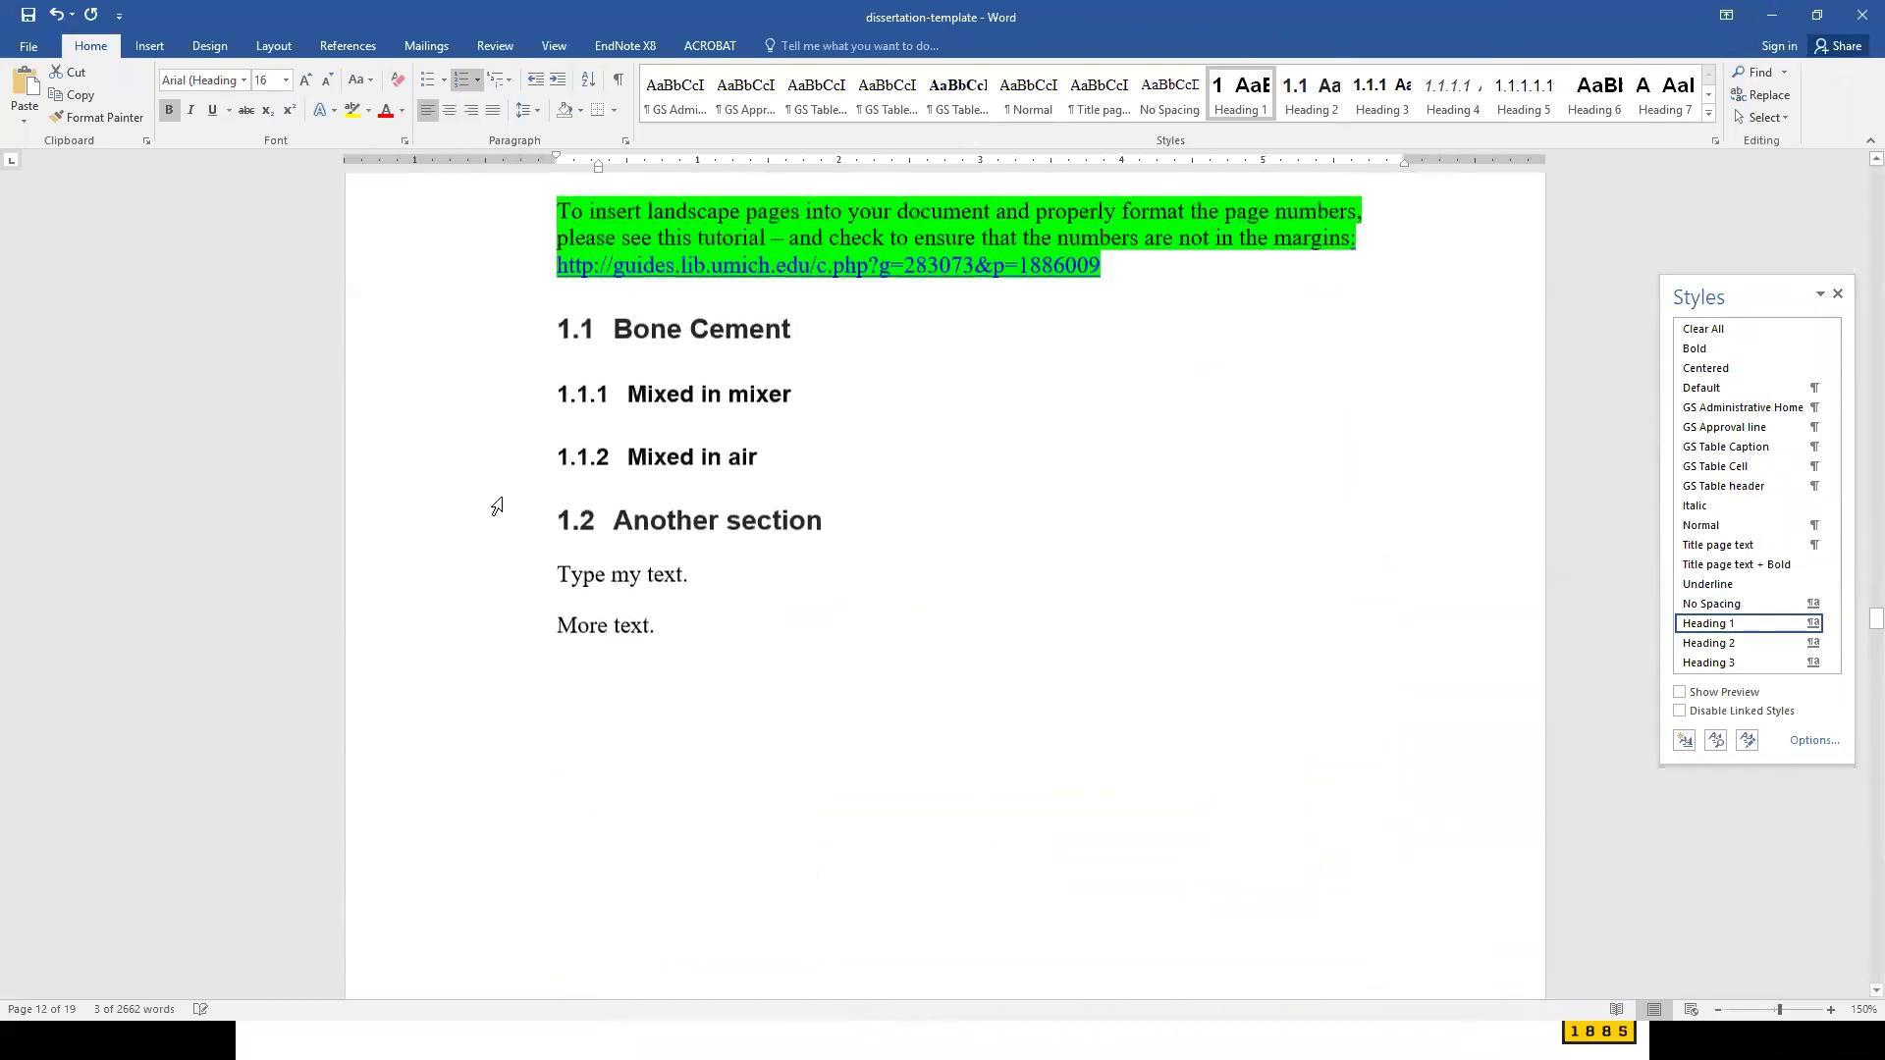
left_click(616, 481)
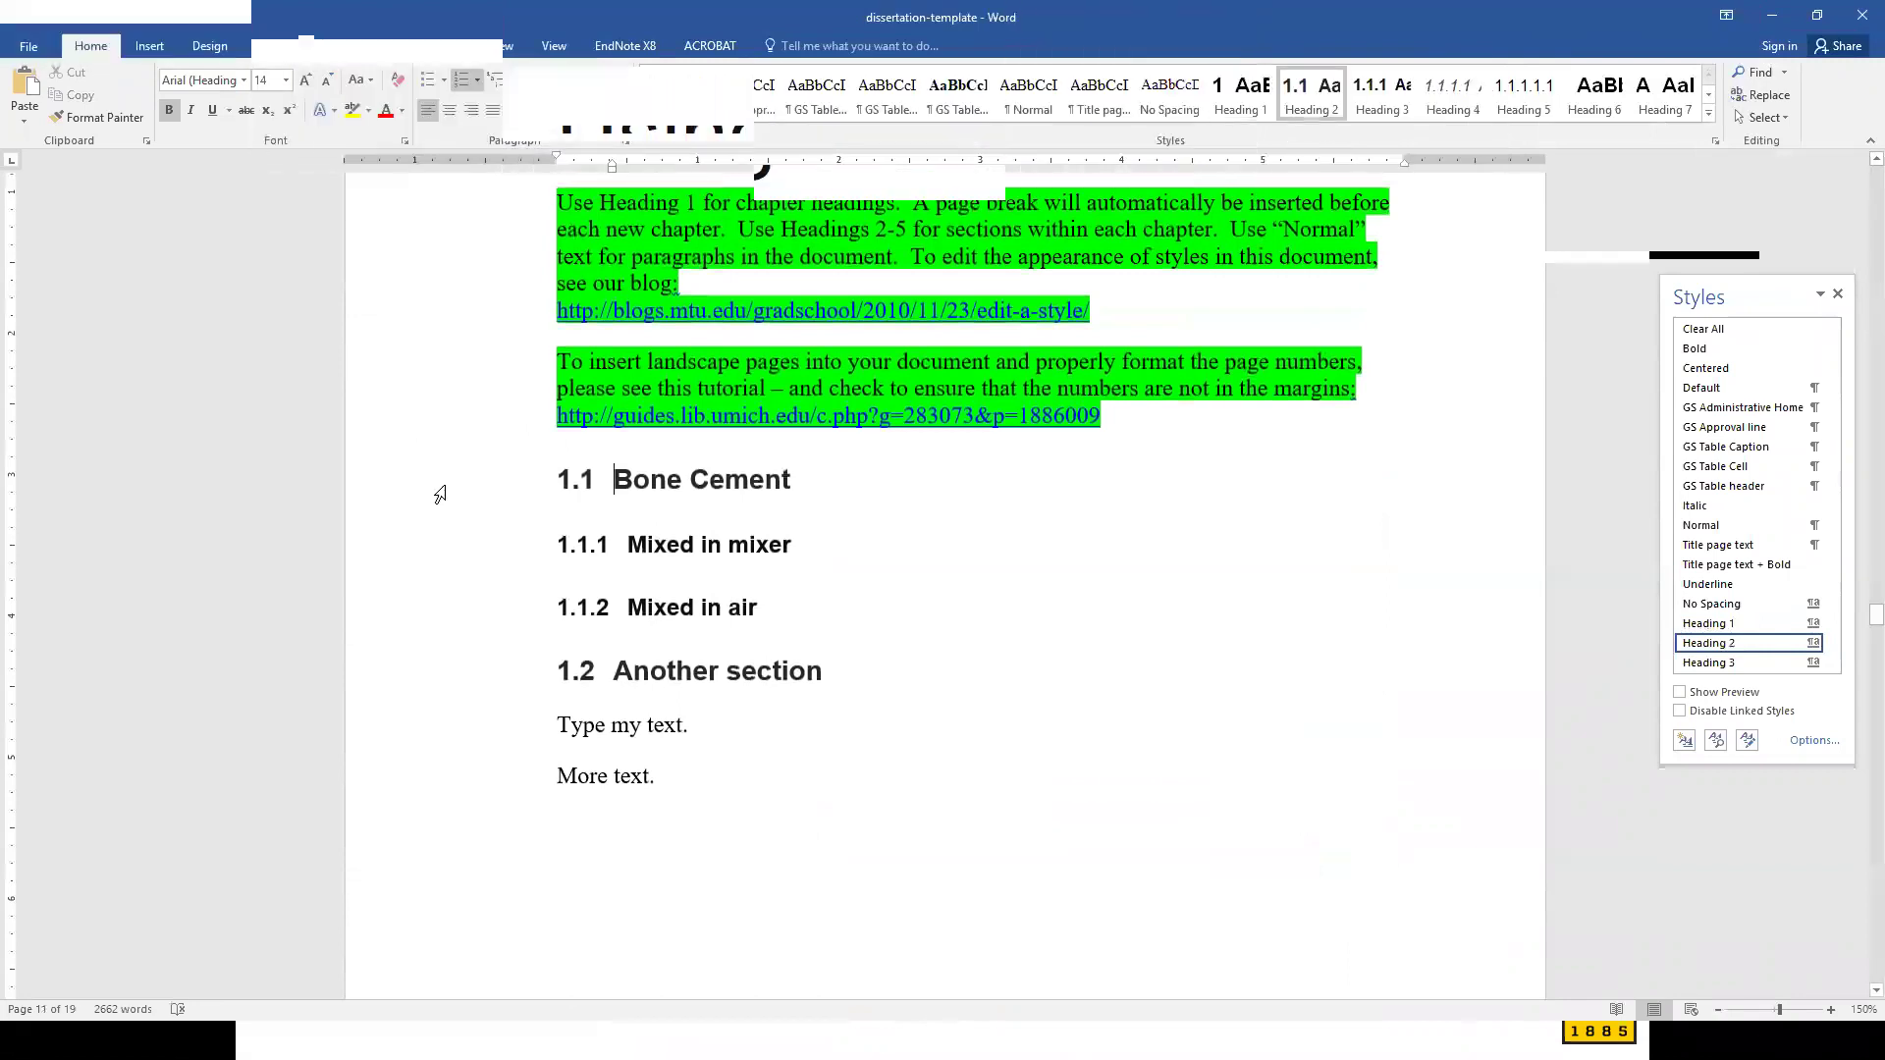
left_click(475, 505)
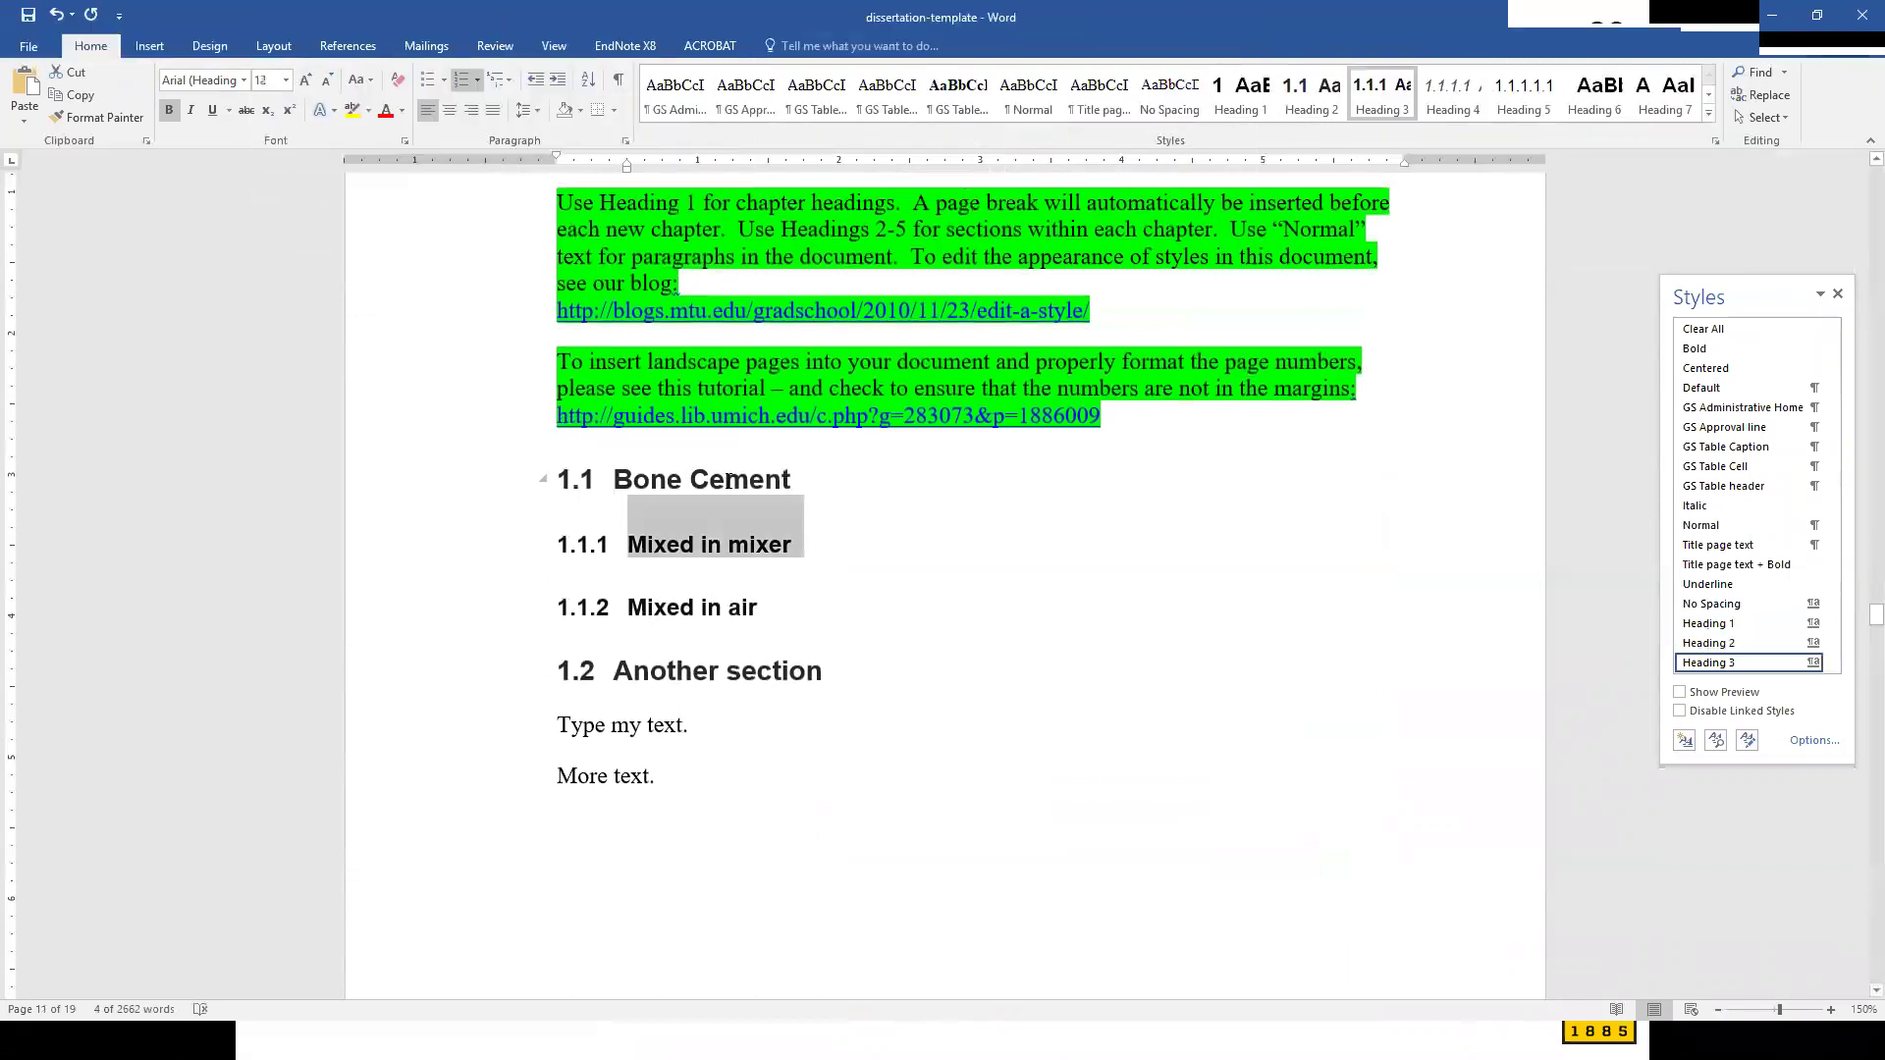
left_click(505, 488)
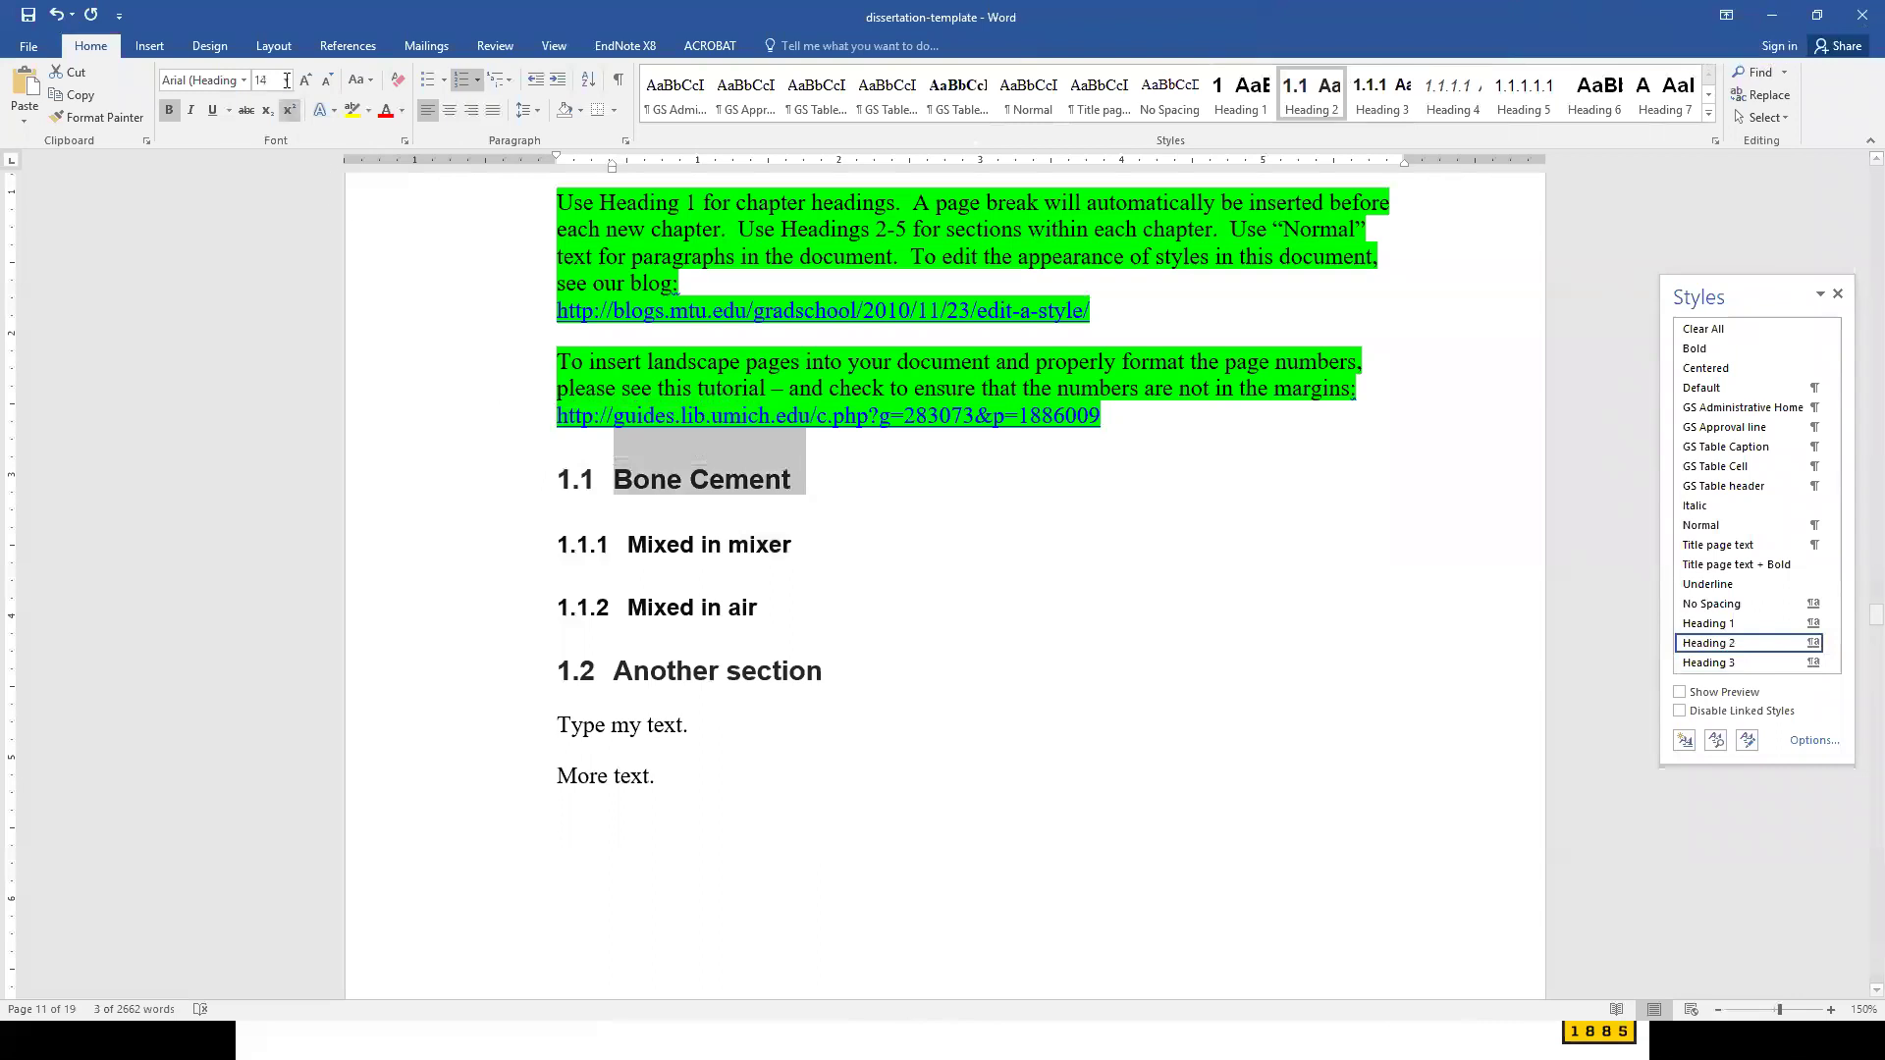
left_click(244, 81)
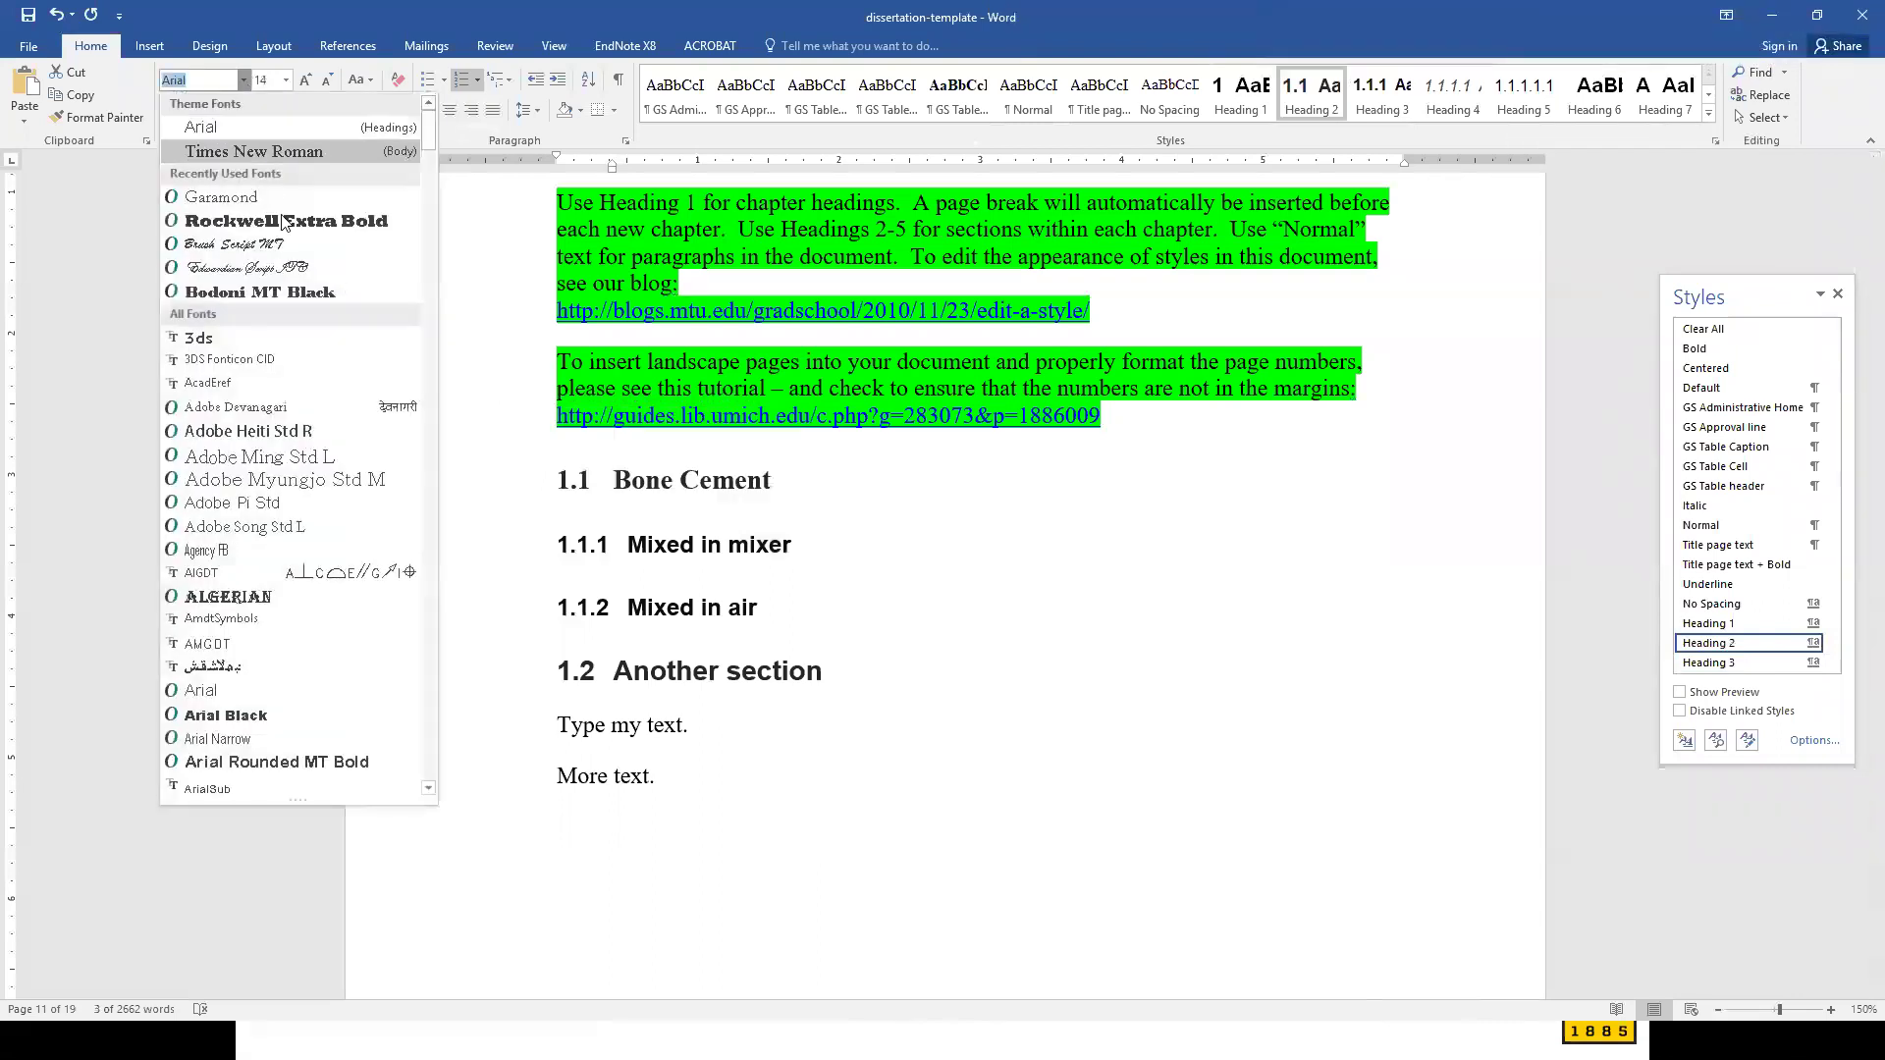
left_click(283, 222)
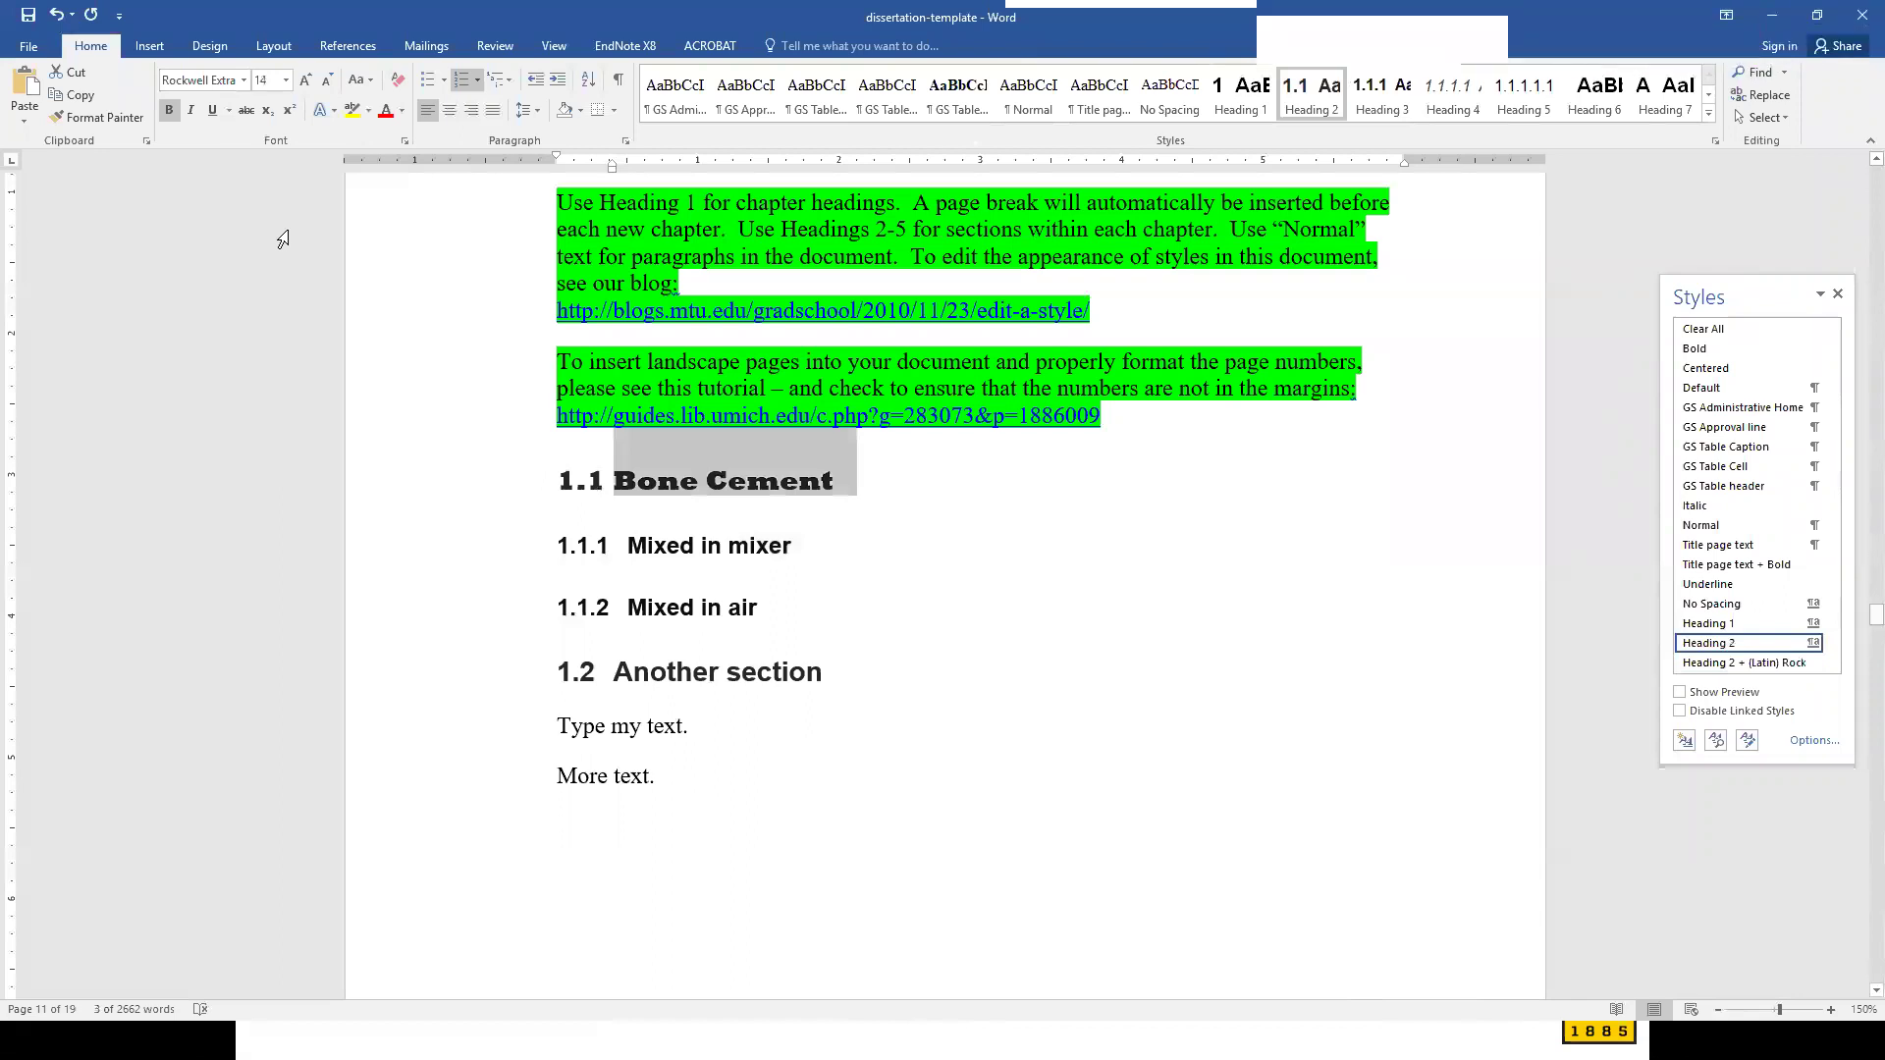
left_click(245, 81)
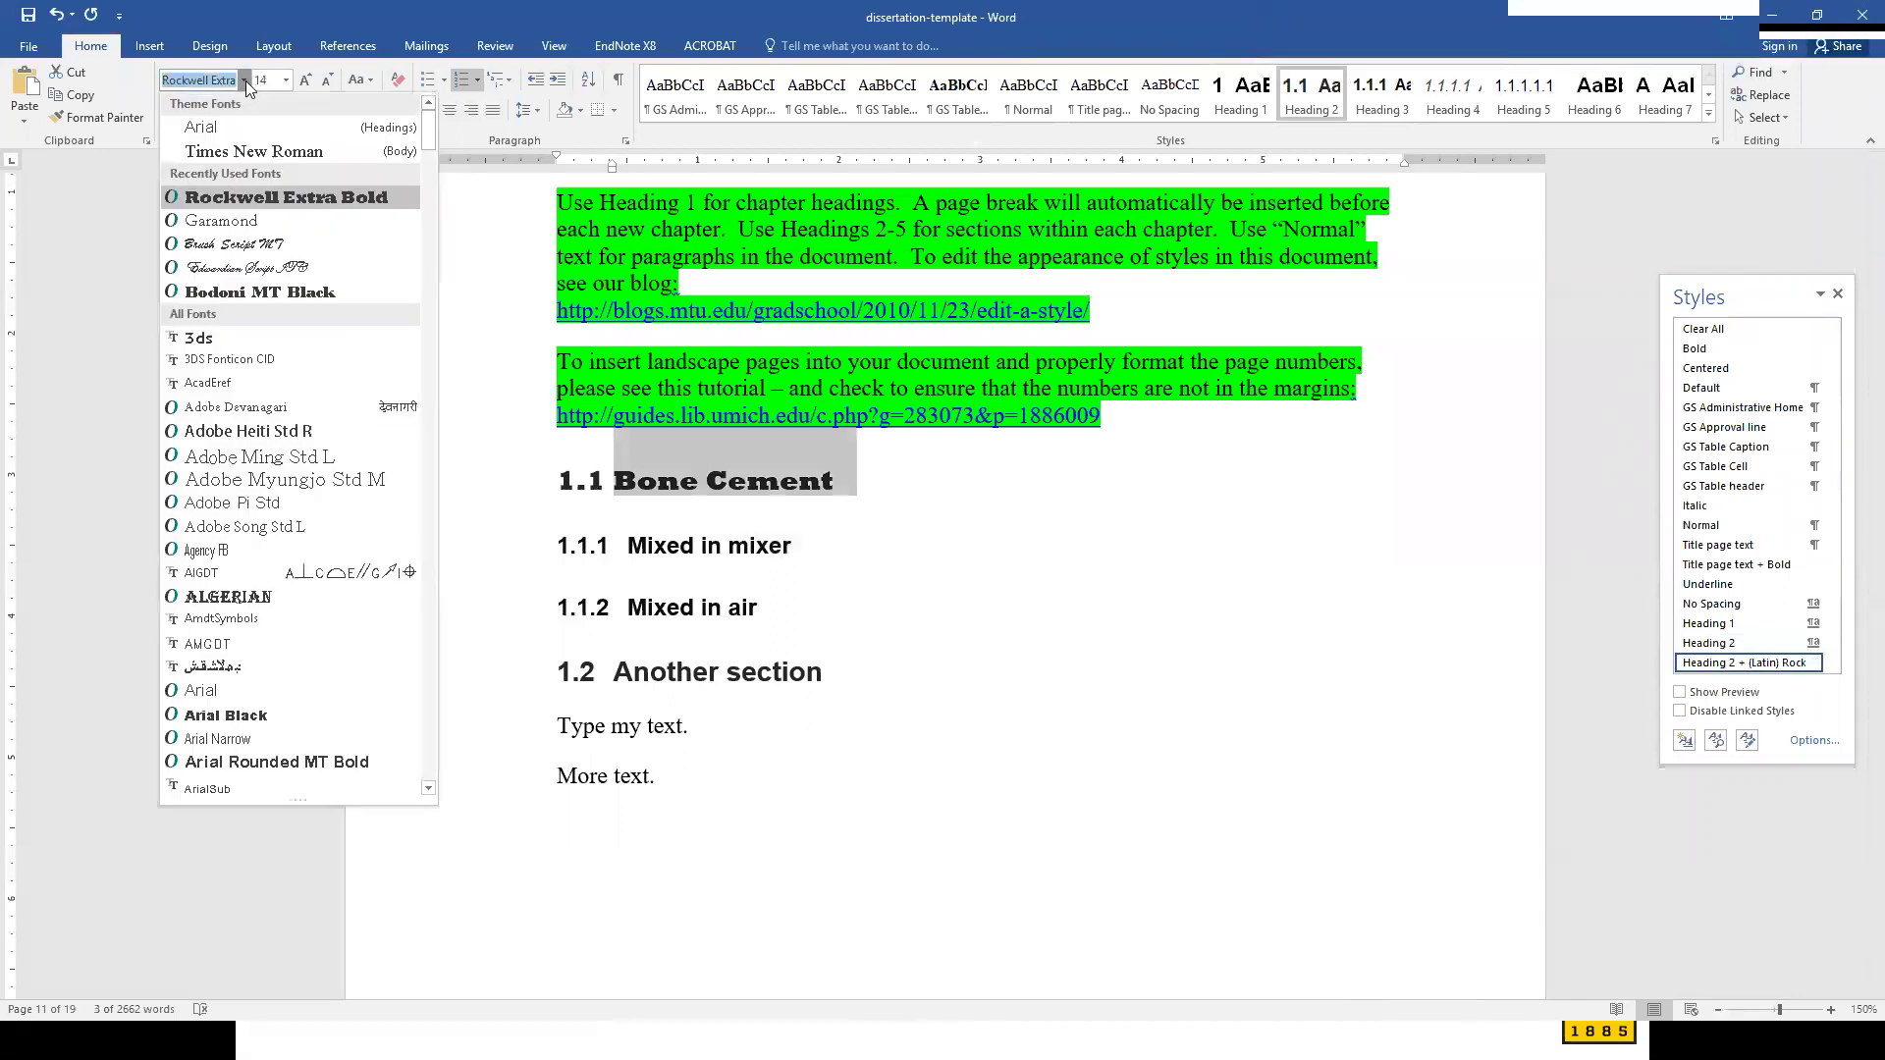
left_click(257, 247)
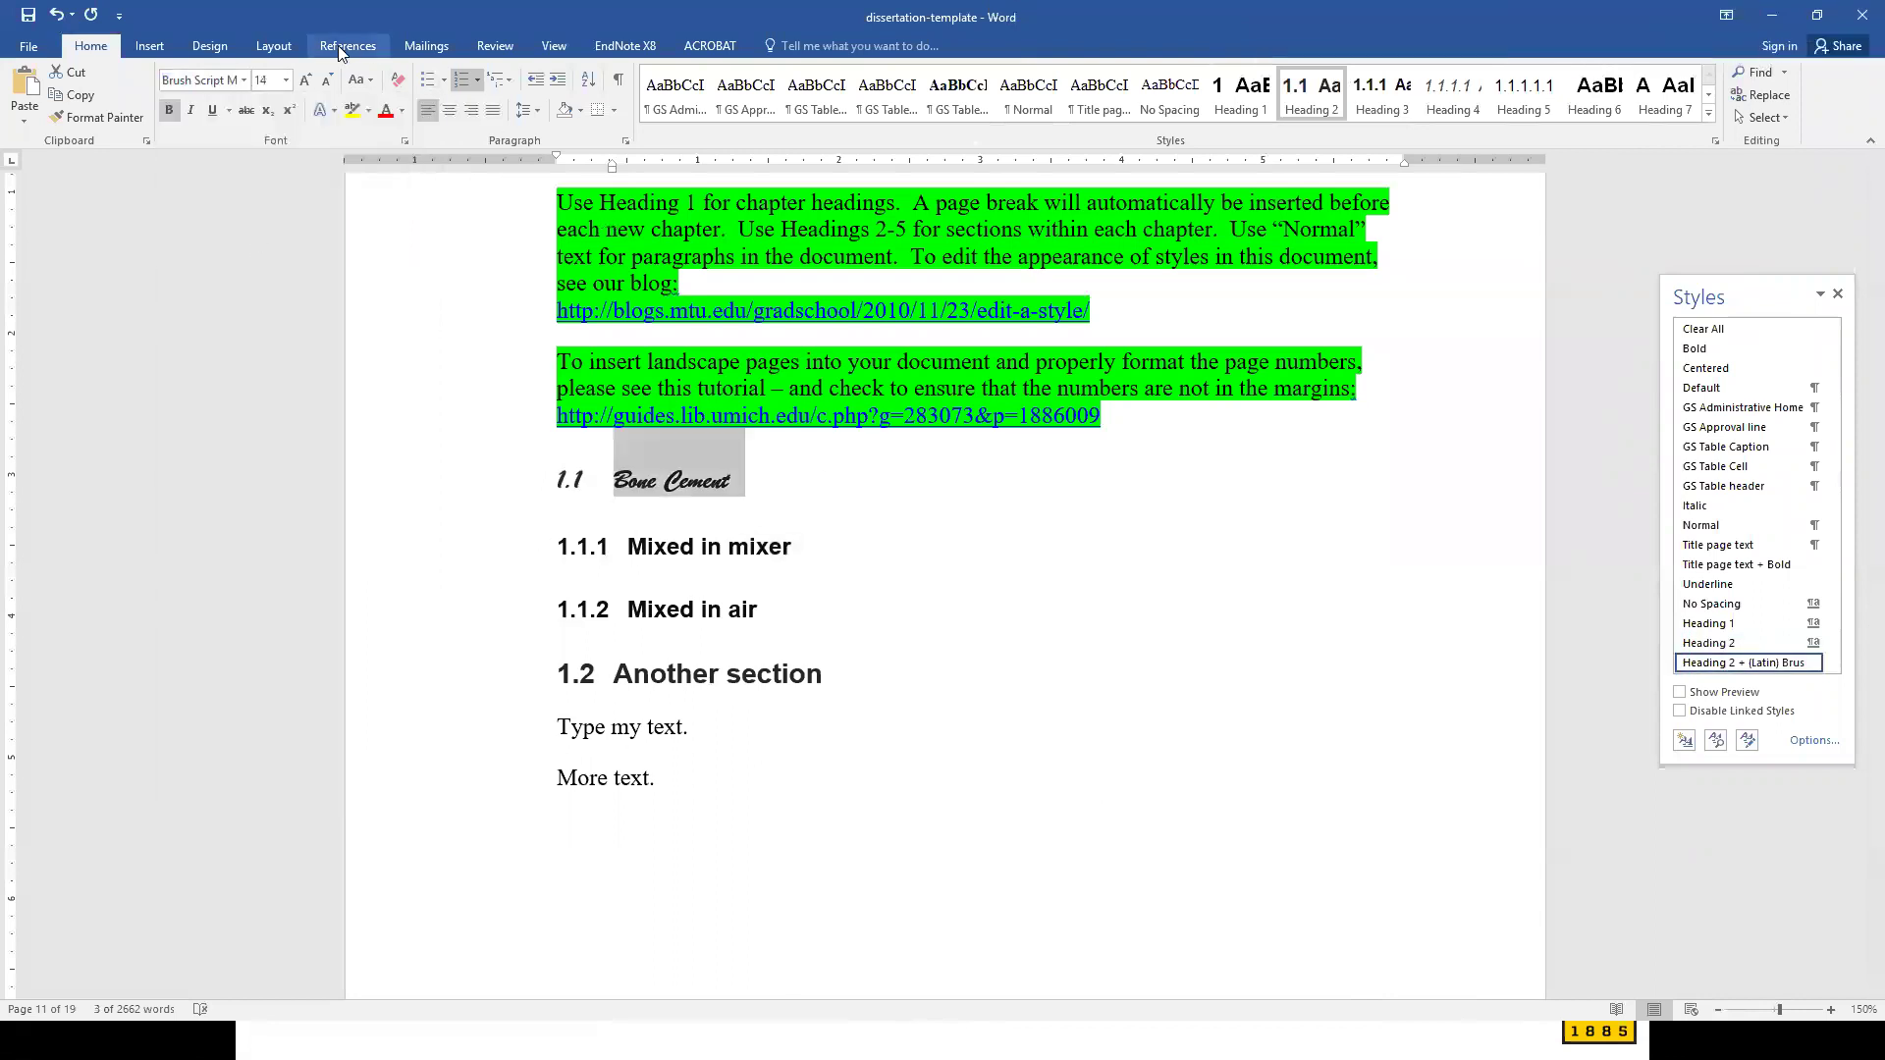
- Enlarge the "Bone Cement" heading to 36 pt and update the Heading 2 style to match it
left_click(305, 80)
left_click(306, 81)
left_click(306, 81)
left_click(306, 80)
left_click(306, 80)
left_click(305, 80)
left_click(306, 80)
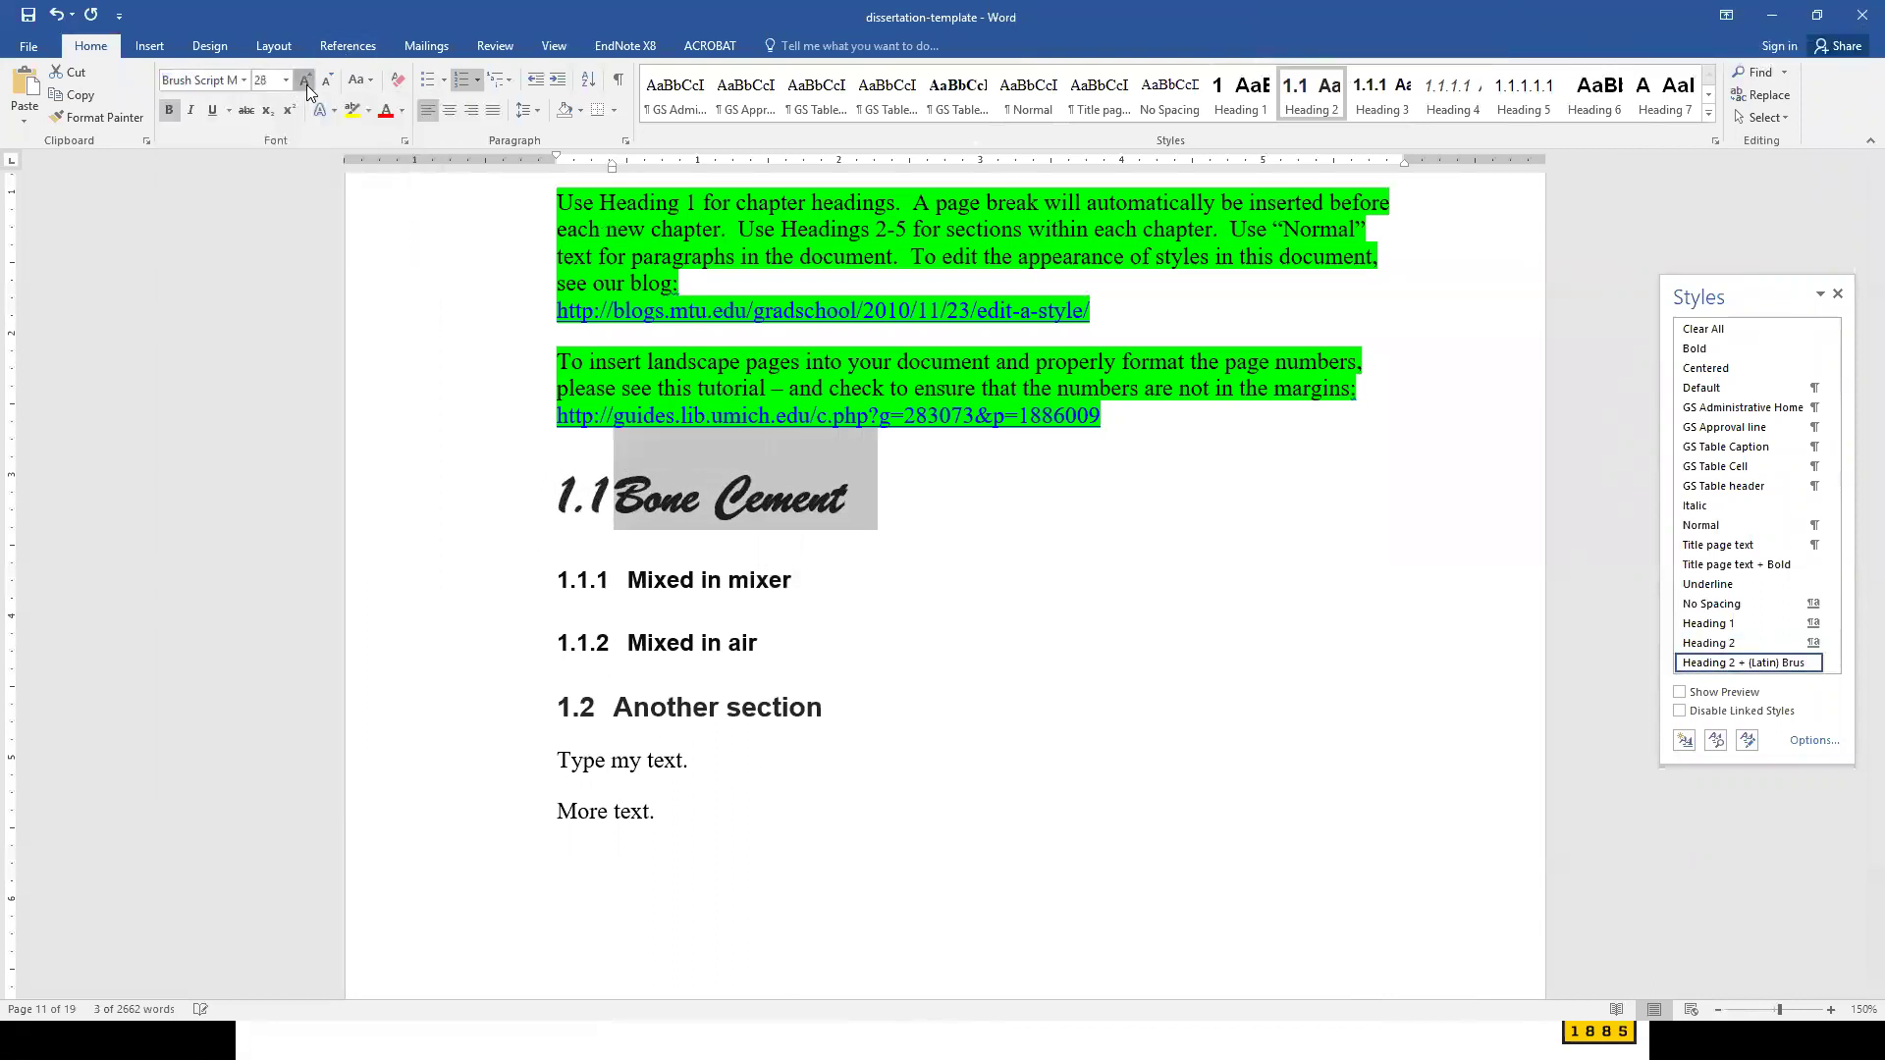
left_click(306, 81)
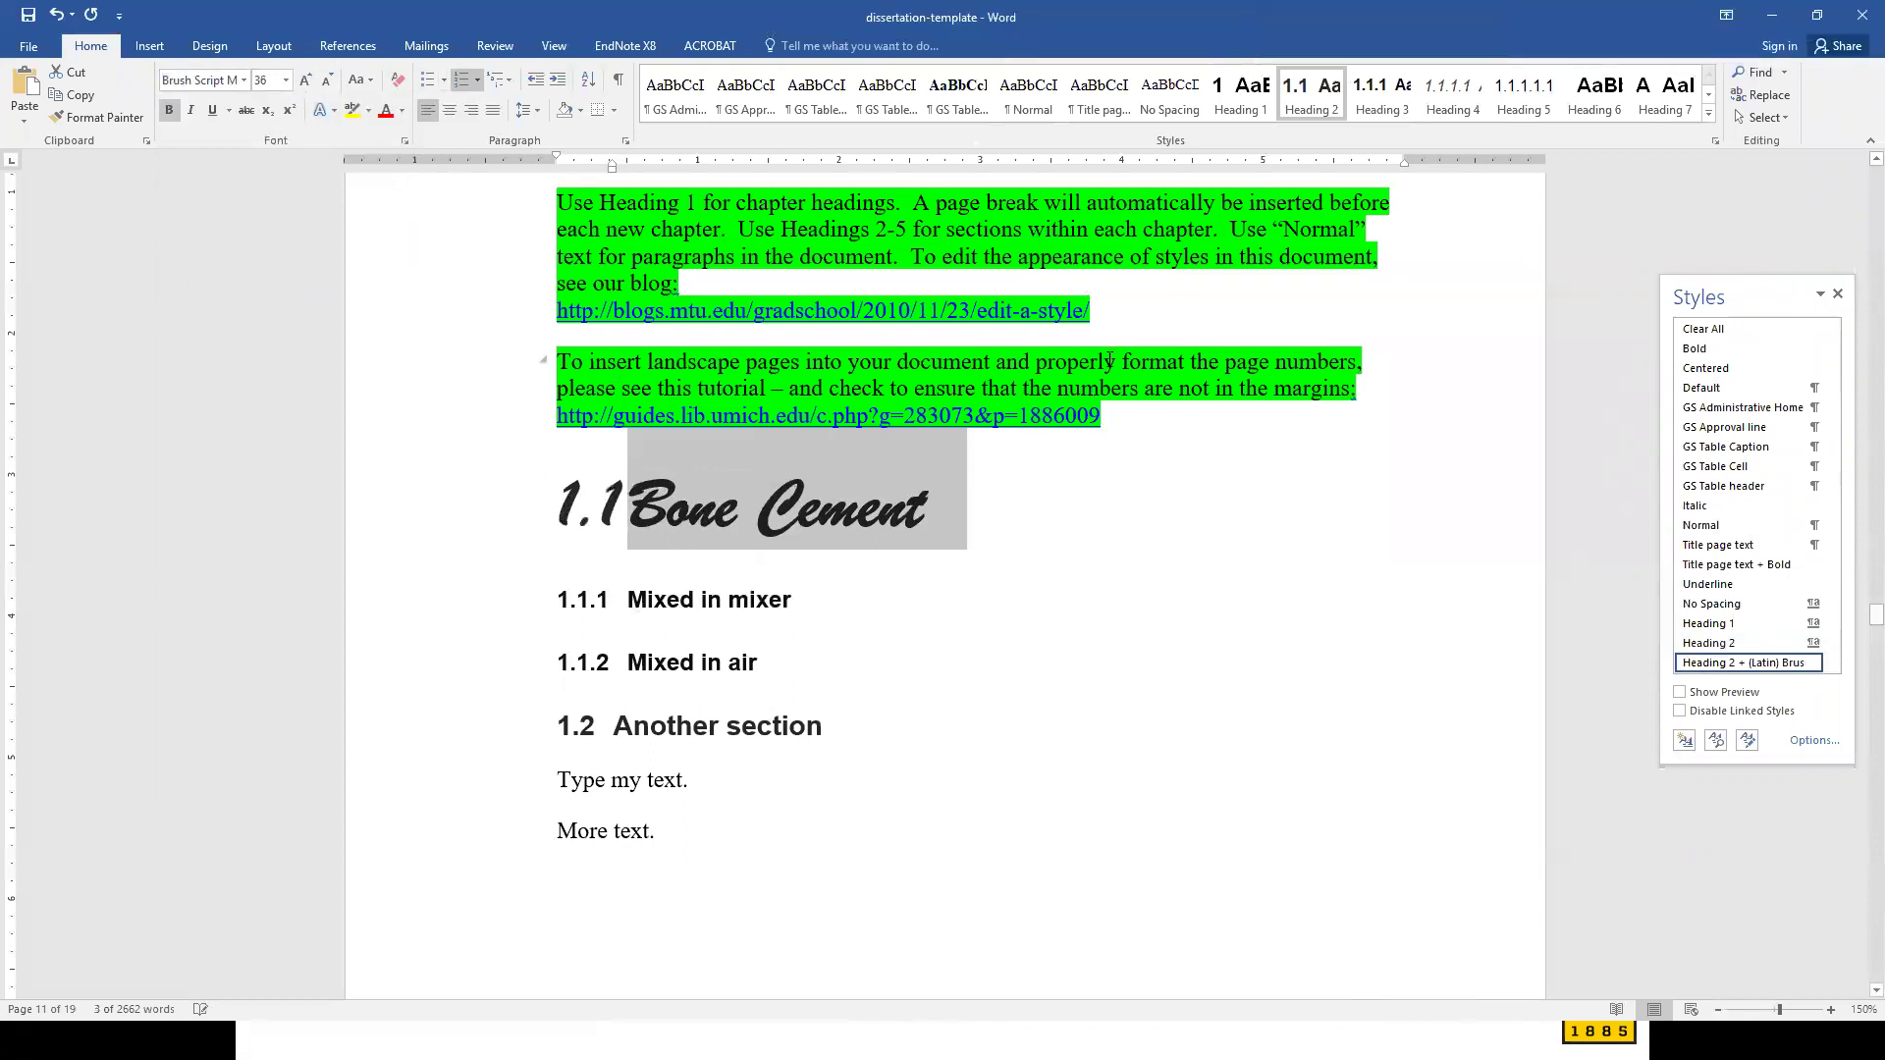
right_click(1301, 103)
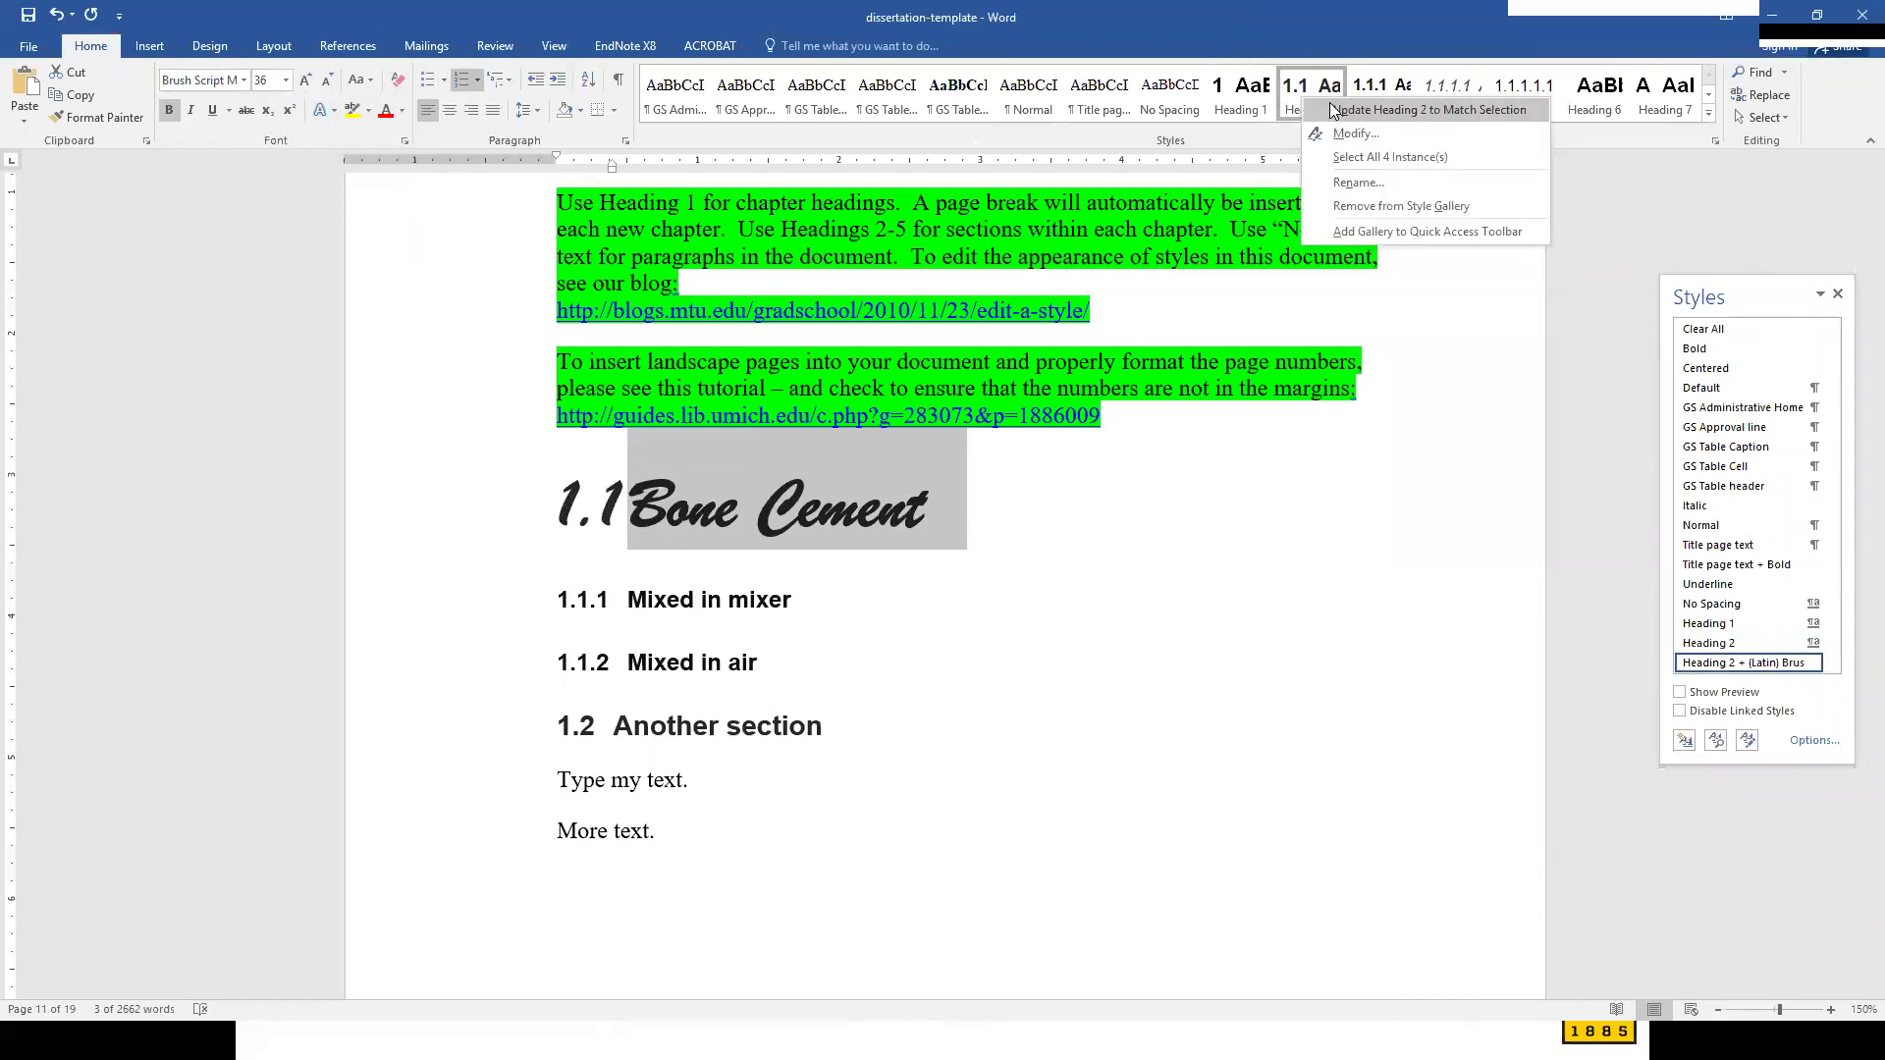
left_click(1334, 110)
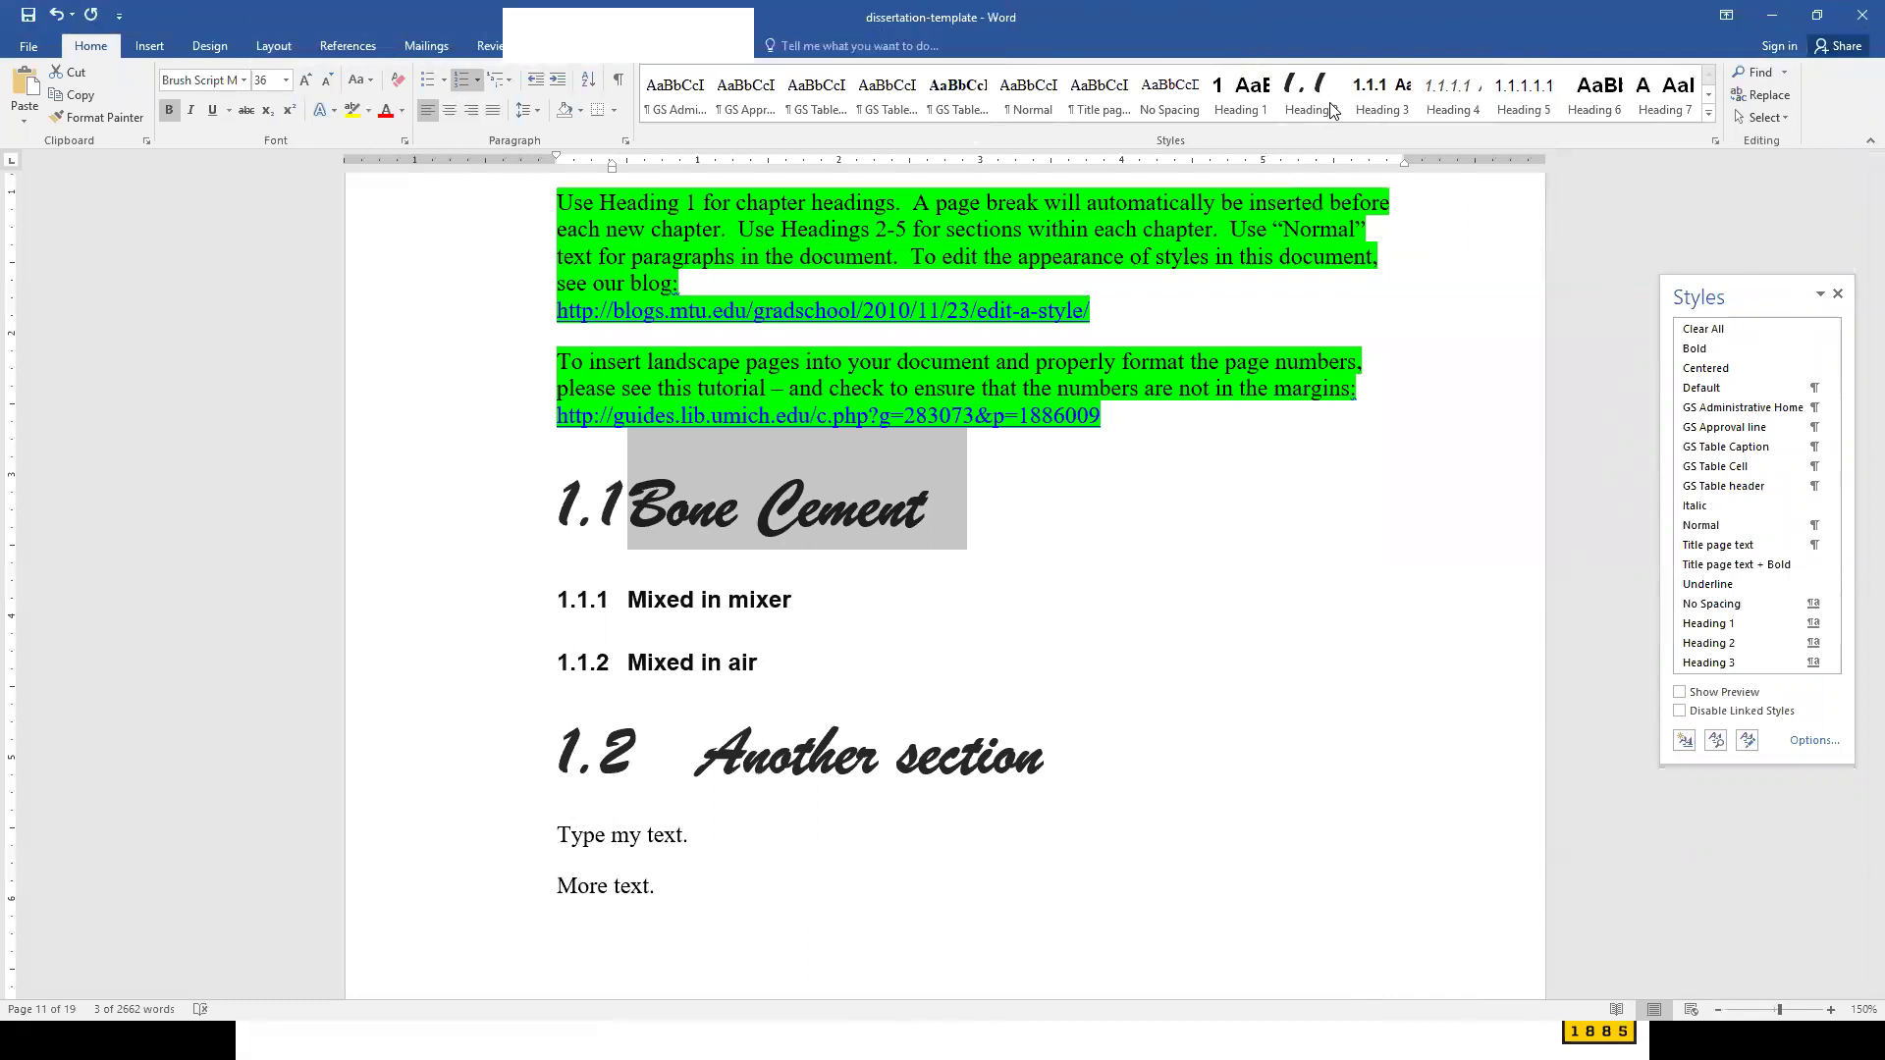
- Switch to guide.pdf in Acrobat and examine the recommended typefaces and sizes in the "Formatting guidelines" section
key("alt+Tab")
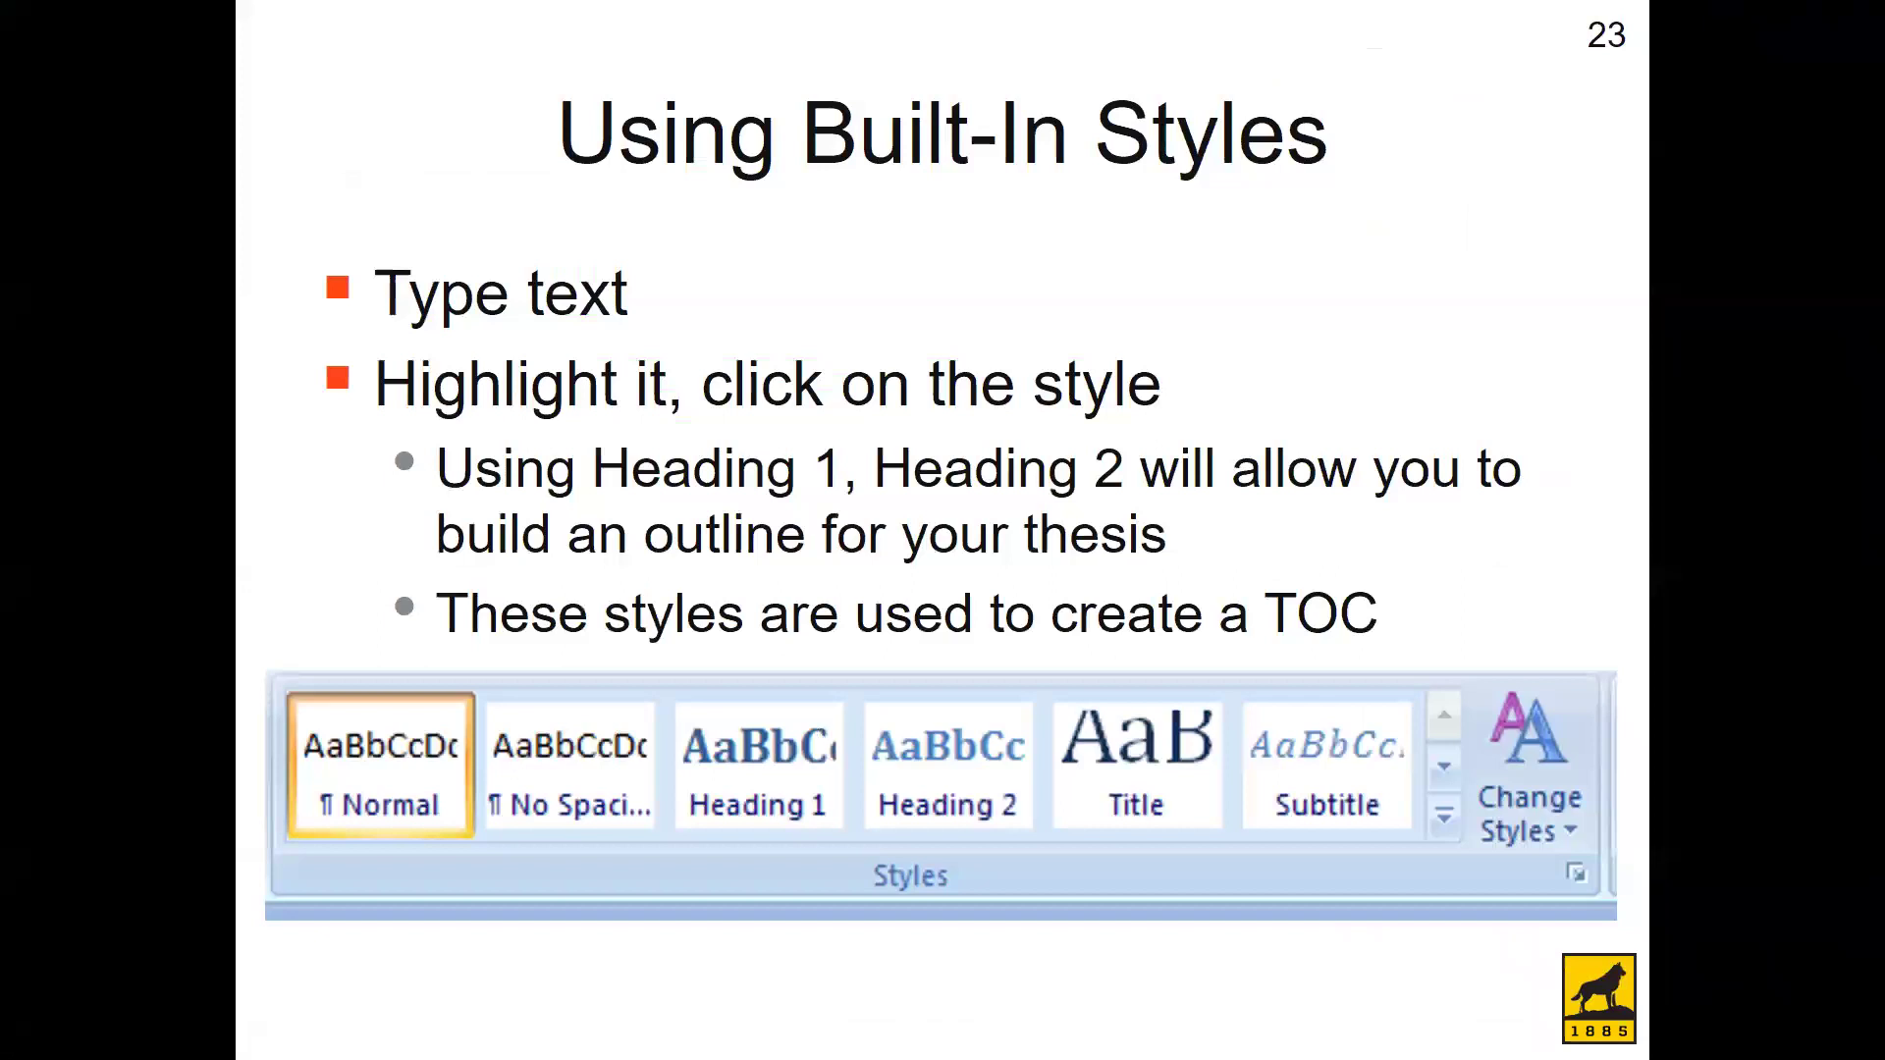
key("alt+Tab")
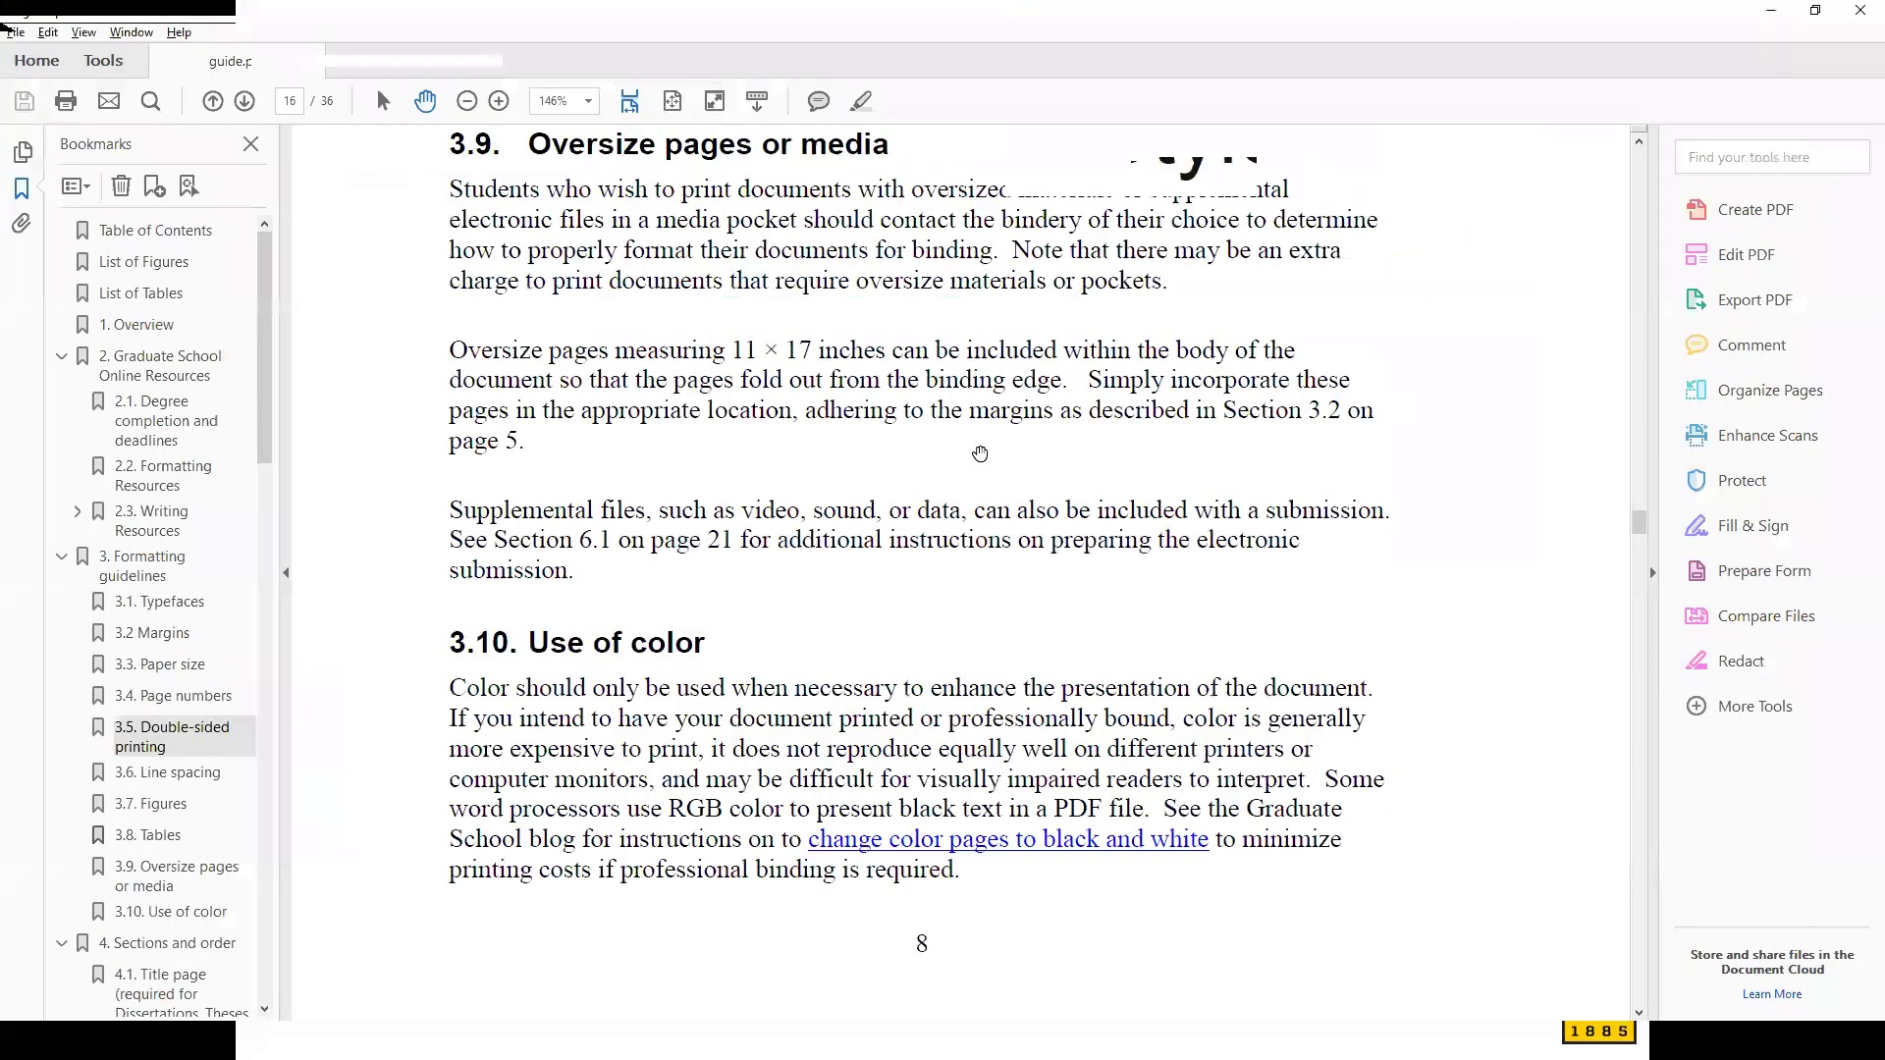
left_click(118, 569)
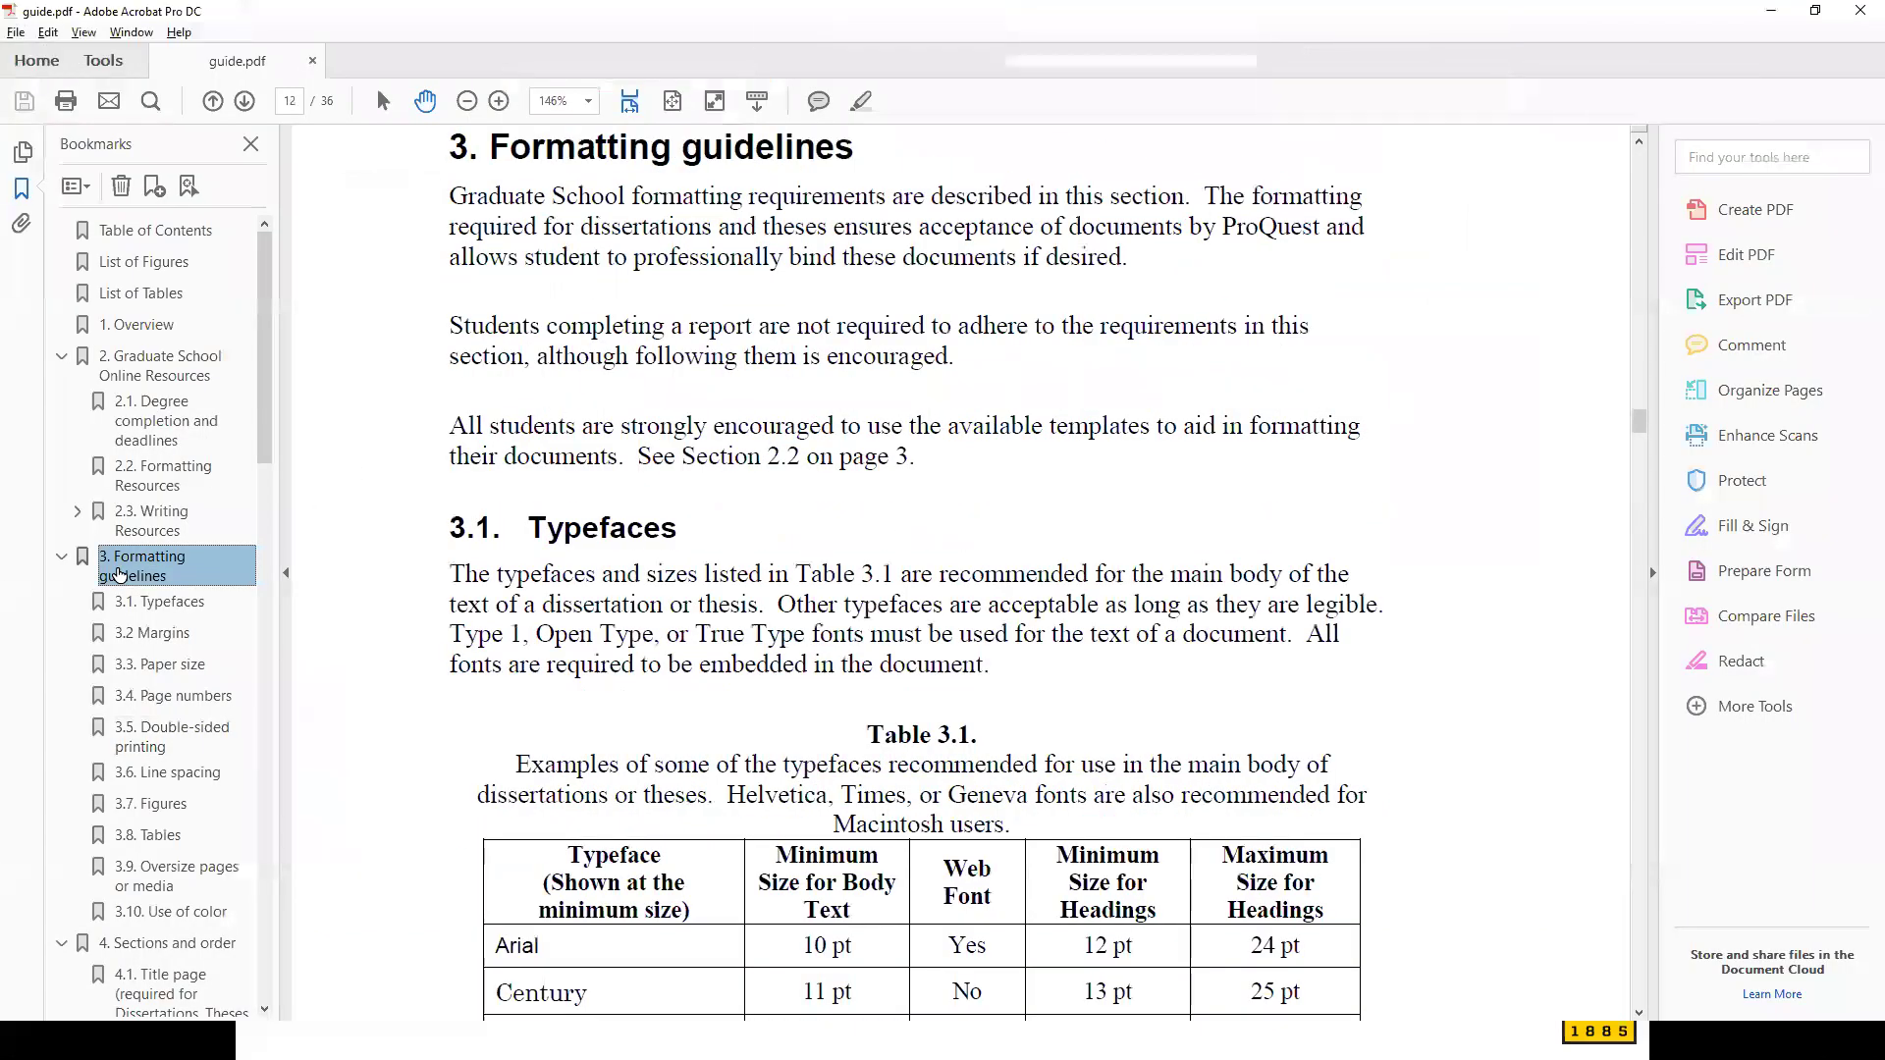
scroll(512, 537, "down", 2)
scroll(512, 538, "down", 5)
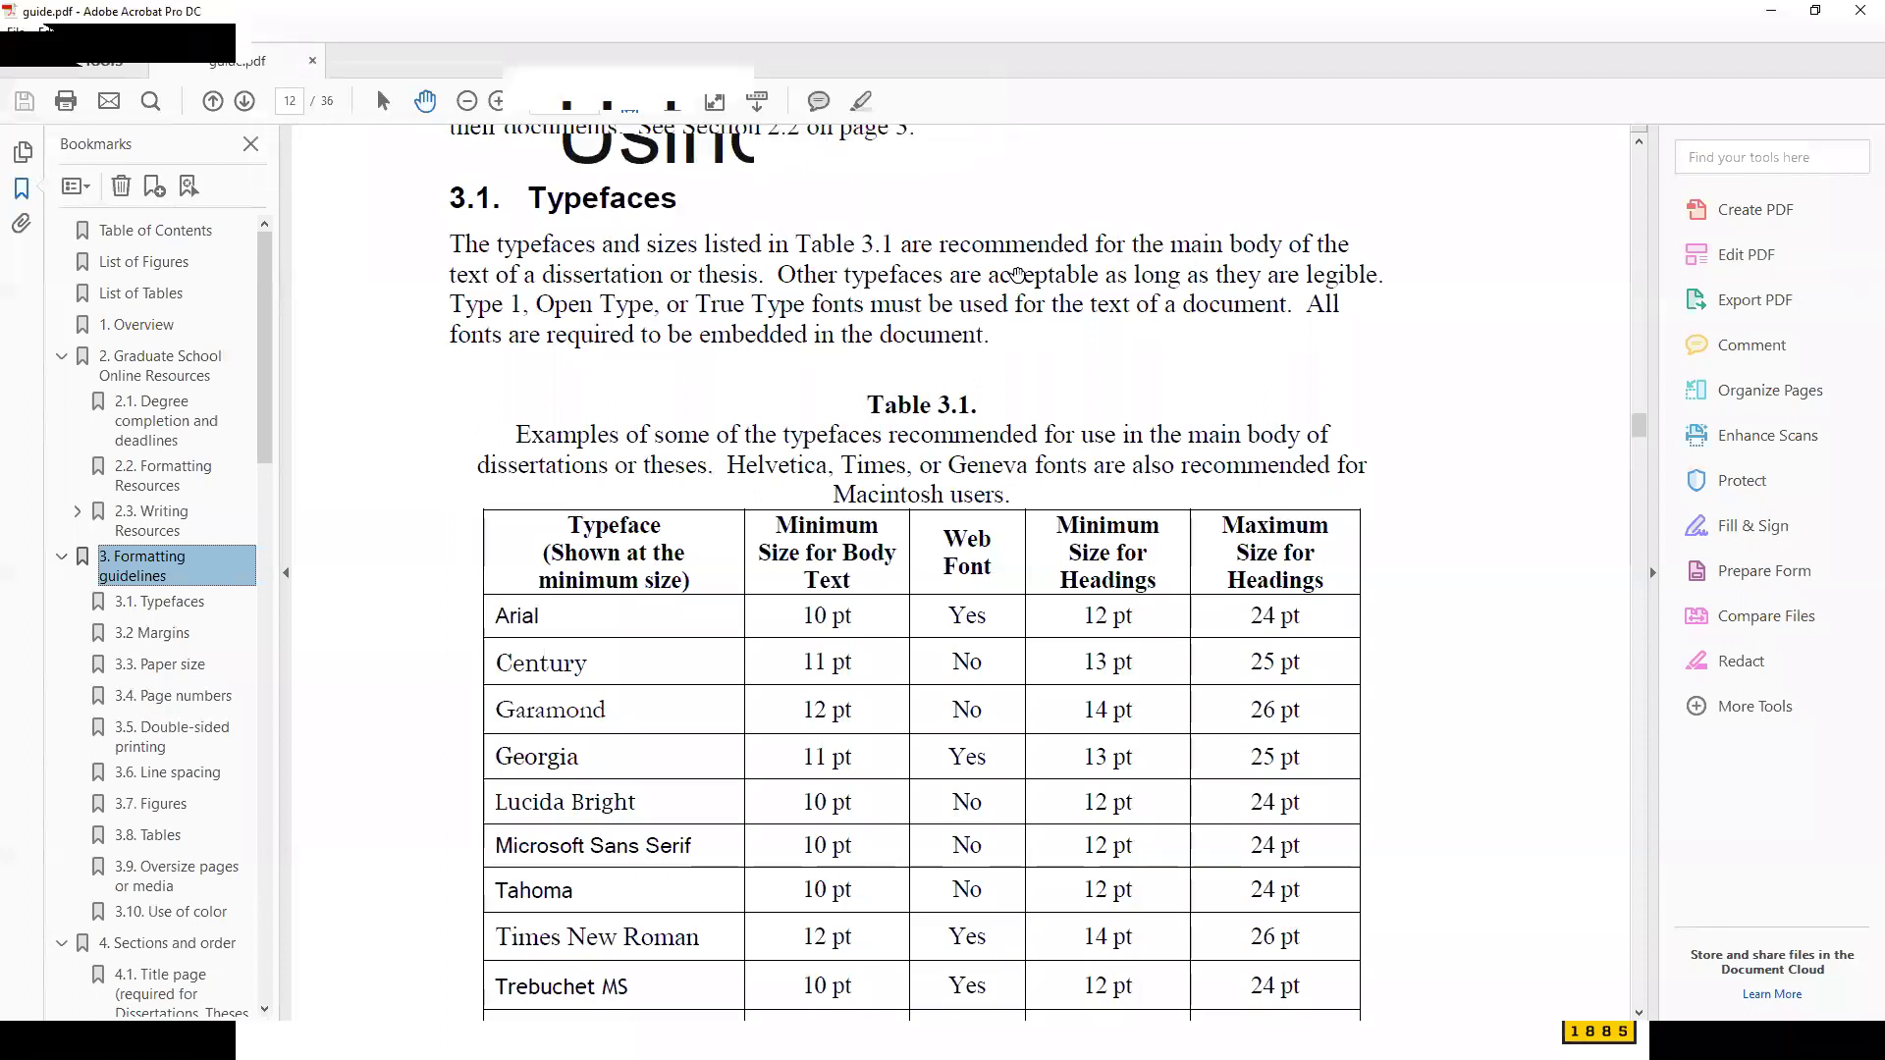
scroll(764, 335, "down", 2)
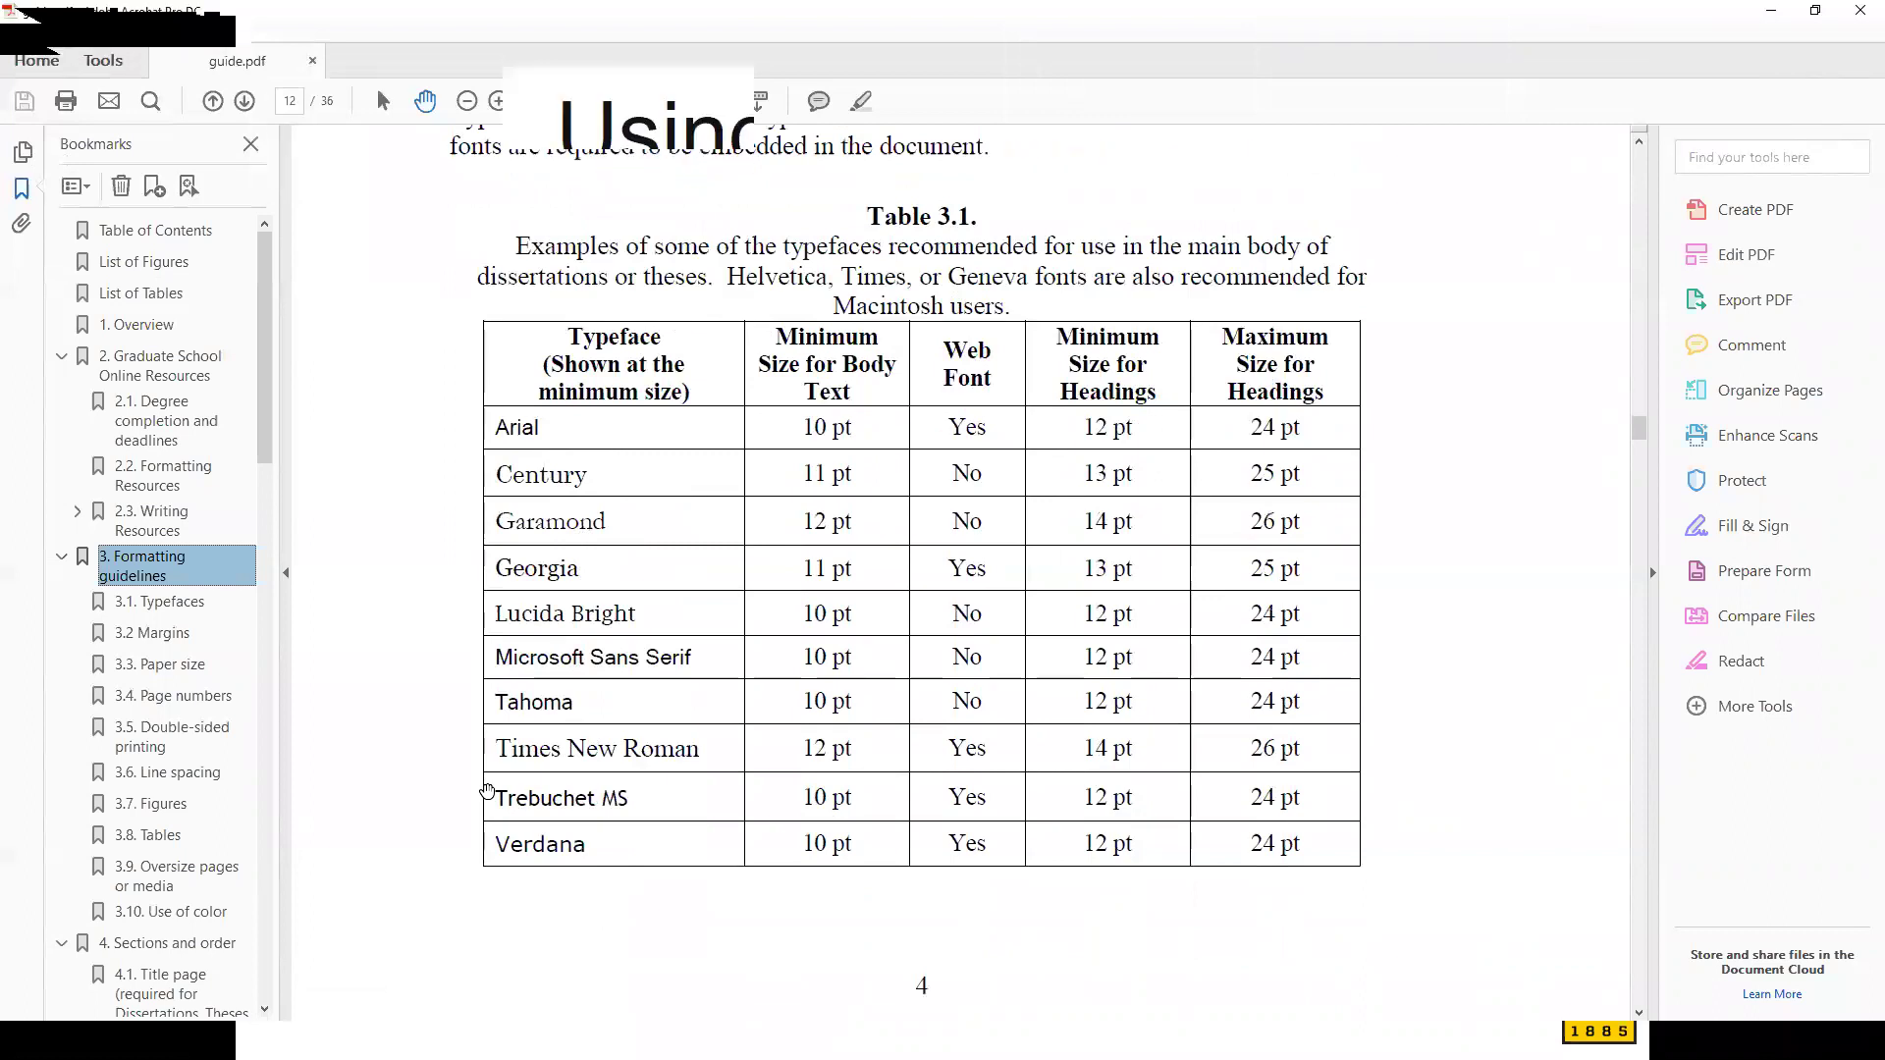
- Return to the dissertation template in Word and set the "Bone Cement" heading's font to Garamond
key("alt+Tab")
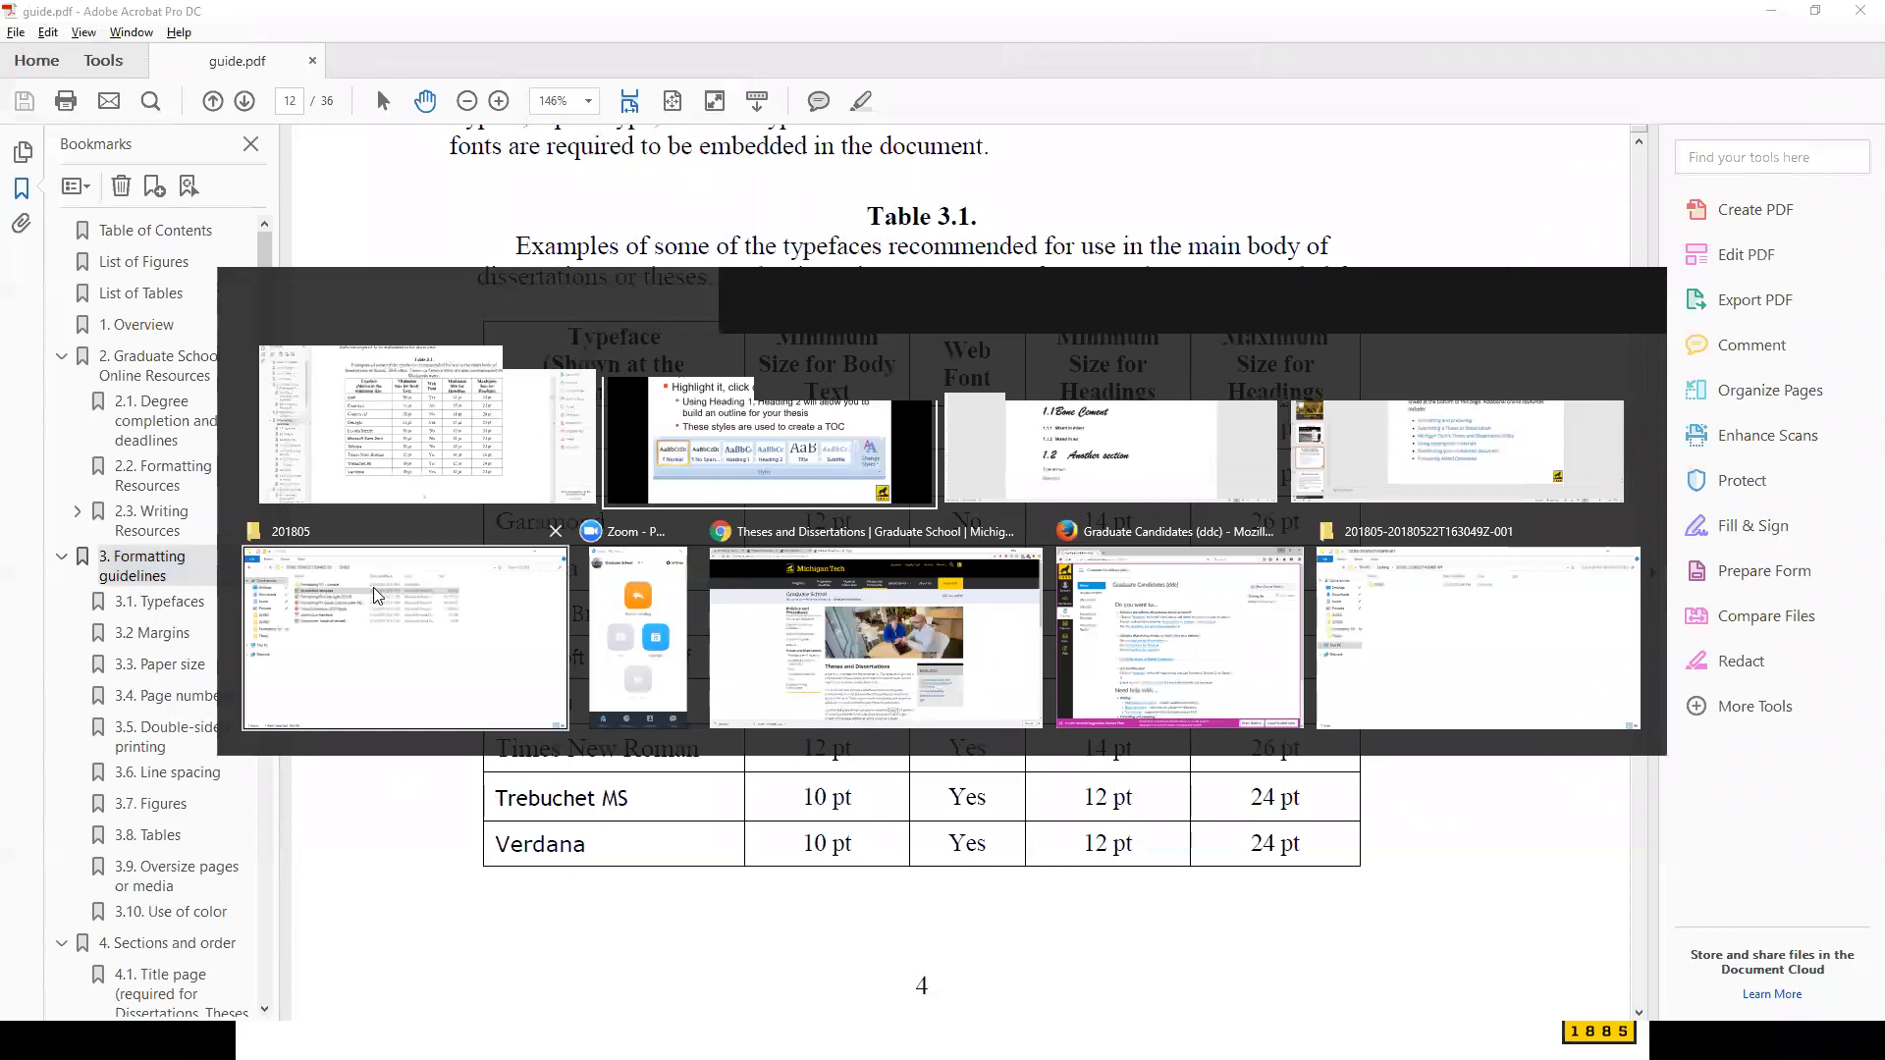
key("alt+Tab")
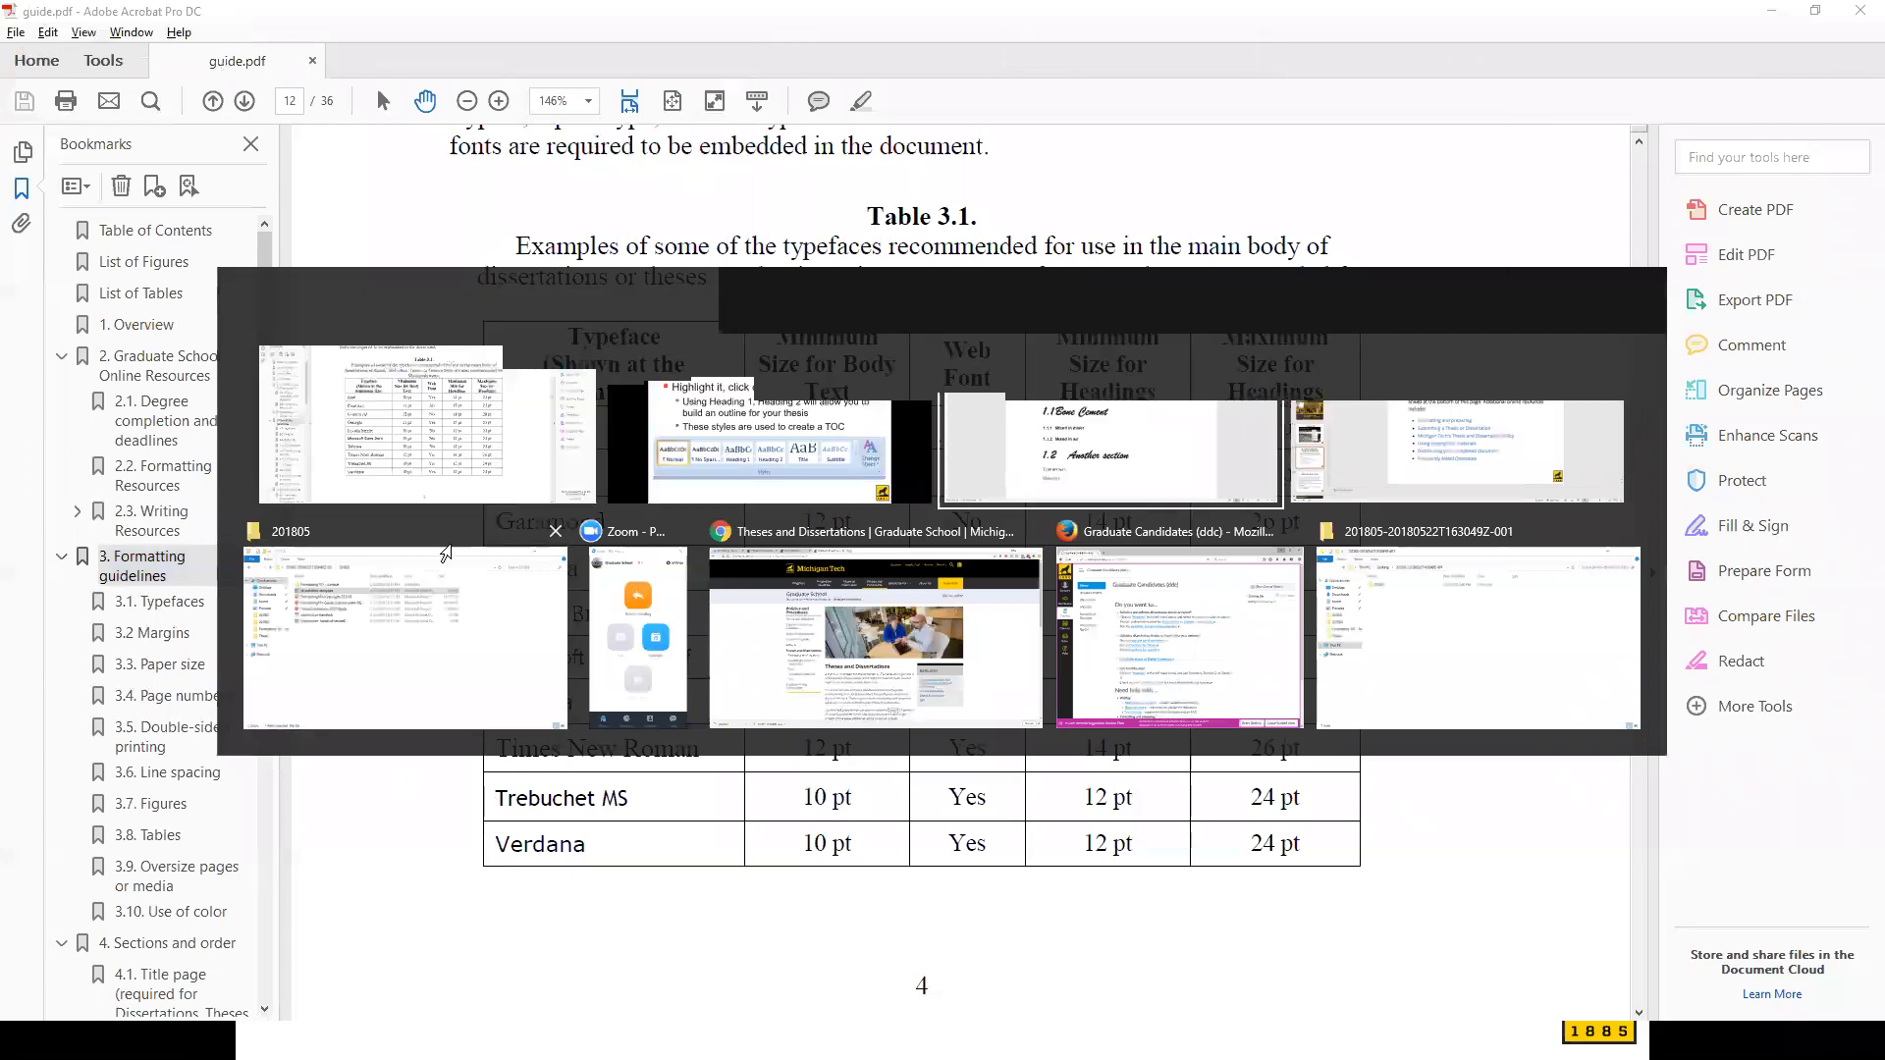
scroll(710, 613, "up", 3)
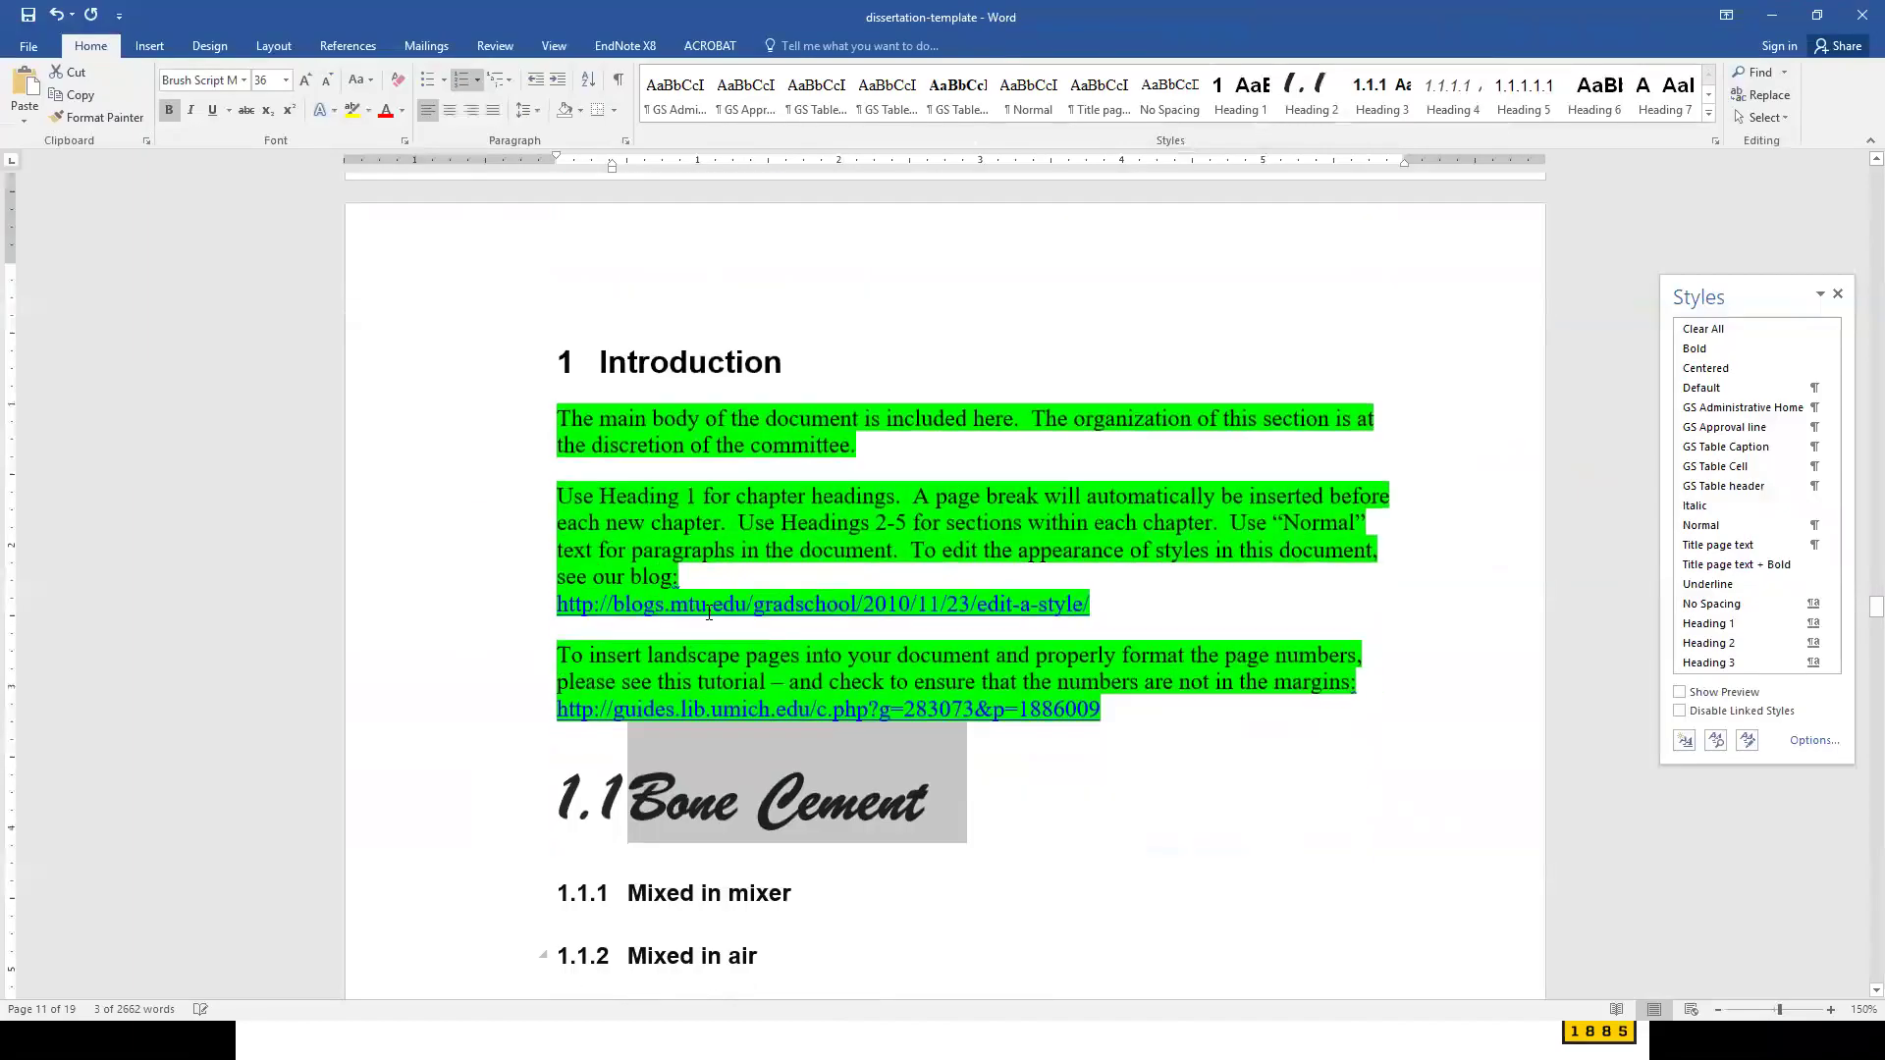
scroll(513, 683, "down", 2)
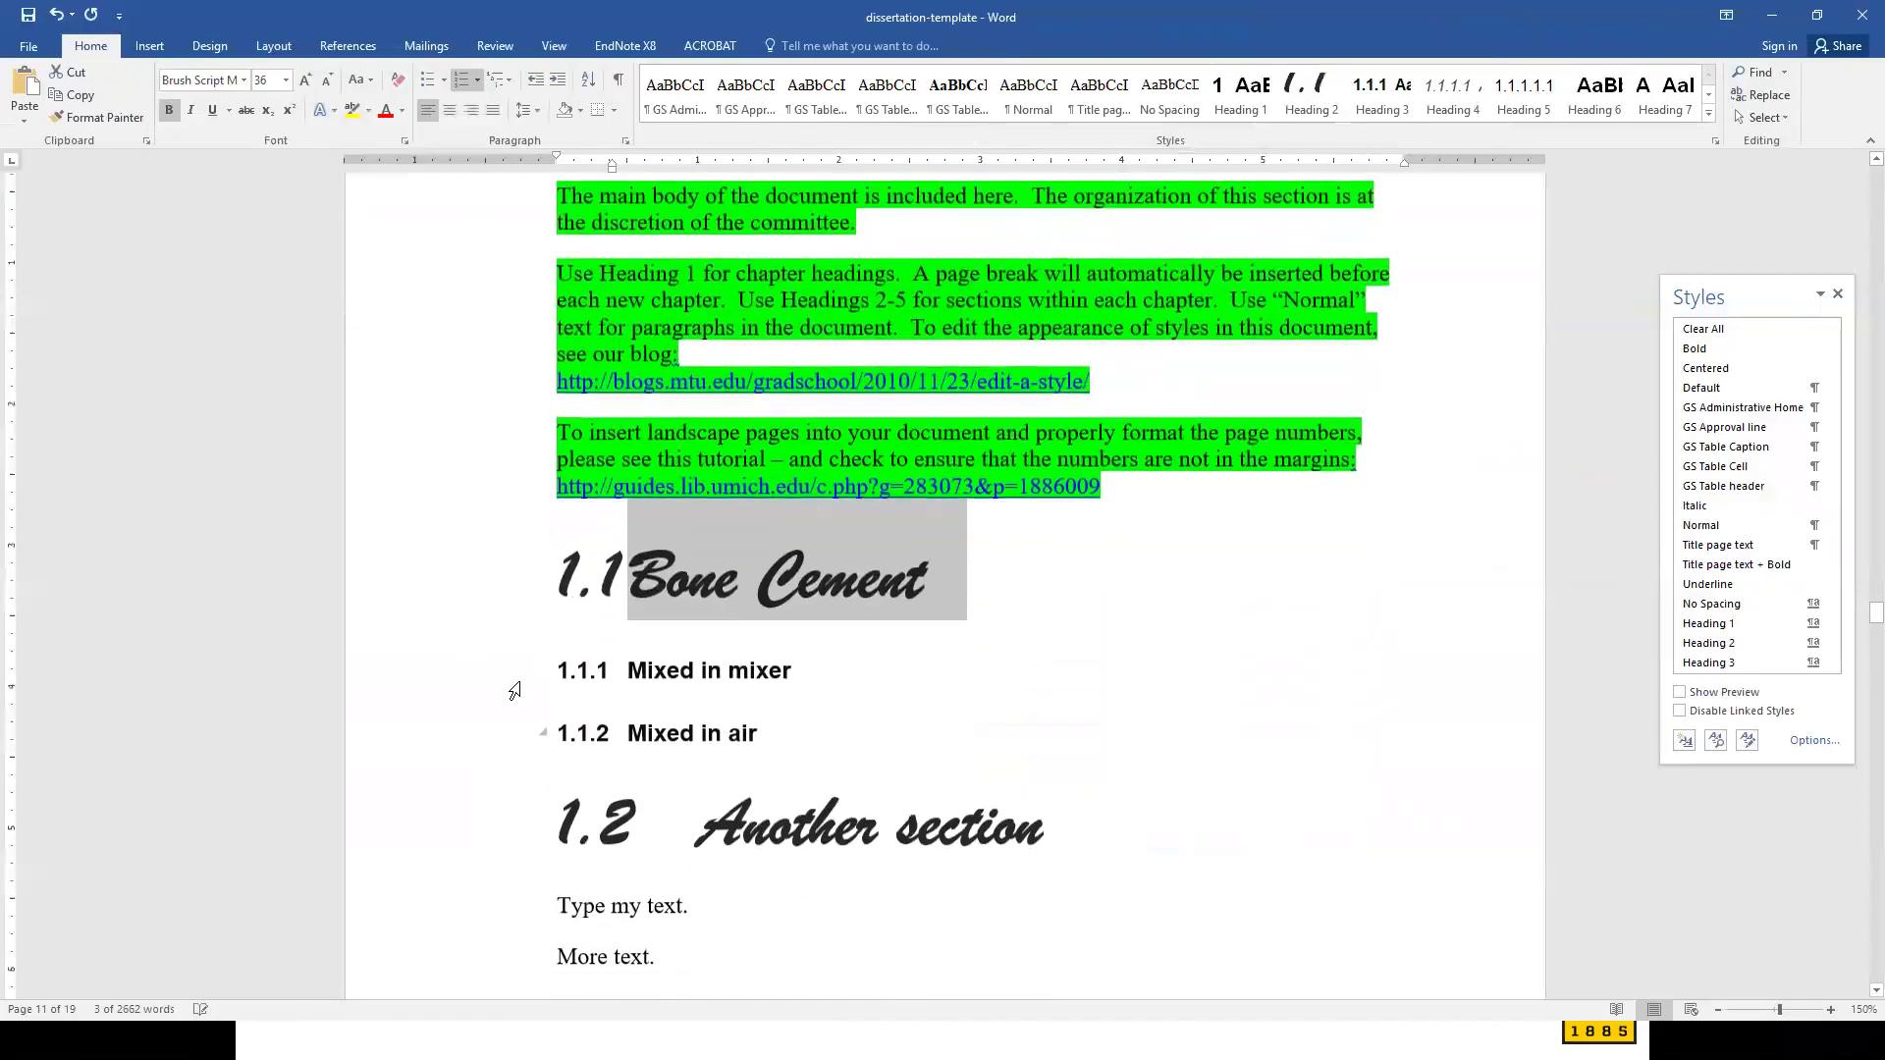
left_click(244, 80)
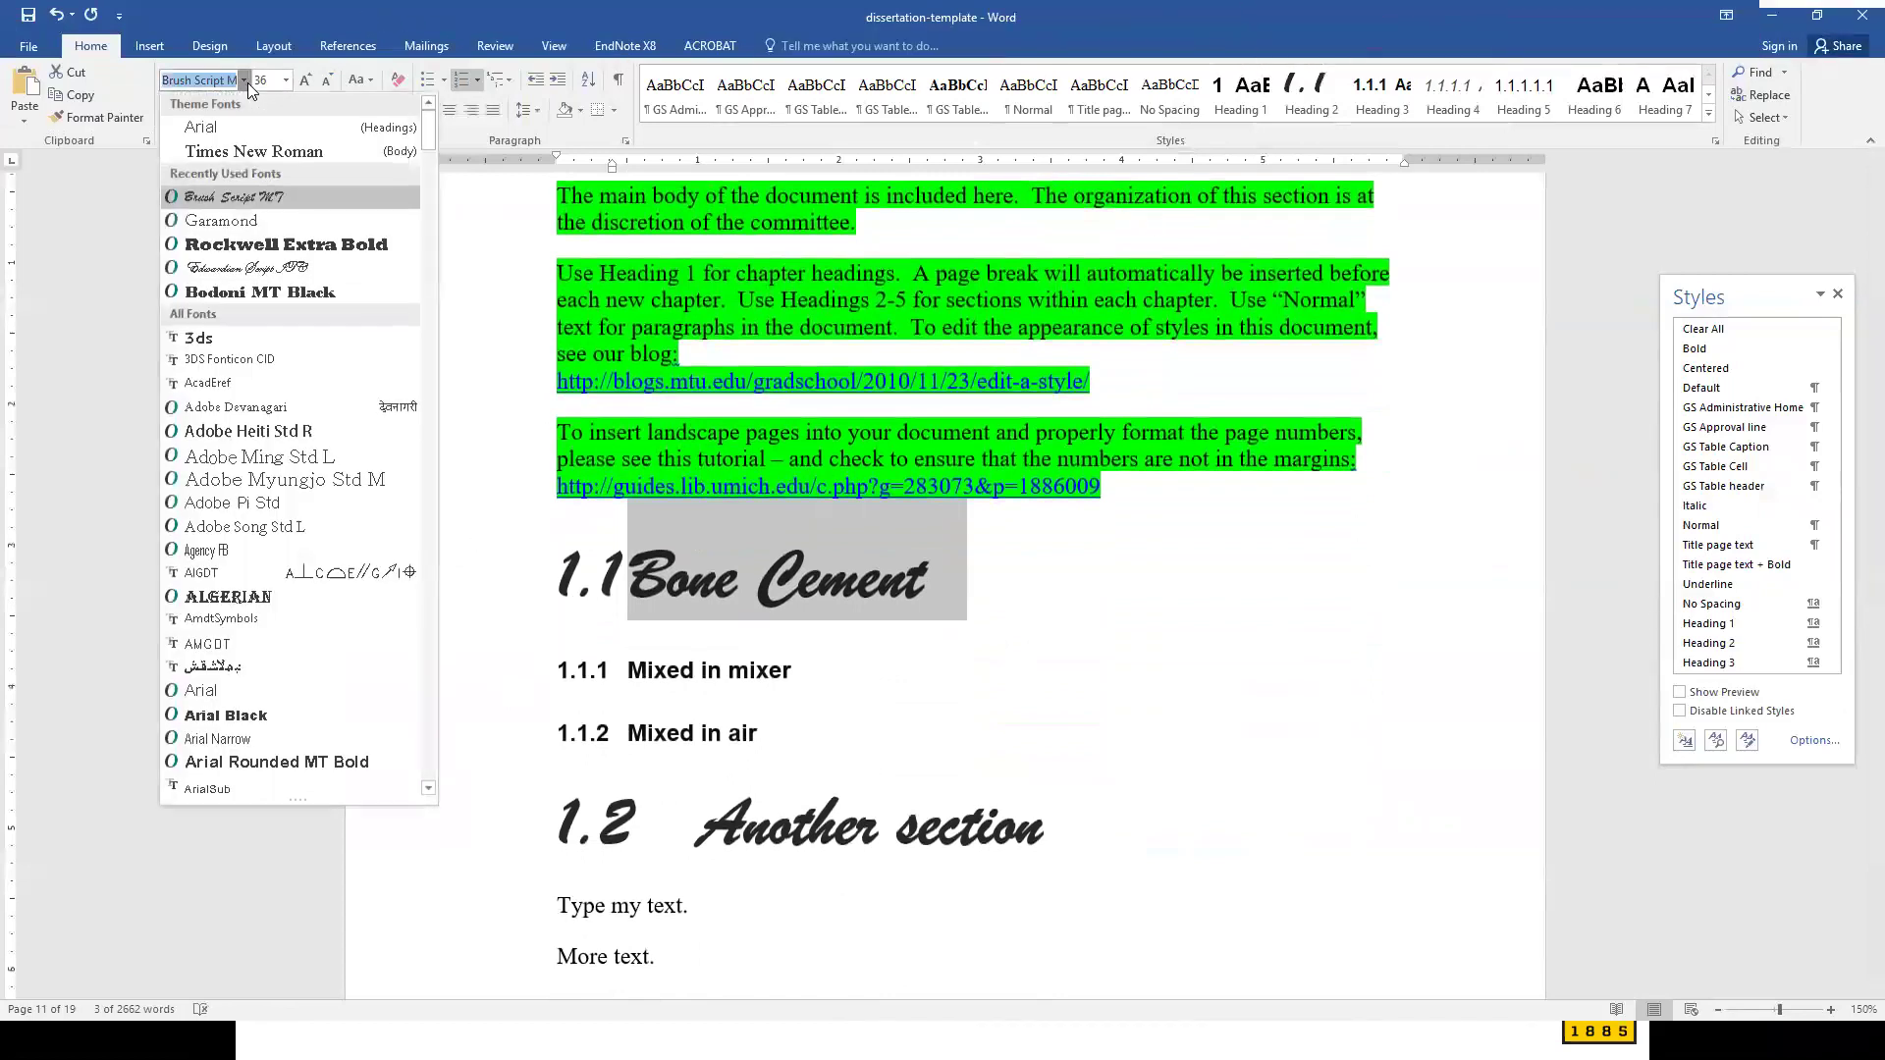
left_click(289, 218)
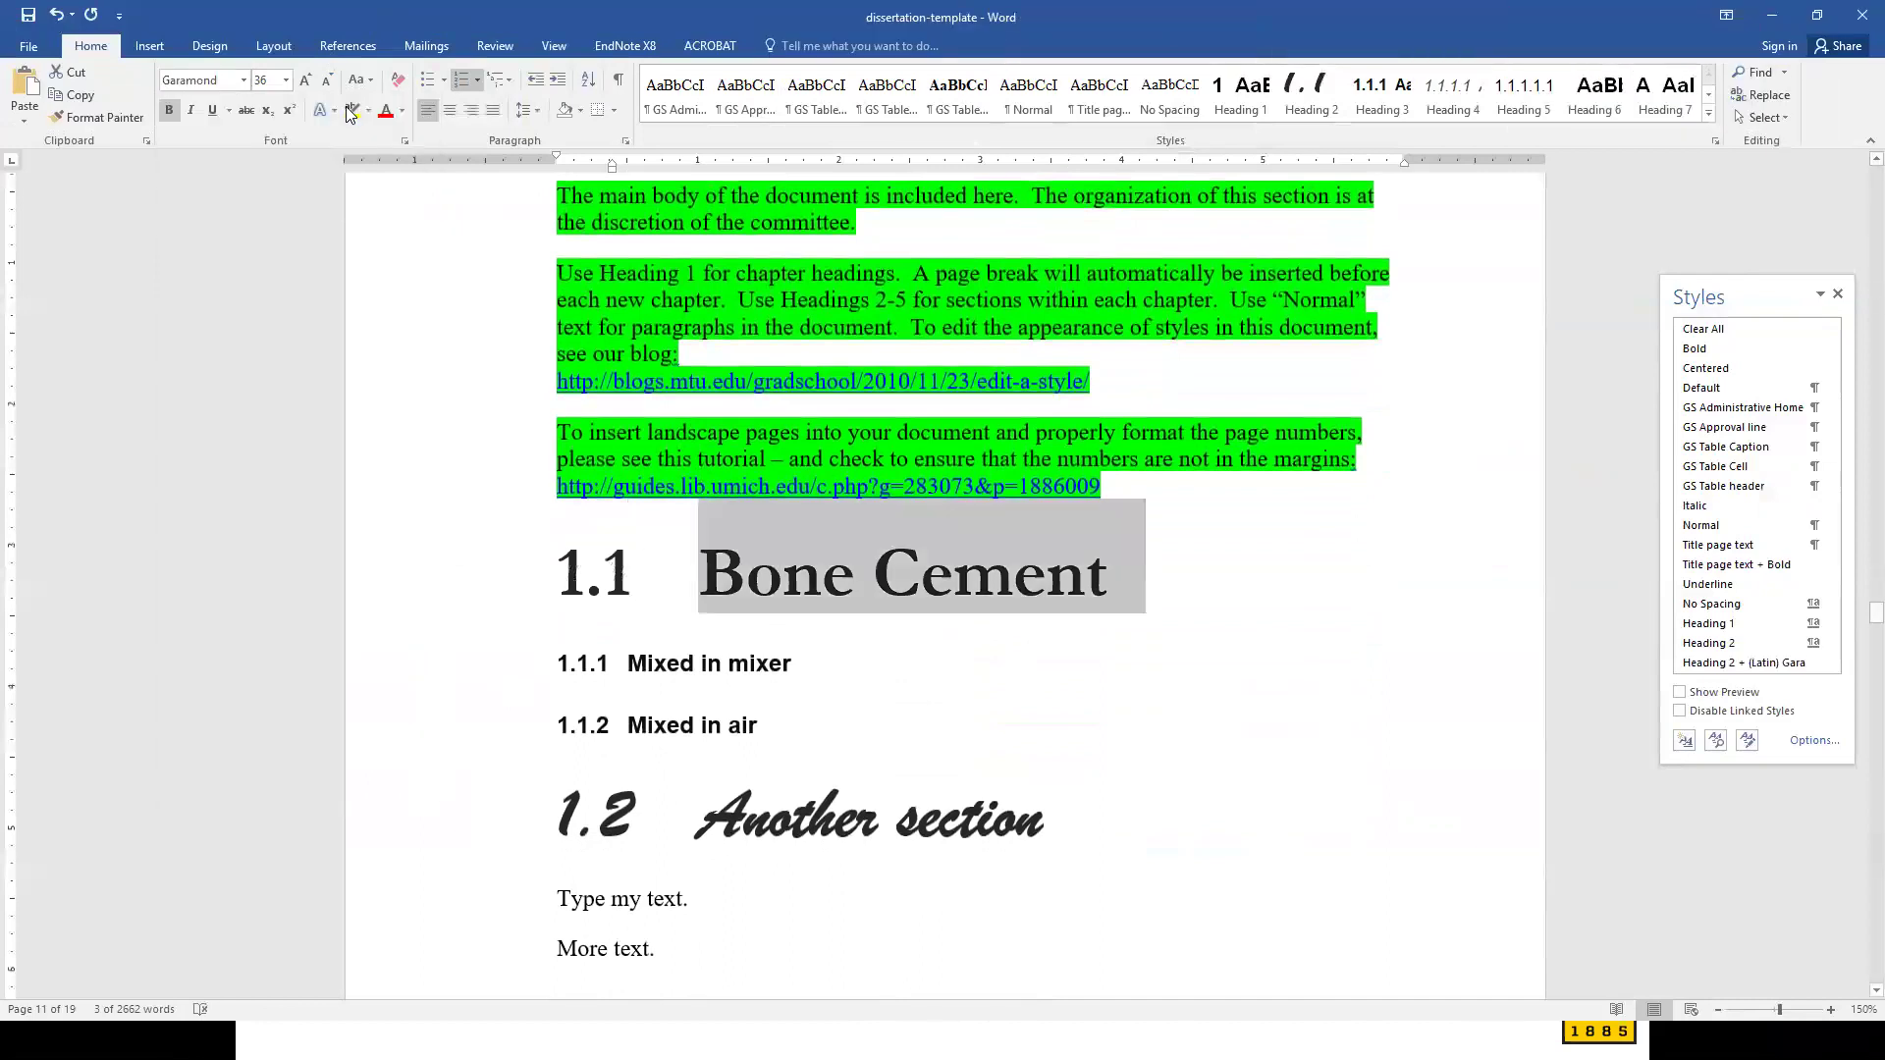
- Reduce the "Bone Cement" heading to 18 pt and update the Heading 2 style to match it
left_click(328, 80)
left_click(328, 81)
left_click(328, 80)
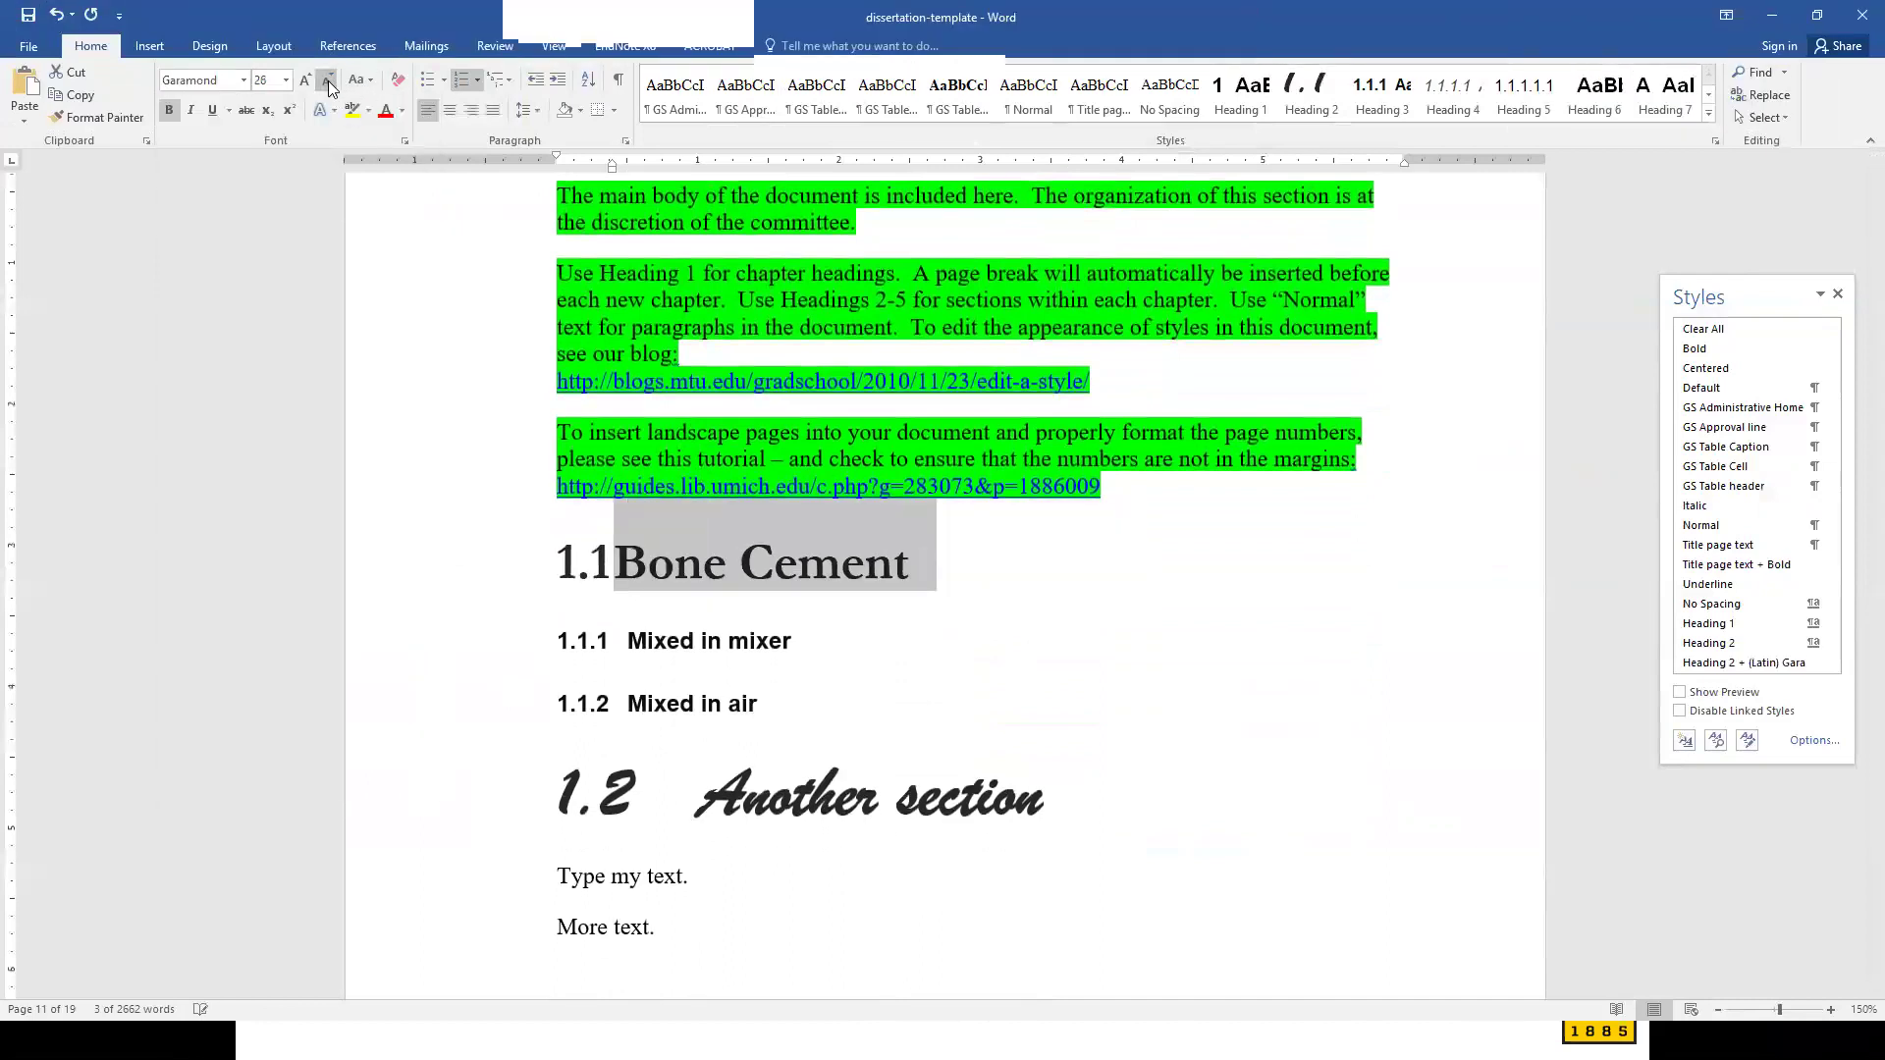
left_click(328, 80)
left_click(328, 80)
left_click(328, 81)
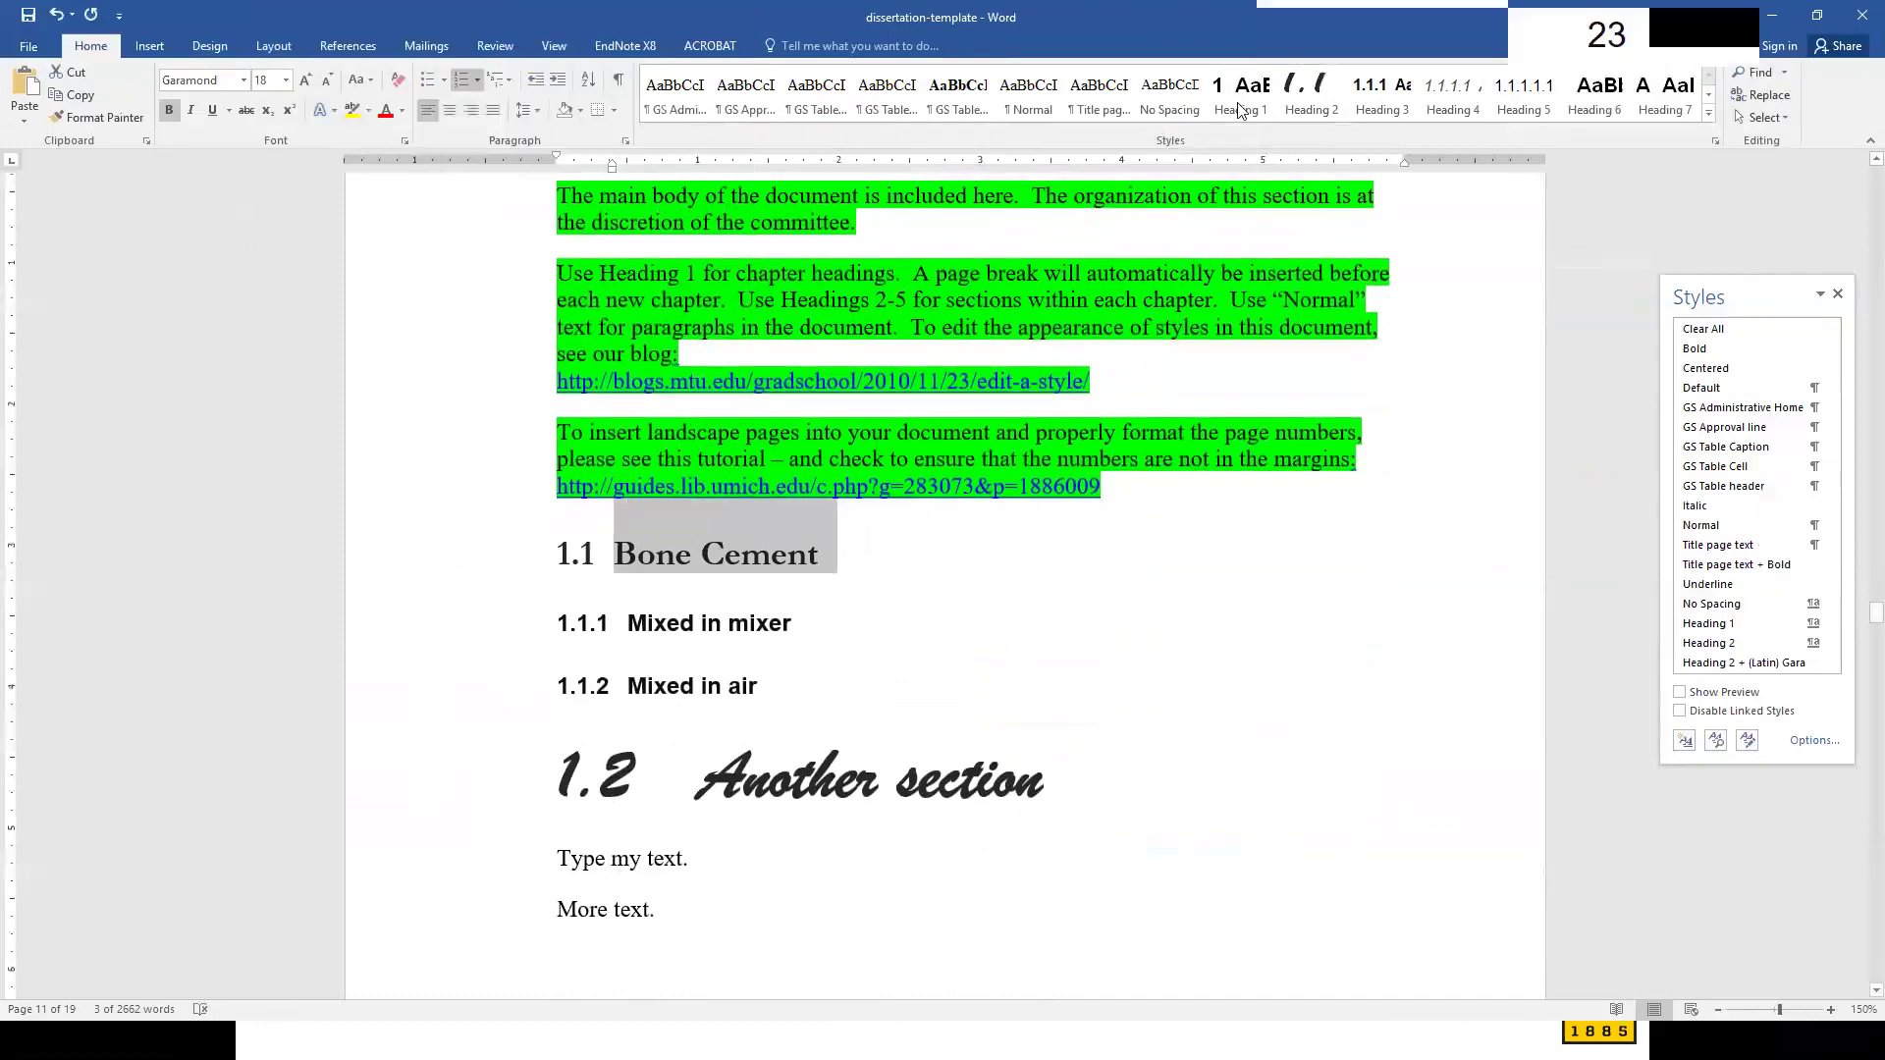
right_click(1296, 91)
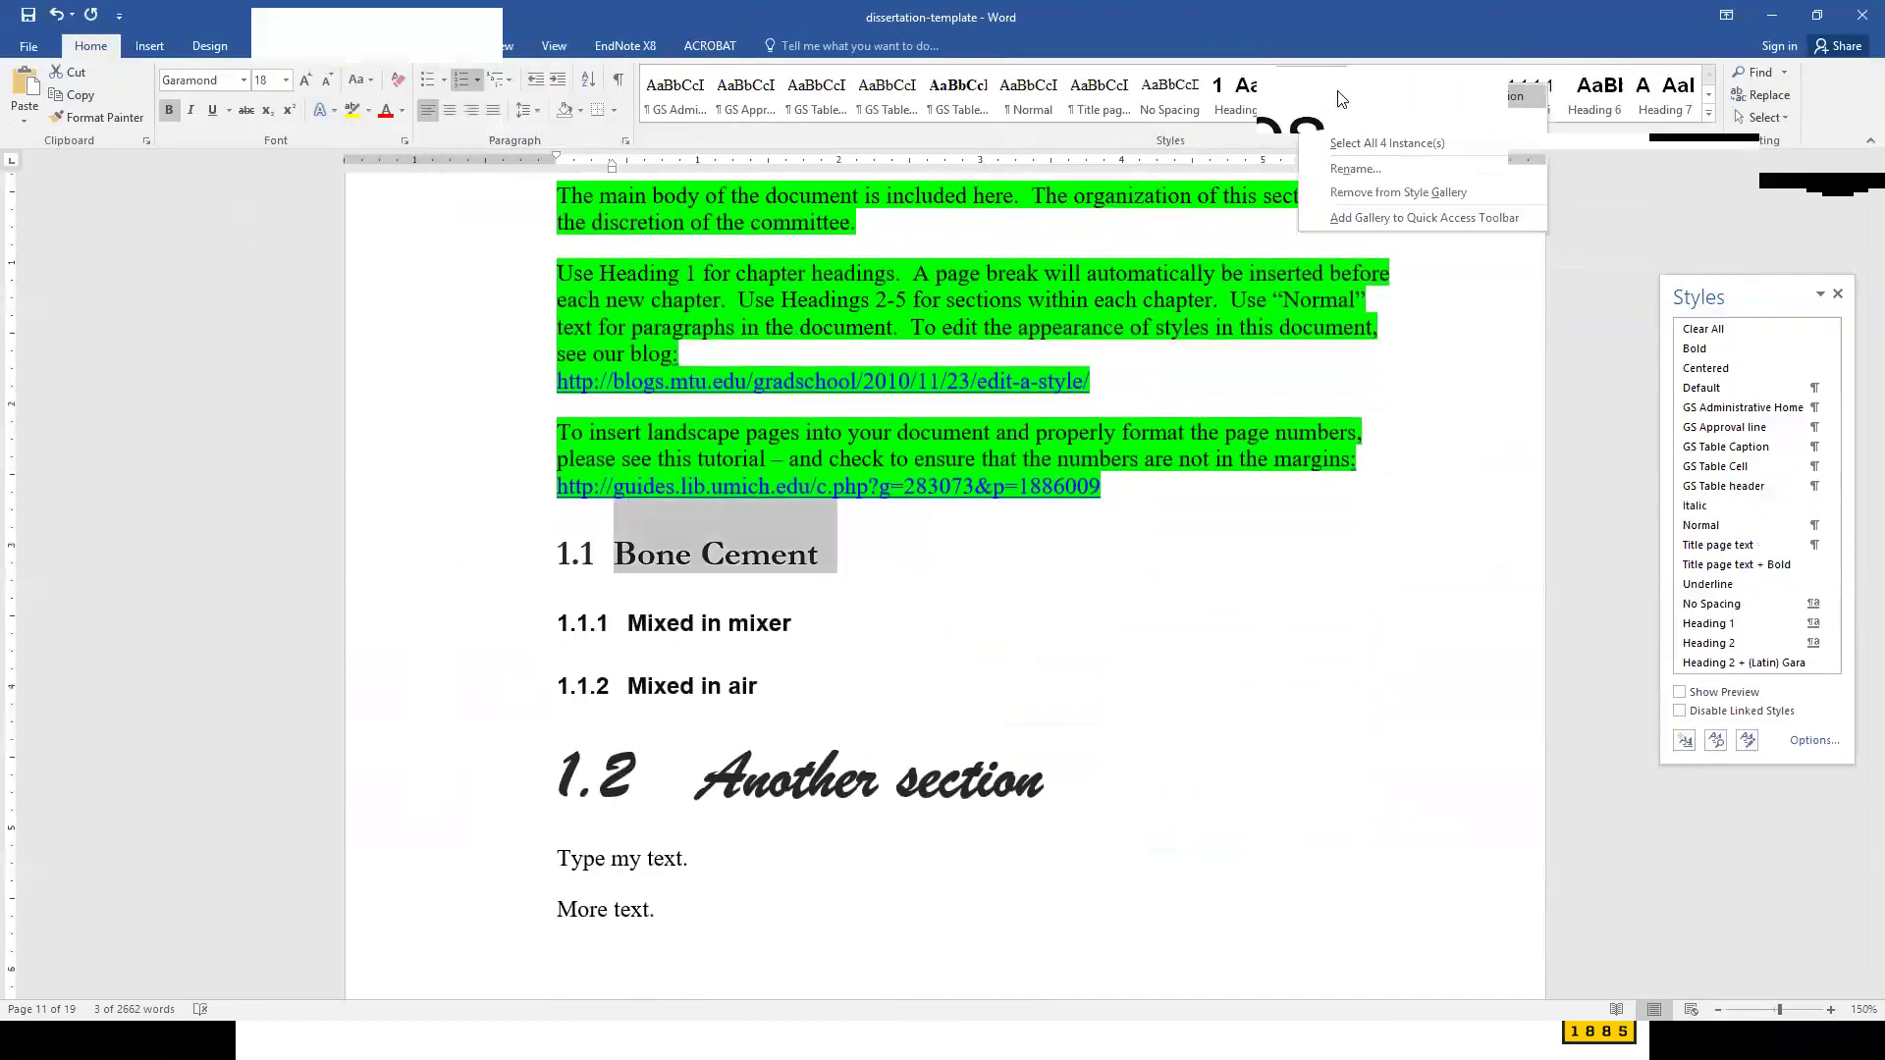
left_click(1338, 95)
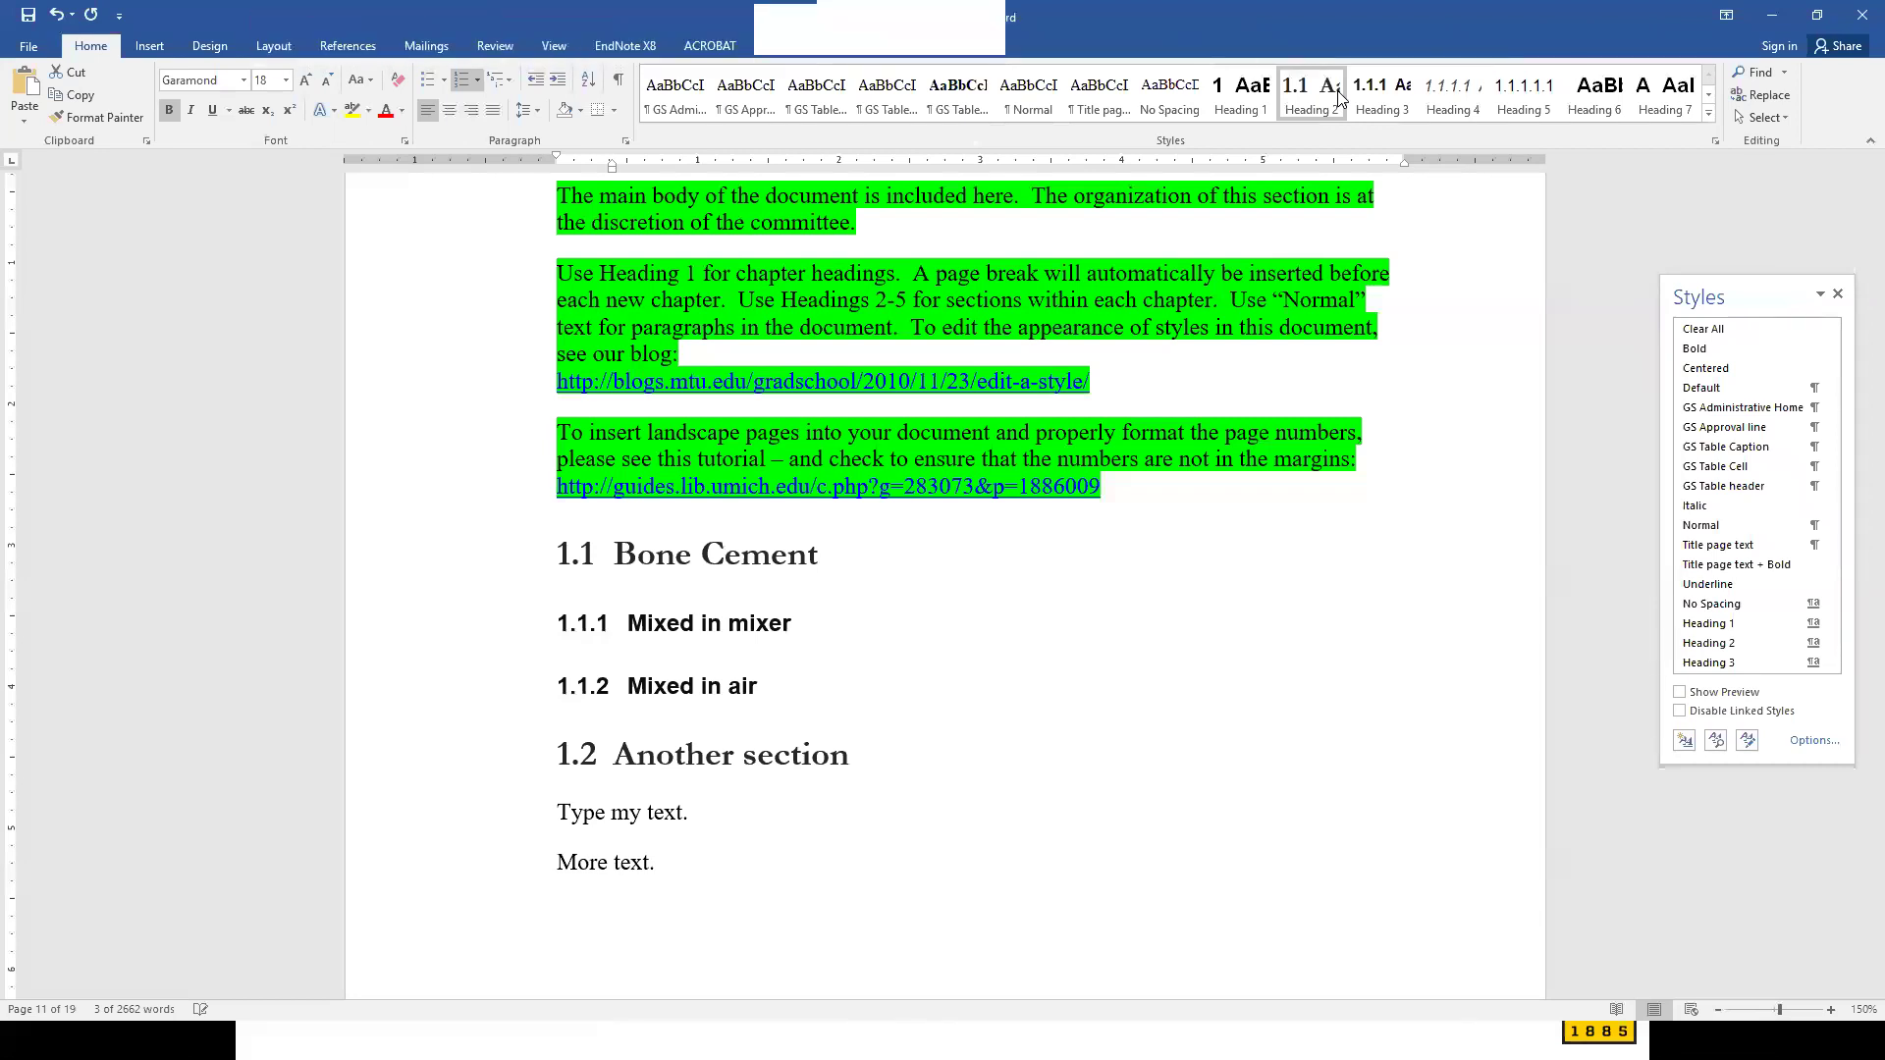
- Add a blank paragraph after the section 3.1 text with a centered tab stop at 3" and a right tab stop at 6"
triple_click(716, 554)
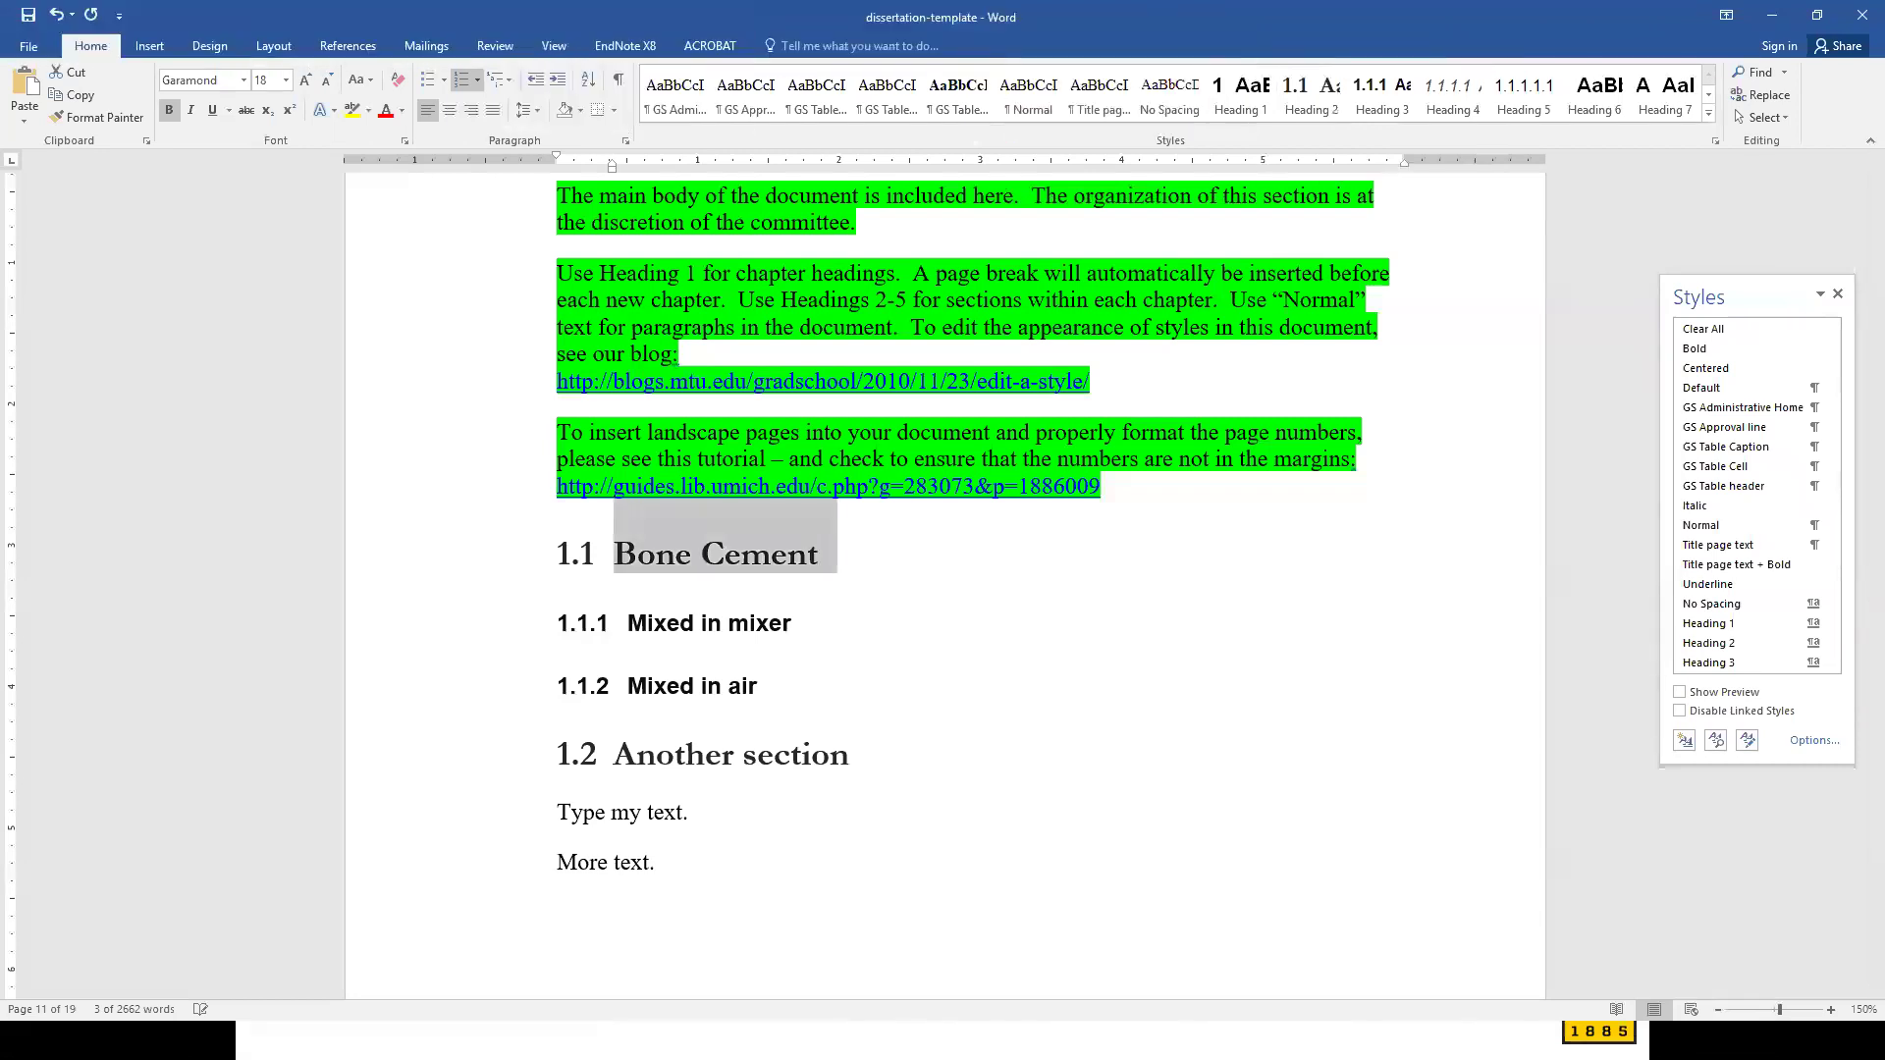
scroll(889, 493, "down", 10)
scroll(890, 493, "down", 15)
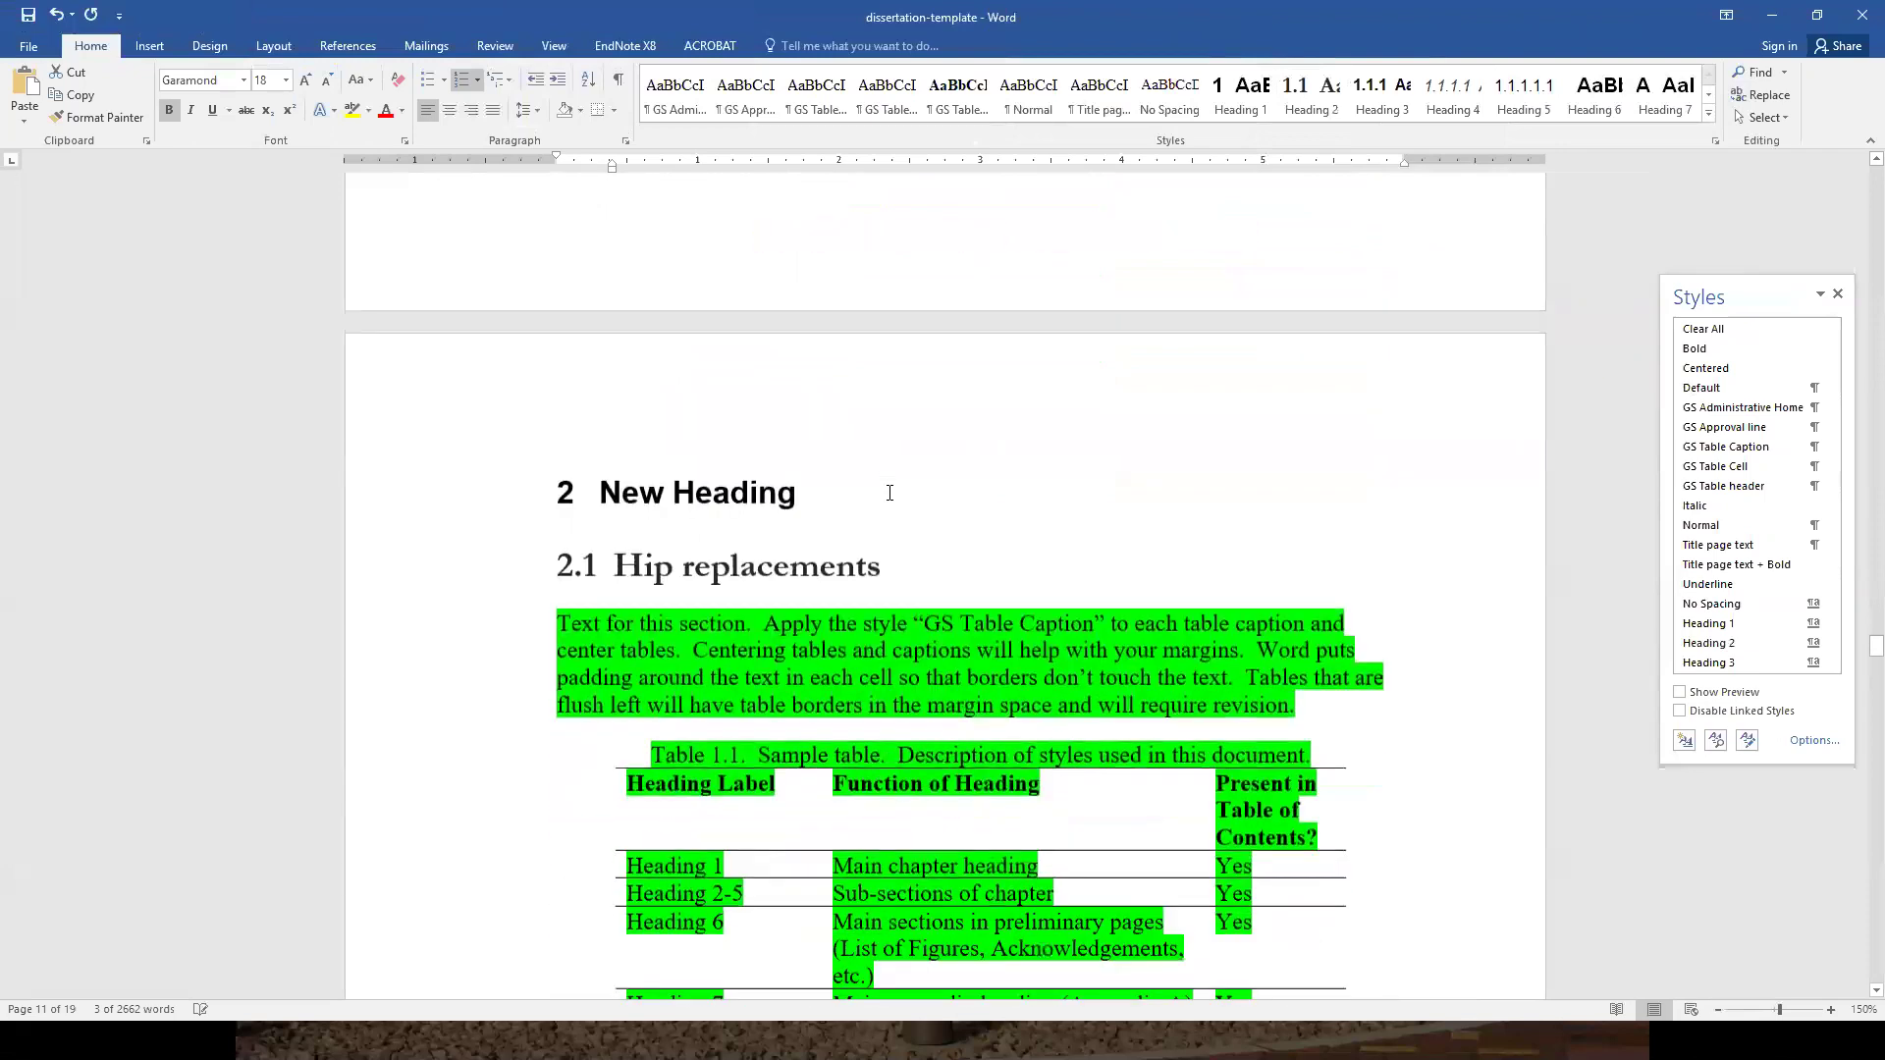
scroll(656, 398, "down", 18)
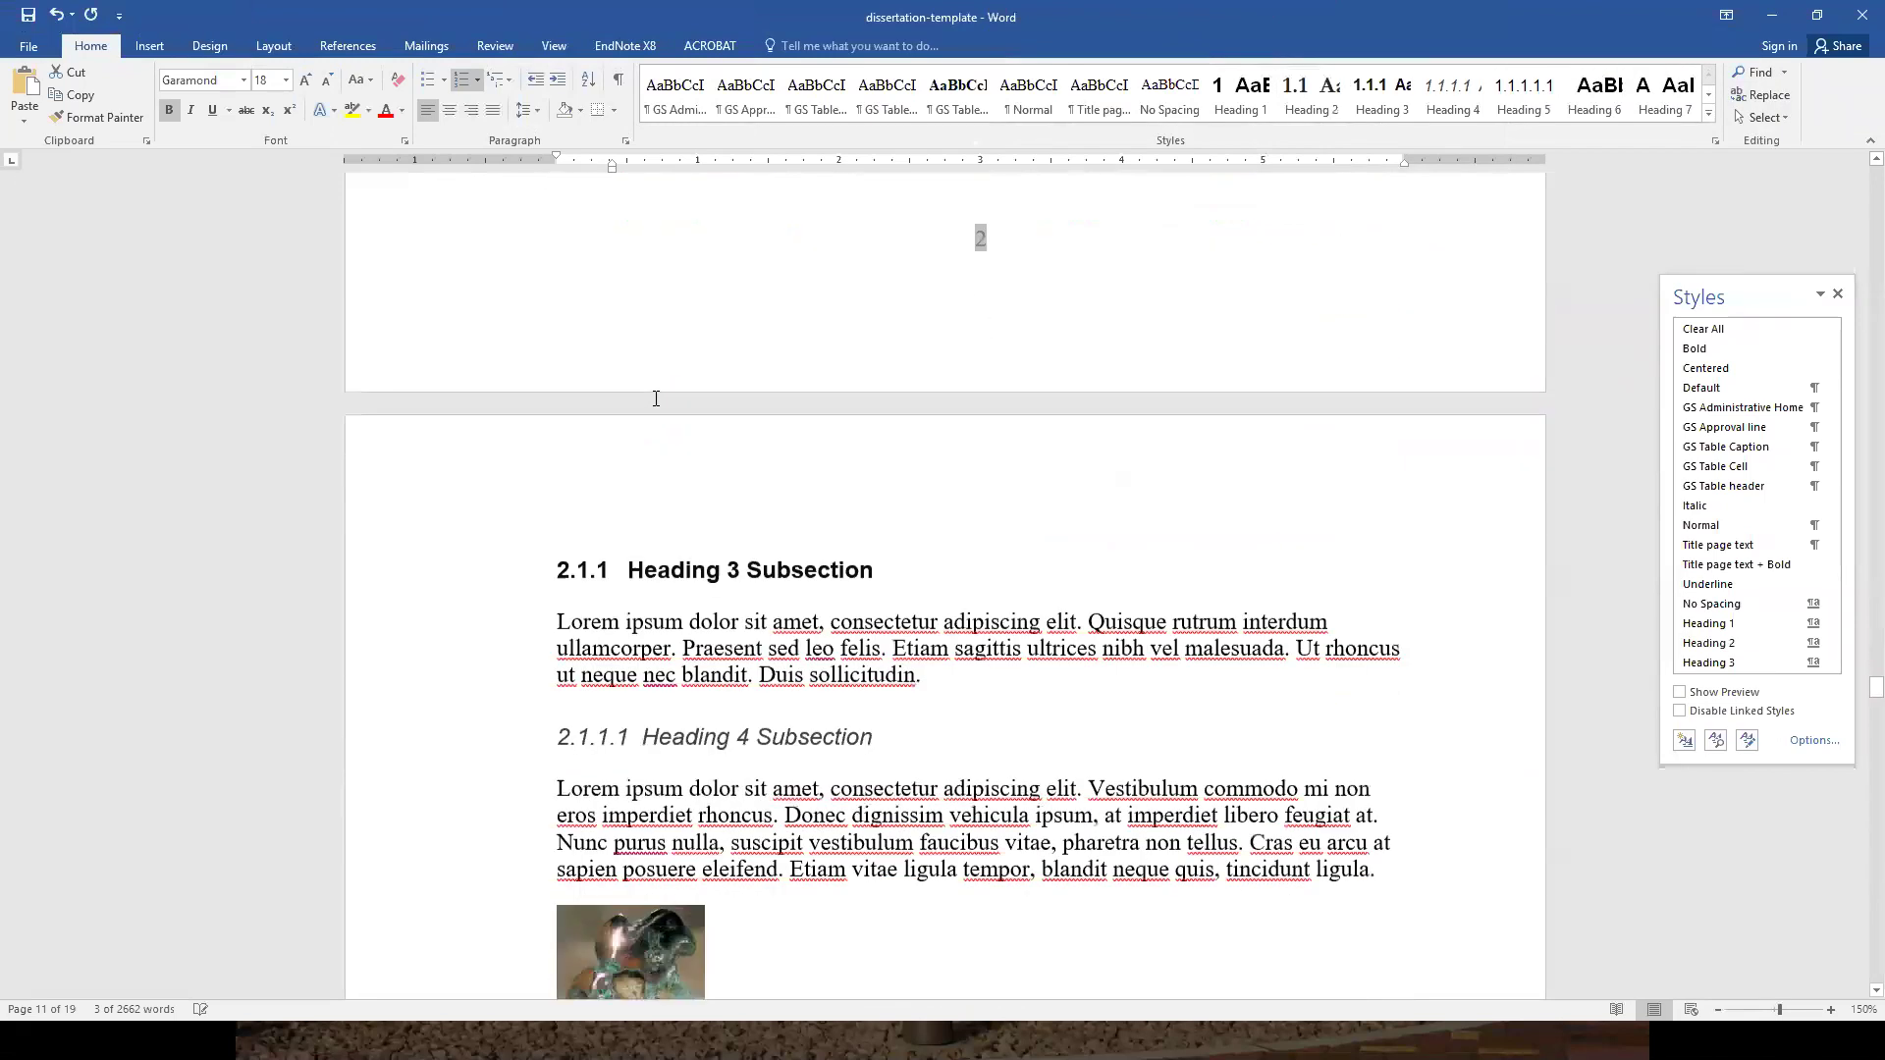
scroll(656, 405, "down", 8)
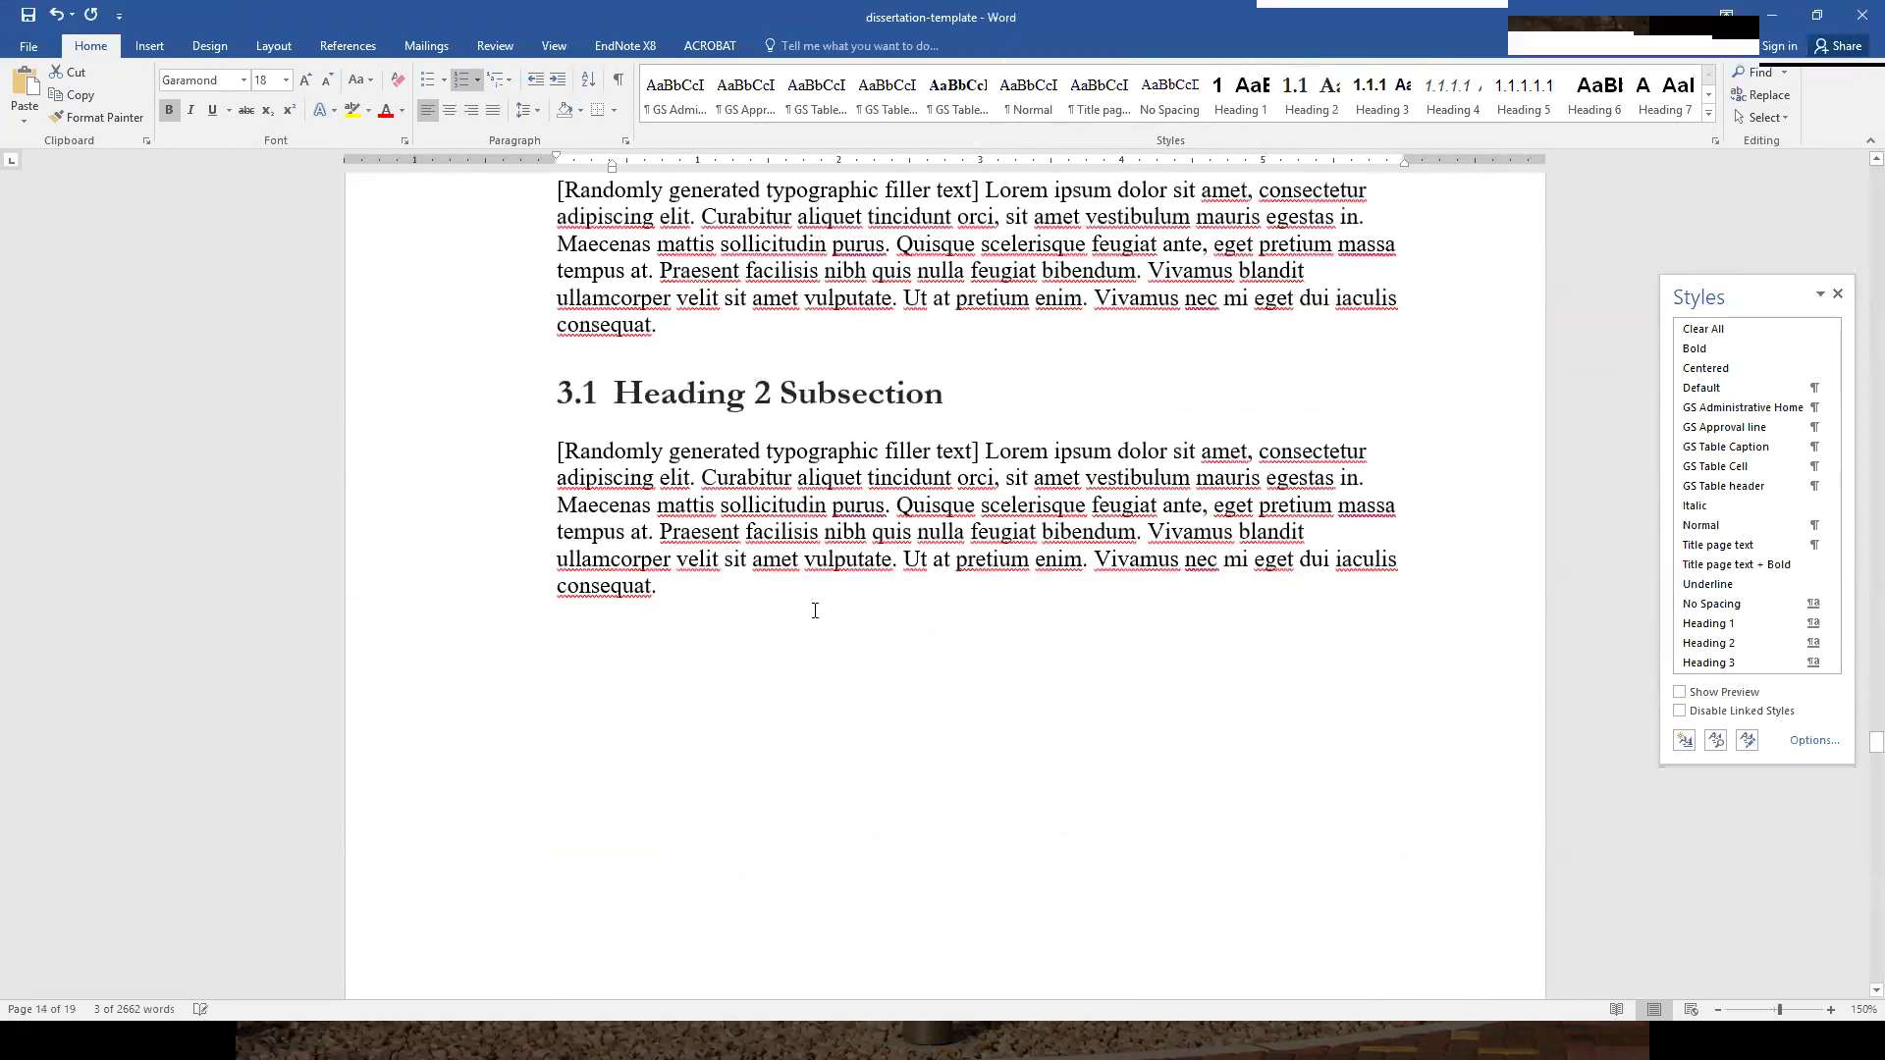
left_click(744, 589)
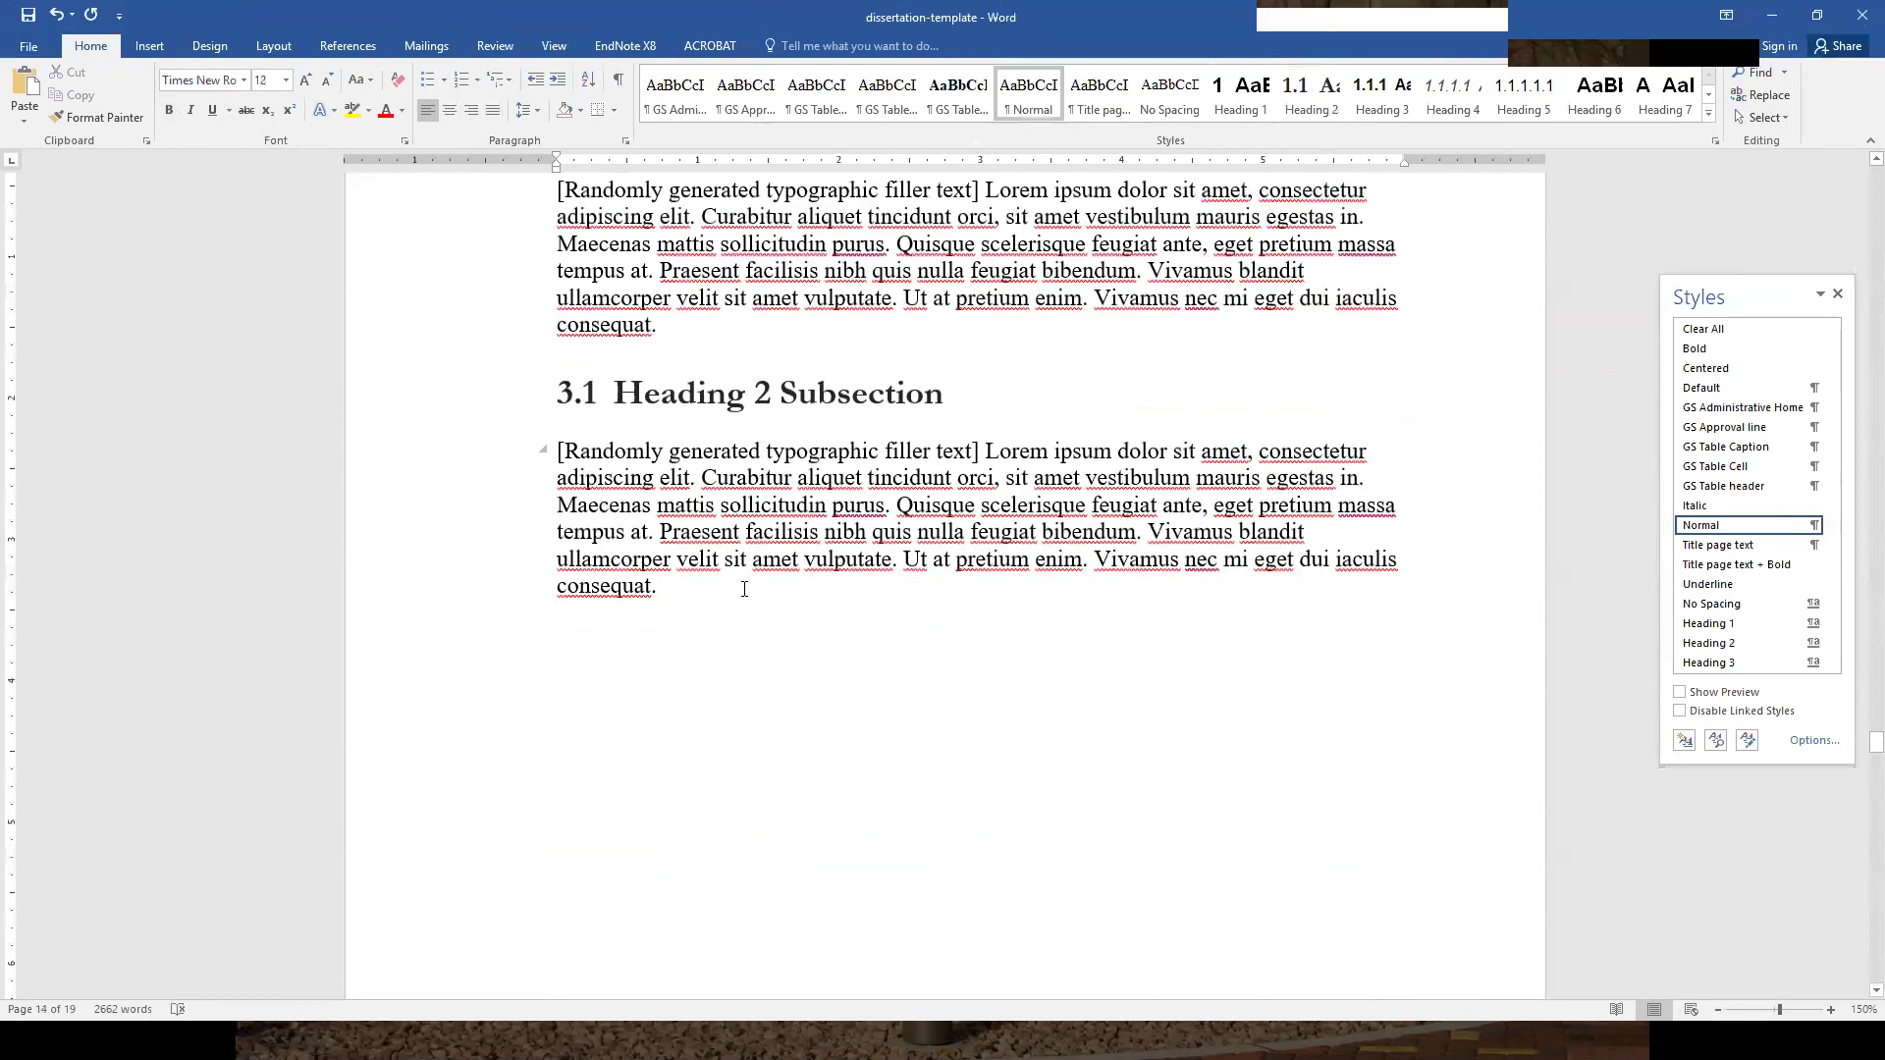
double_click(978, 159)
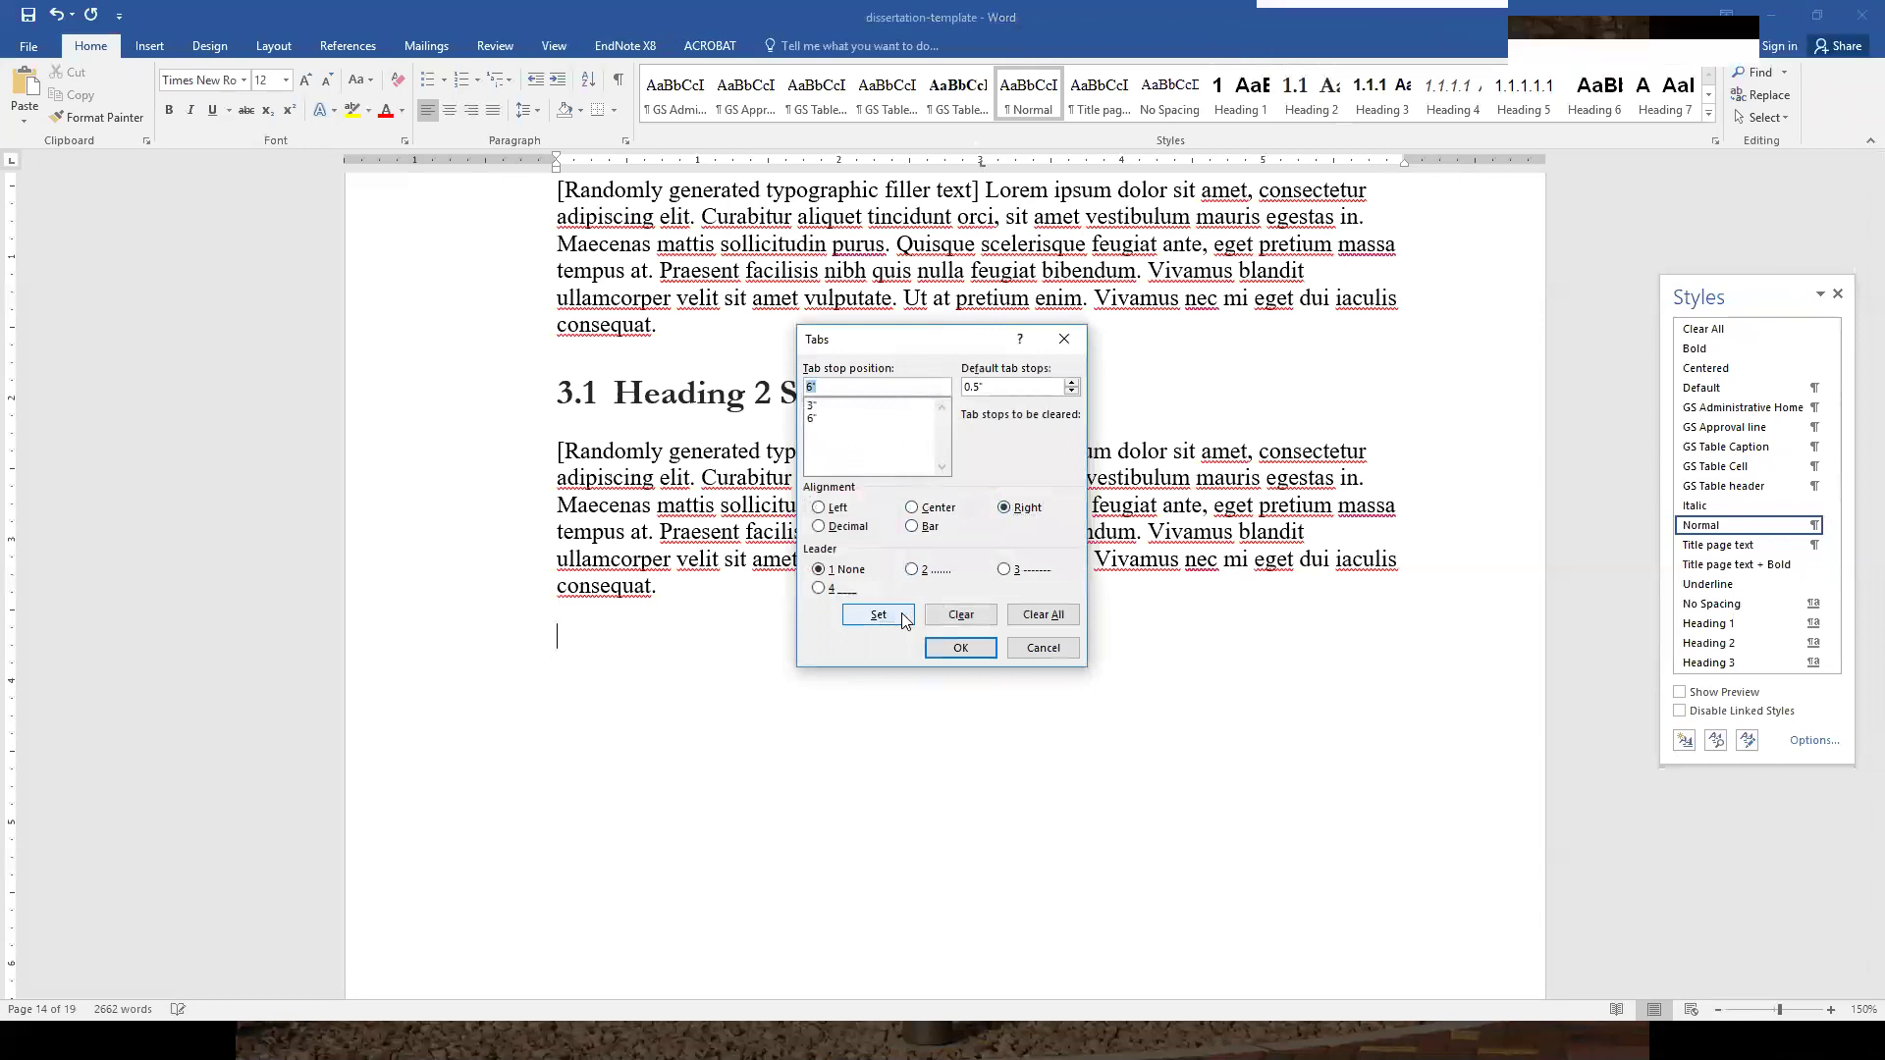
left_click(947, 652)
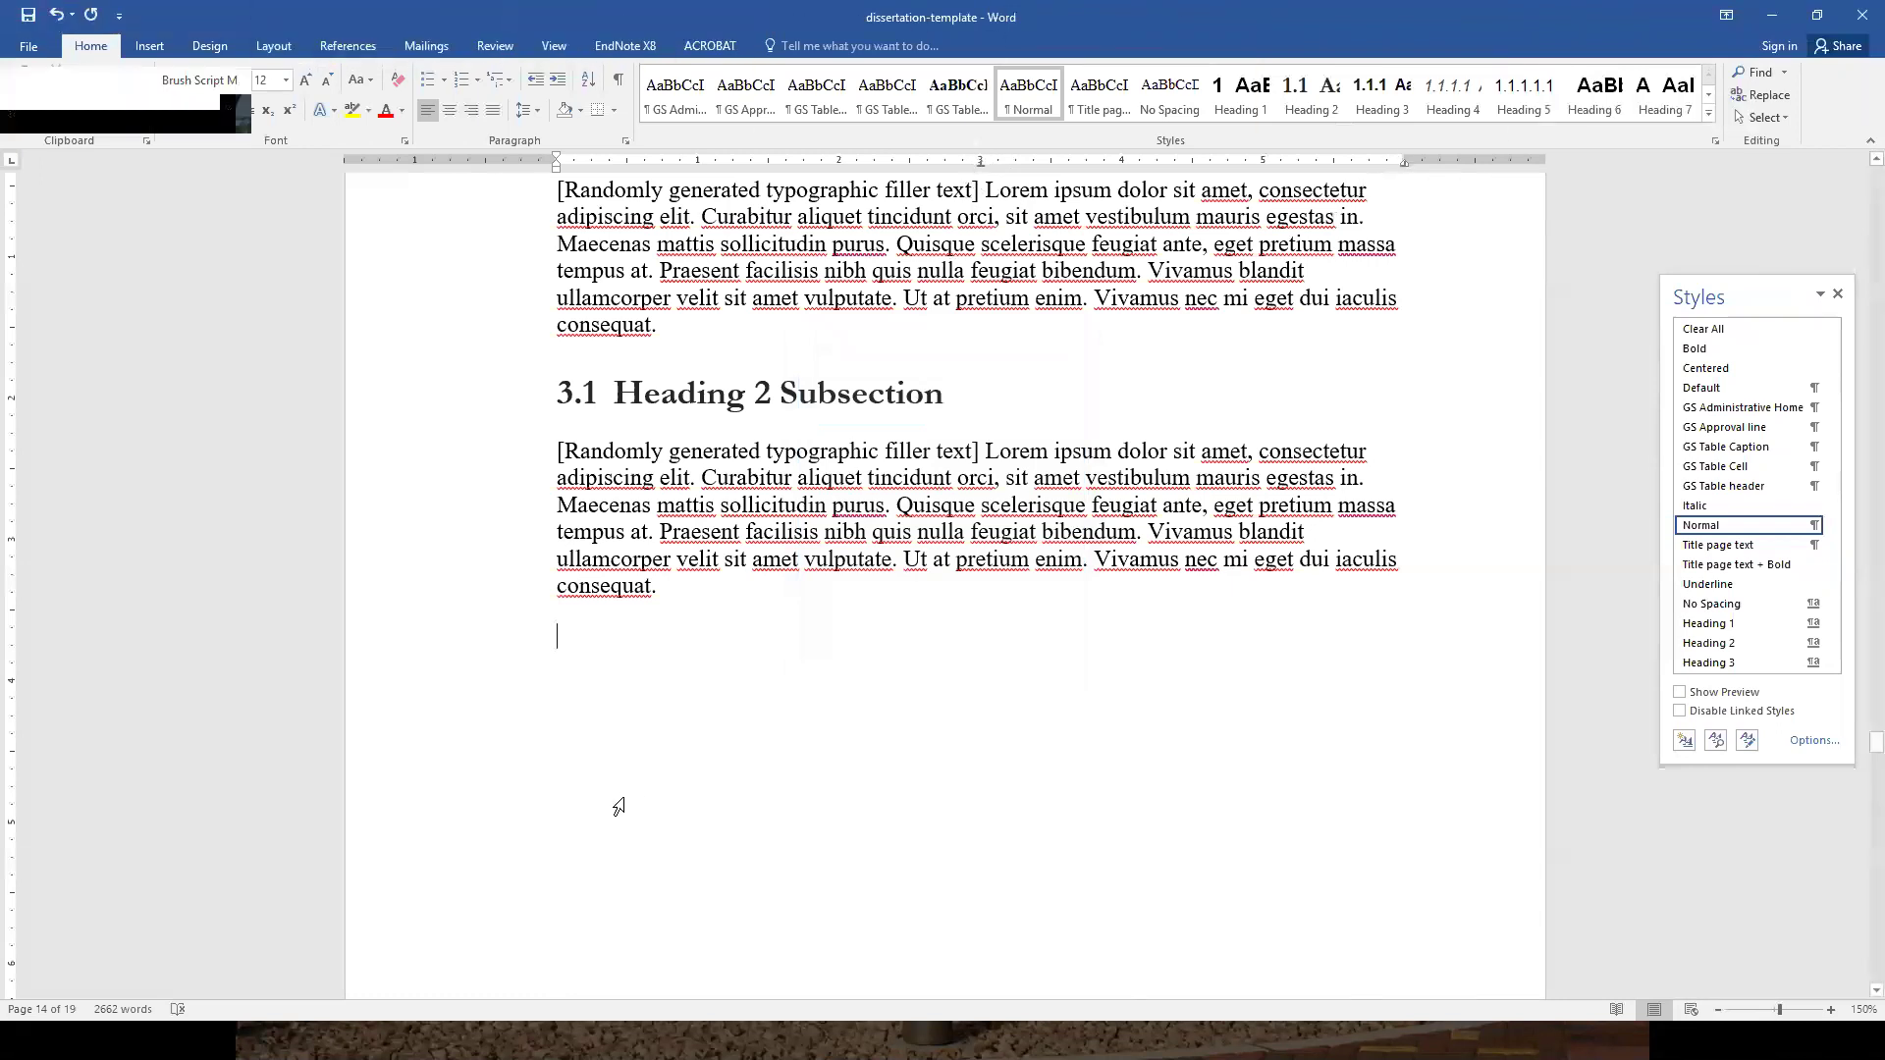
- Create a new paragraph style named "ddc Equation" from the tabbed blank line's formatting
left_click(1685, 742)
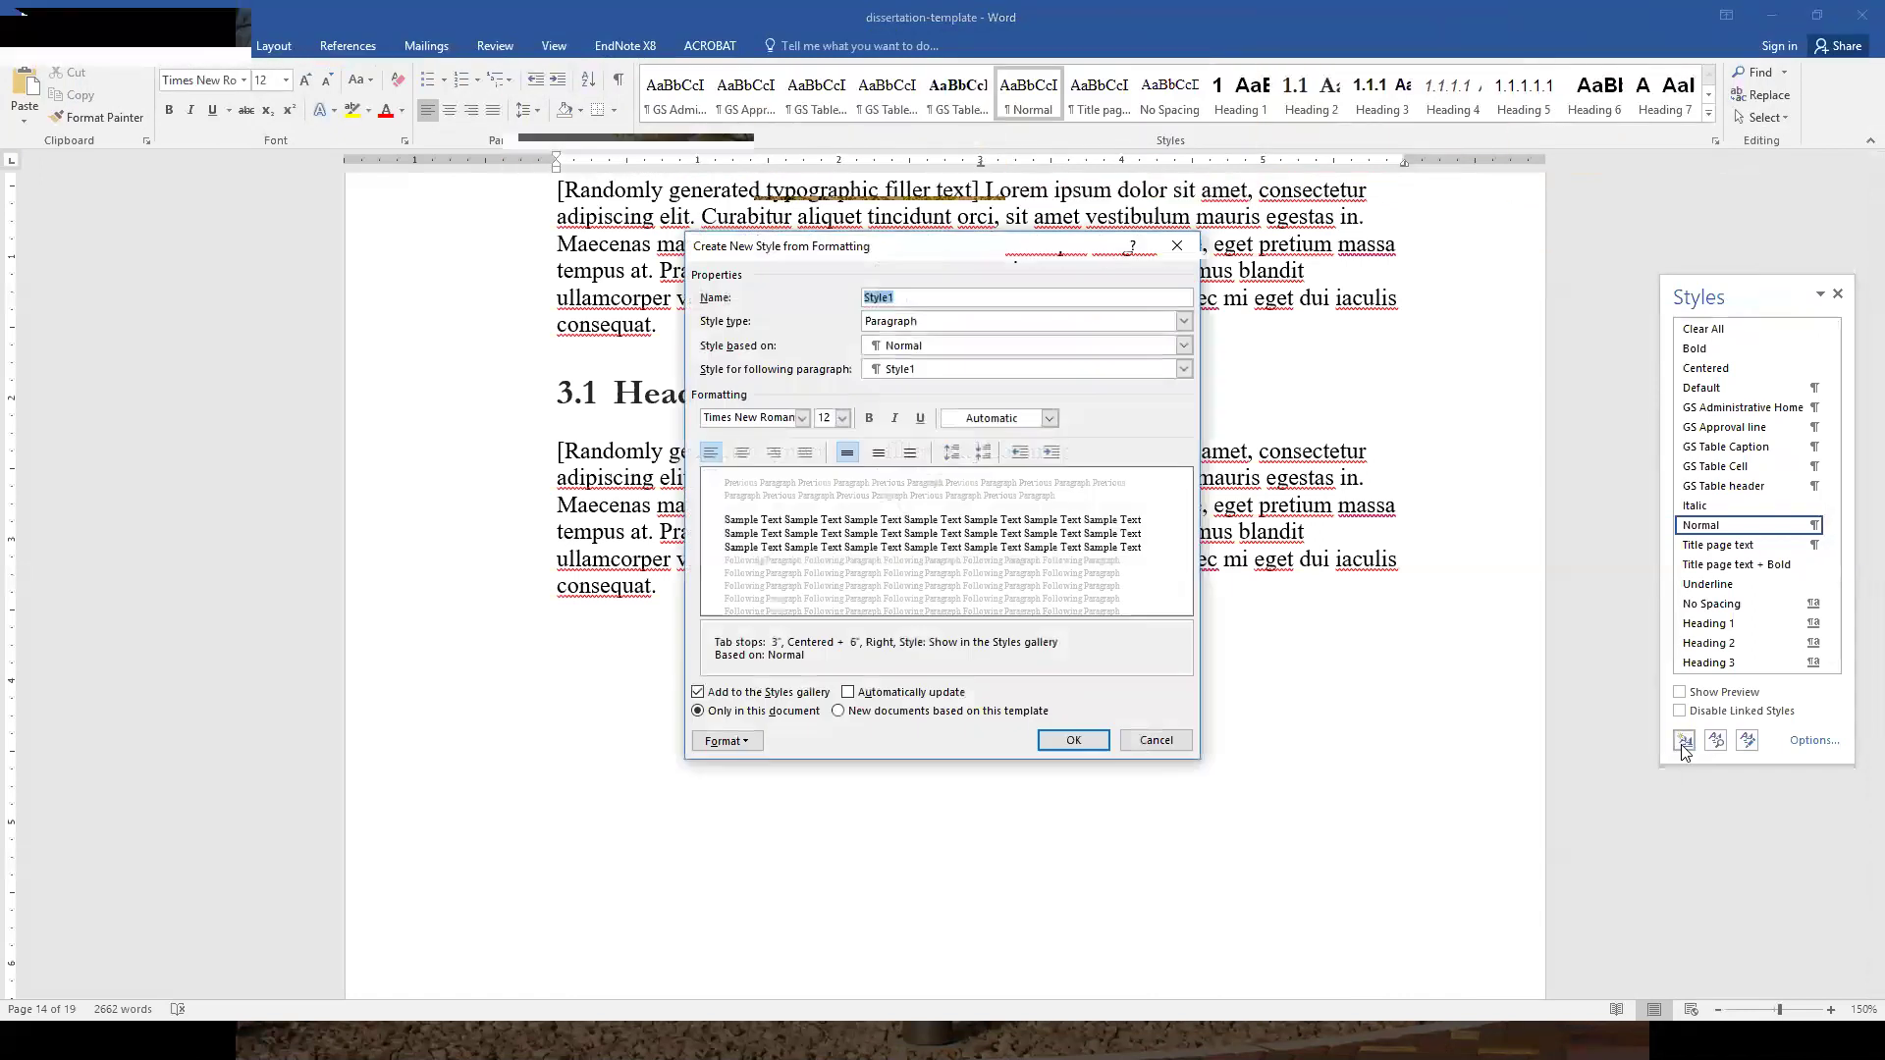
type("ddc Equation")
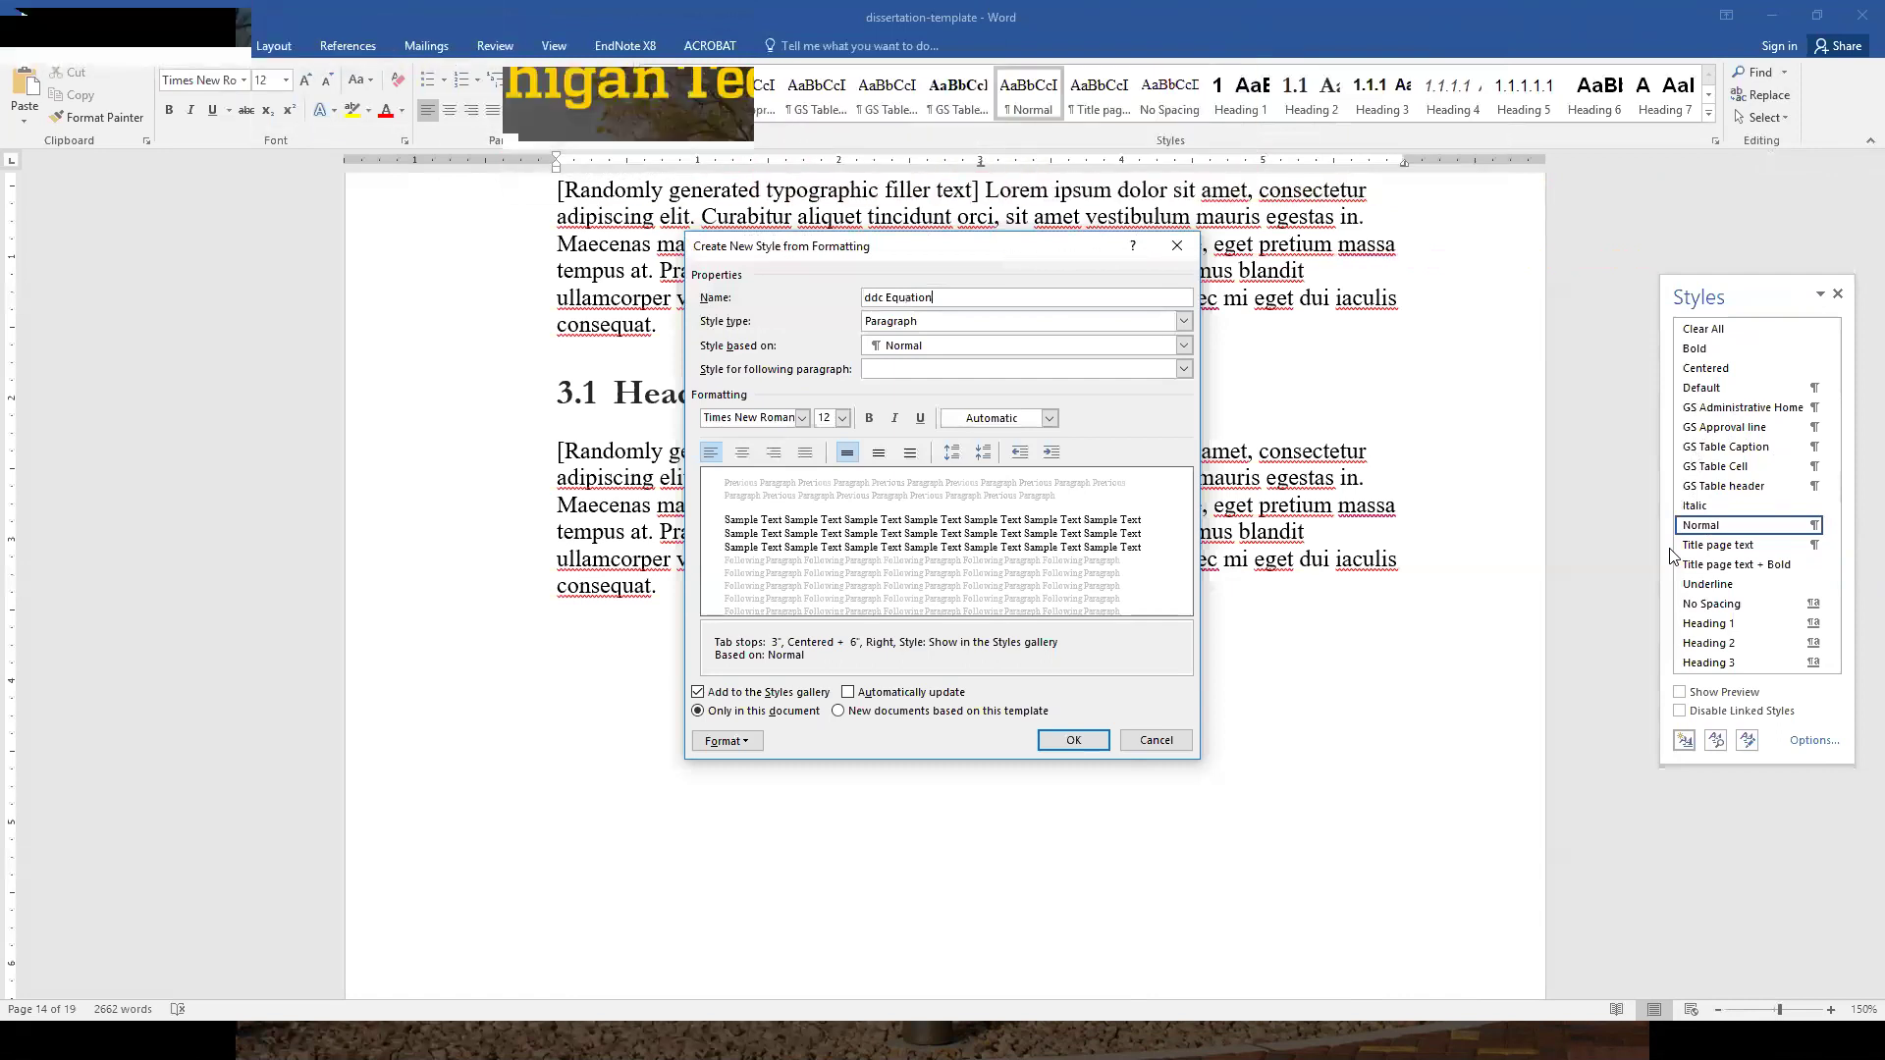
left_click(1073, 741)
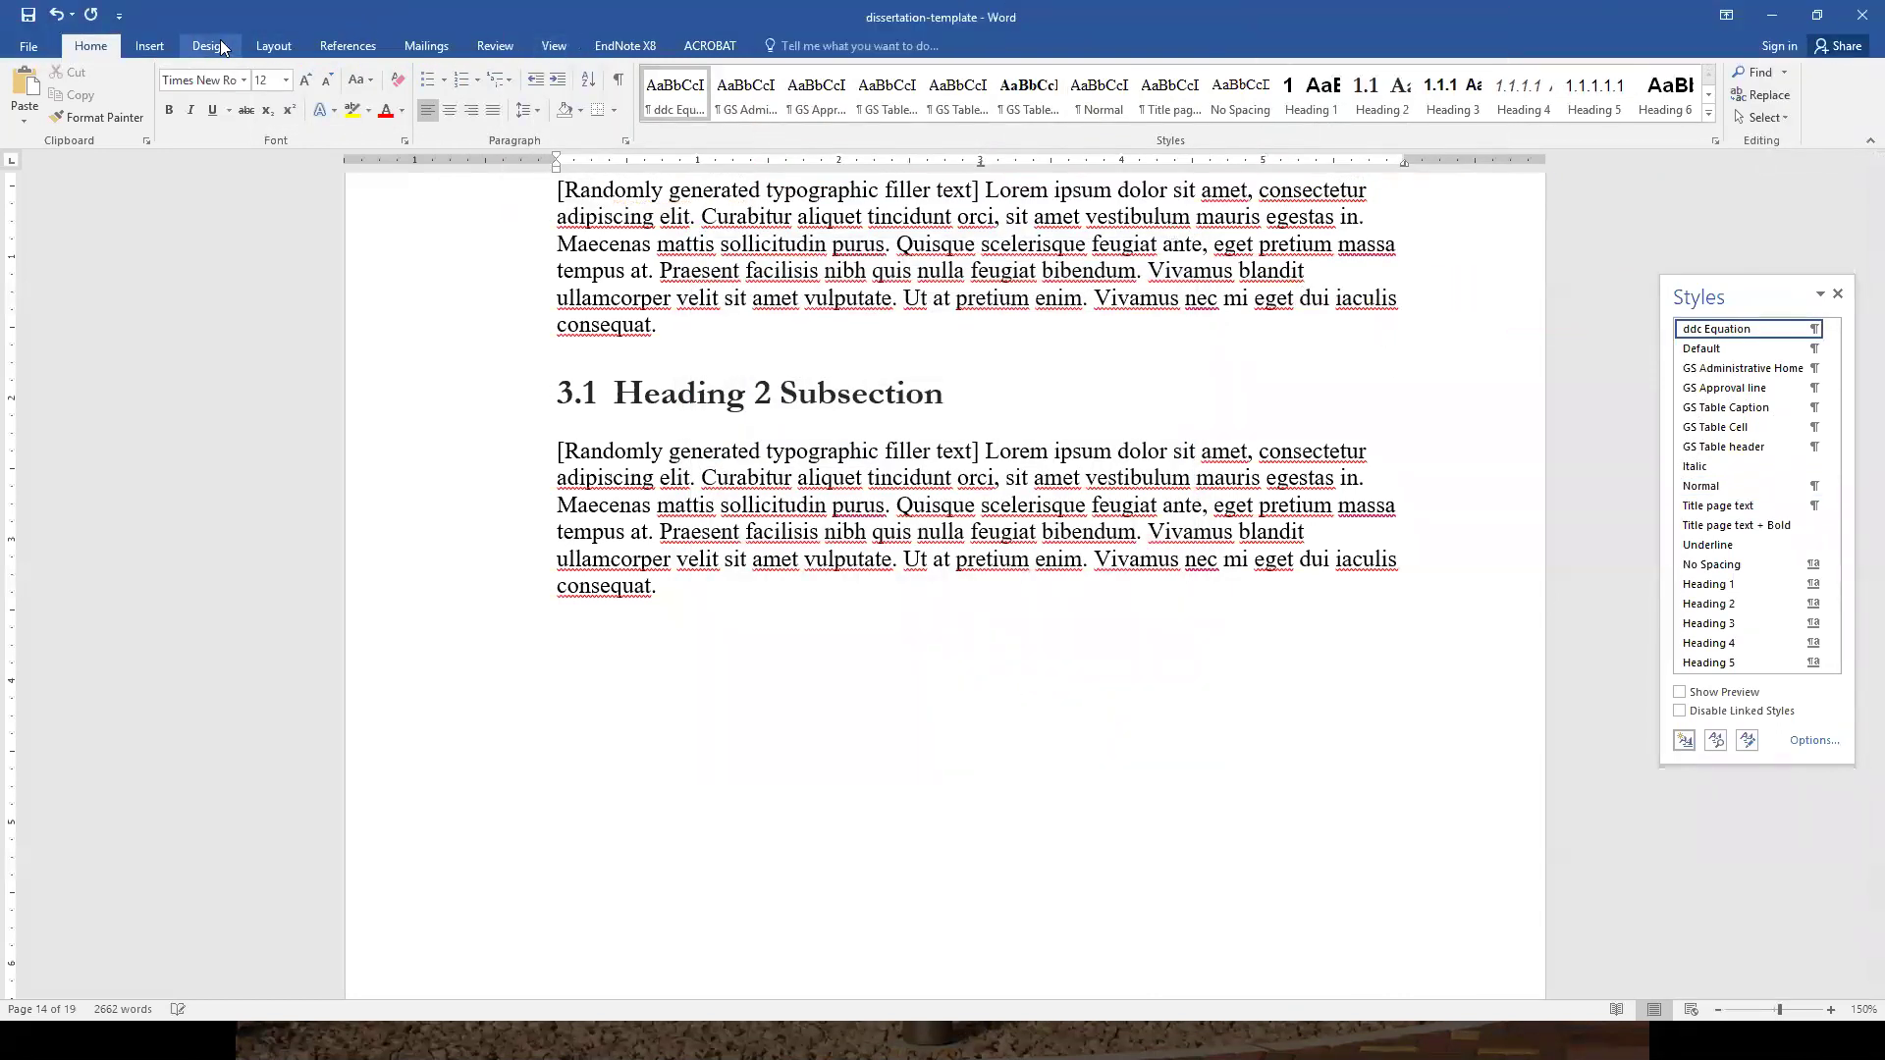
- Insert the equation F = ma at the centered tab stop and label it "Equation 1" at the right tab stop
left_click(150, 46)
left_click(1370, 99)
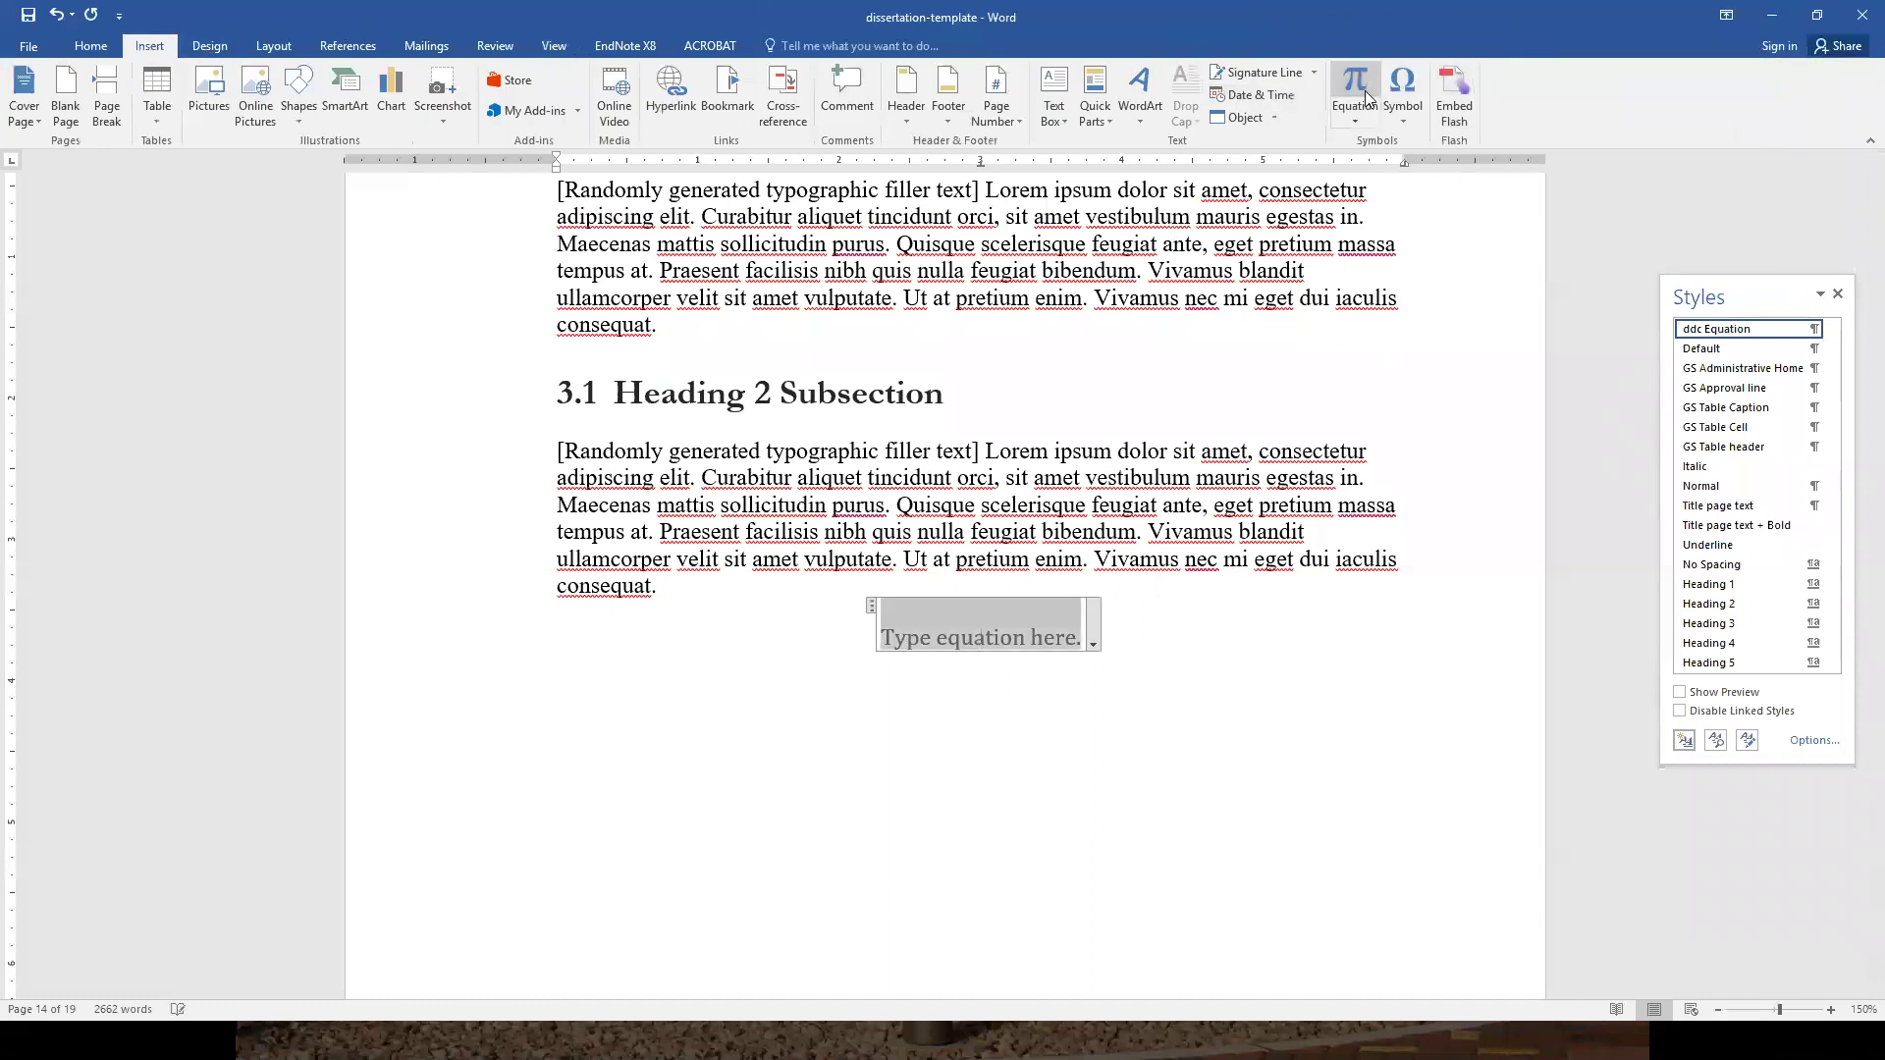
type("F = ma")
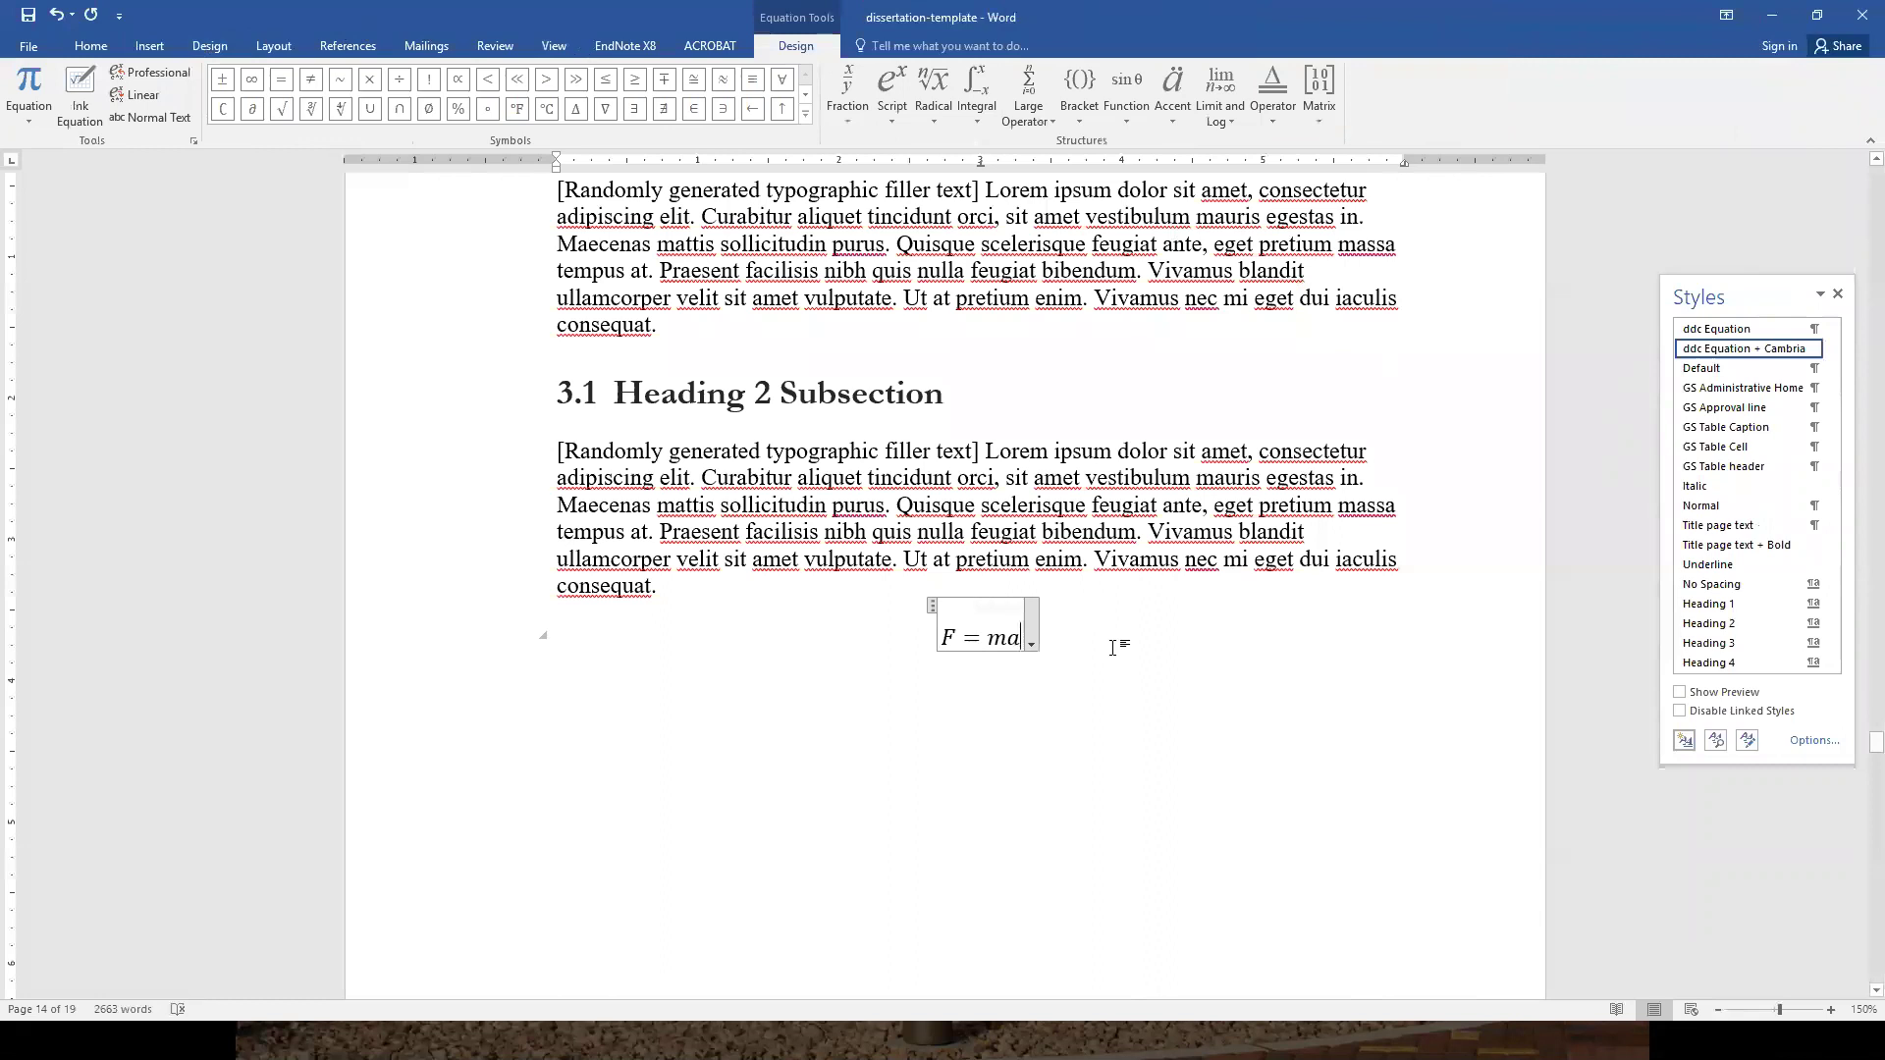
left_click(1112, 646)
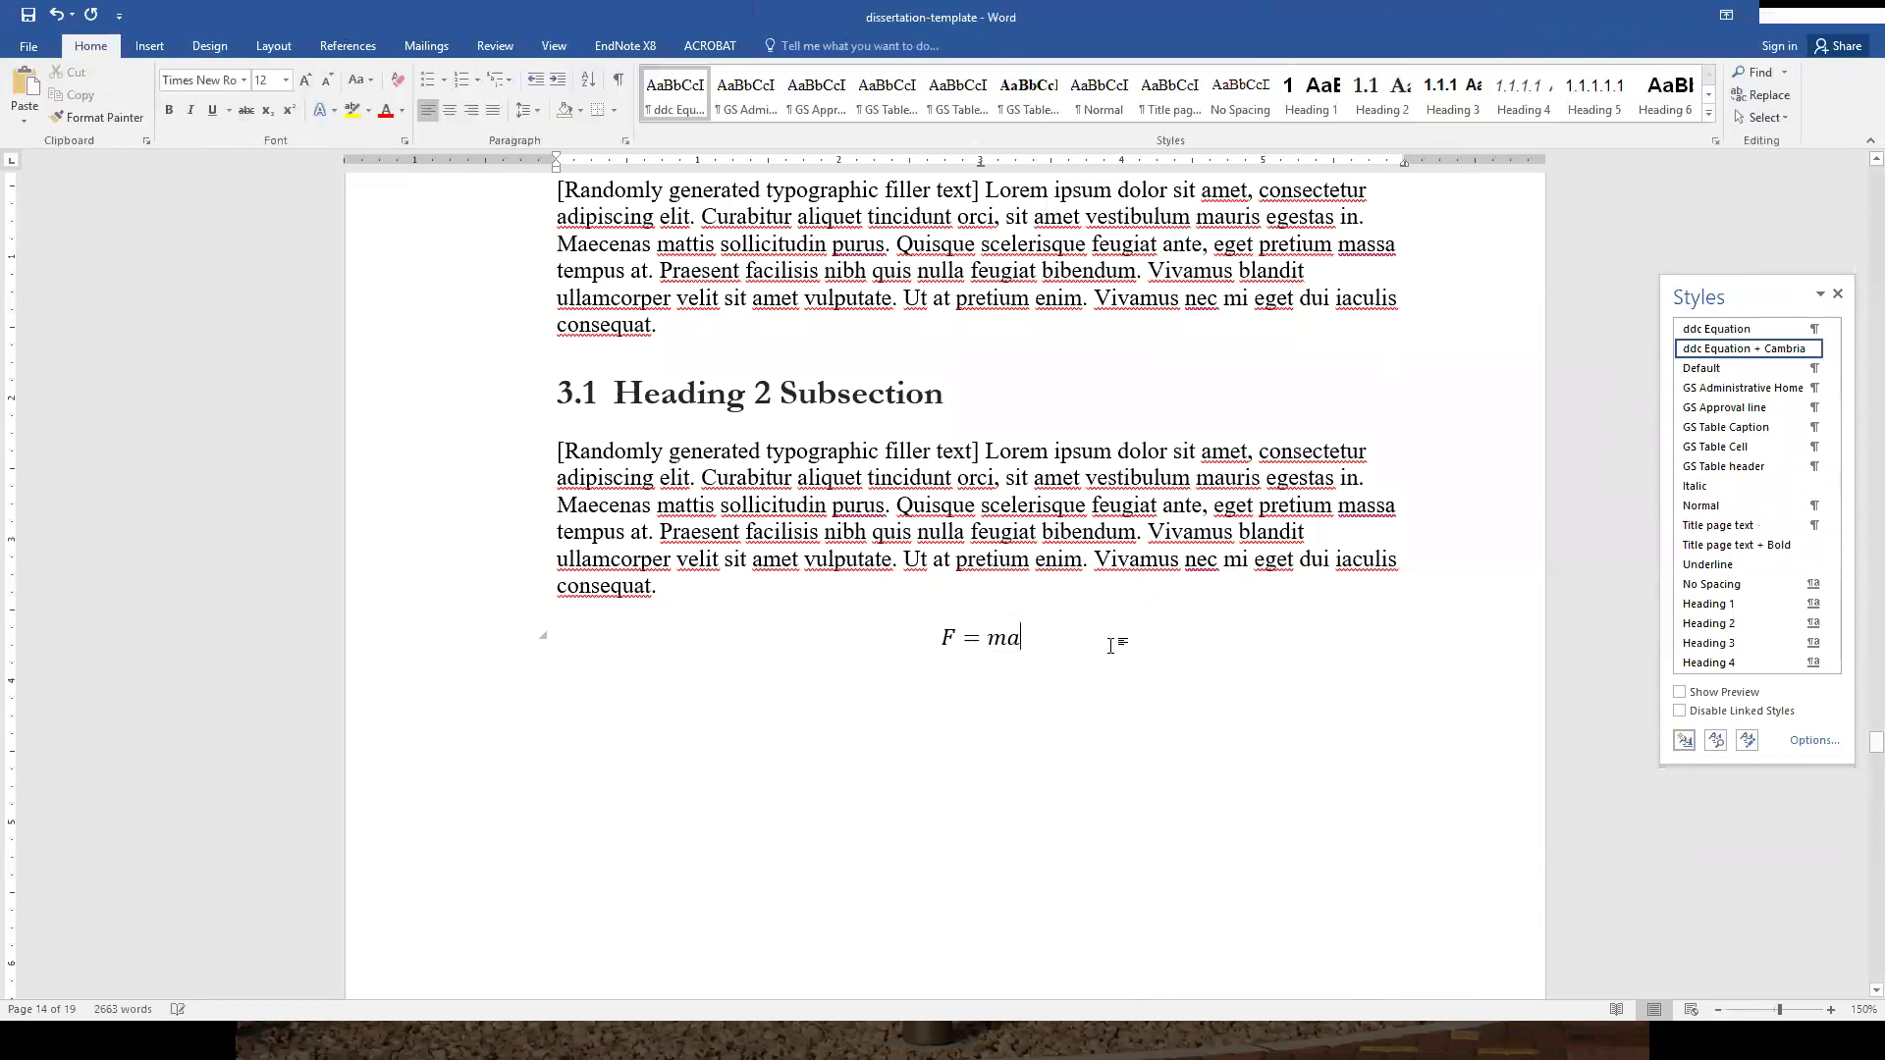
key("Tab")
type("E")
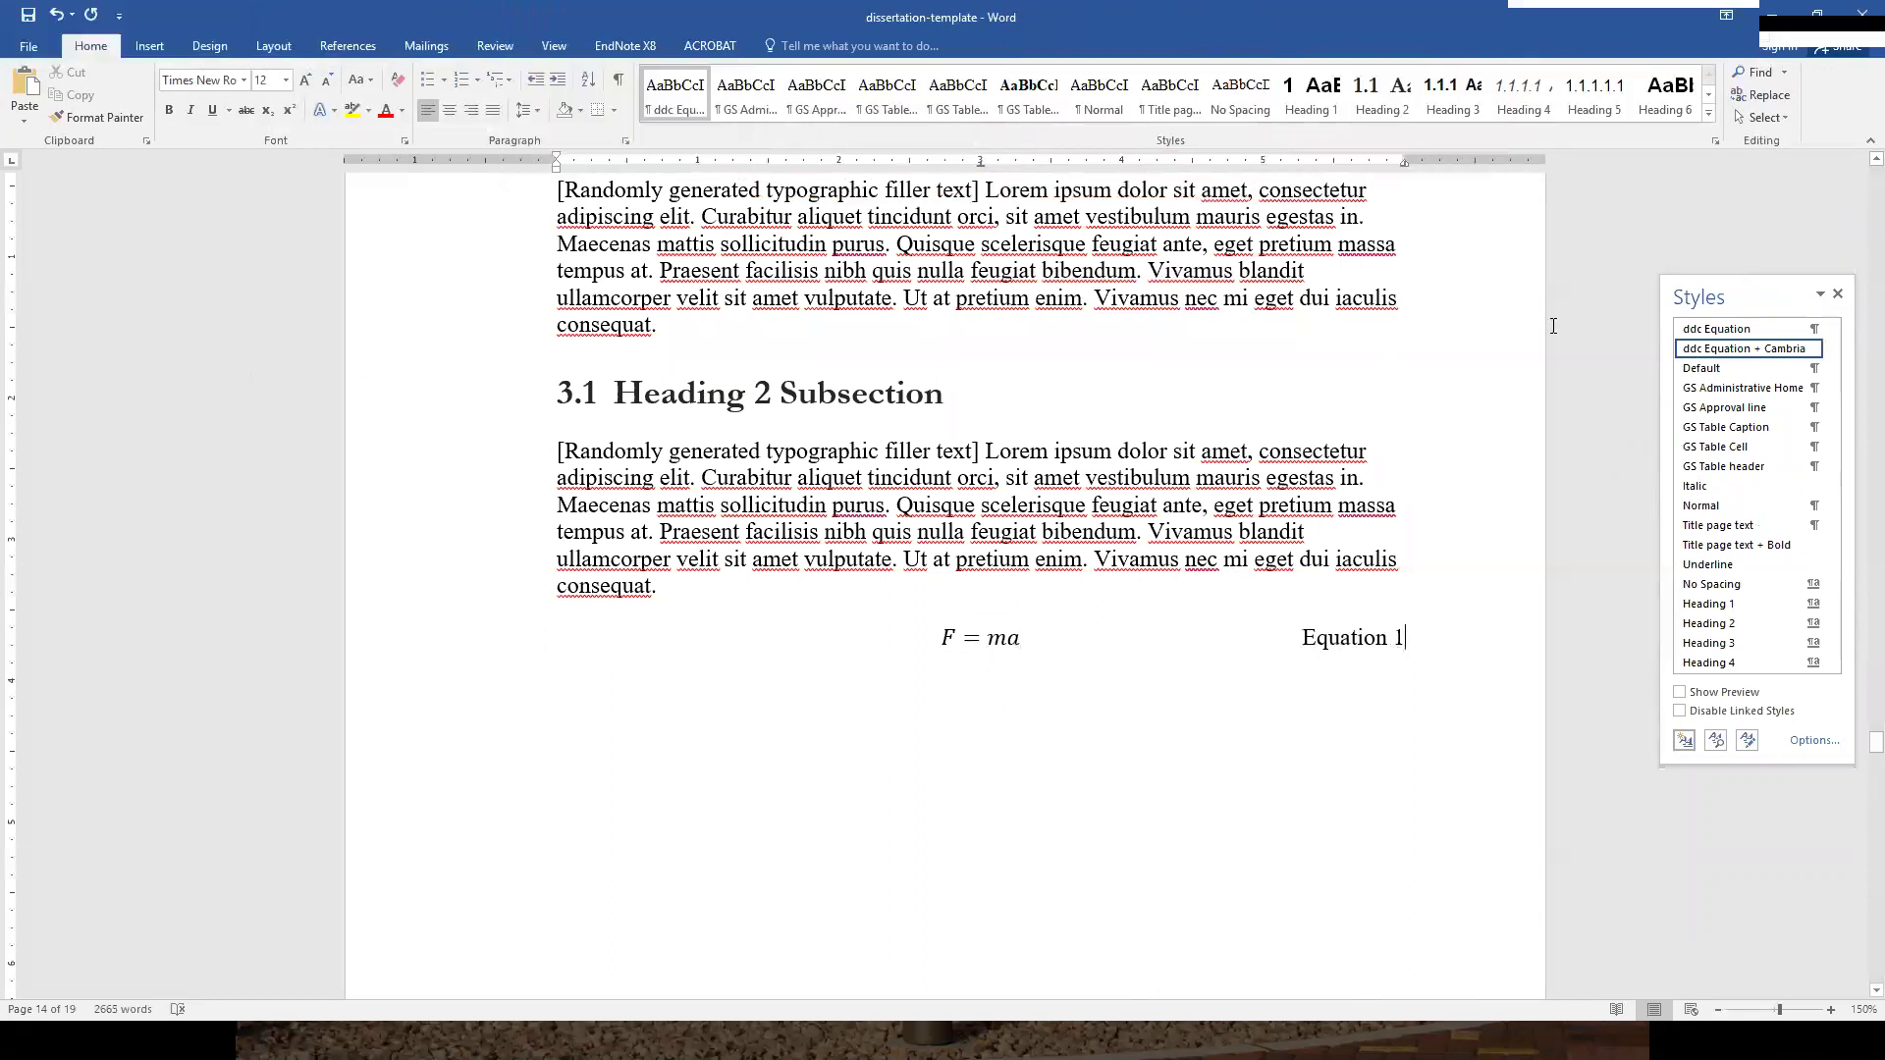
- Apply the ddc Equation style to the equation line, update the style to match it, and start a new line below
left_click(1783, 331)
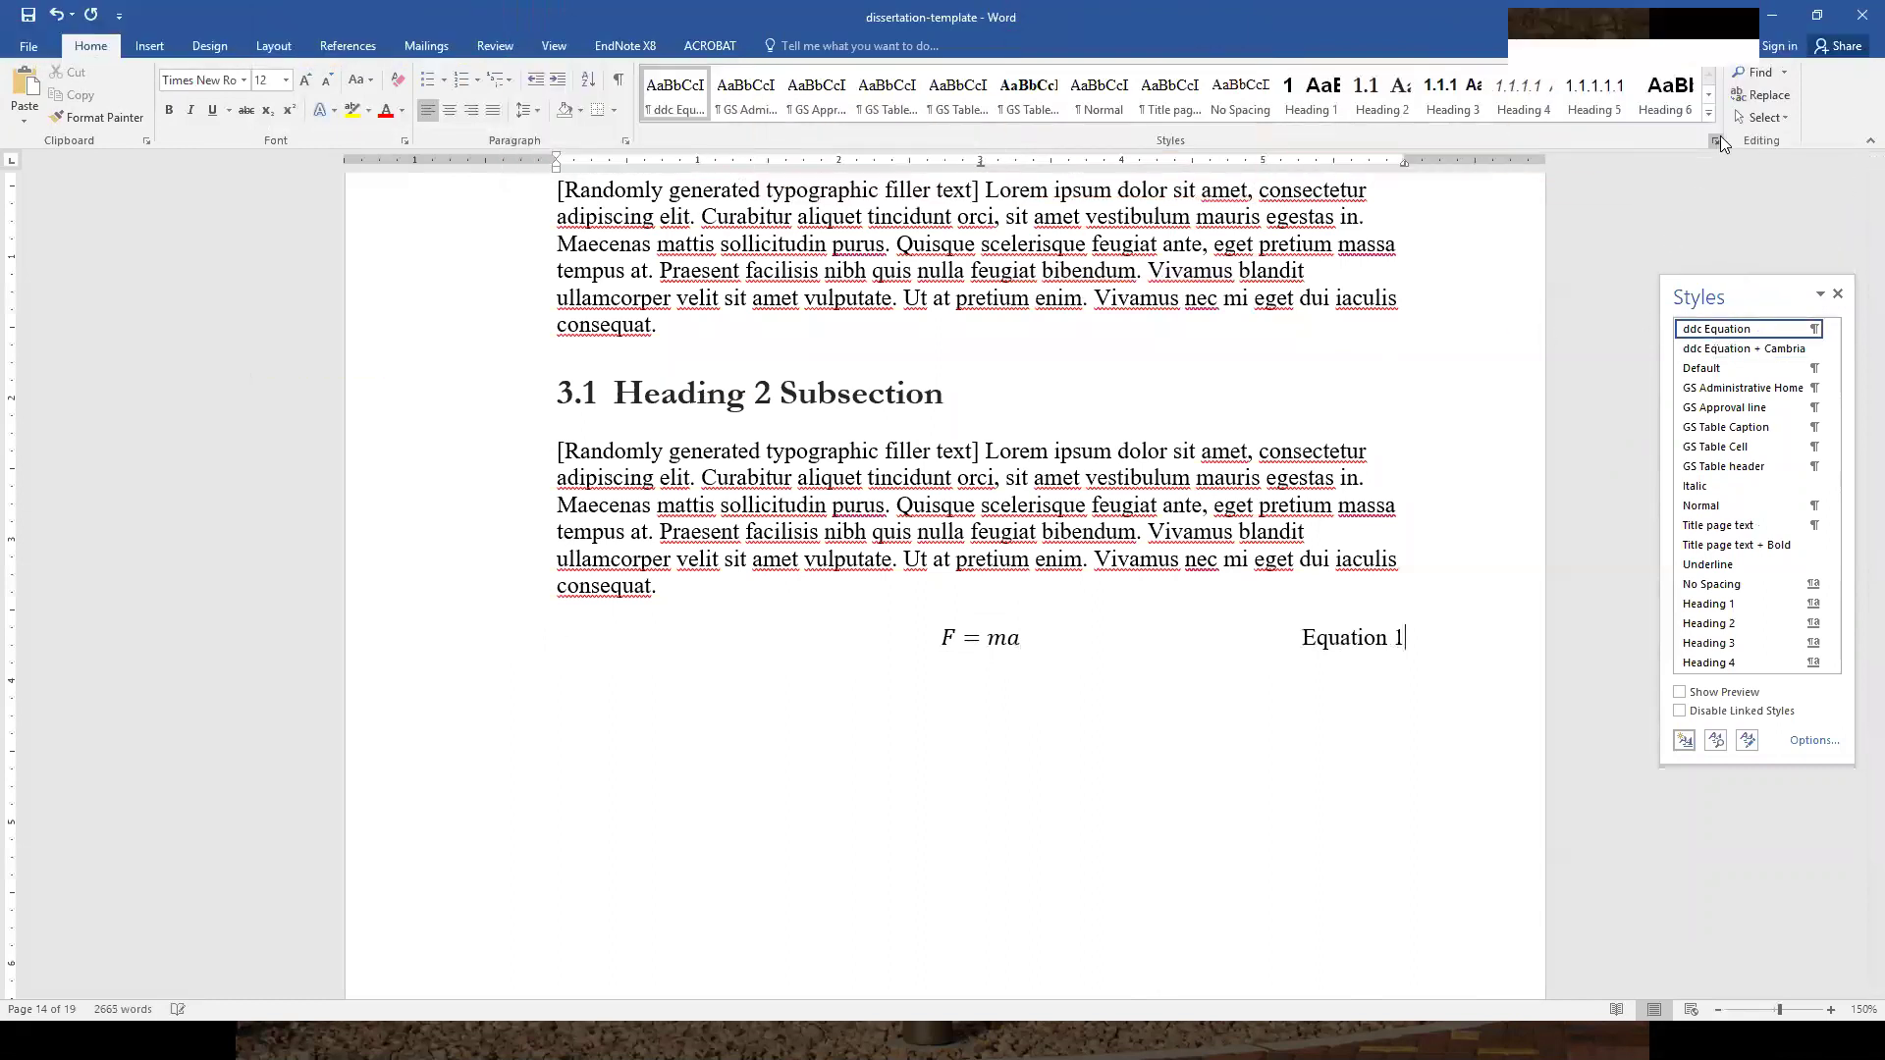
left_click(1813, 328)
left_click(1790, 356)
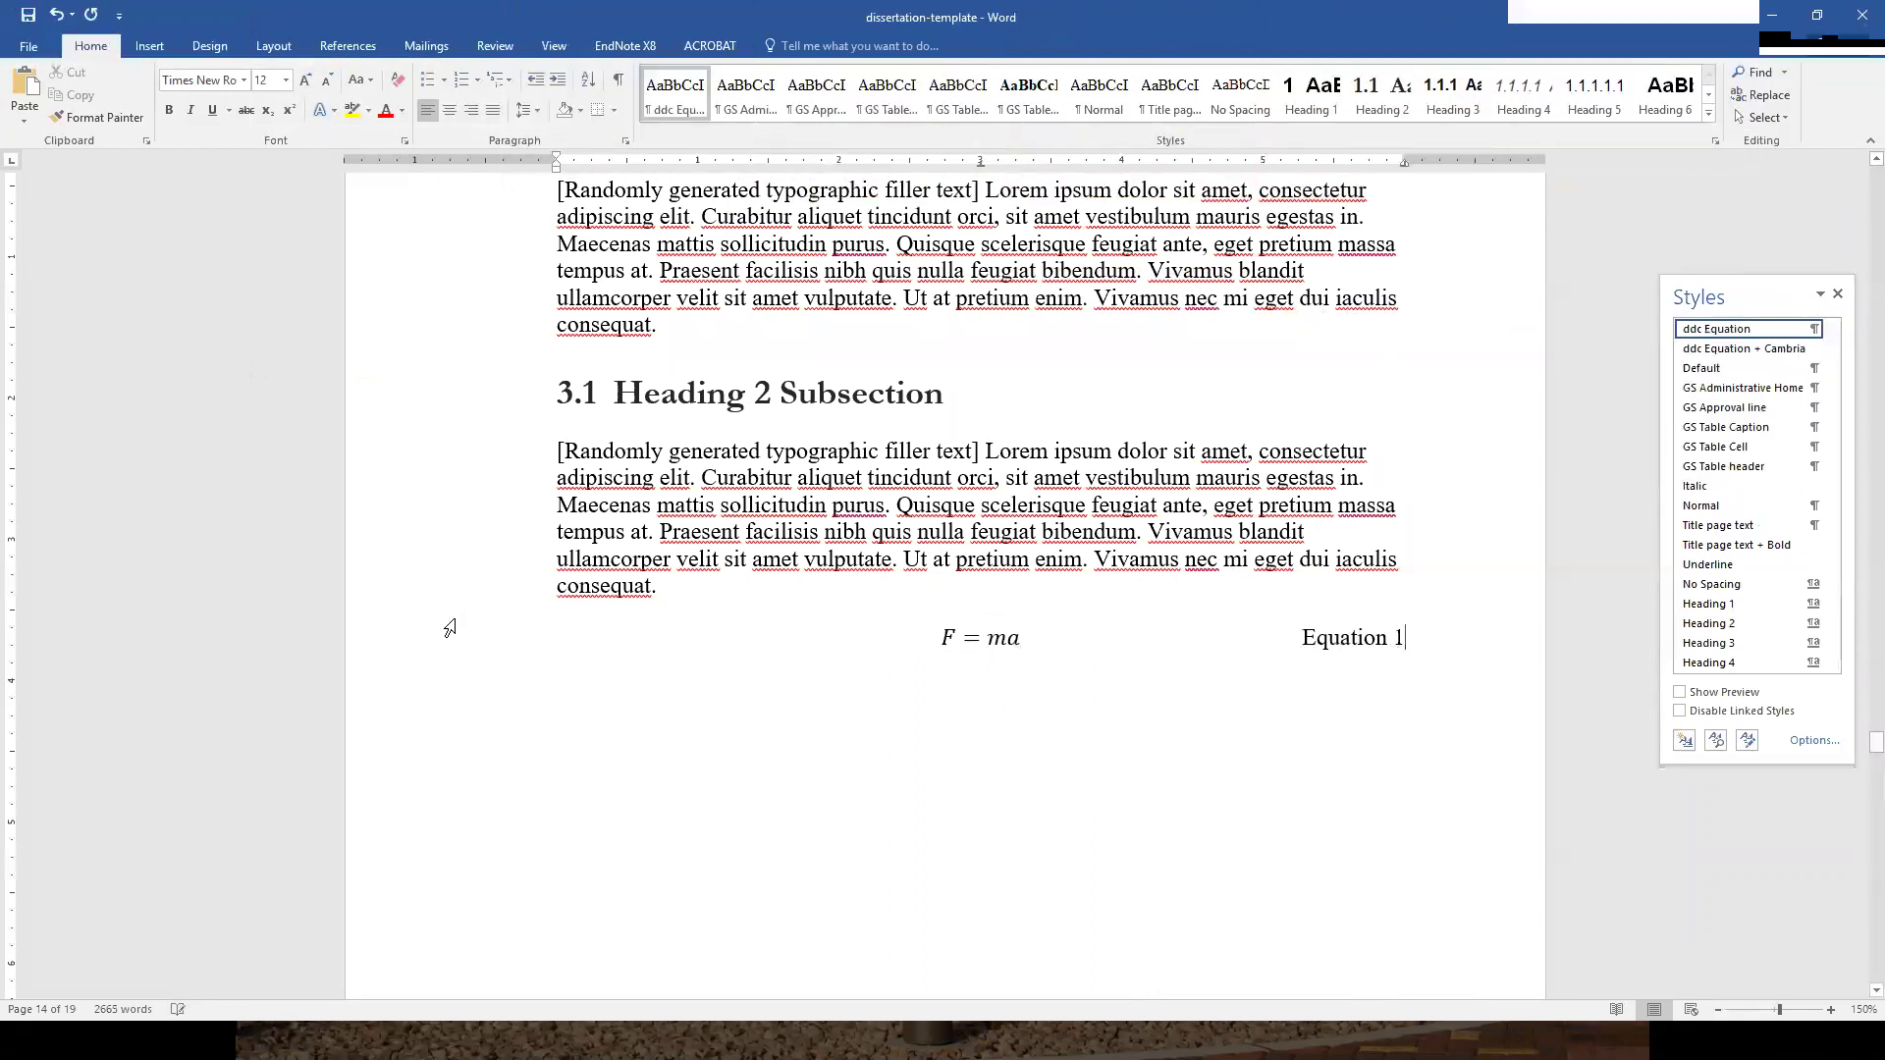
left_click(427, 638)
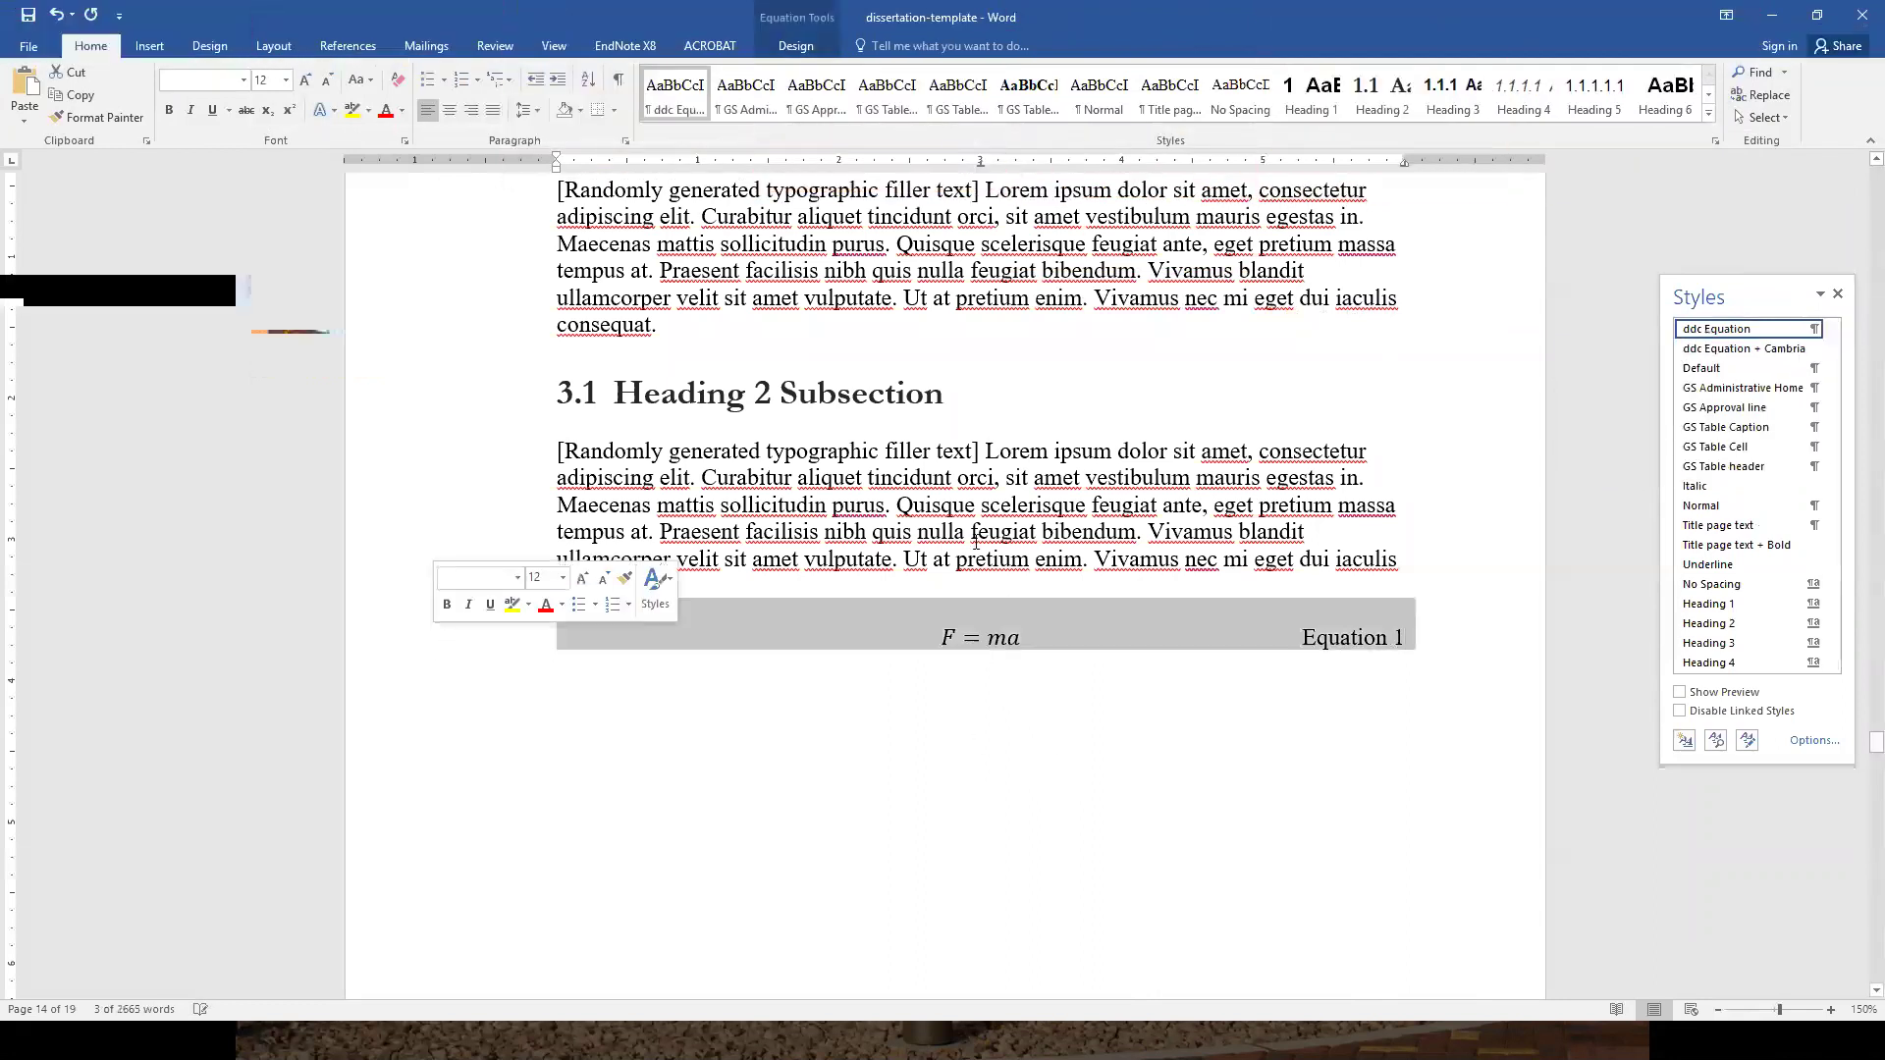
left_click(1813, 328)
left_click(1796, 356)
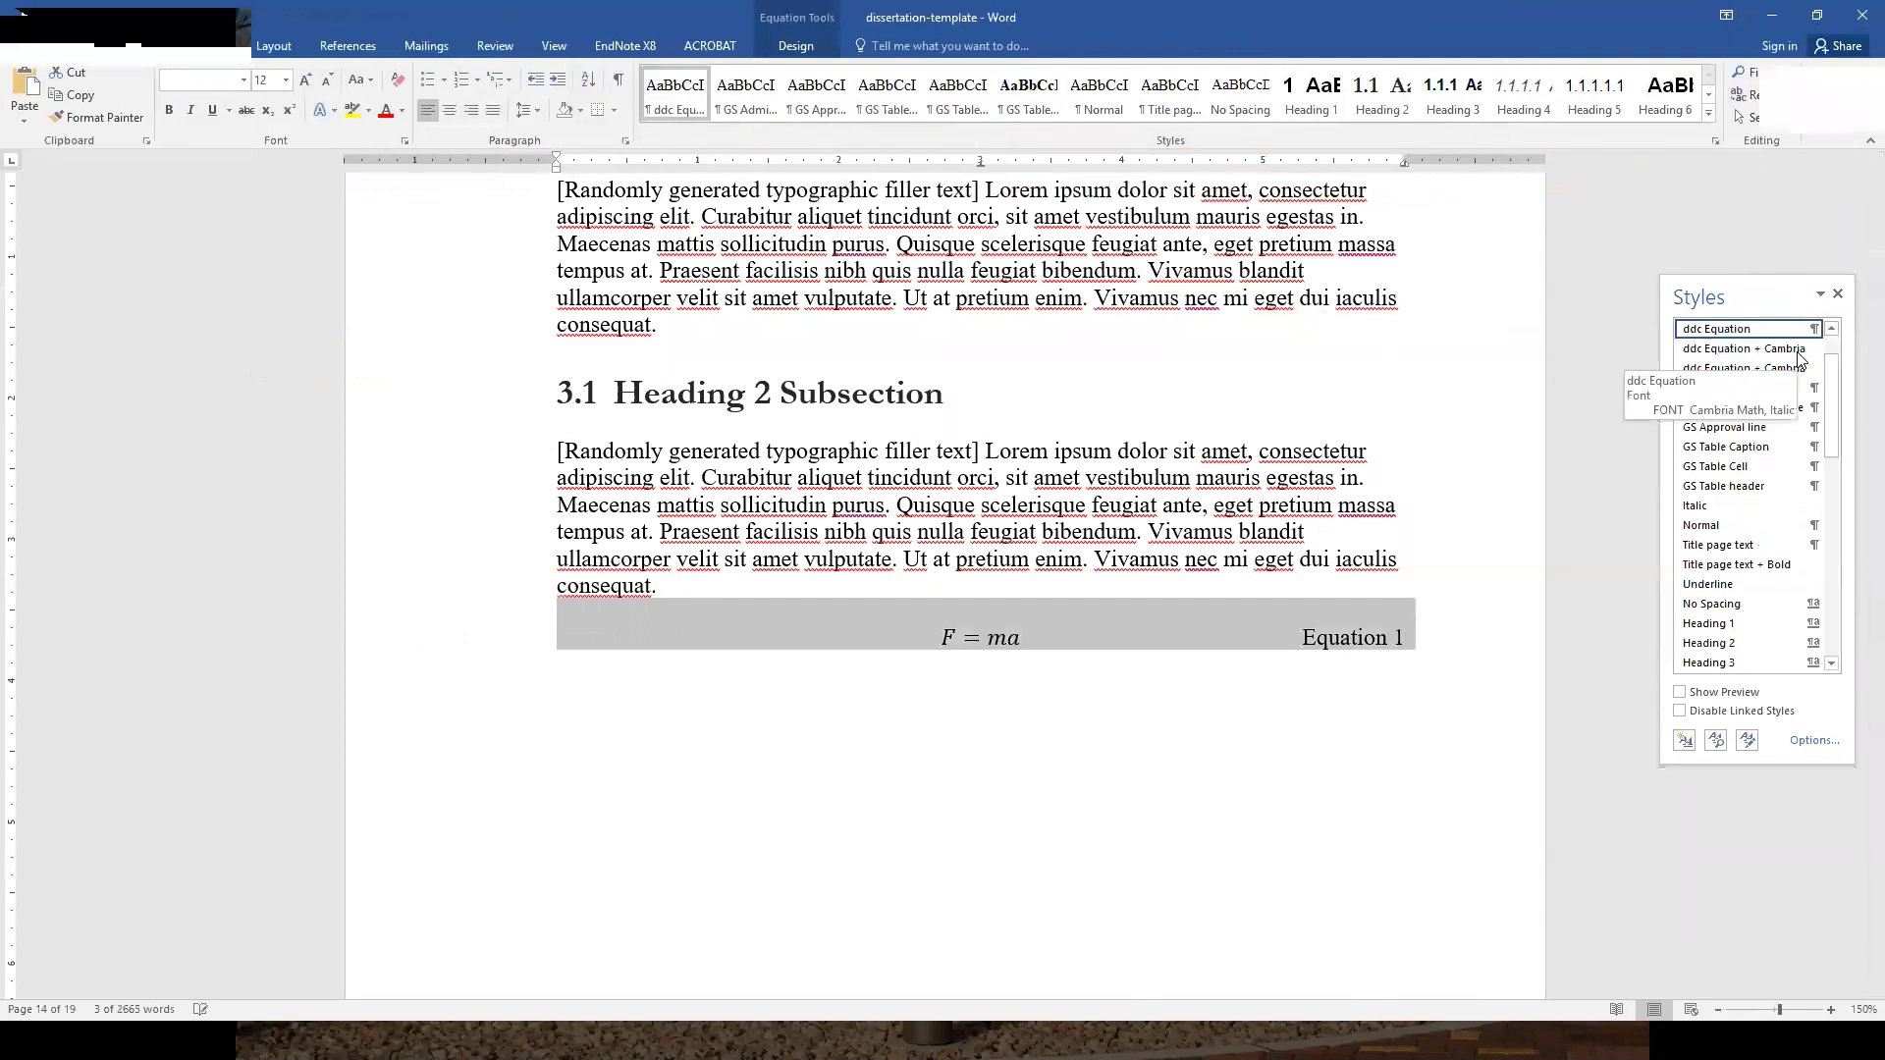
left_click(1438, 647)
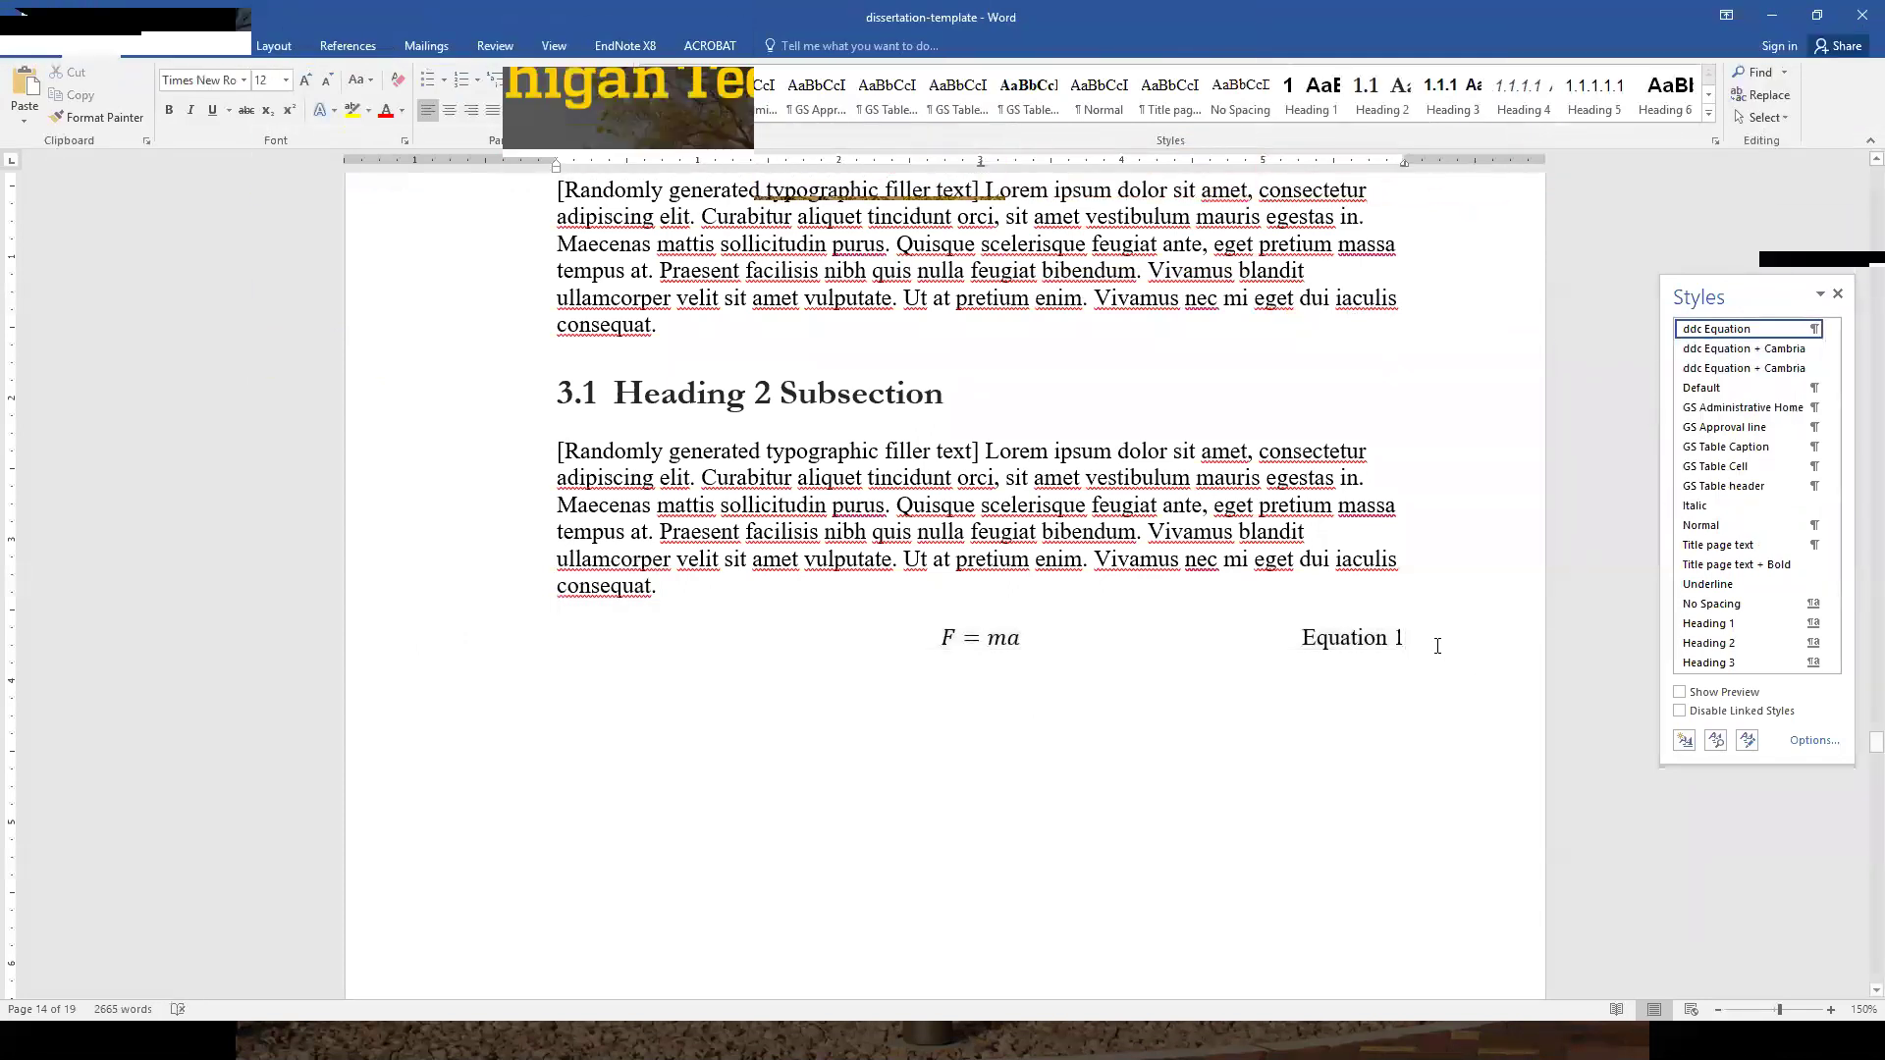
key("Return")
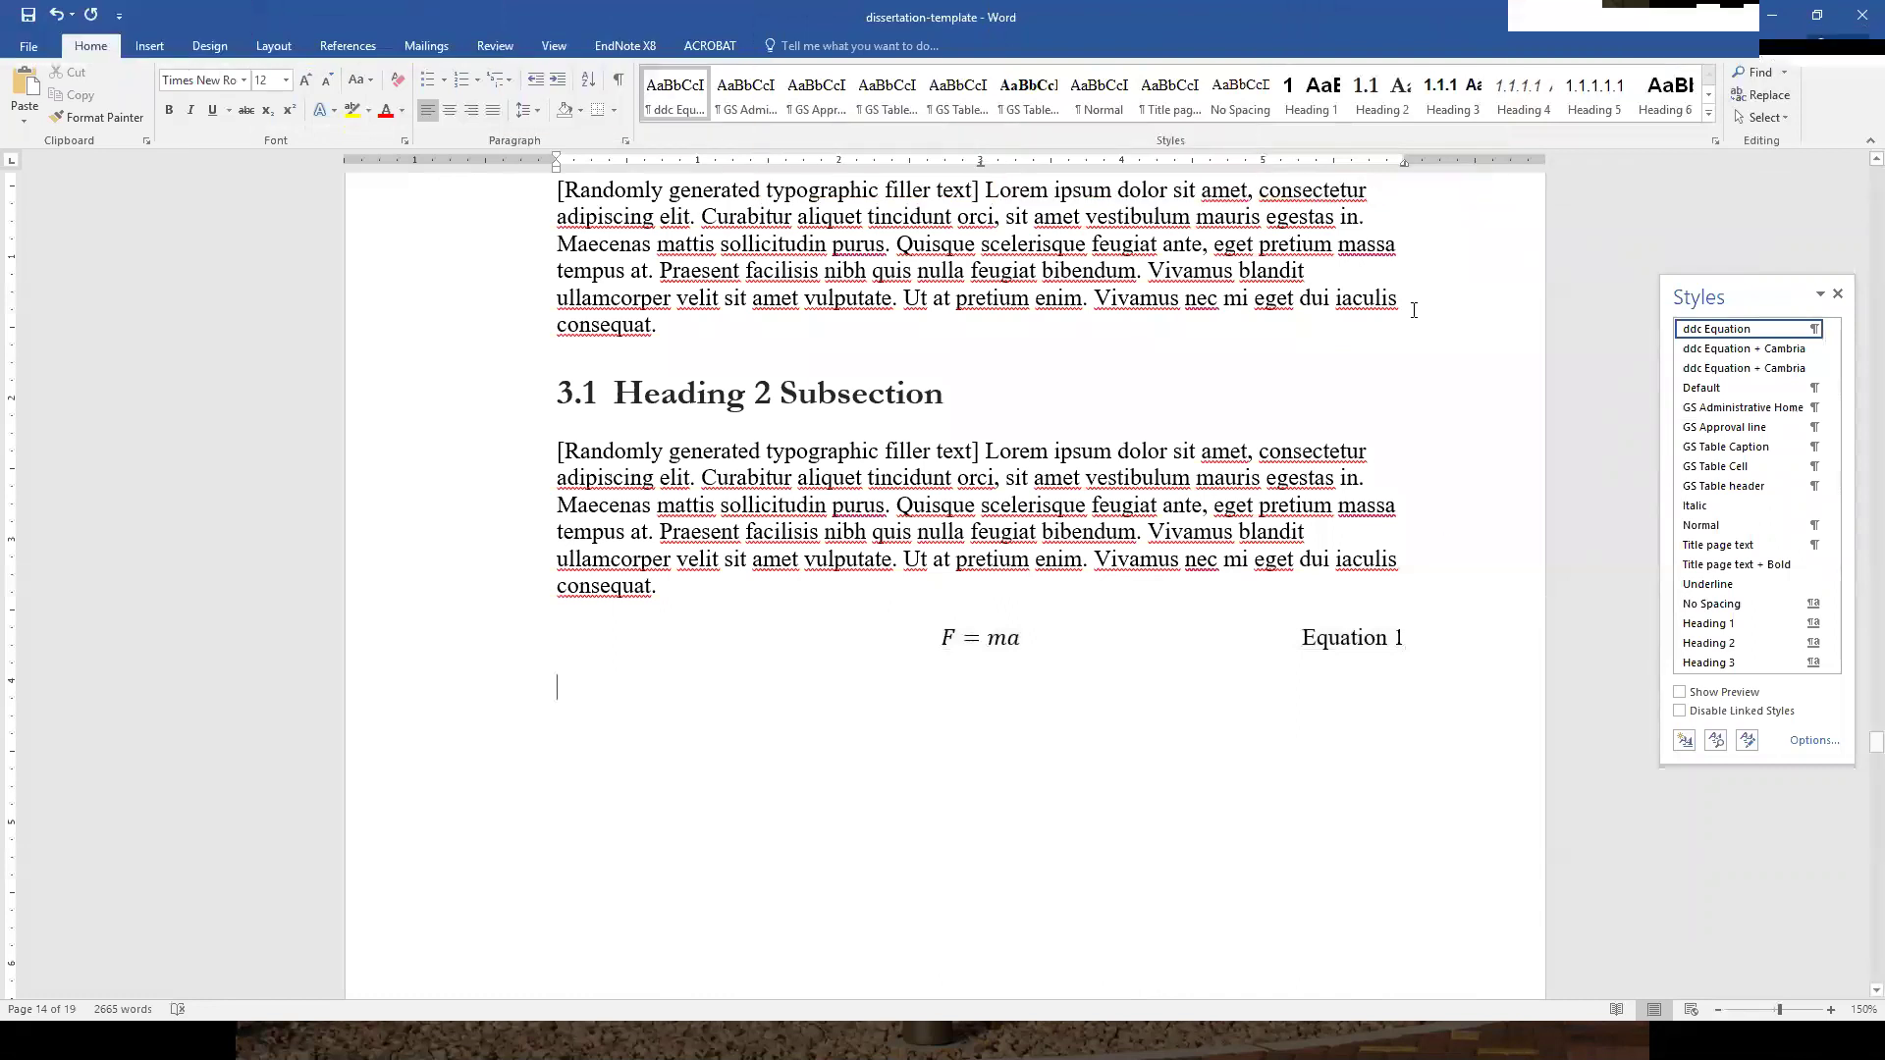
- Below the opening paragraph of "Additional Chapter", add a ddc Equation line with centered "F=ma" and right-aligned "Equation 0"
scroll(923, 646, "up", 3)
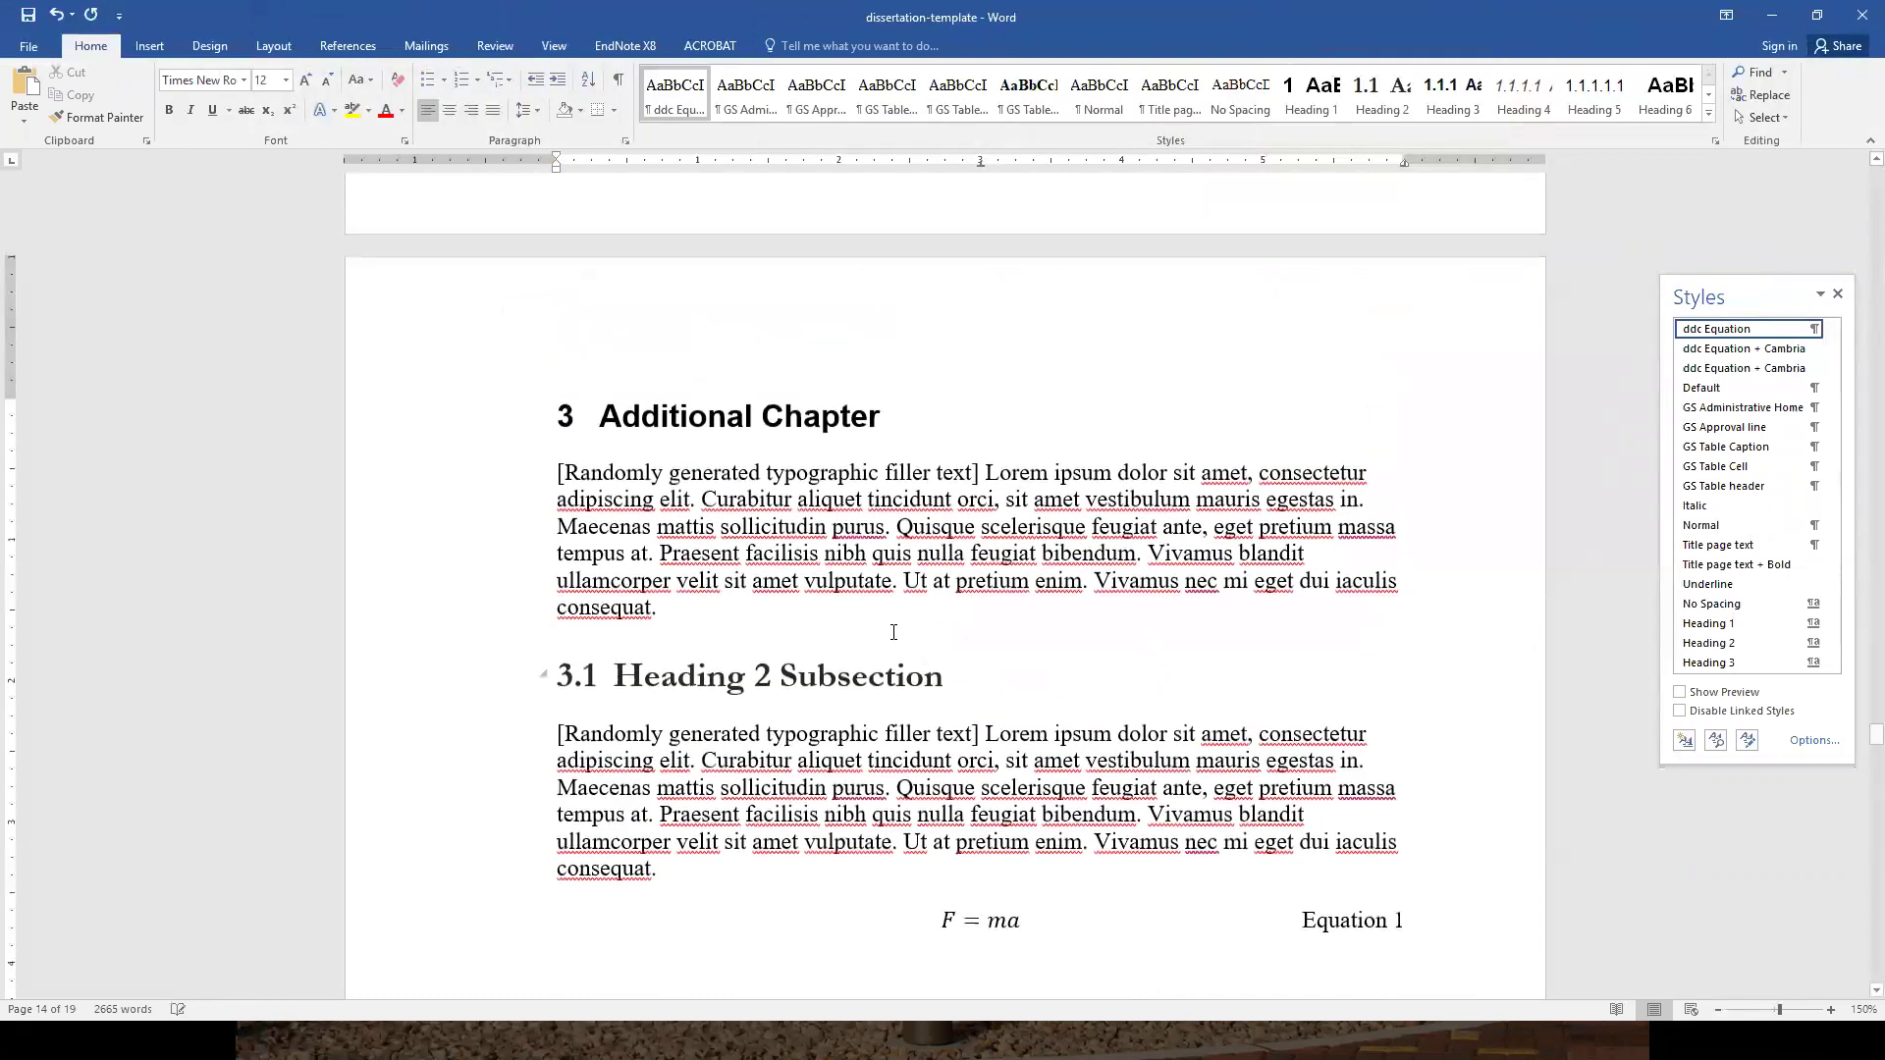
left_click(827, 606)
key("Return")
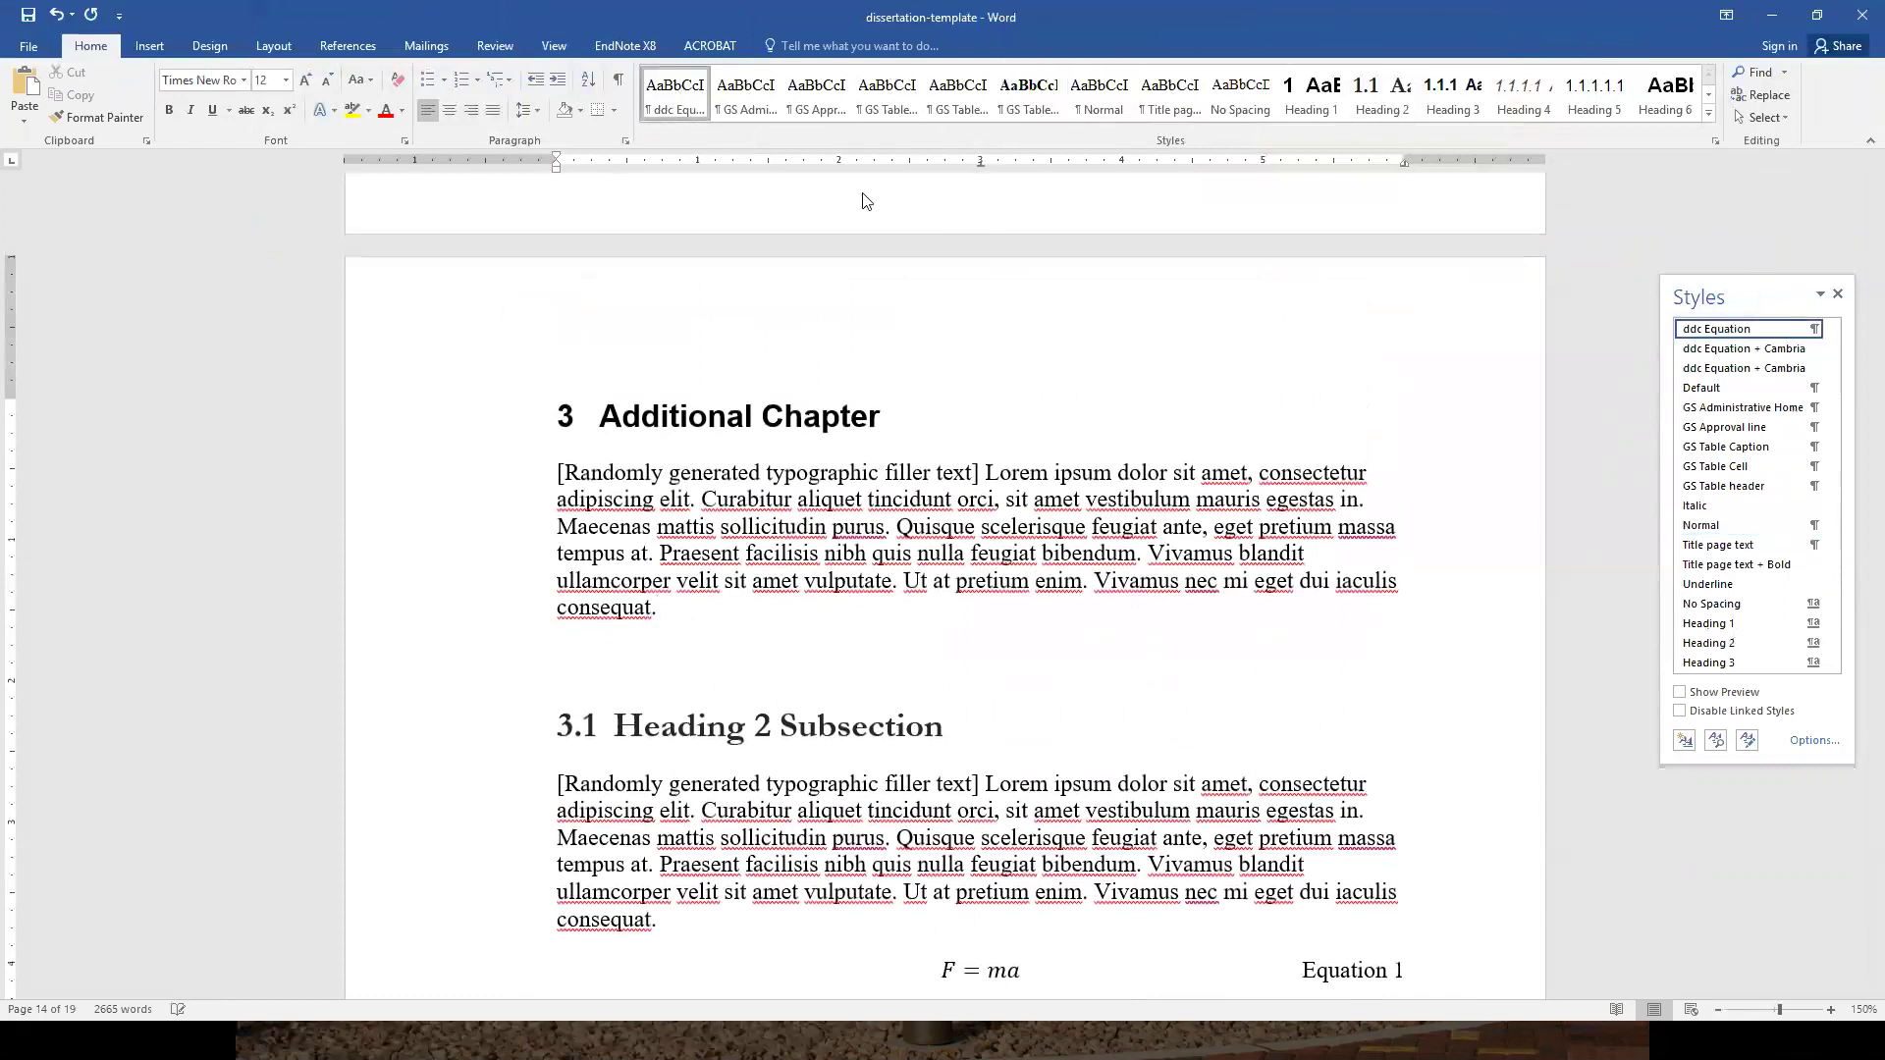
type("f-")
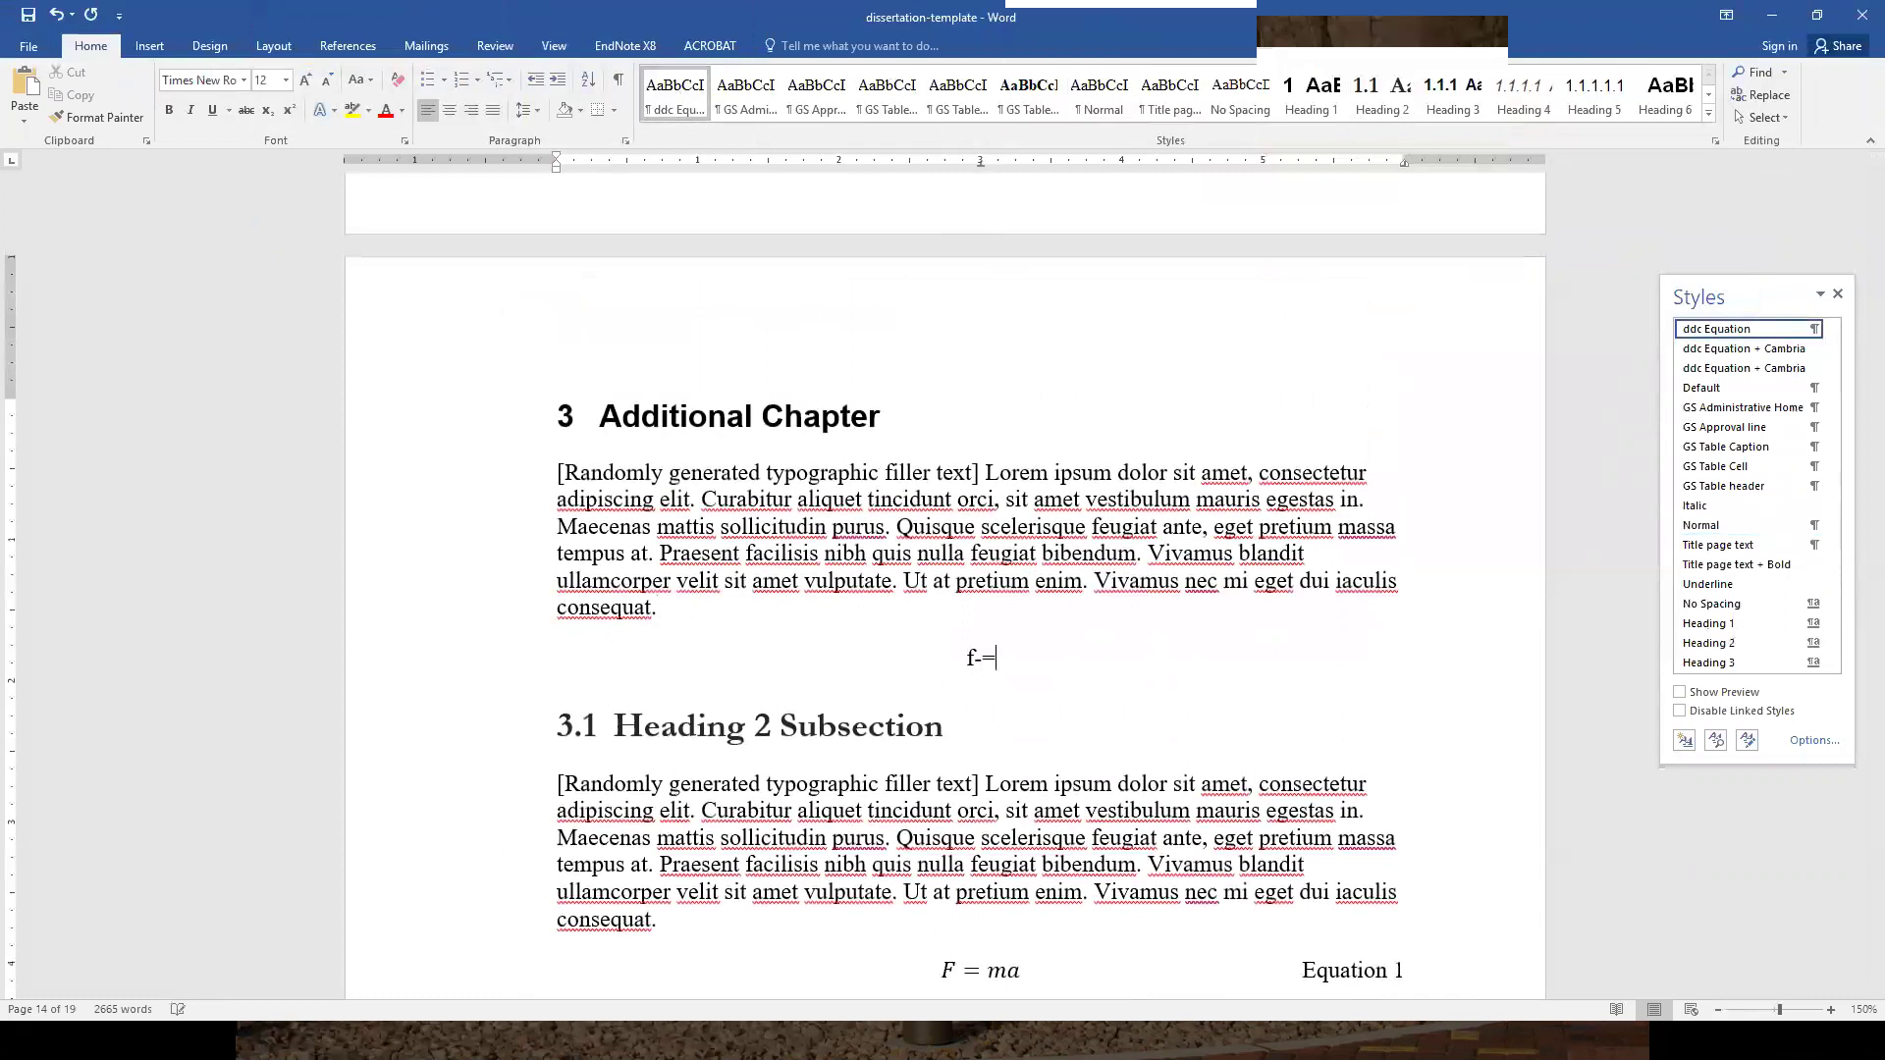
type("=")
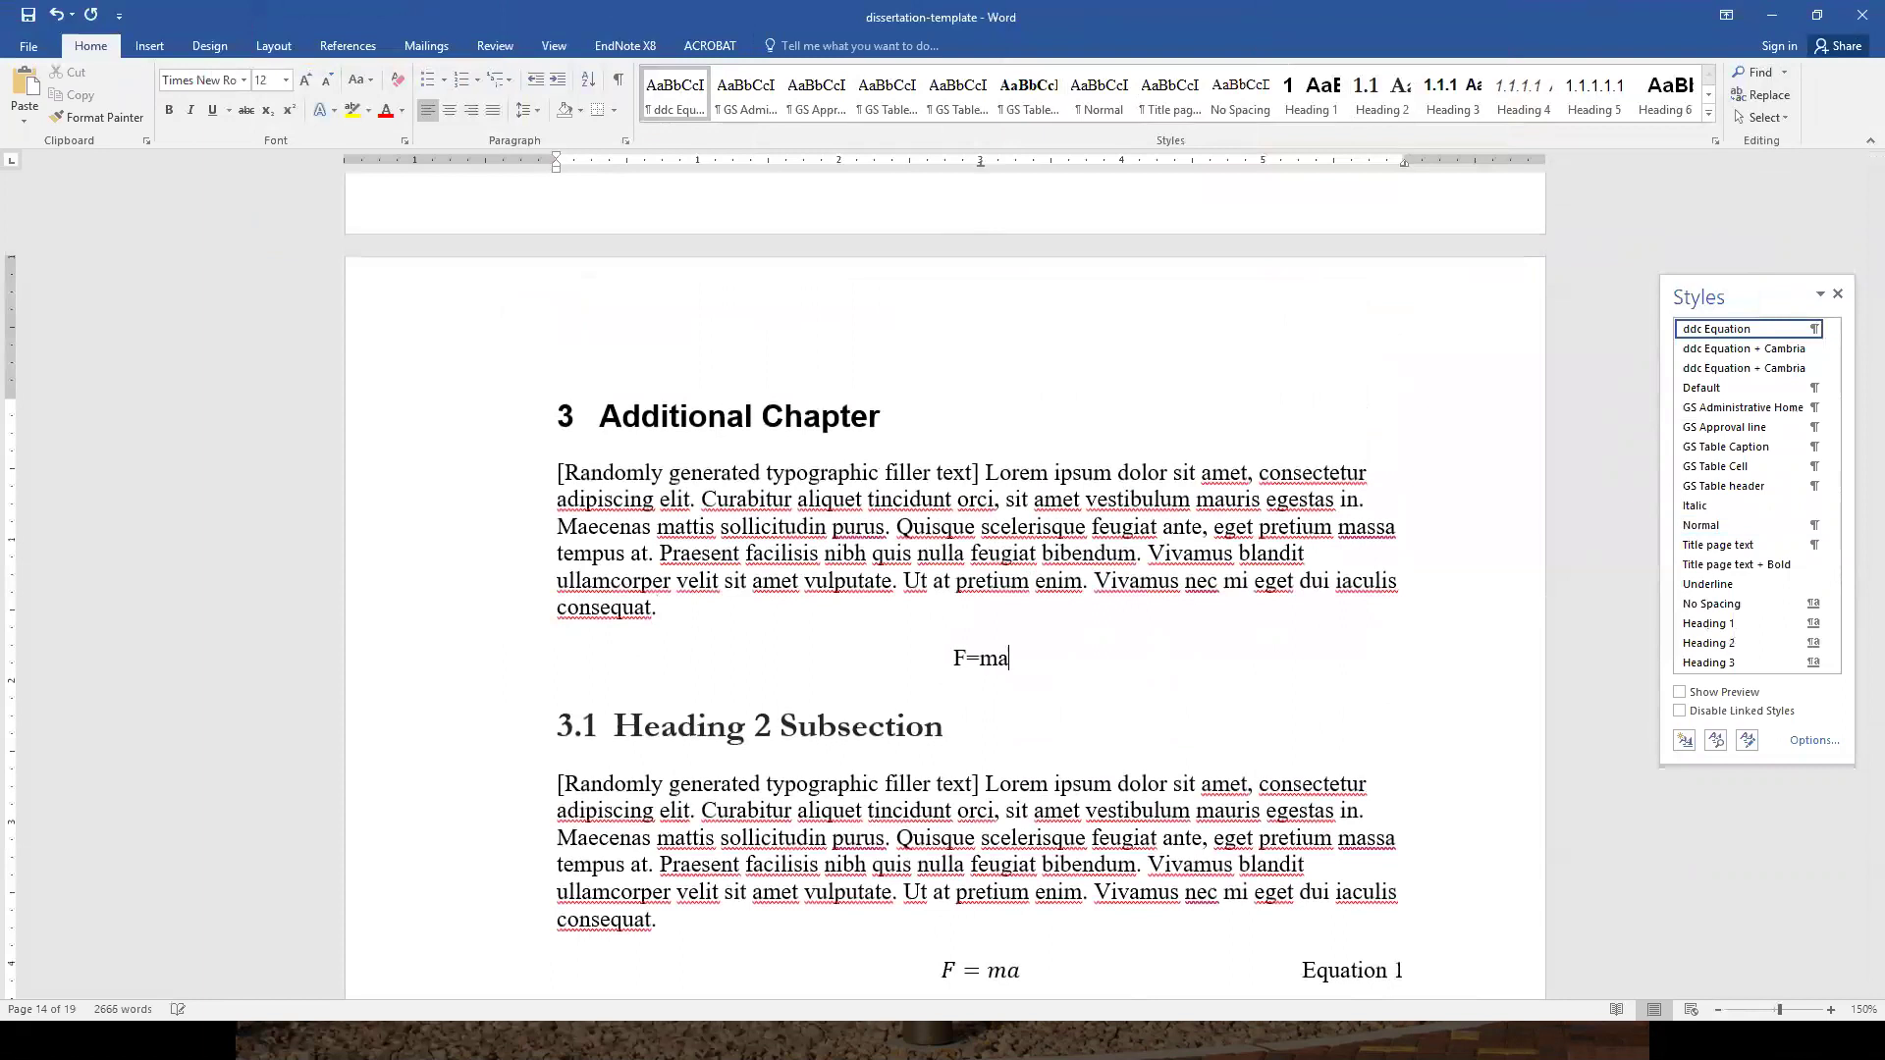
type("Equation 0")
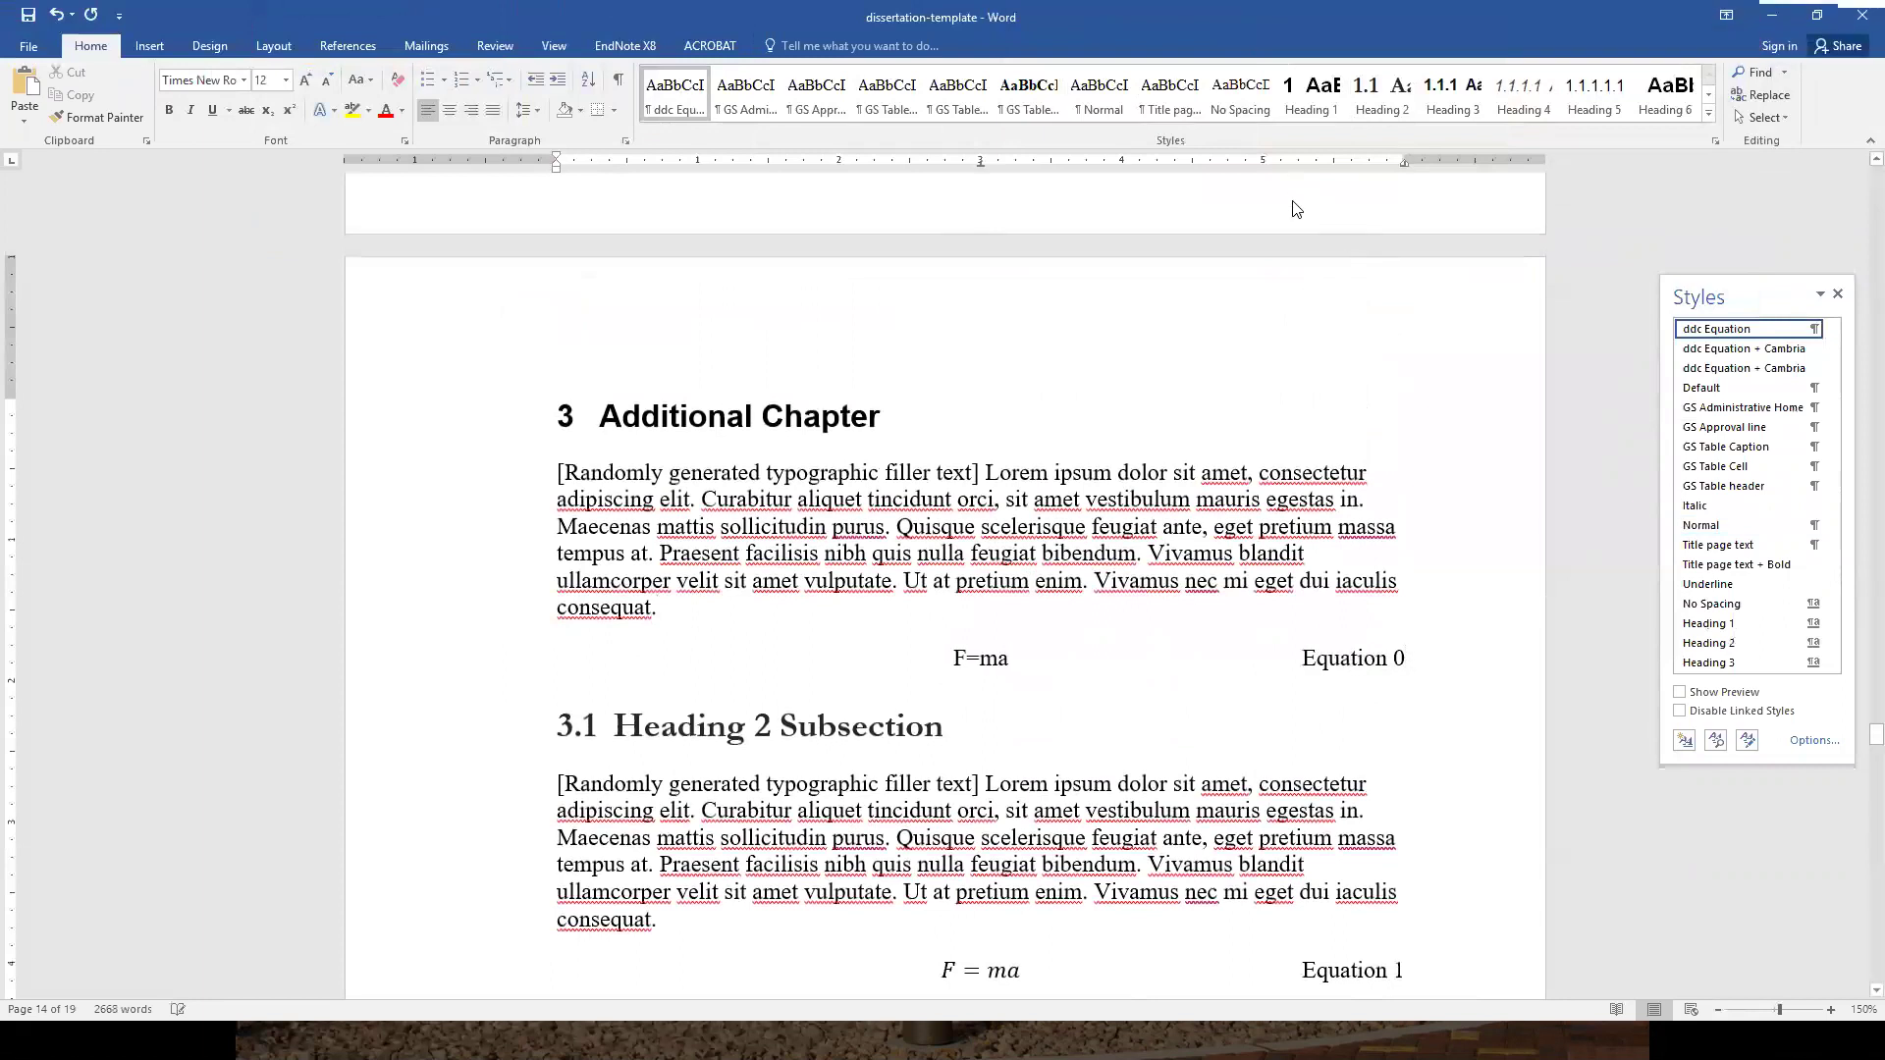
- Set the section 3.1 filler paragraph to double line spacing, with 0 pt before and 18 pt after
left_click(1326, 605)
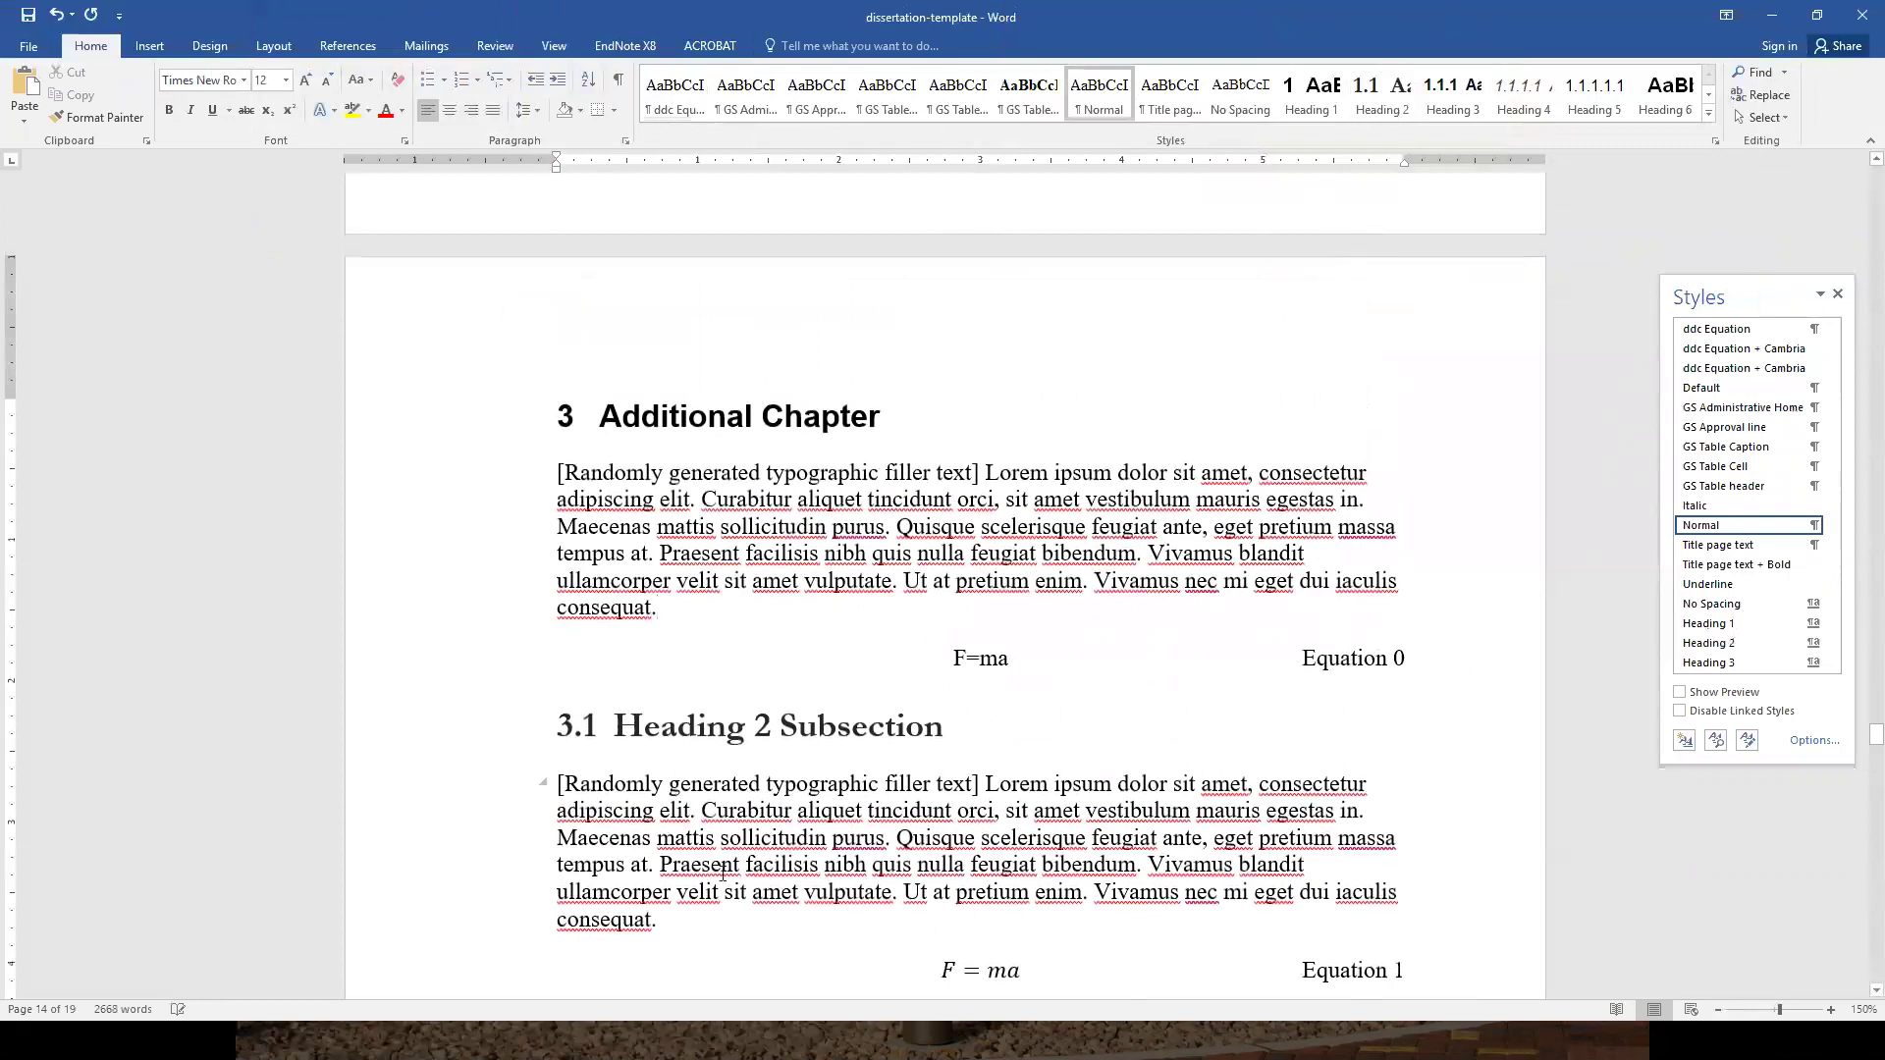
left_click_drag(510, 785, 514, 924)
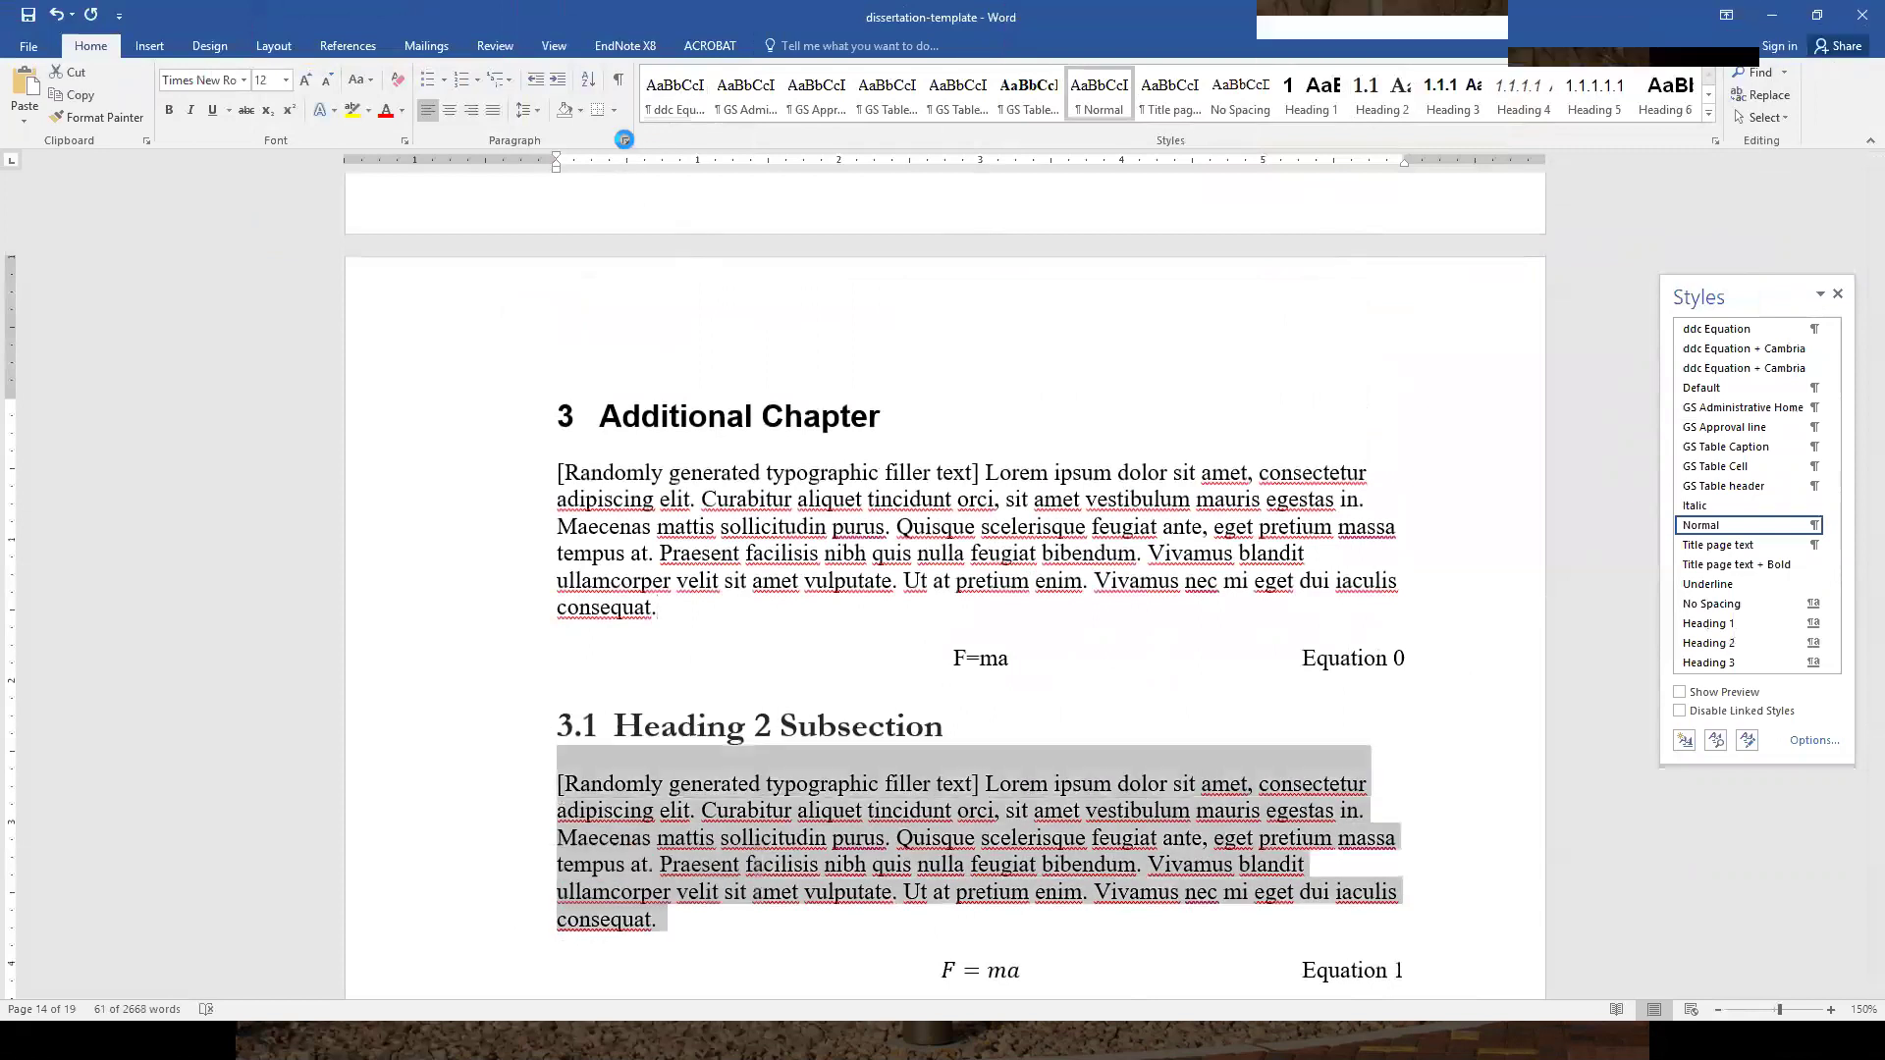
left_click(625, 140)
left_click(888, 546)
left_click(889, 545)
left_click(888, 546)
left_click(889, 532)
left_click(888, 532)
left_click(1051, 550)
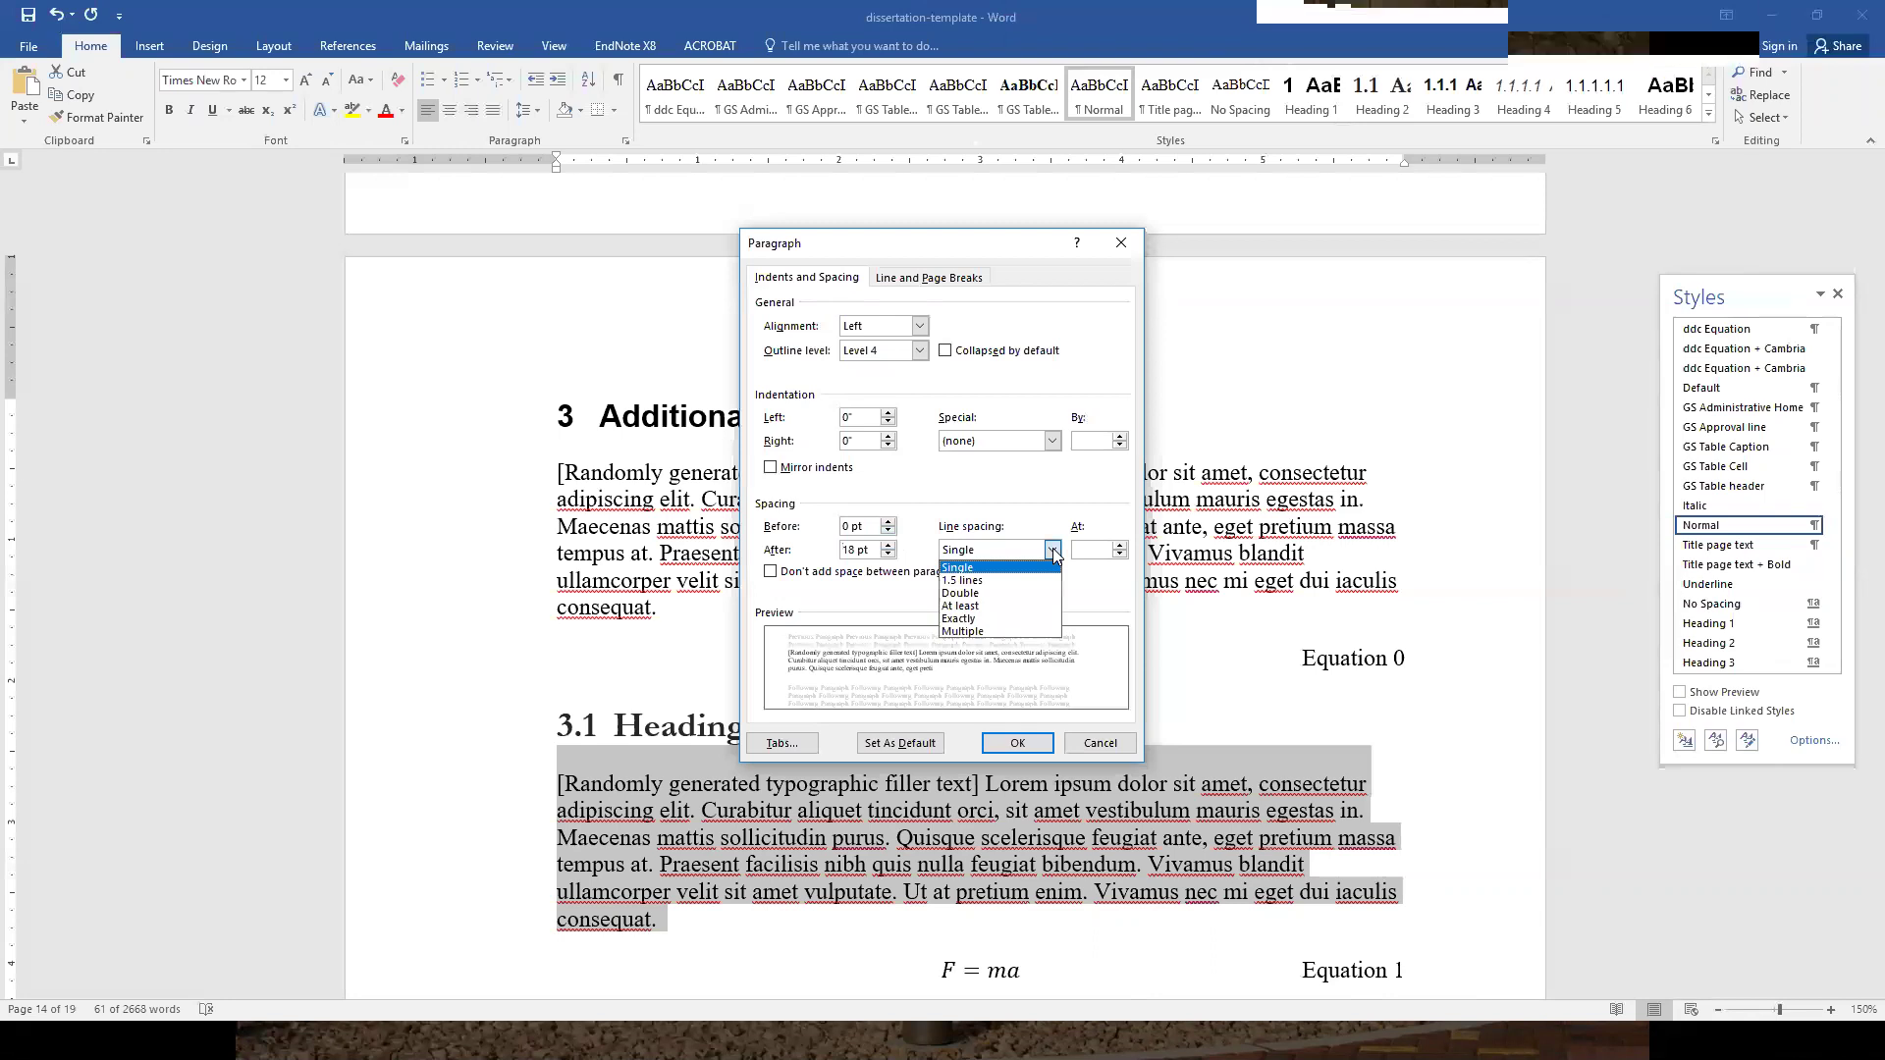
left_click(992, 594)
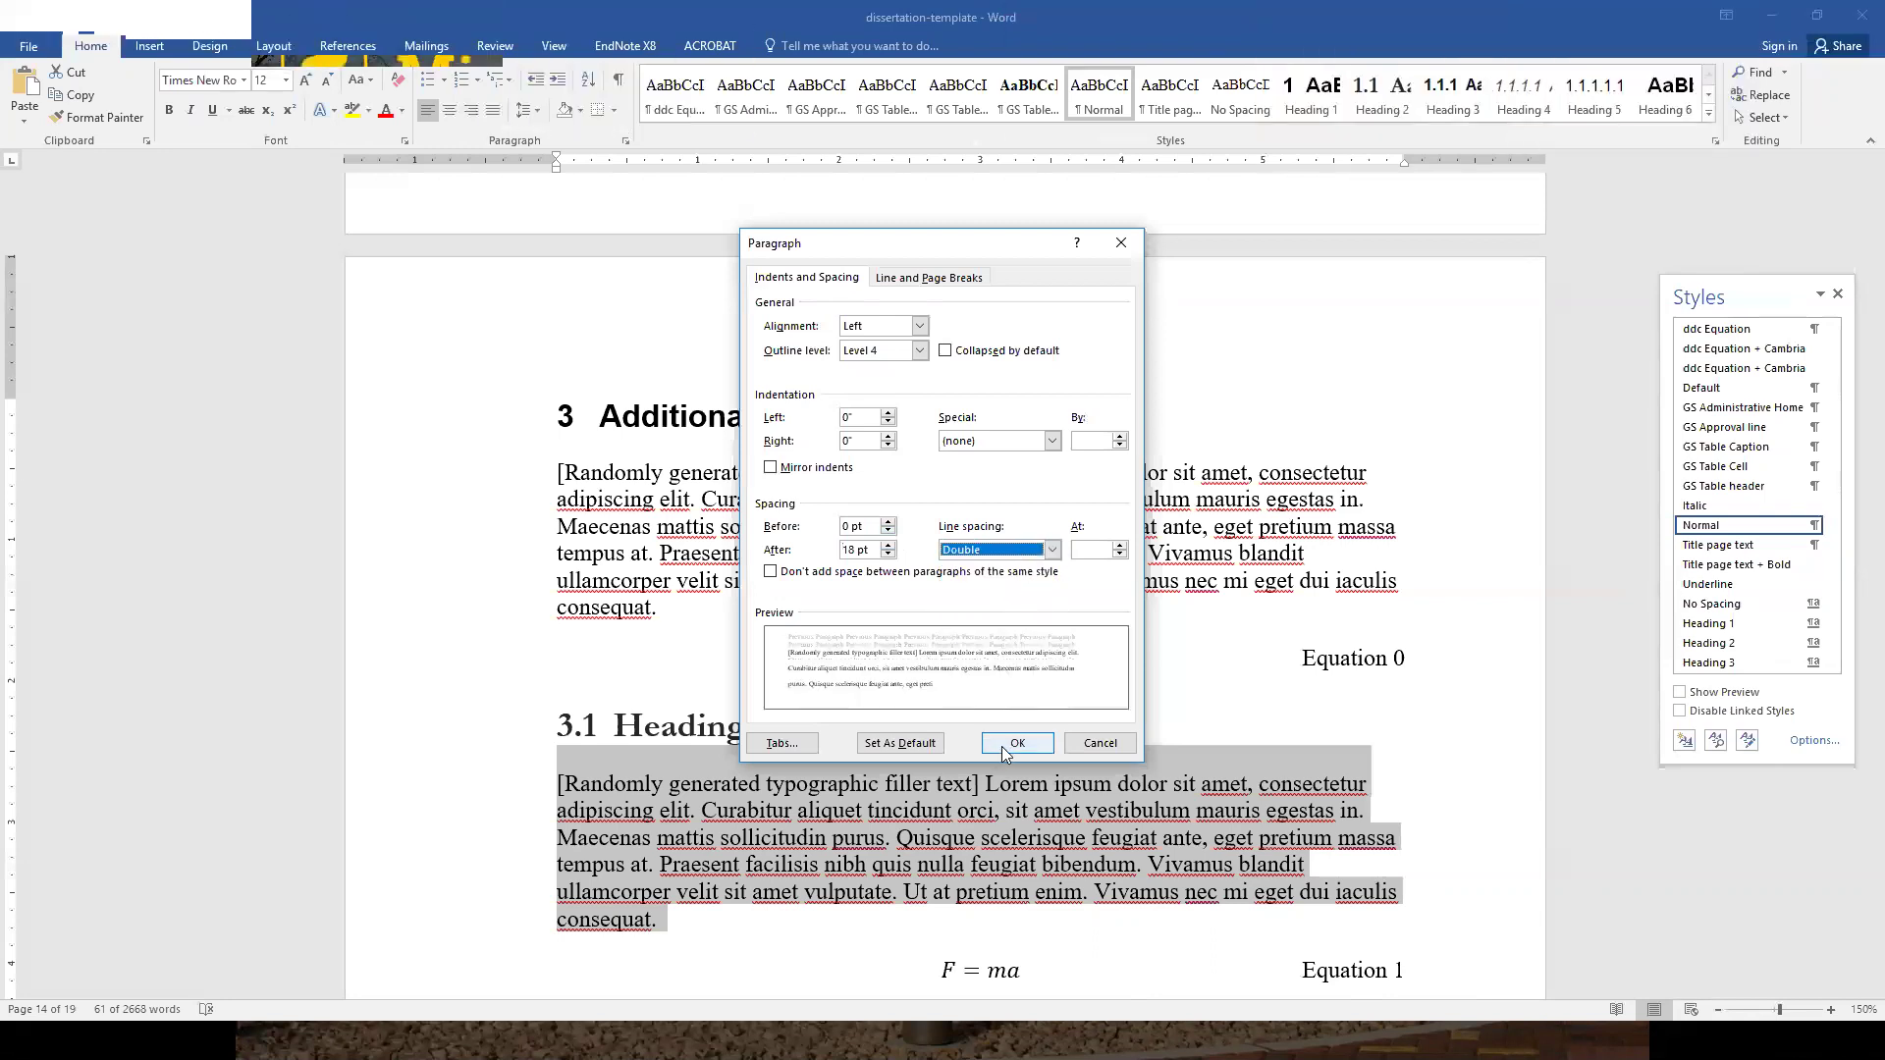
left_click(1001, 741)
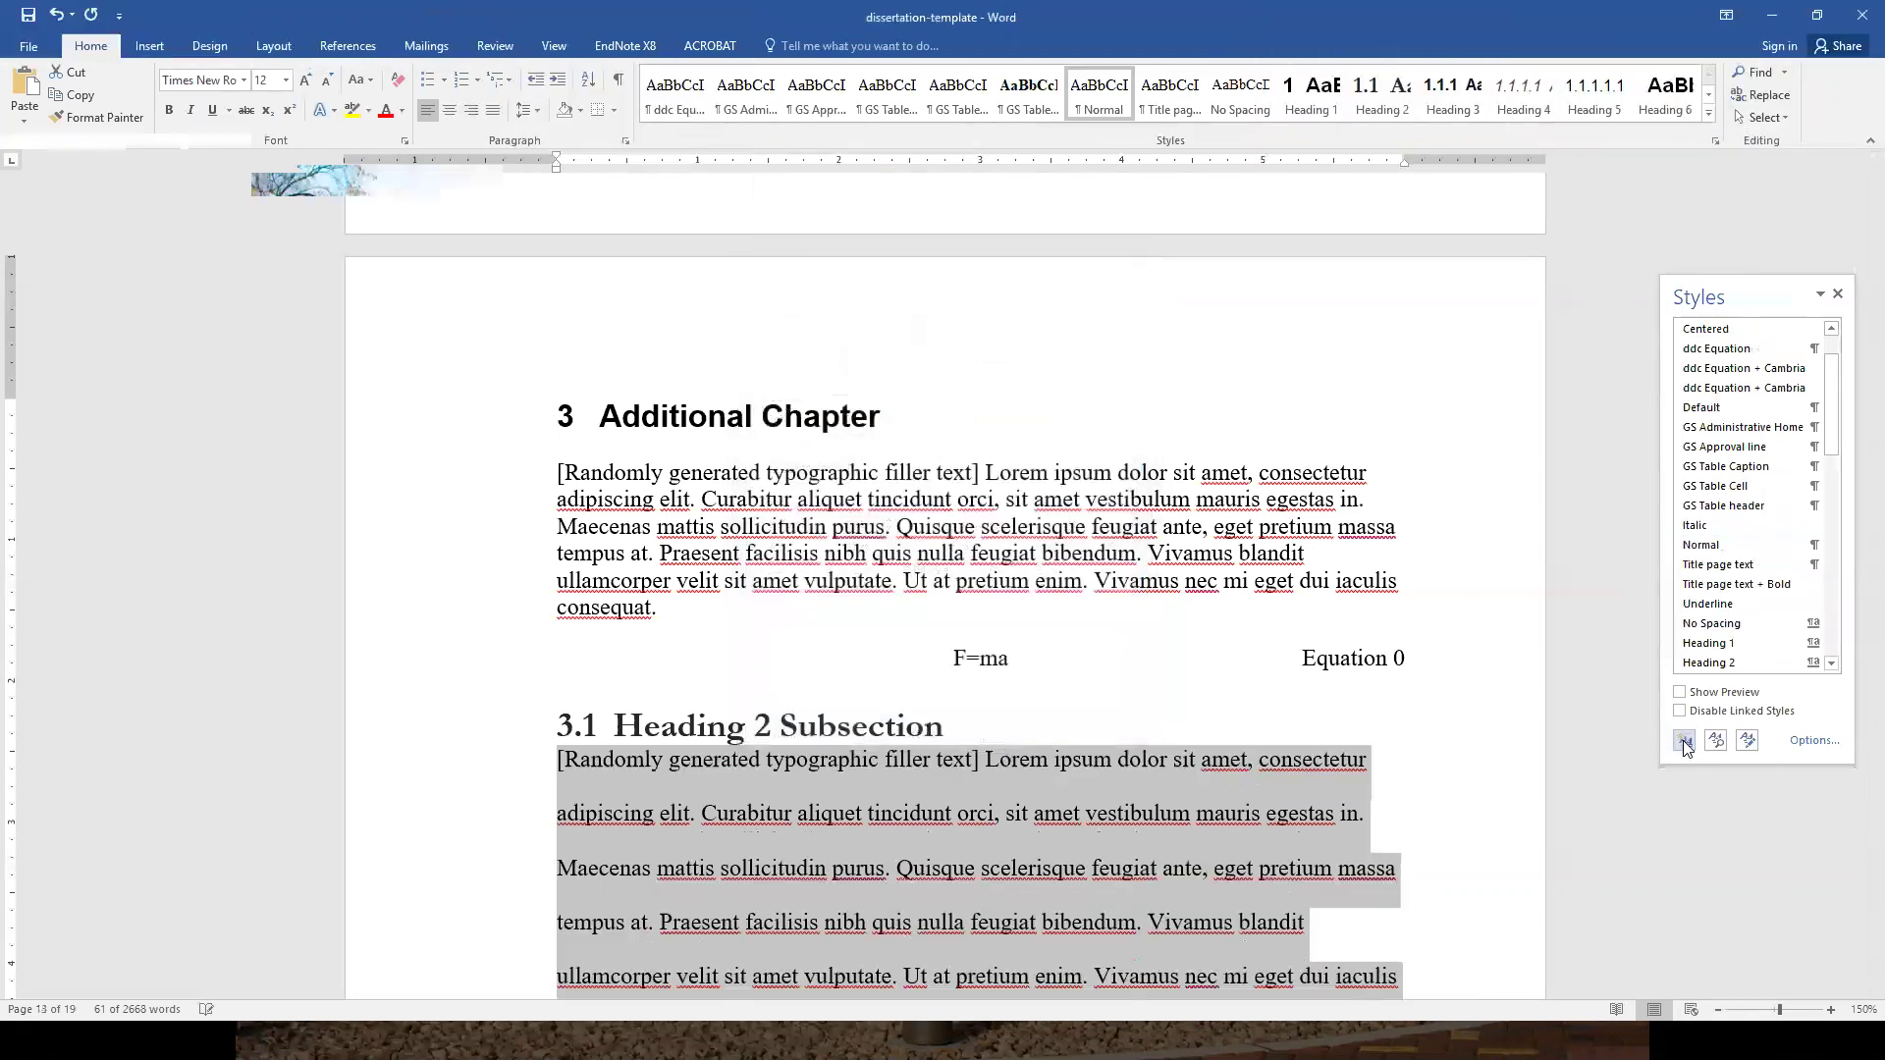
- Create a new paragraph style named "ddc double space" from the double-spaced section 3.1 filler paragraph
left_click(1685, 742)
type("ddc double space")
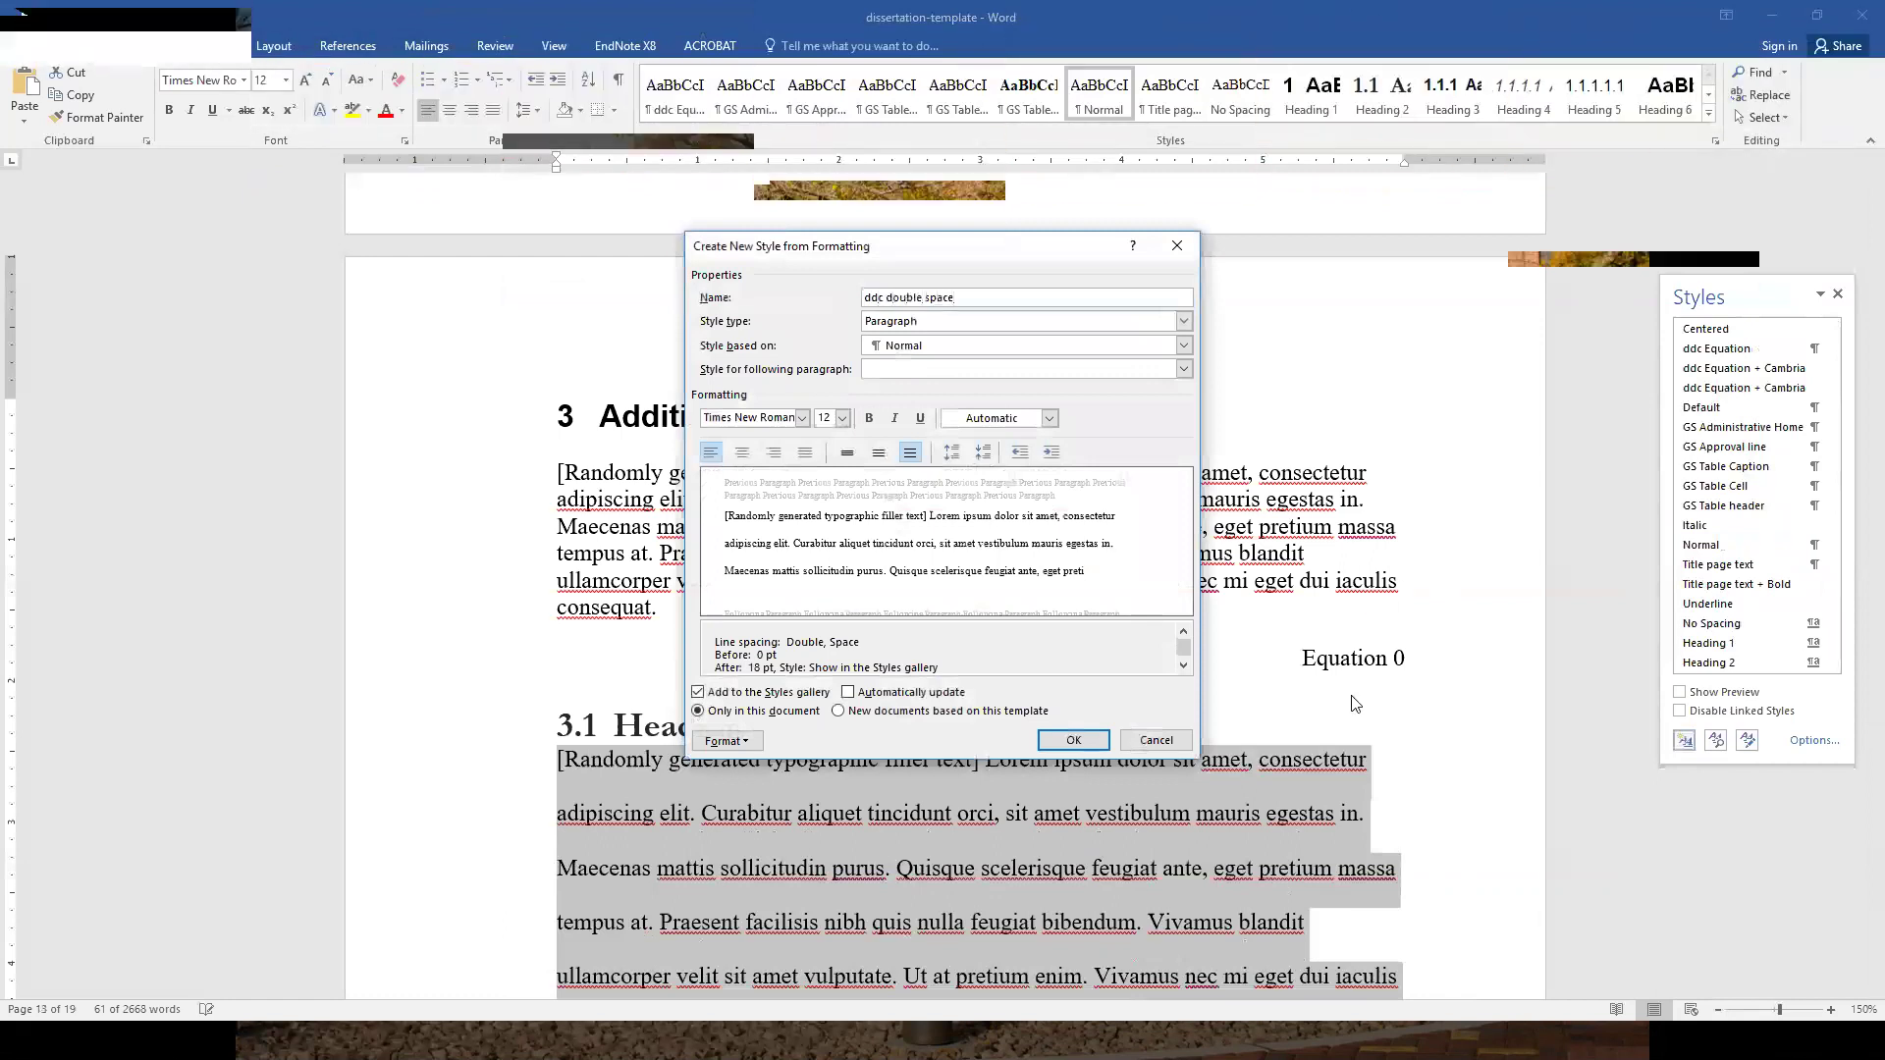
key("Return")
- Apply the ddc double space style to the opening filler paragraph of the "Additional Chapter" chapter
scroll(1324, 760, "down", 3)
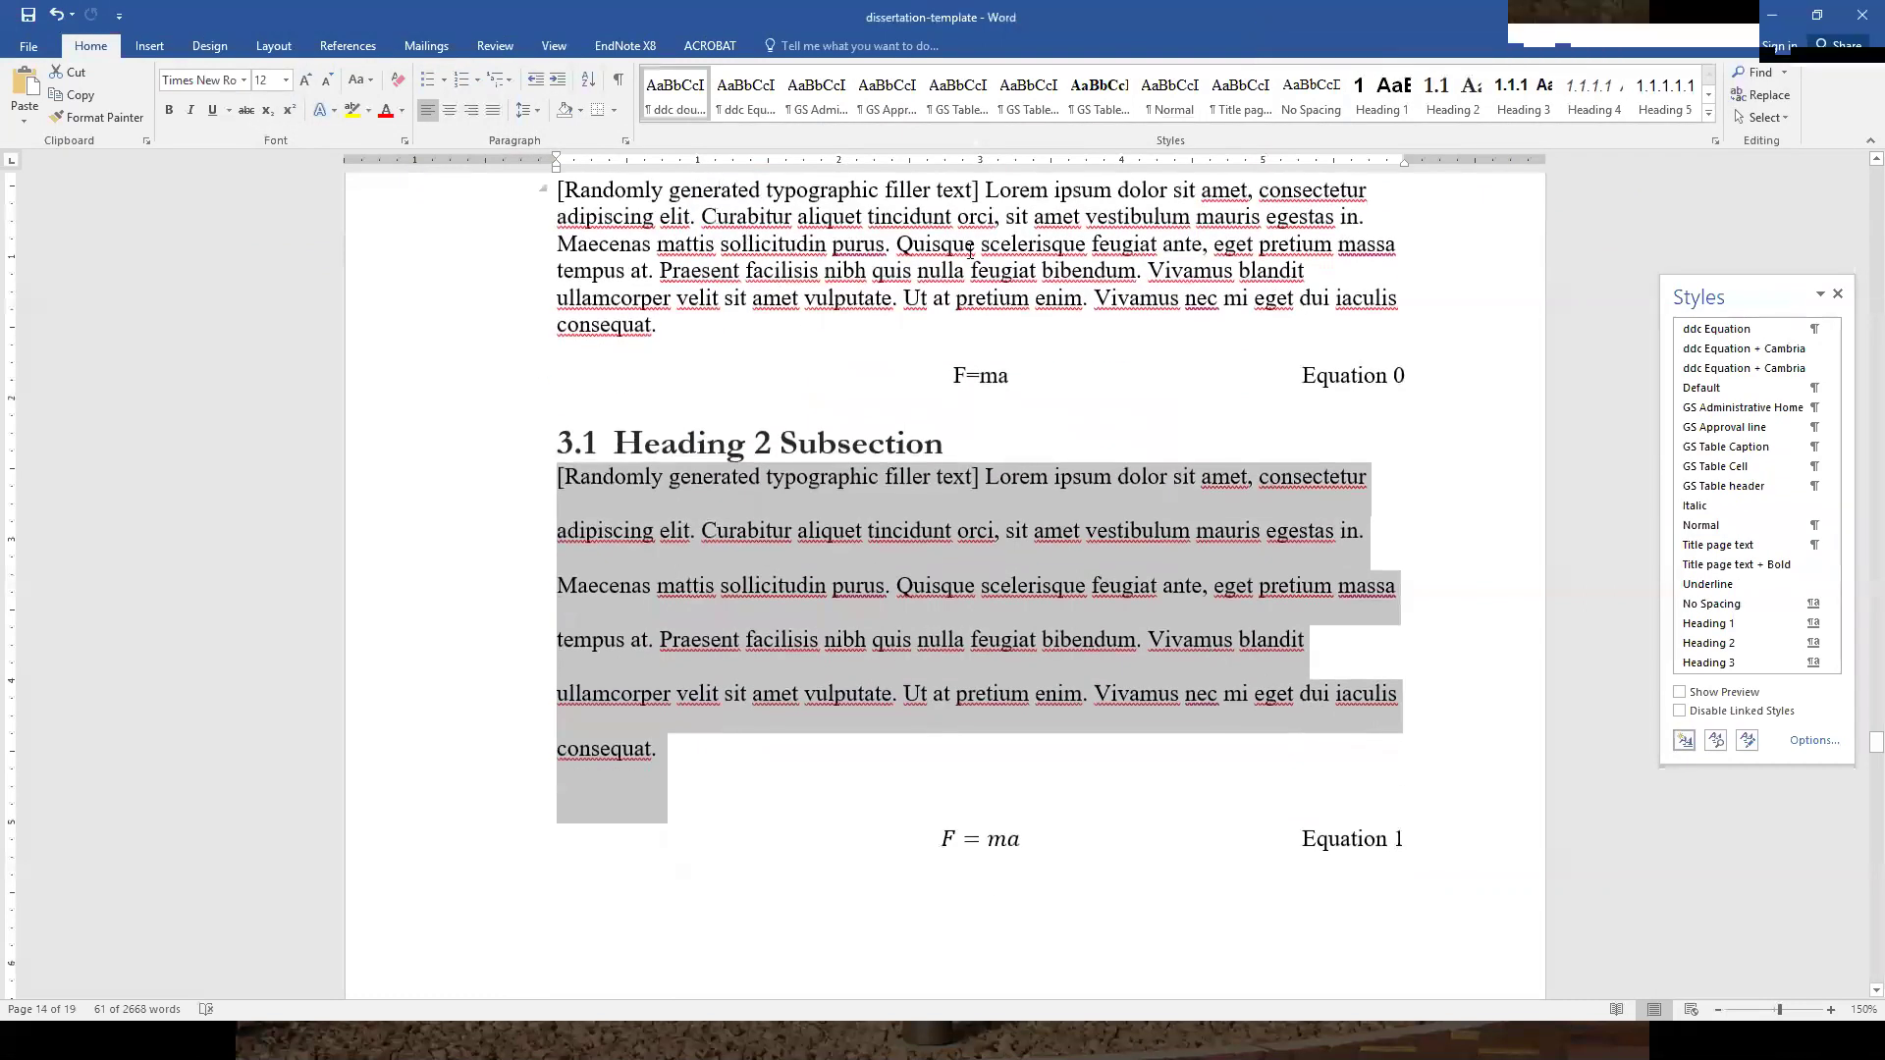
left_click(923, 251)
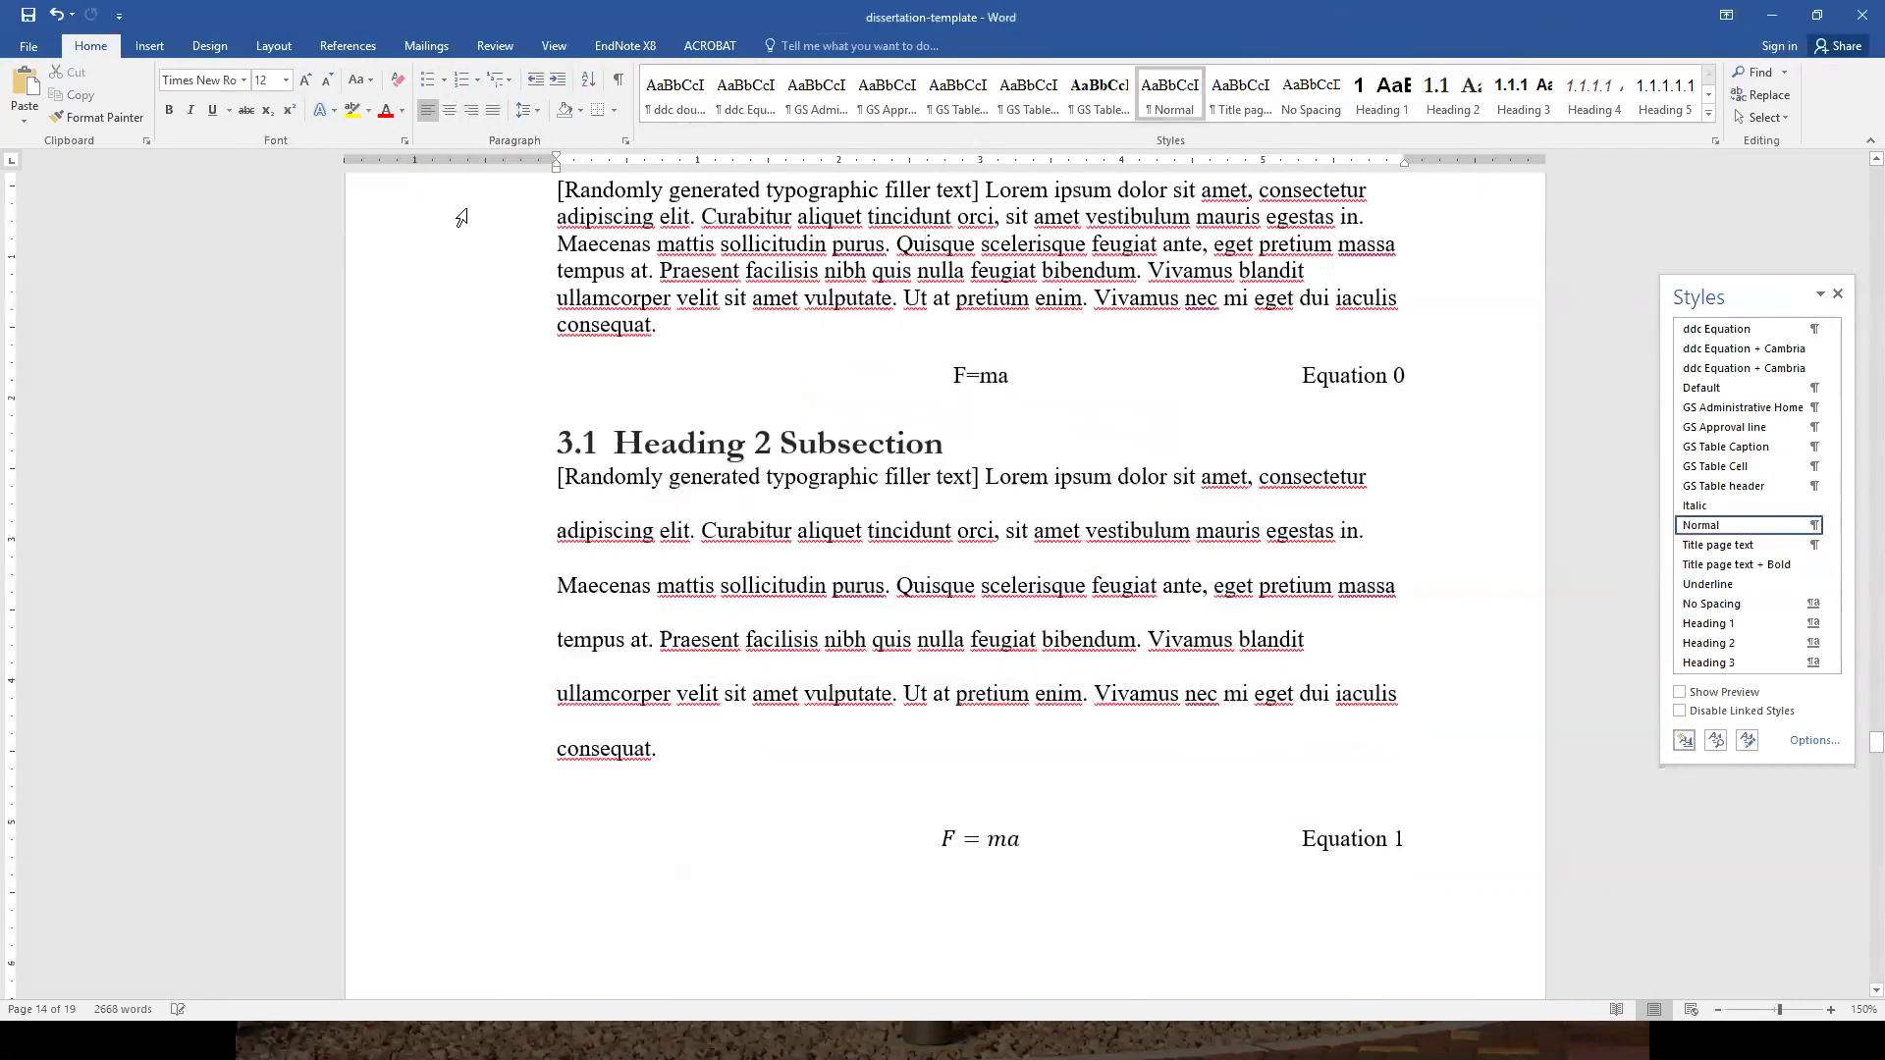
left_click_drag(528, 216, 530, 271)
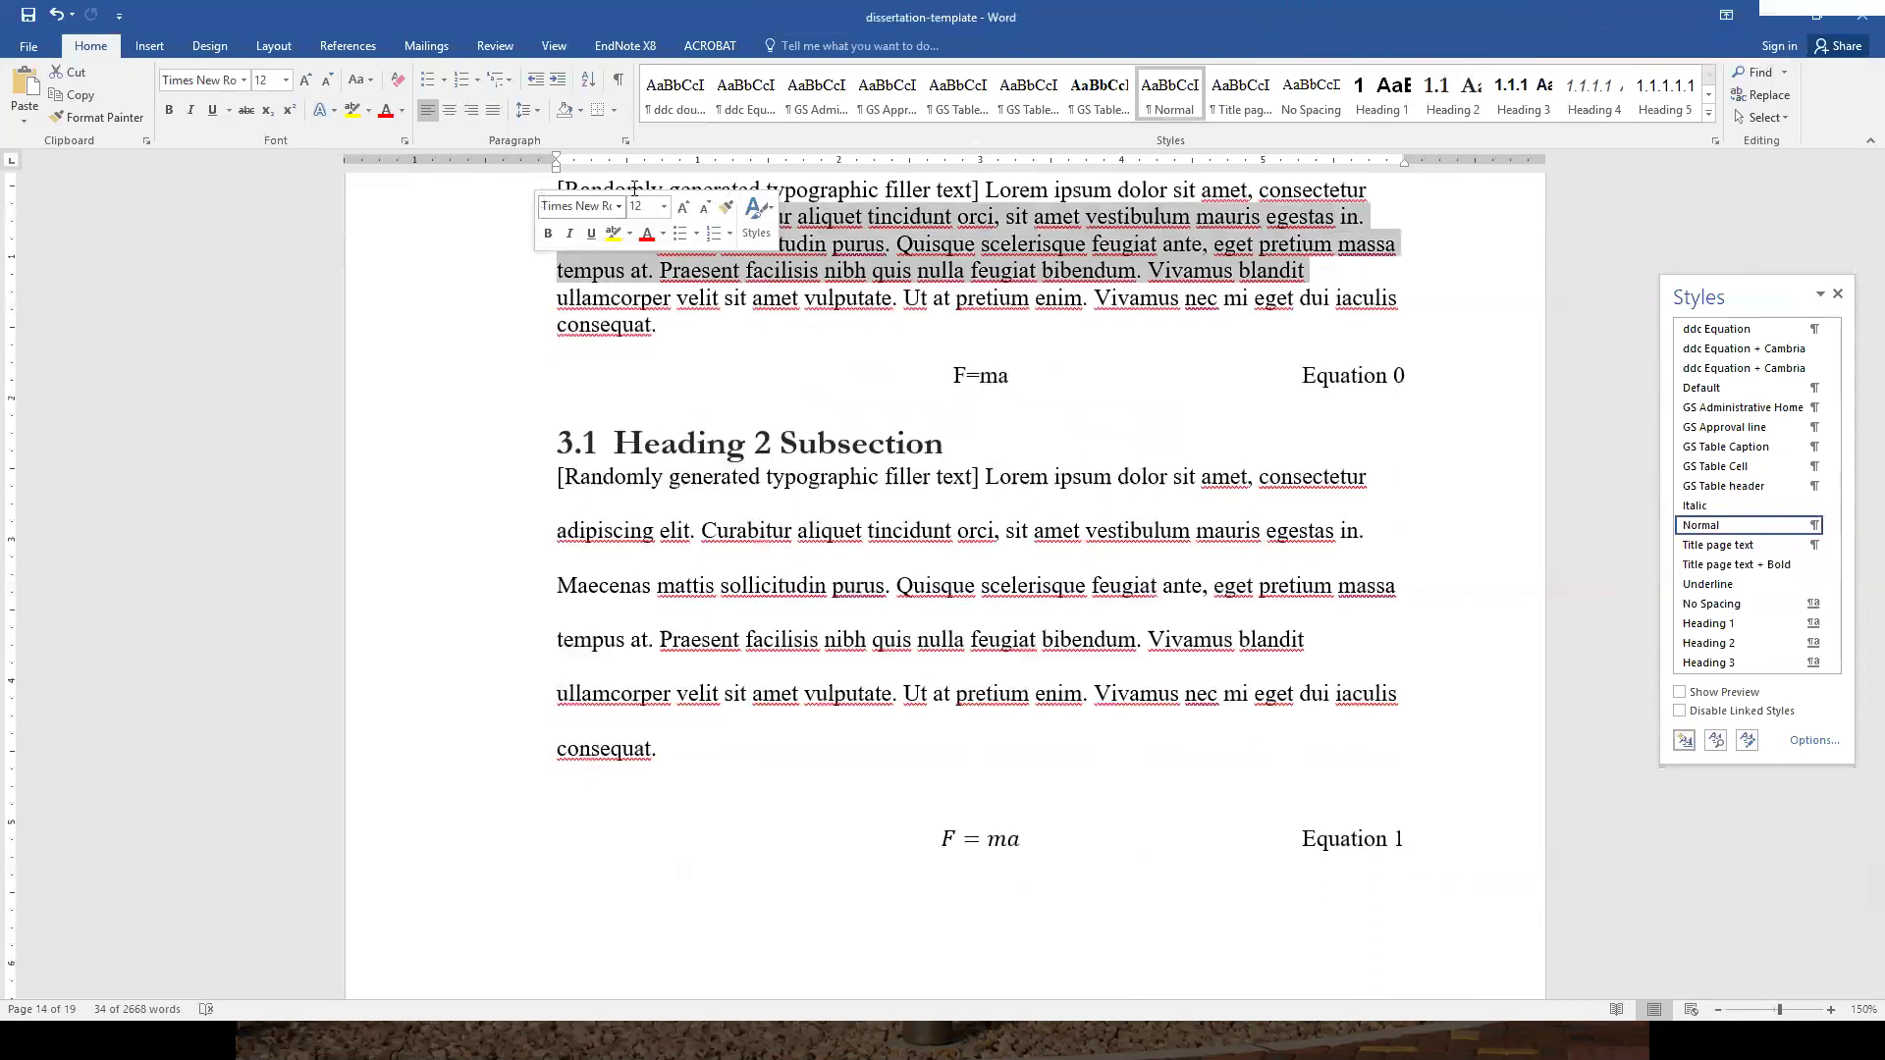
left_click(668, 95)
left_click(980, 341)
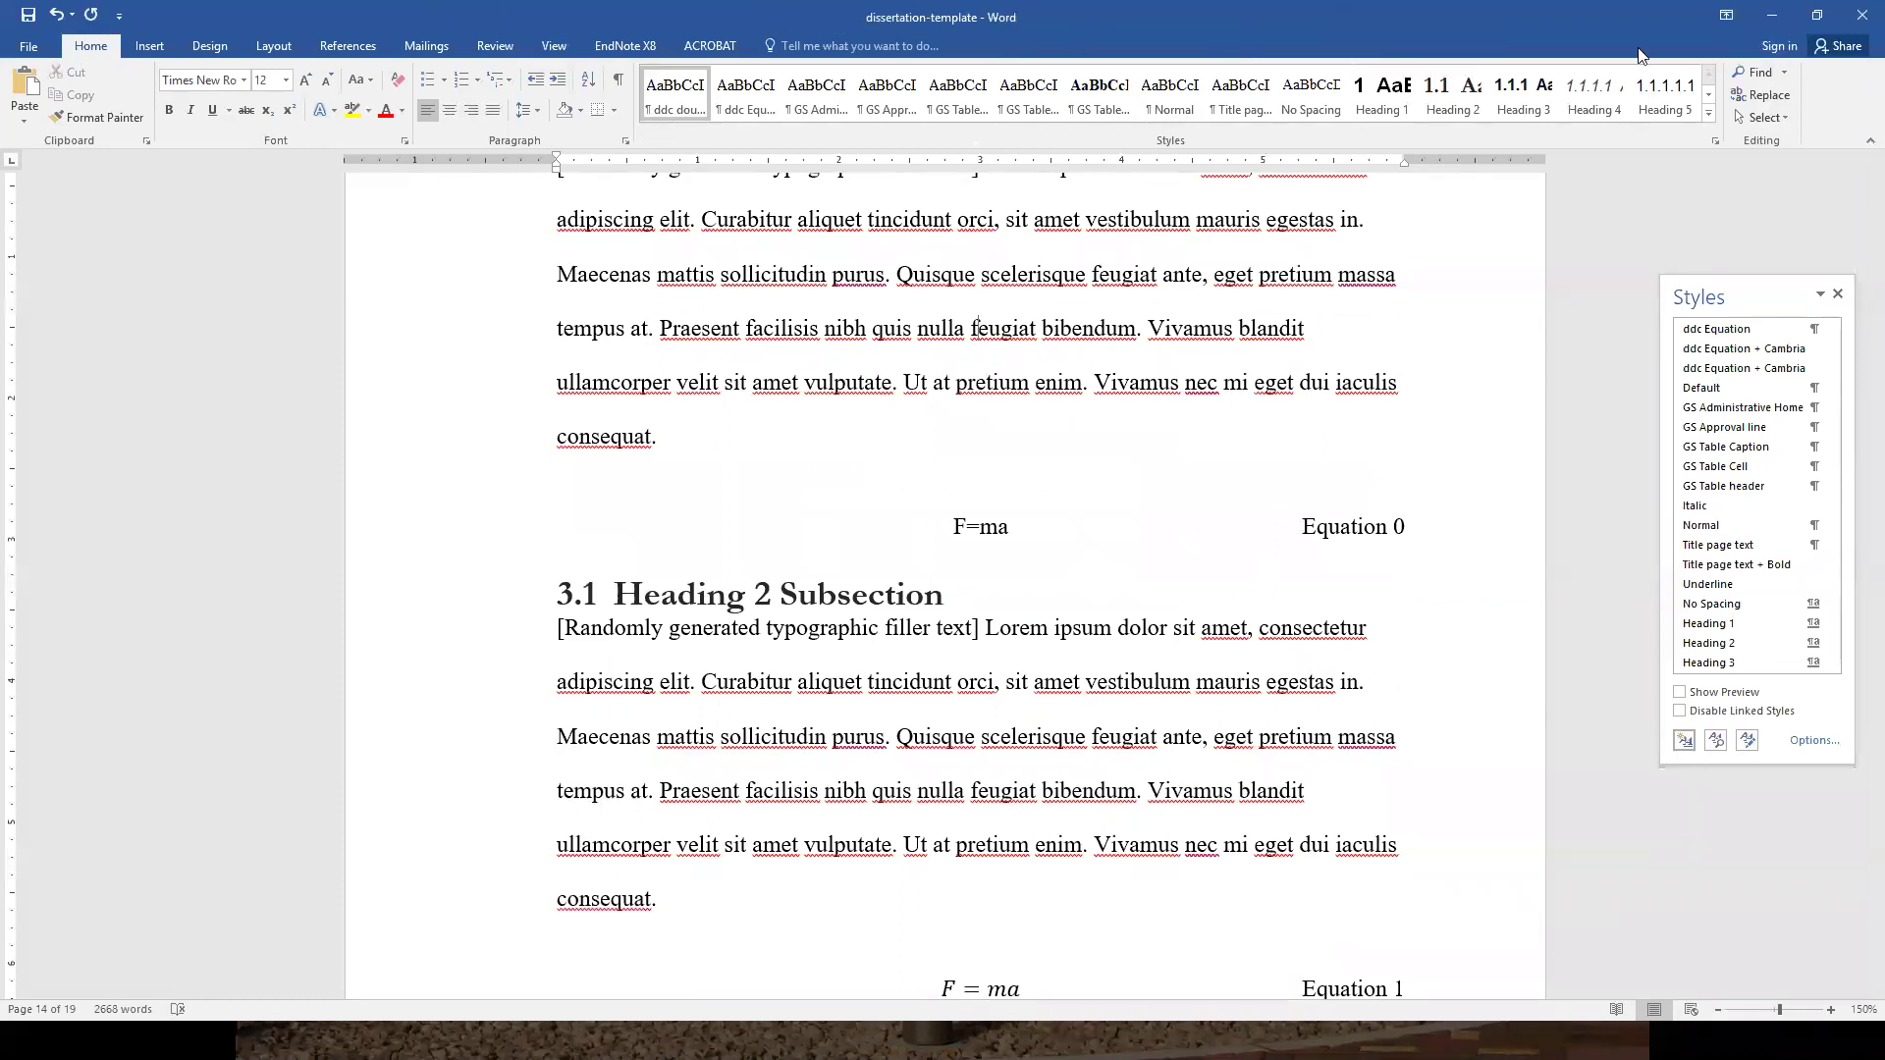
scroll(994, 739, "up", 2)
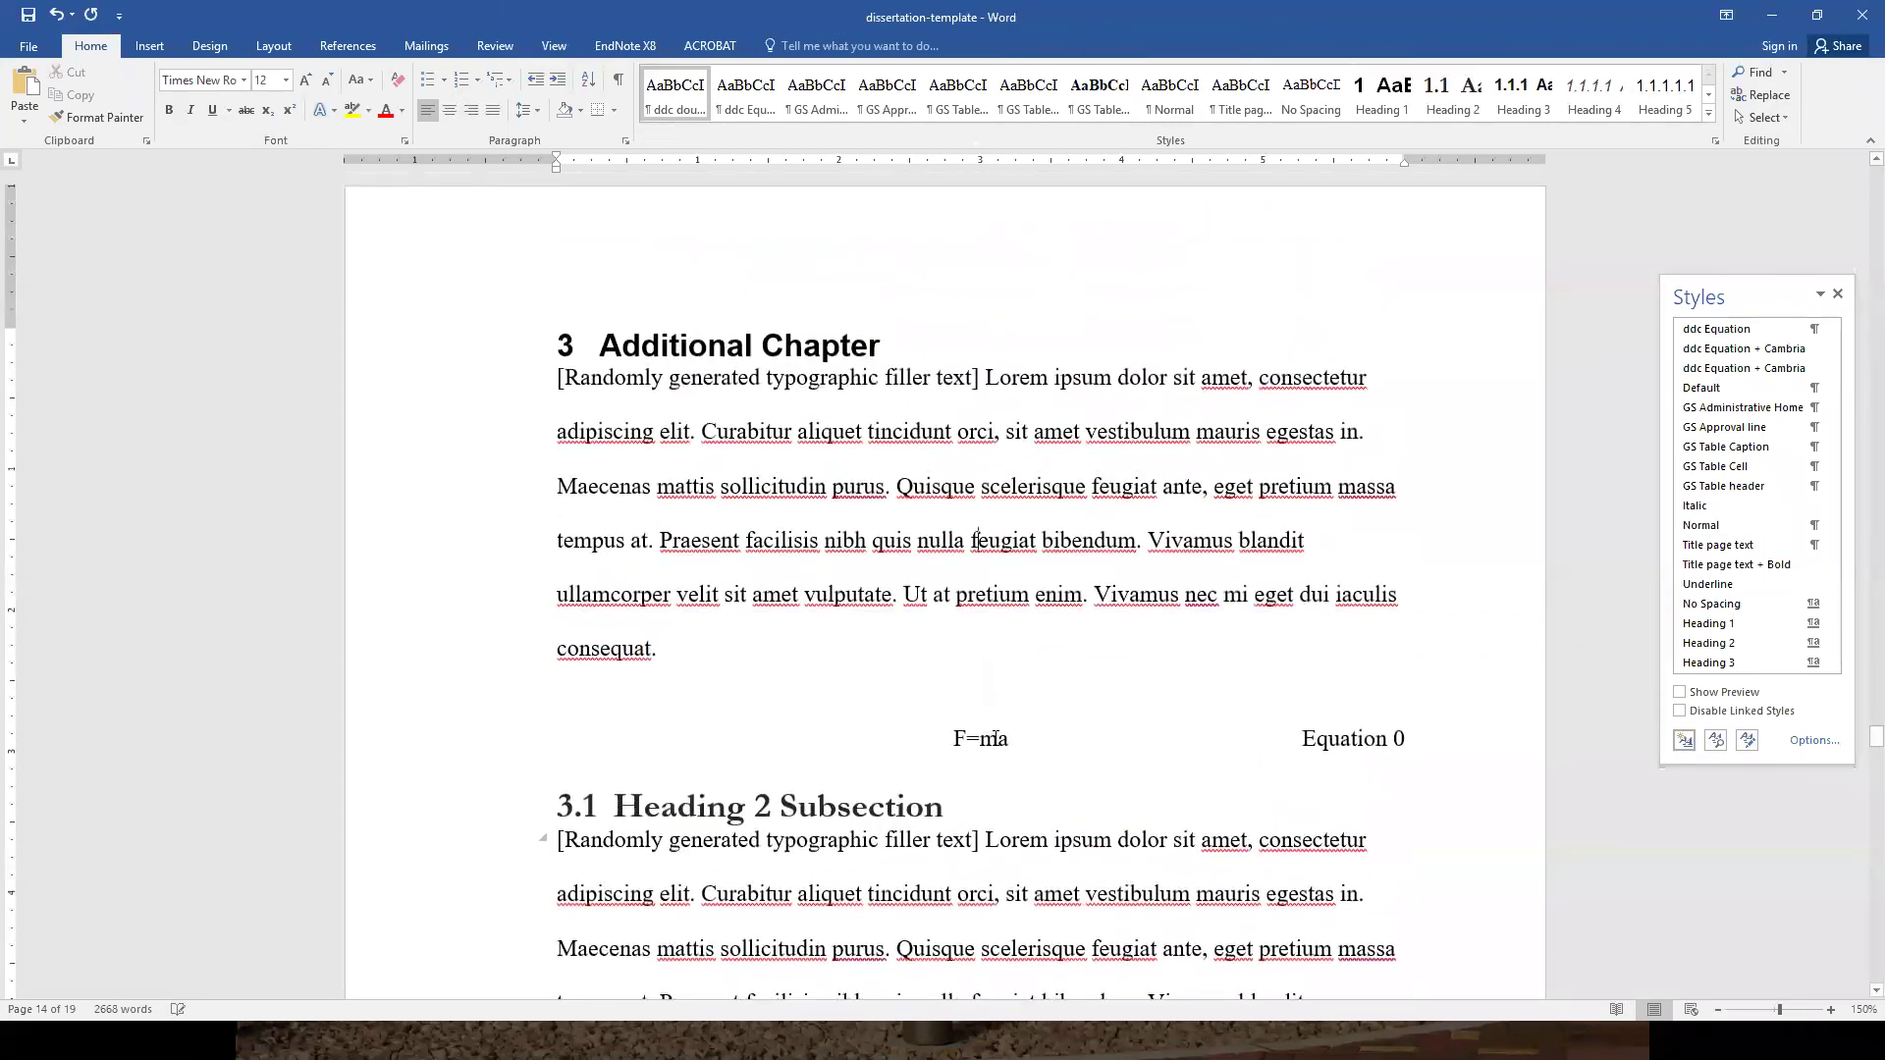
- Examine which heading styles are used for the Definitions heading, the appendix title and the appendix subsection heading
left_click_drag(1859, 735, 1859, 494)
left_click(666, 450)
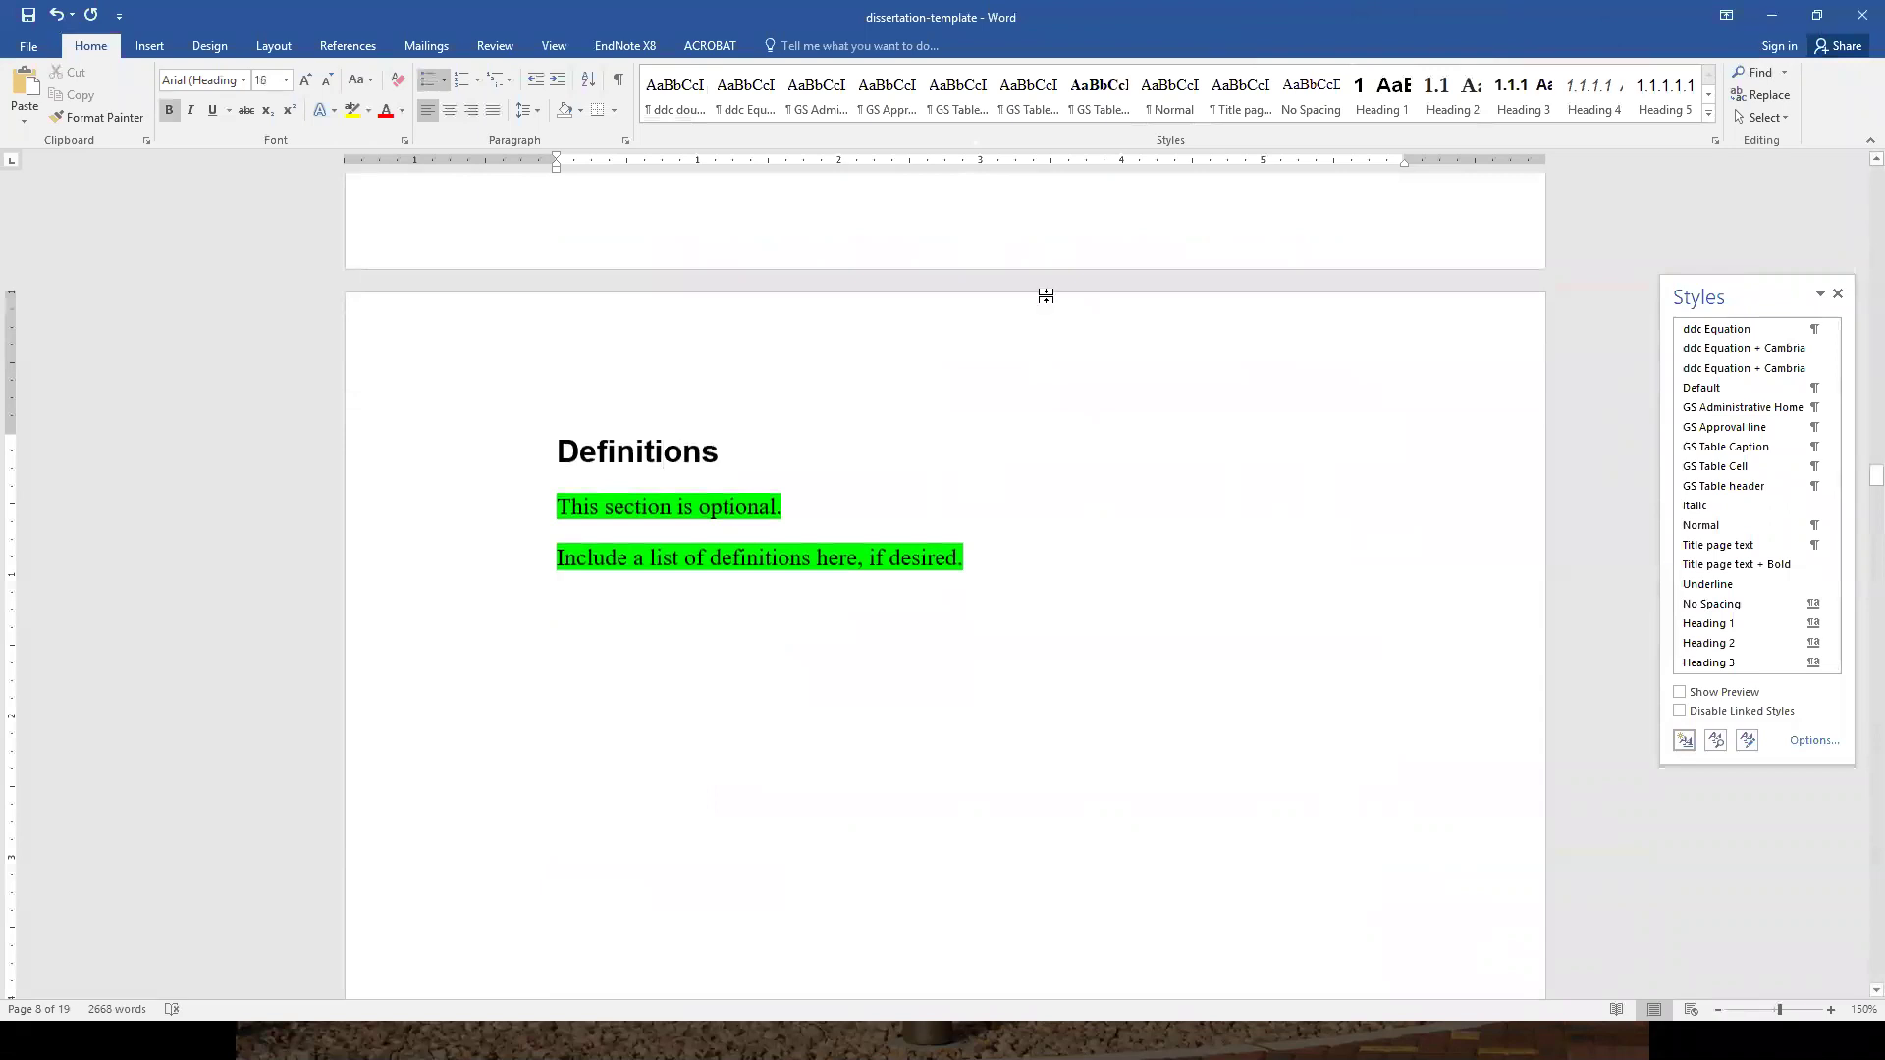
left_click_drag(1844, 491, 1846, 499)
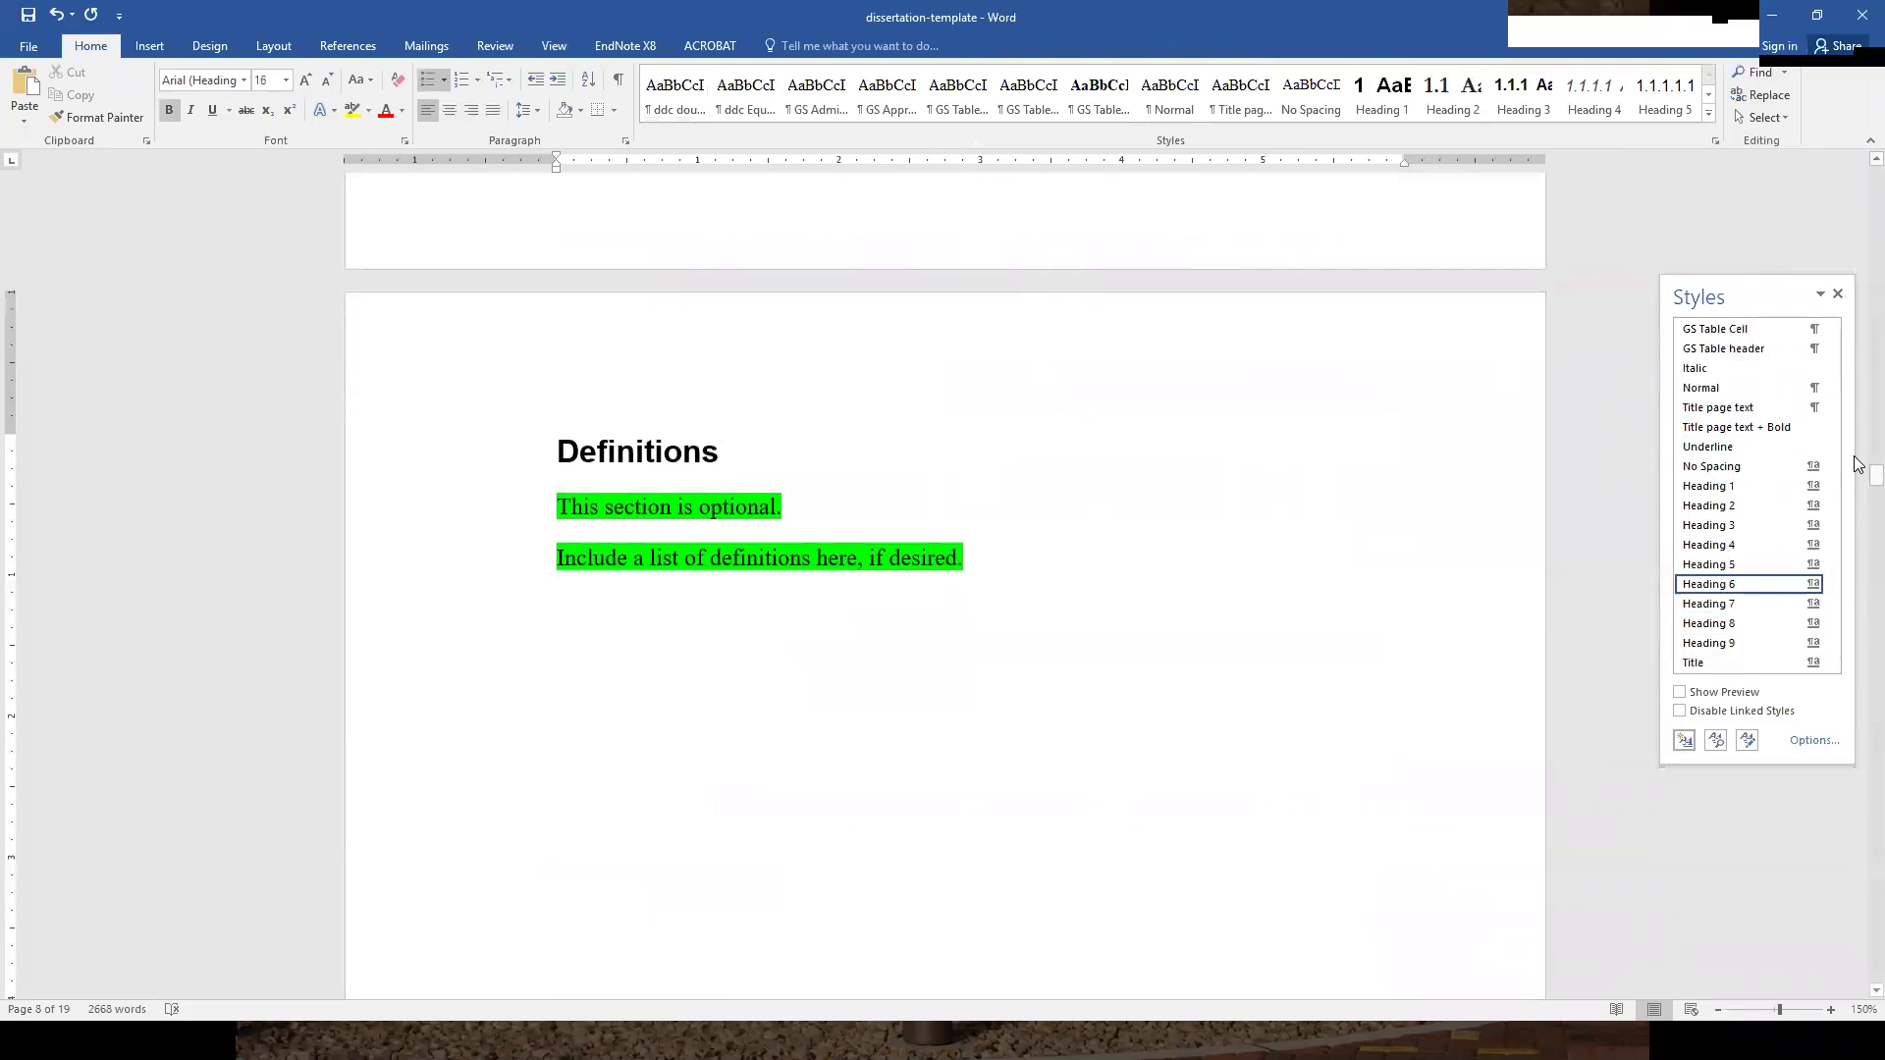
left_click_drag(1859, 480, 1858, 881)
scroll(786, 407, "up", 5)
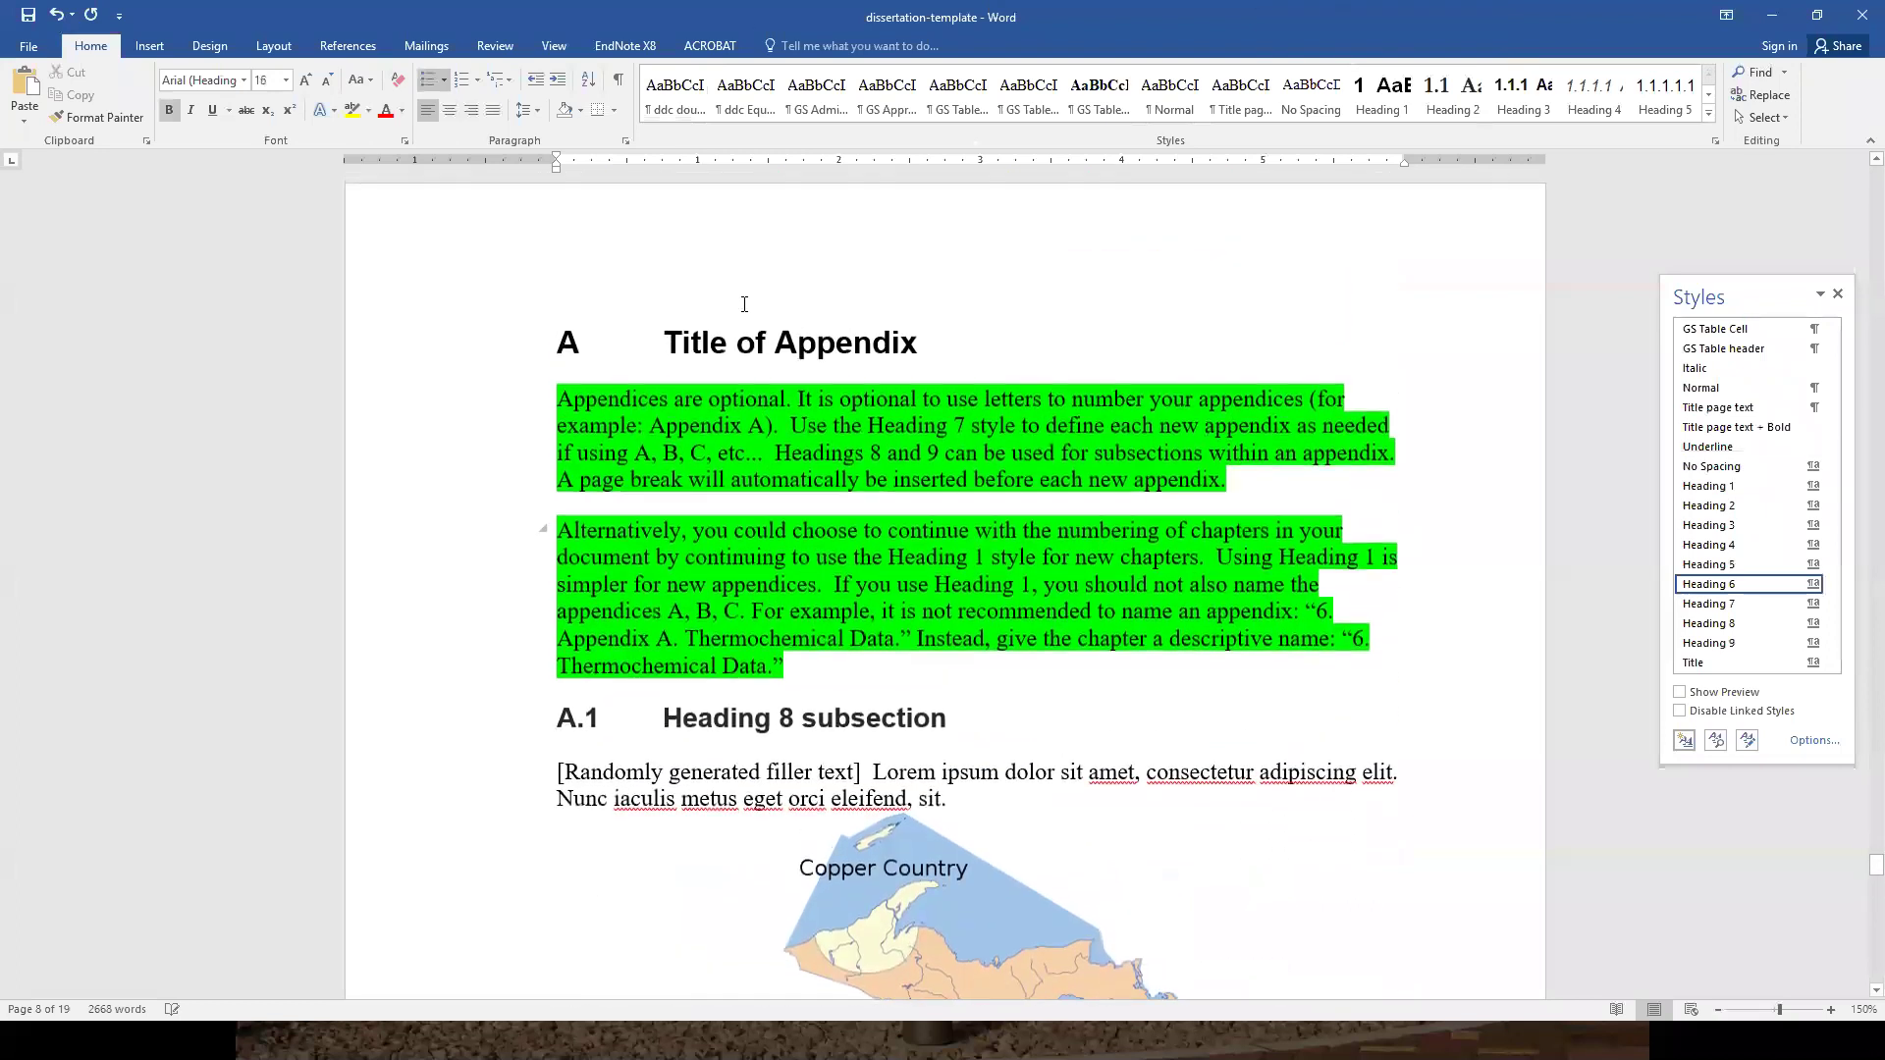
left_click(785, 408)
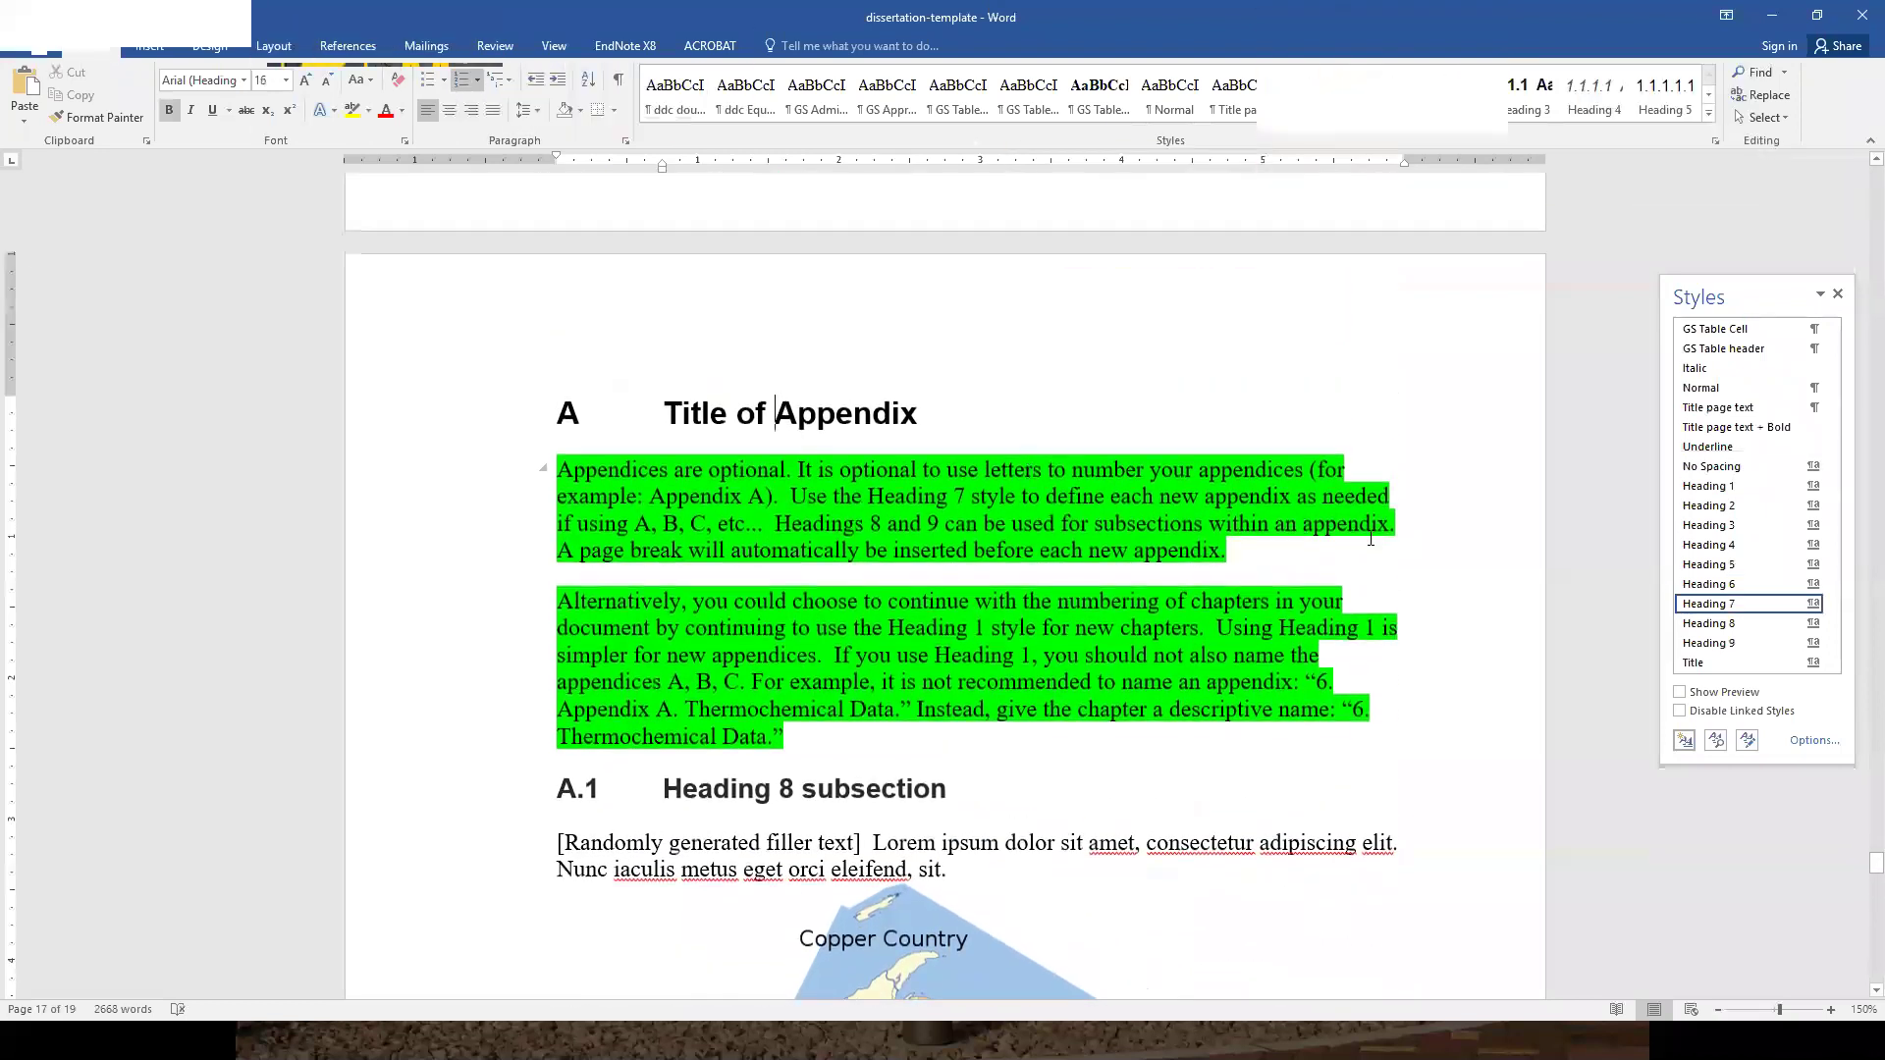
left_click(851, 789)
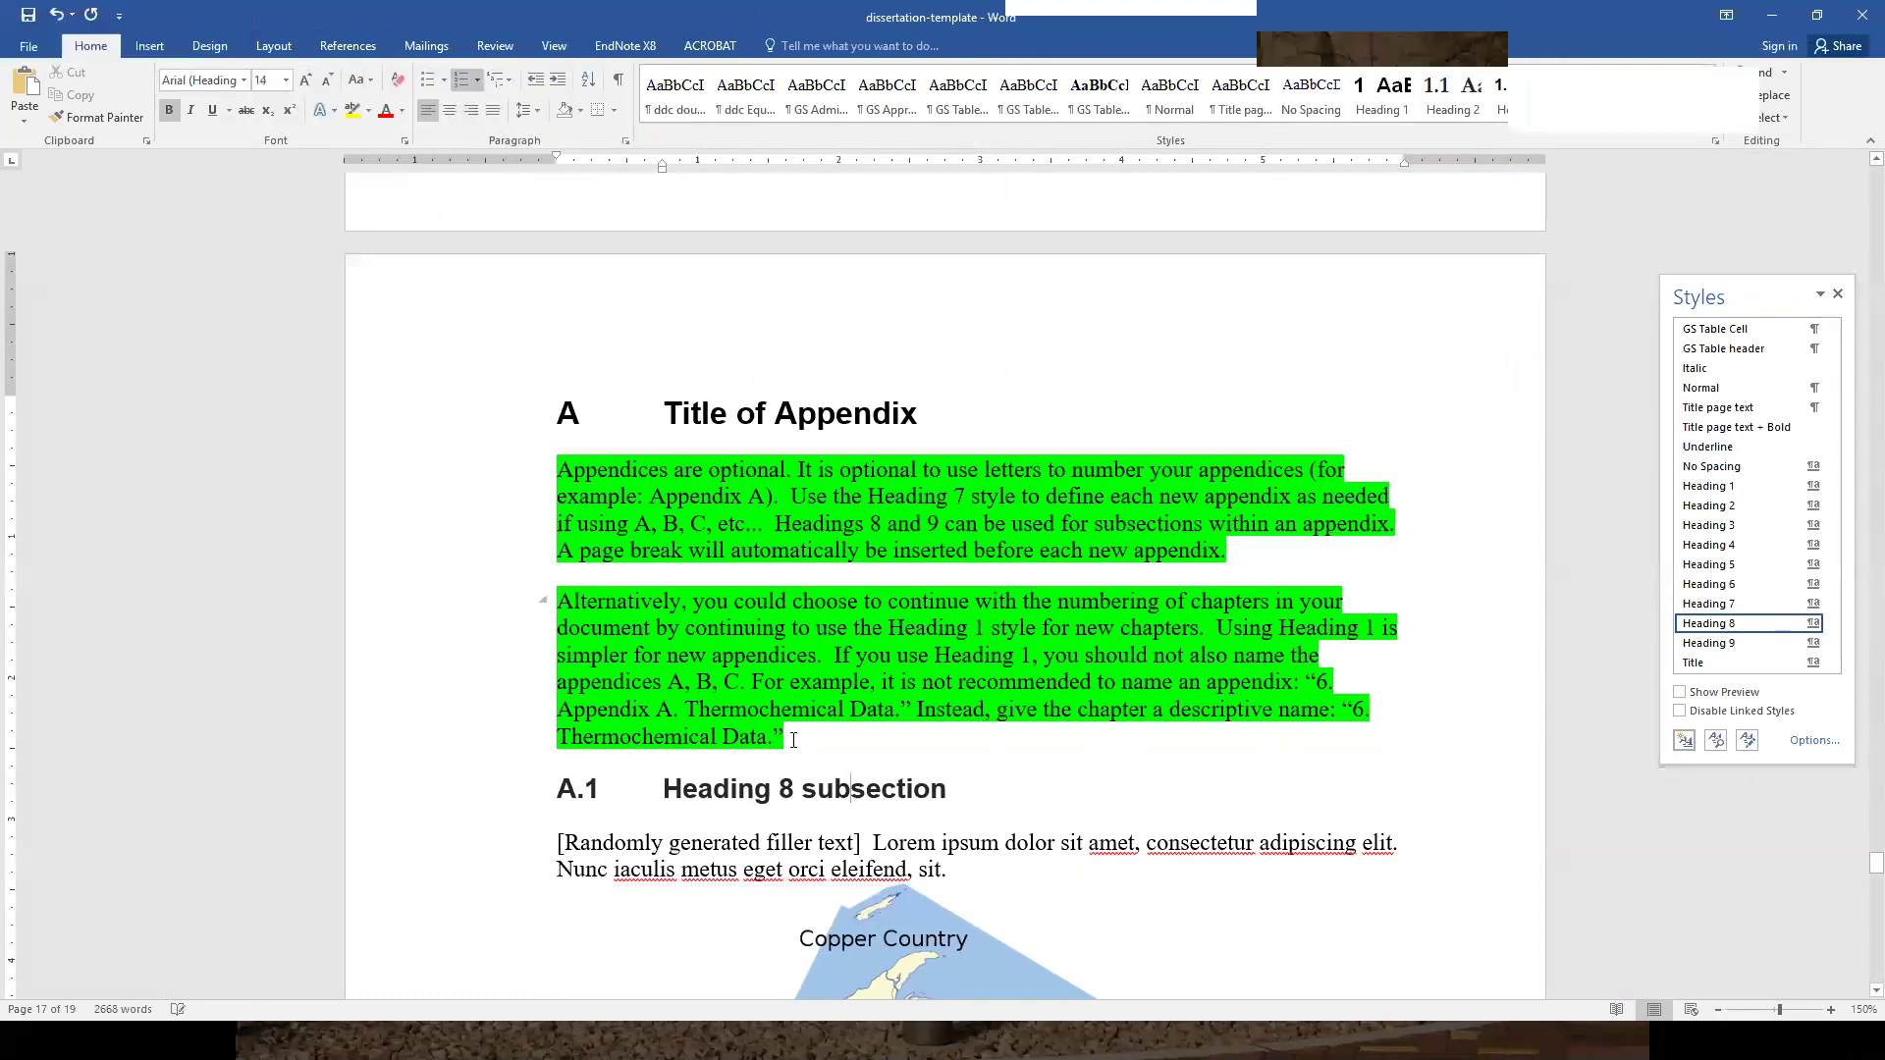
scroll(794, 740, "down", 3)
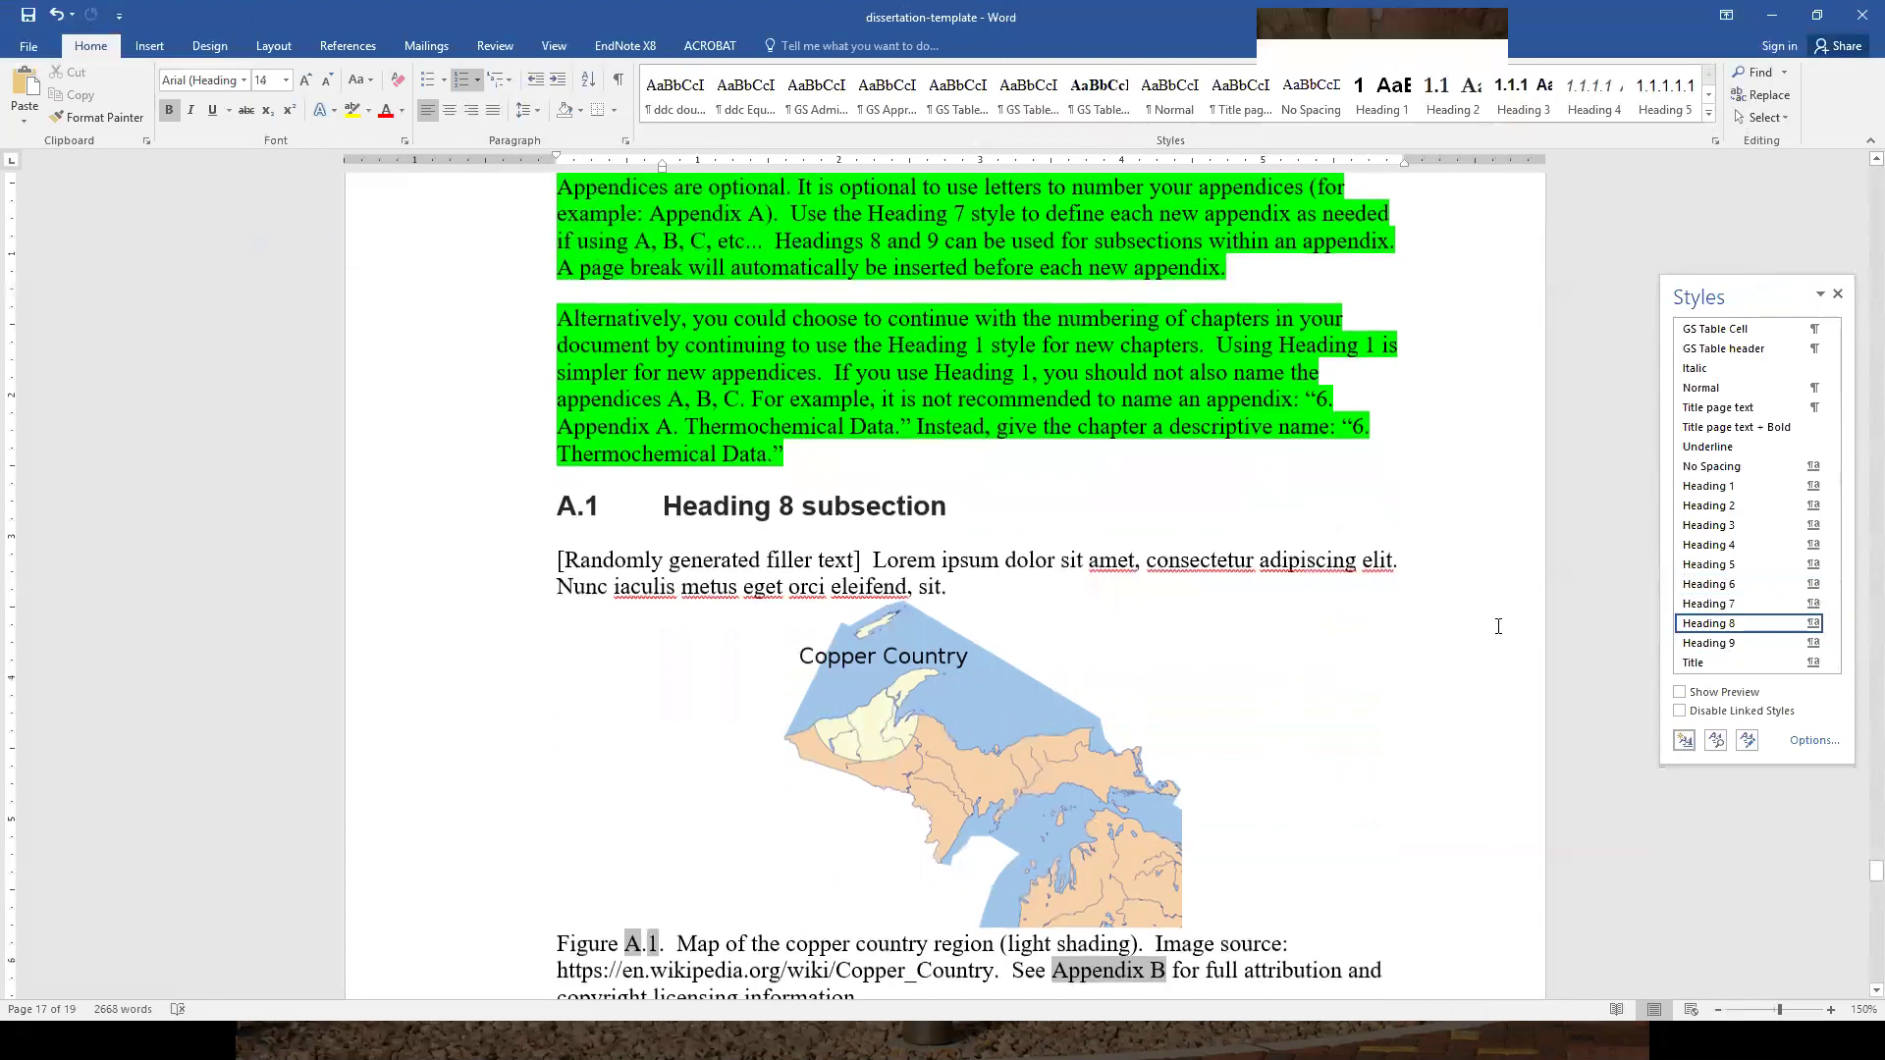
key("alt+Tab")
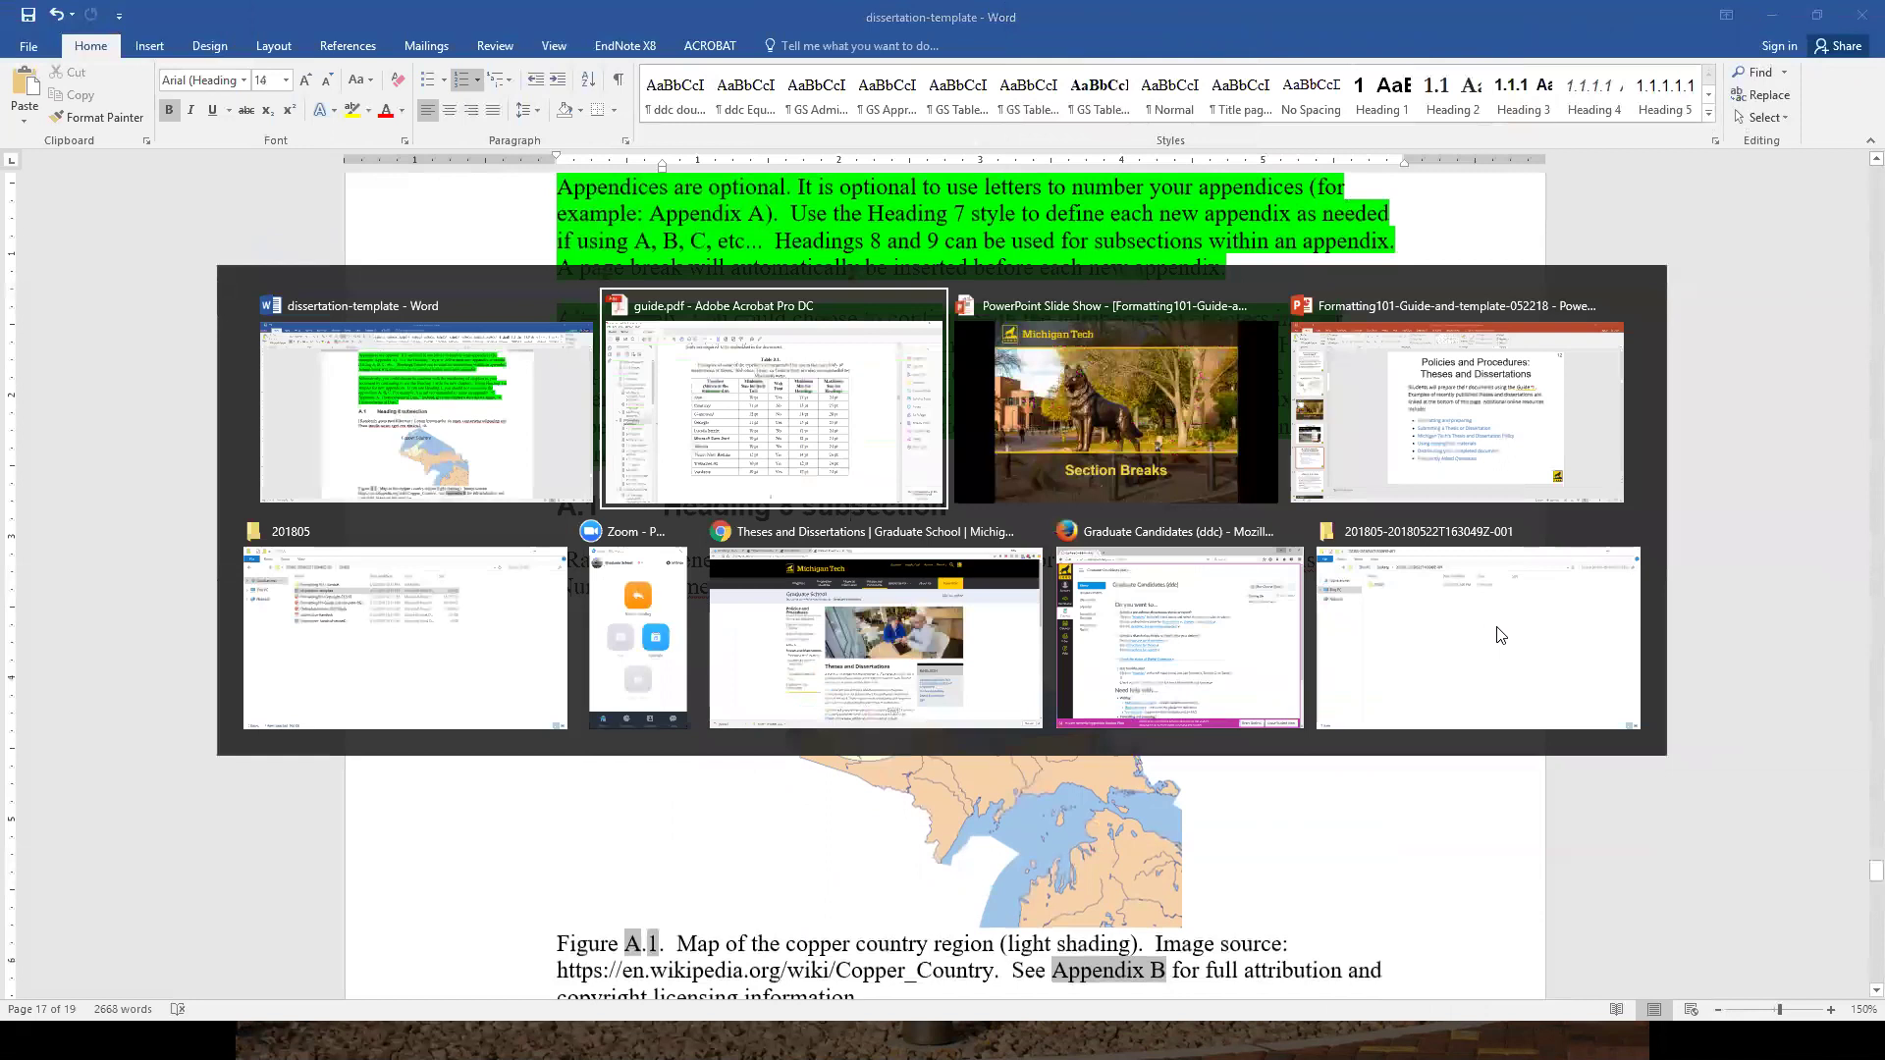
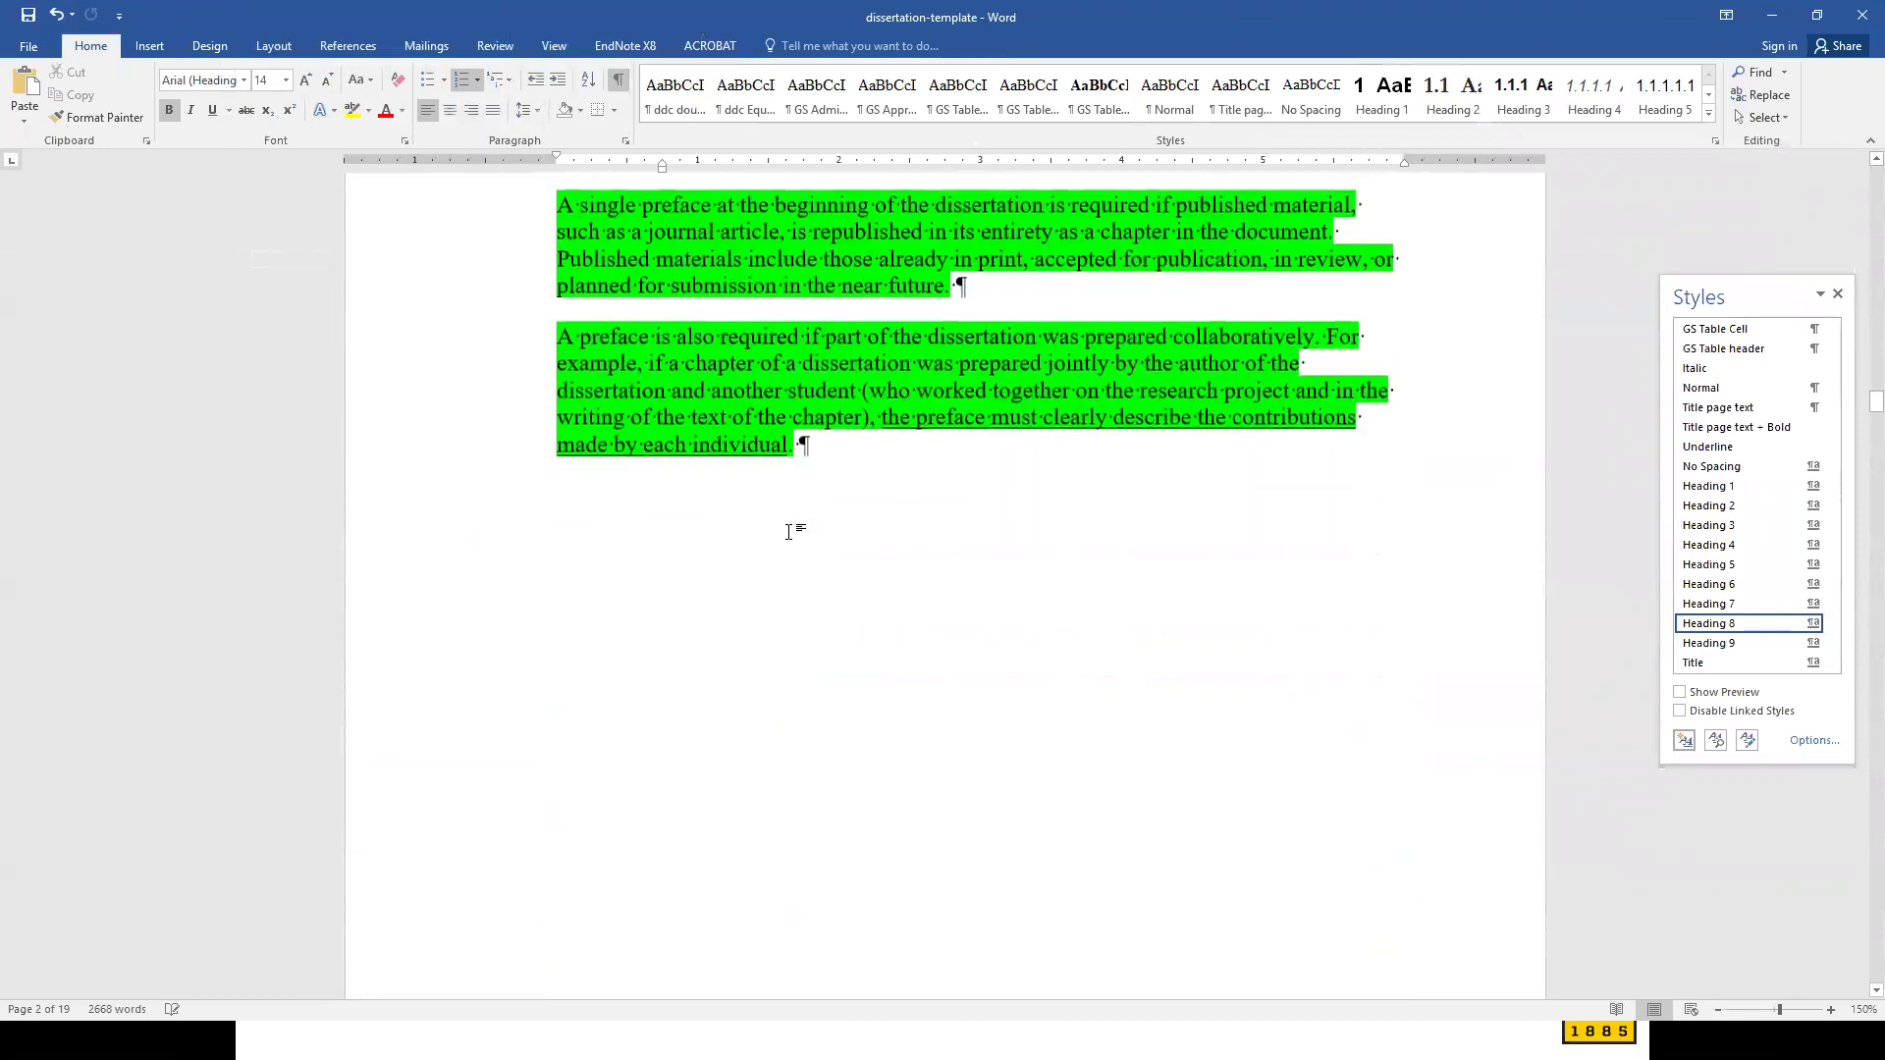
- Examine the section break after the abstract and compare the page numbers in the preliminary pages and the main body
scroll(788, 532, "down", 15)
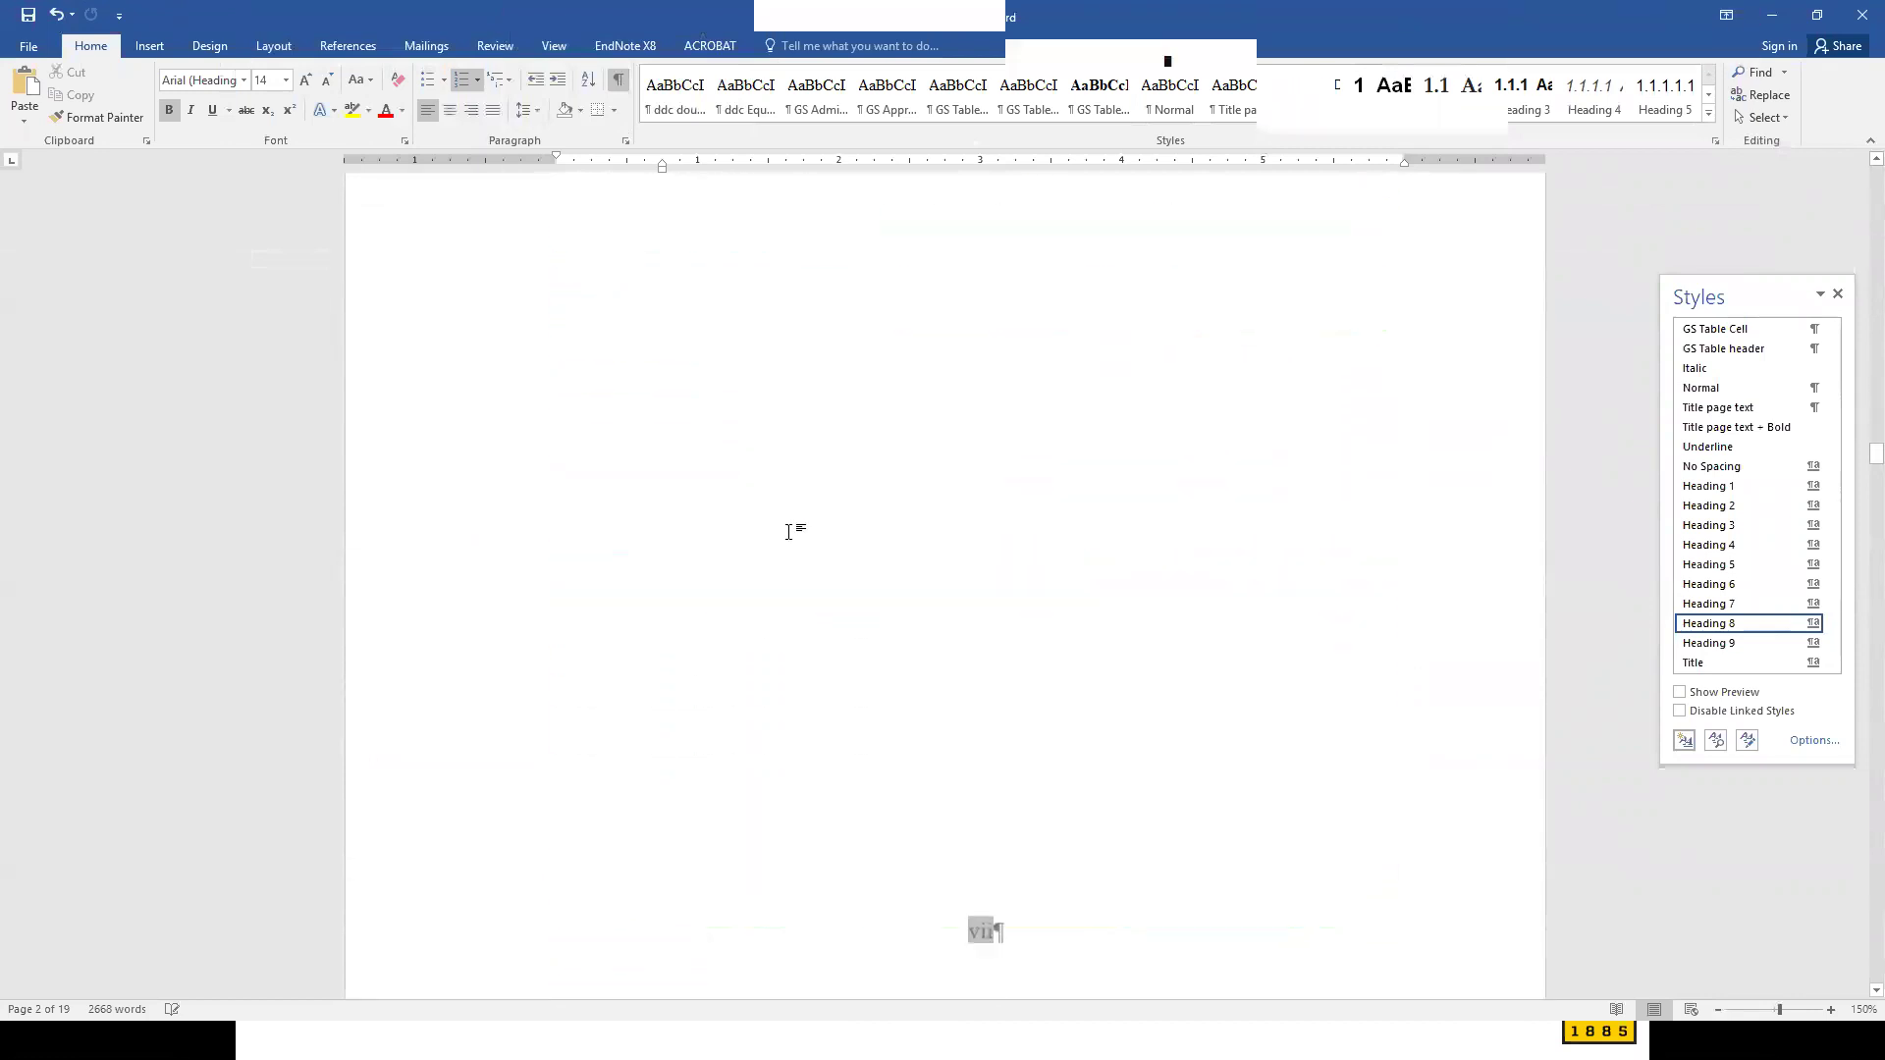
scroll(788, 533, "down", 15)
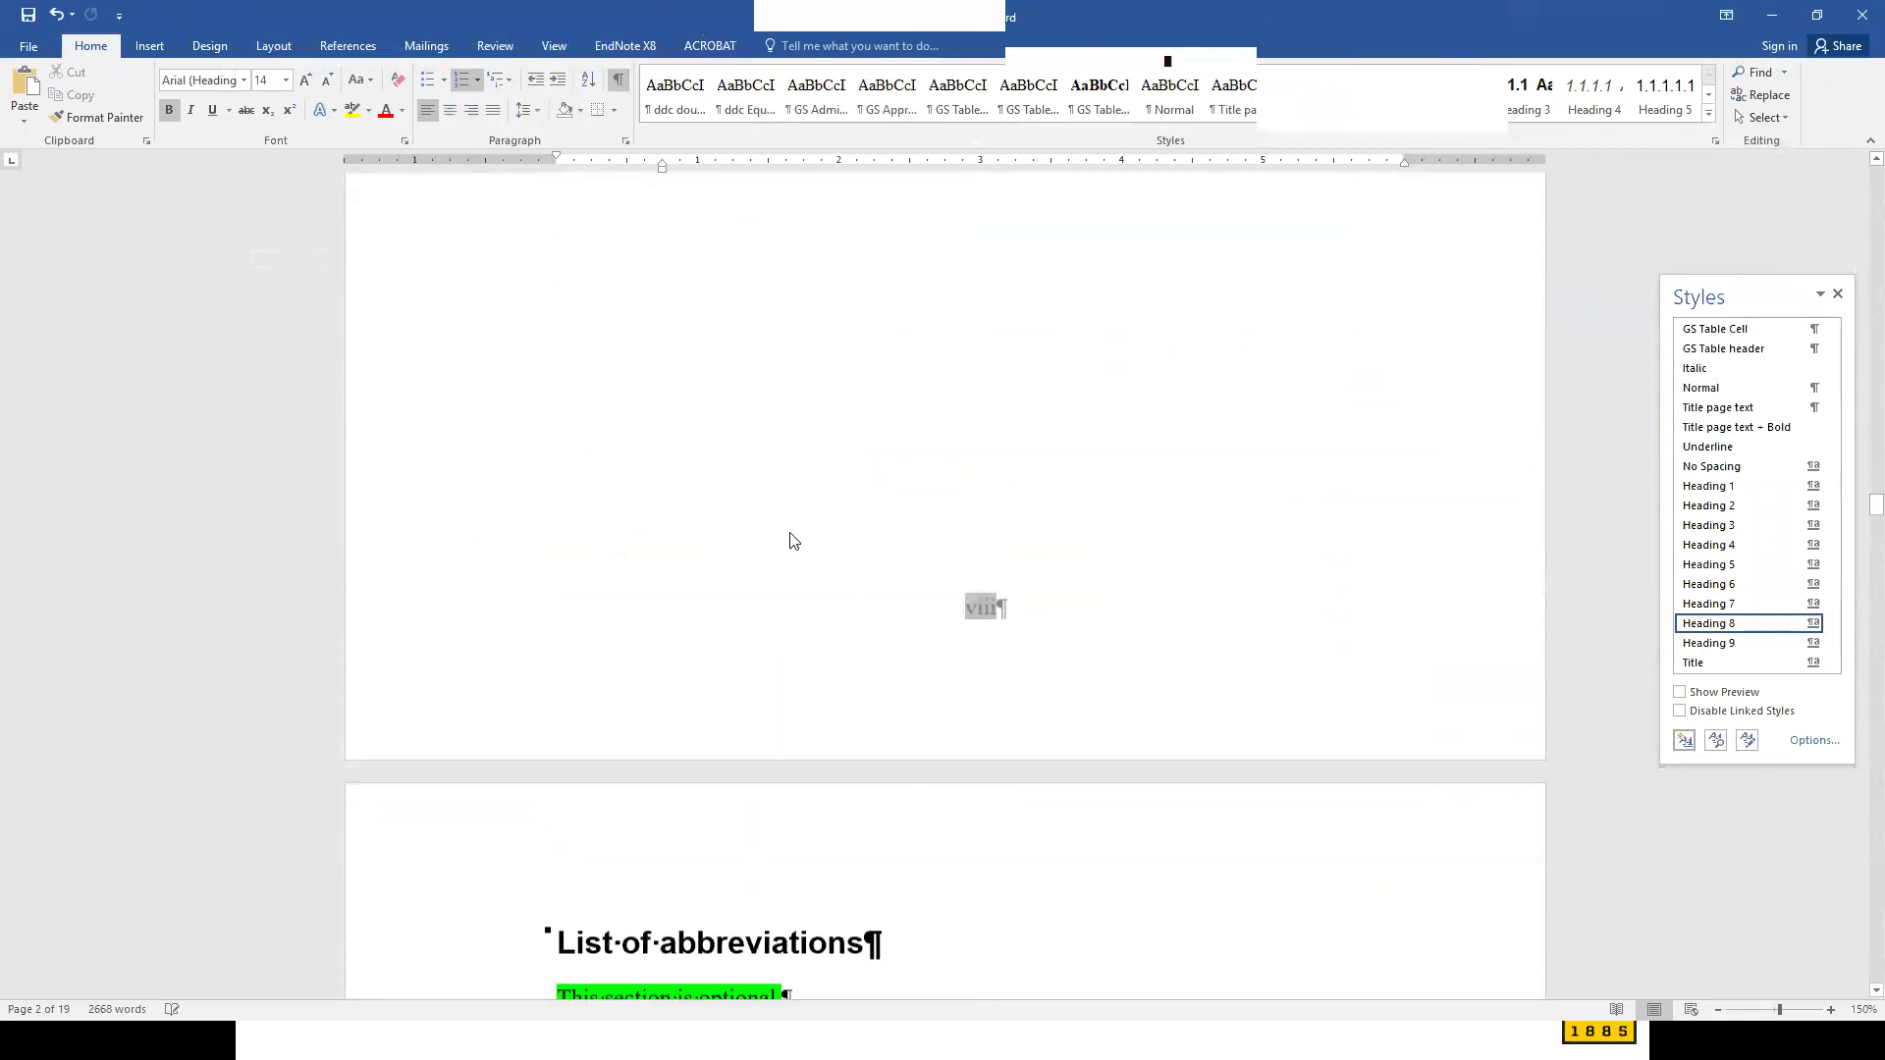
scroll(788, 532, "down", 10)
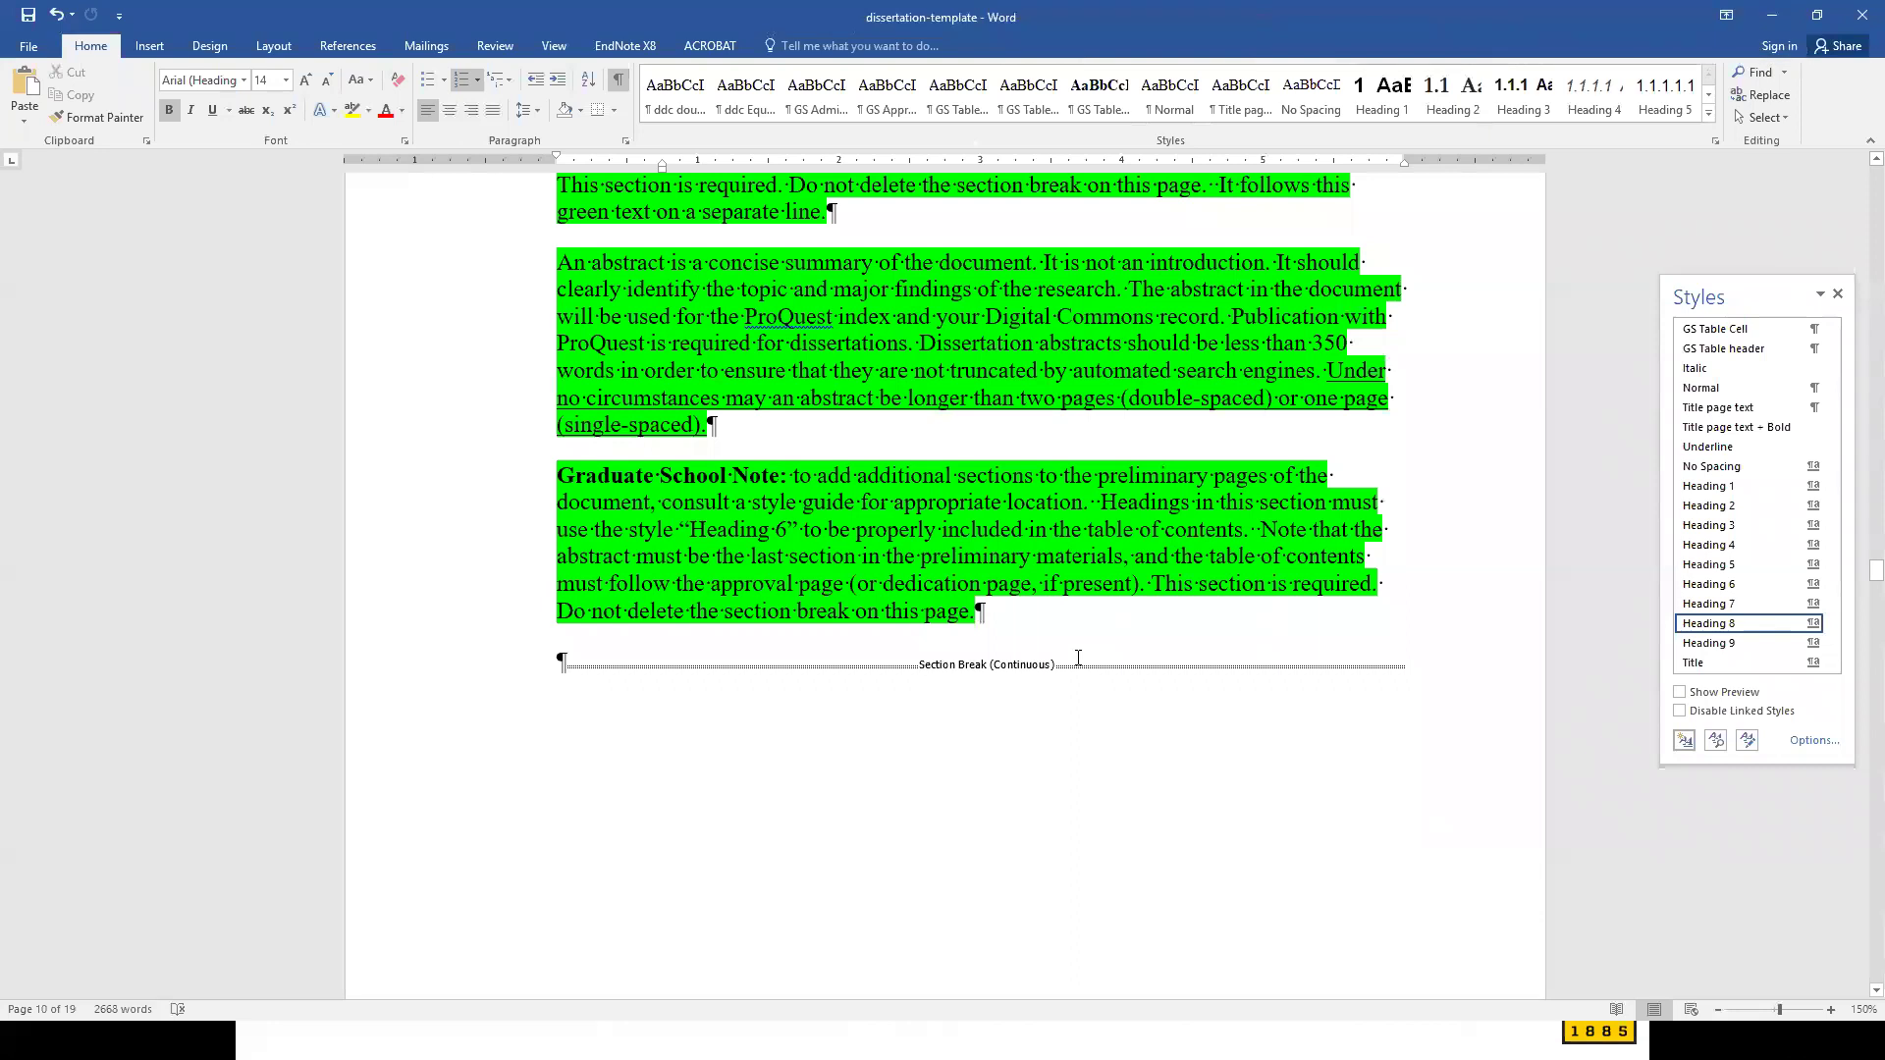
scroll(1090, 667, "down", 10)
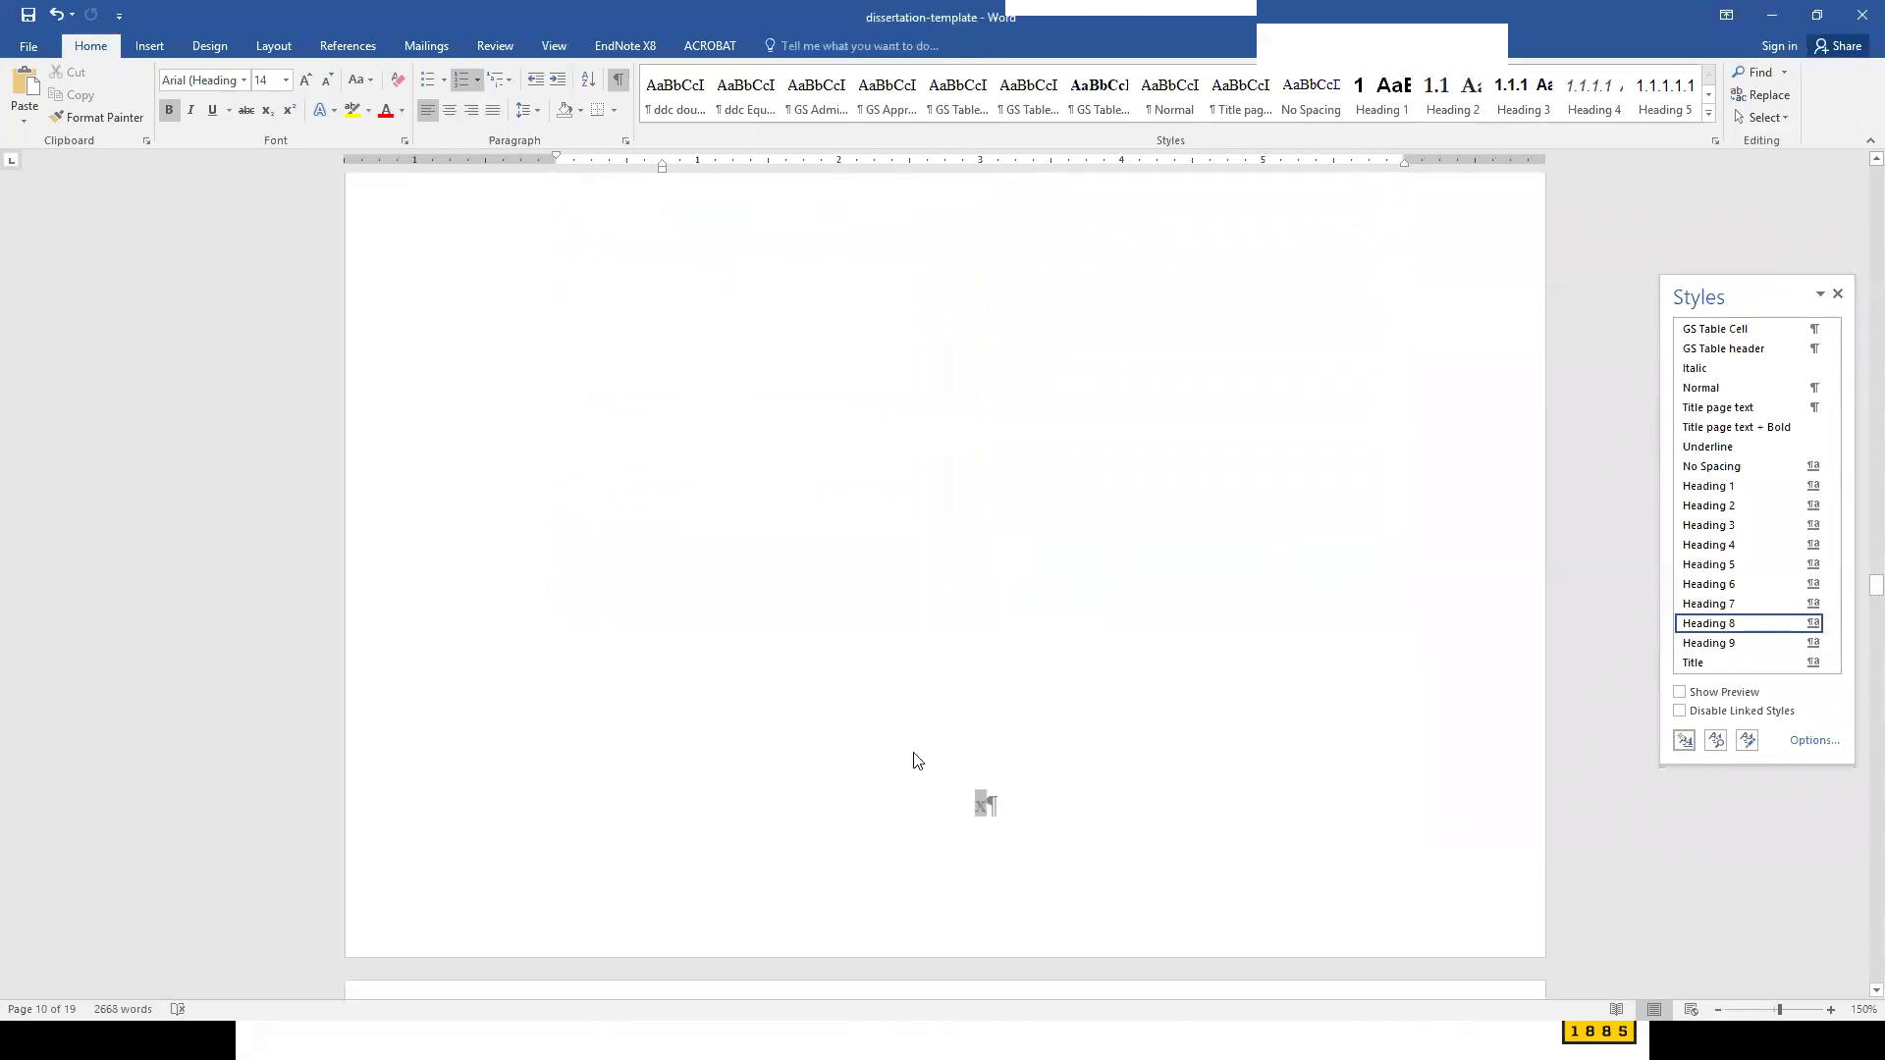
scroll(964, 862, "up", 5)
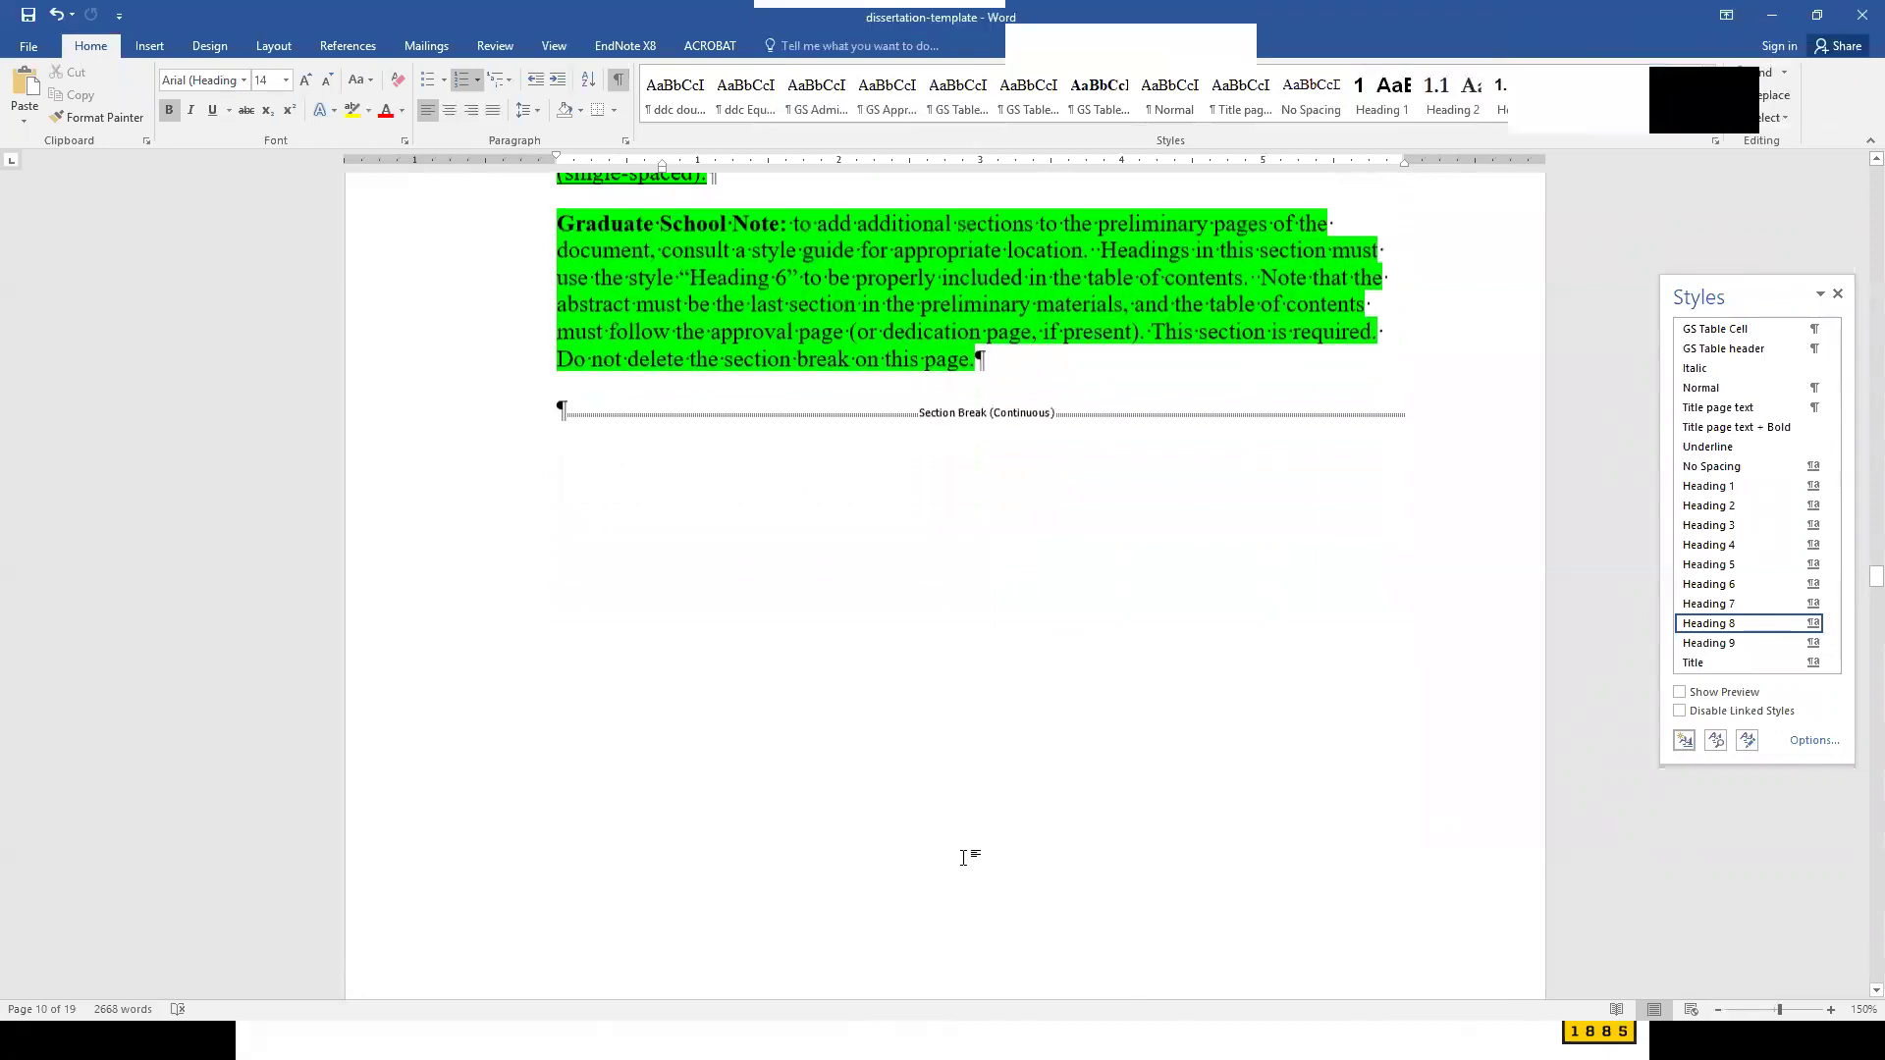
left_click(571, 442)
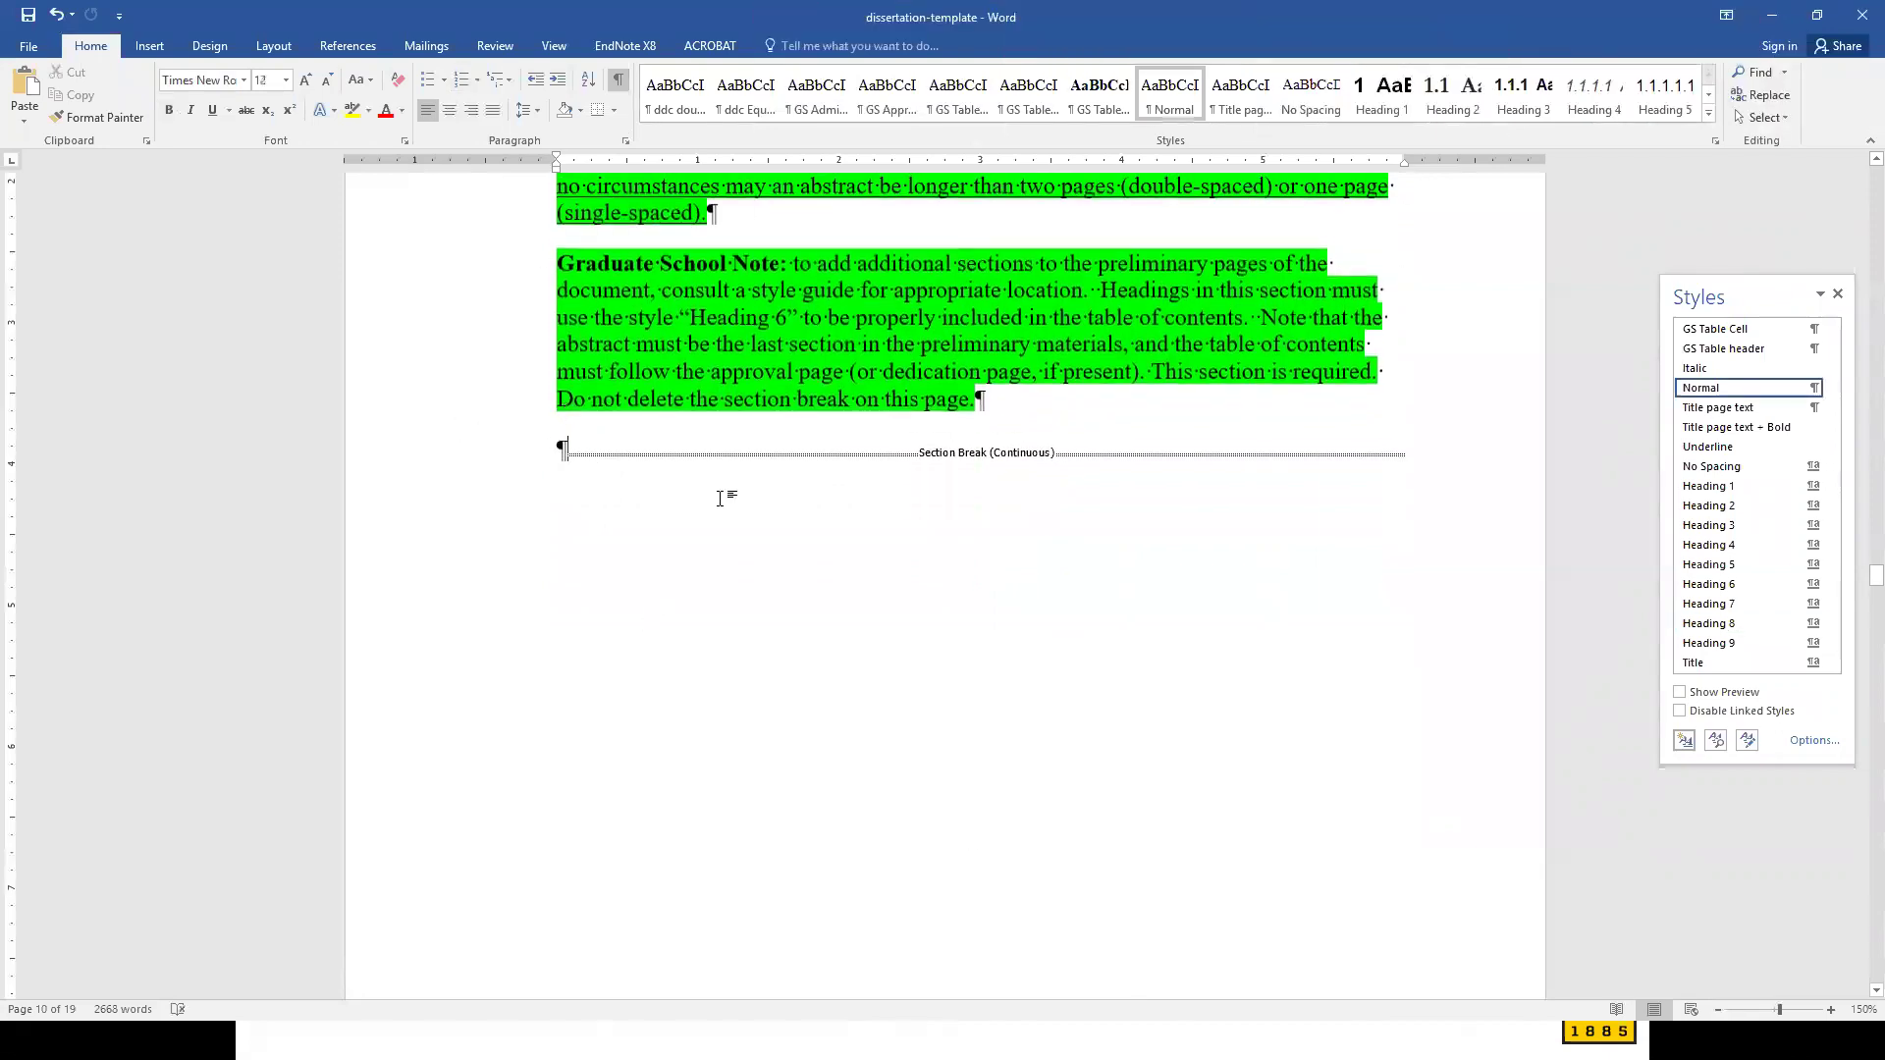
scroll(776, 737, "down", 15)
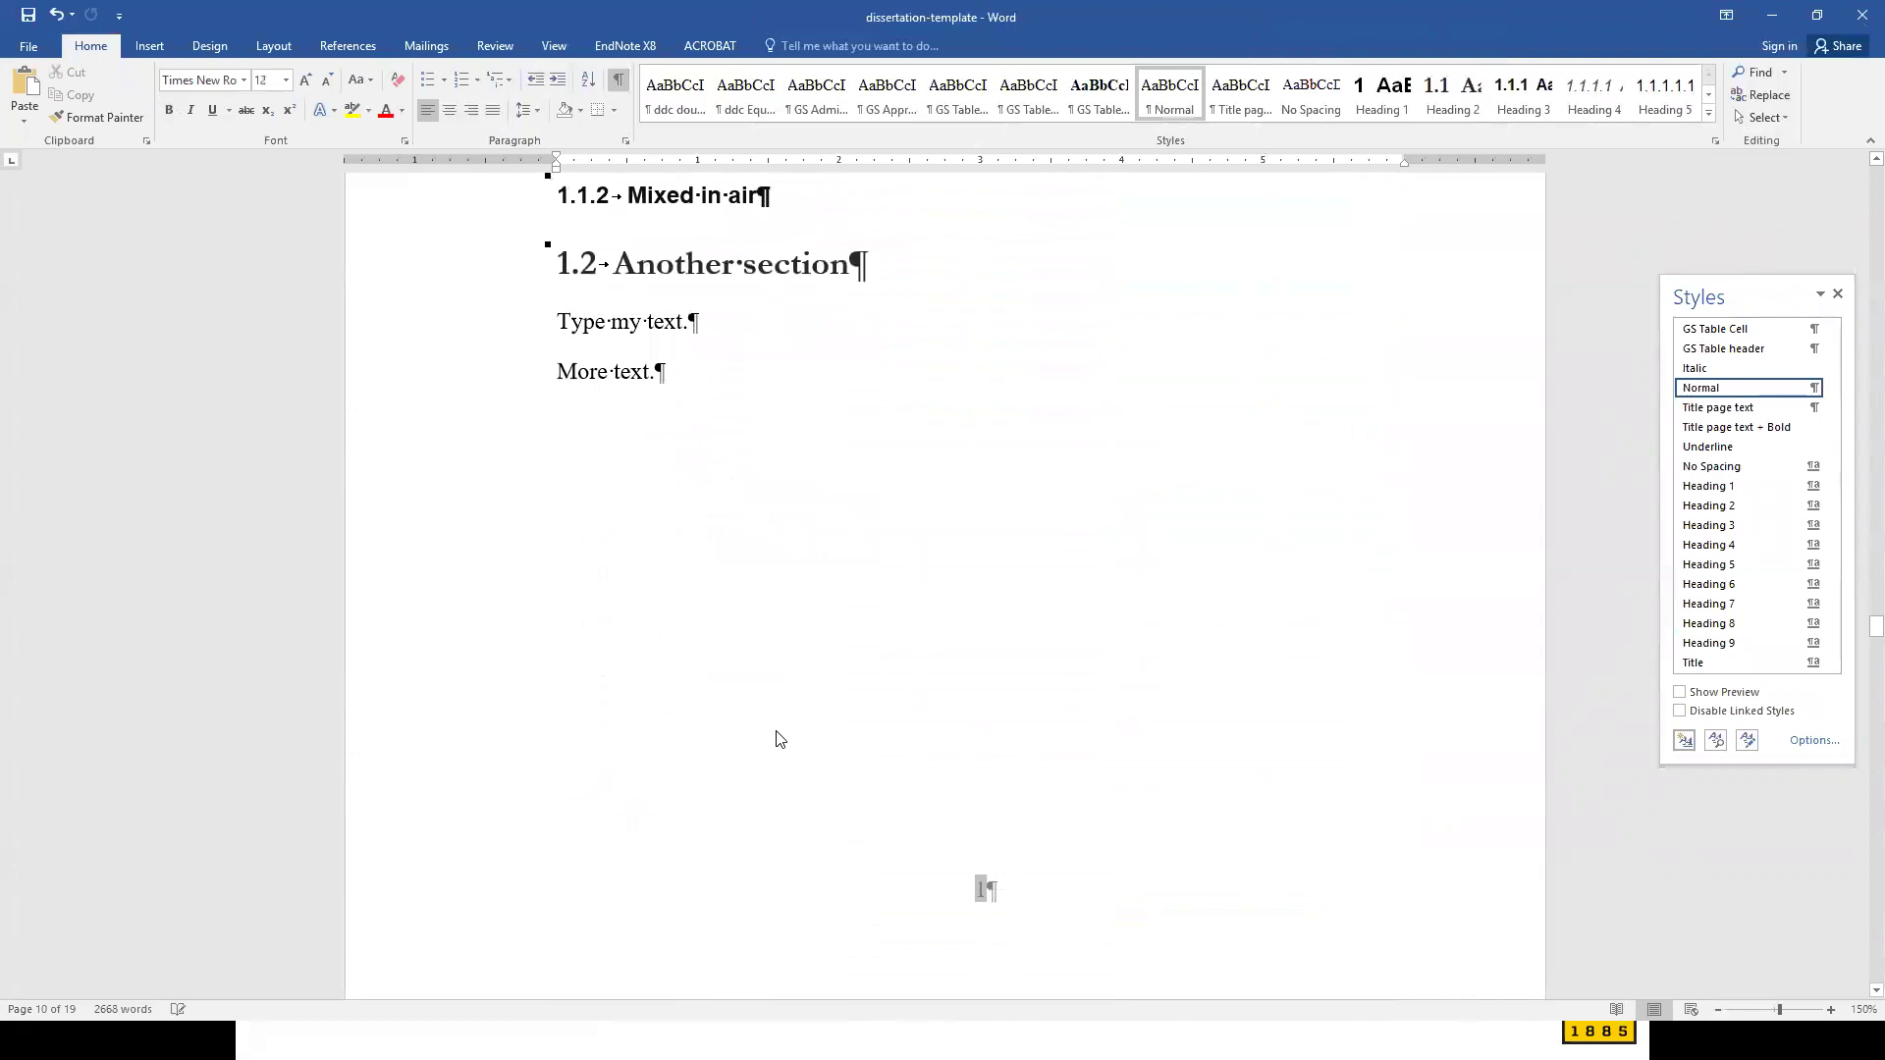
scroll(779, 738, "down", 3)
scroll(933, 795, "up", 20)
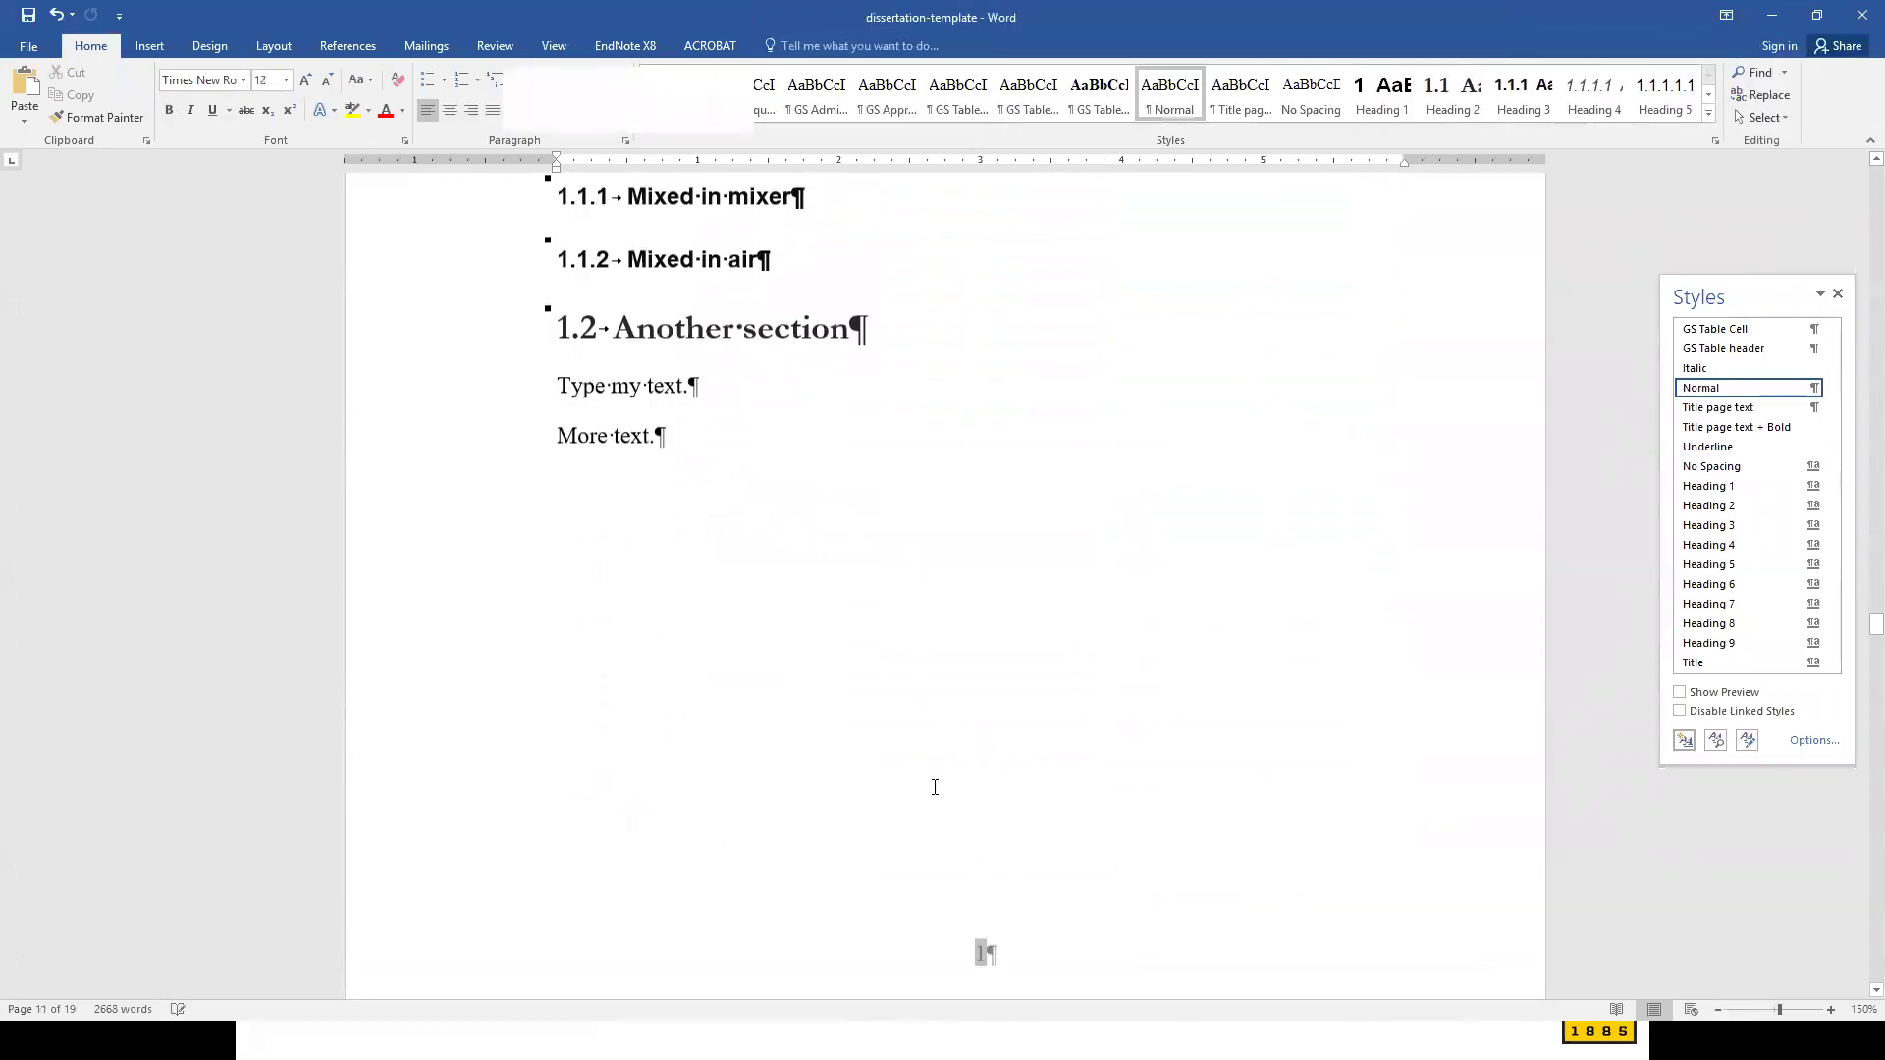
scroll(875, 780, "up", 6)
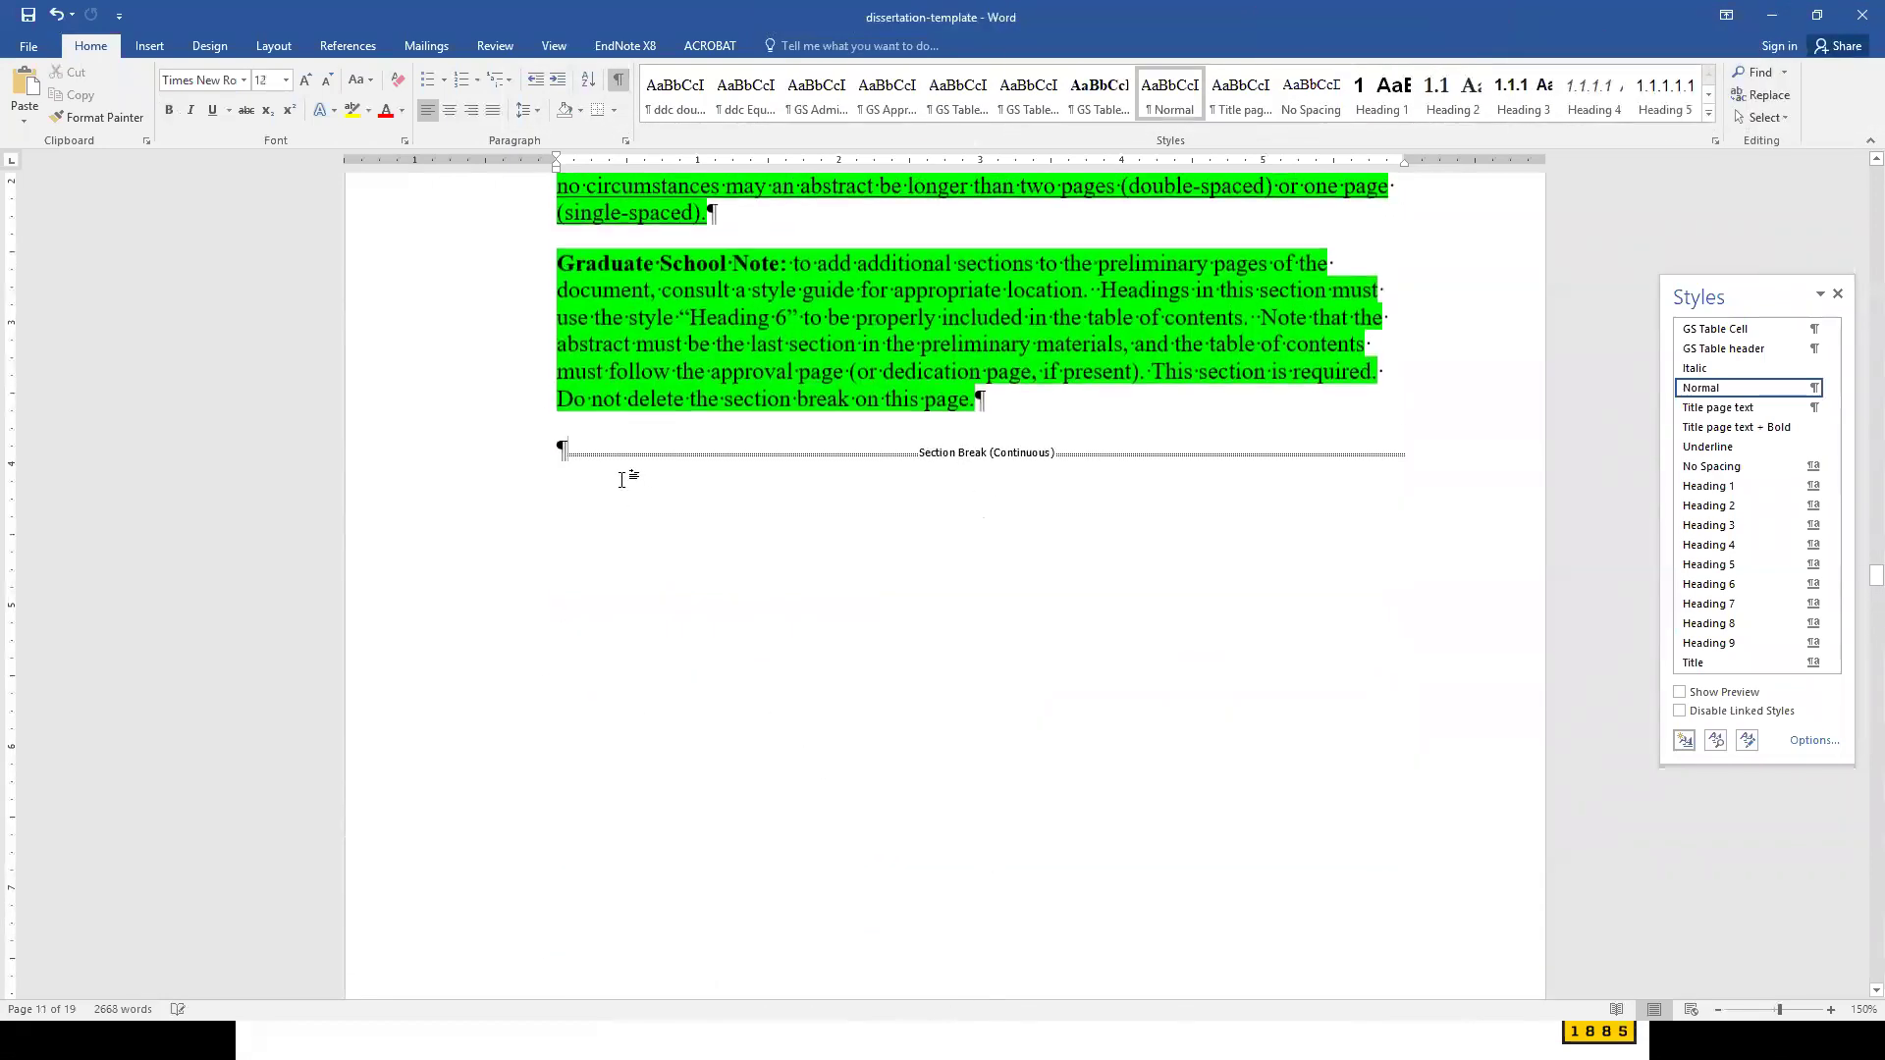
- Try deleting the section break after the abstract, and undo the deletion
key("ctrl+z")
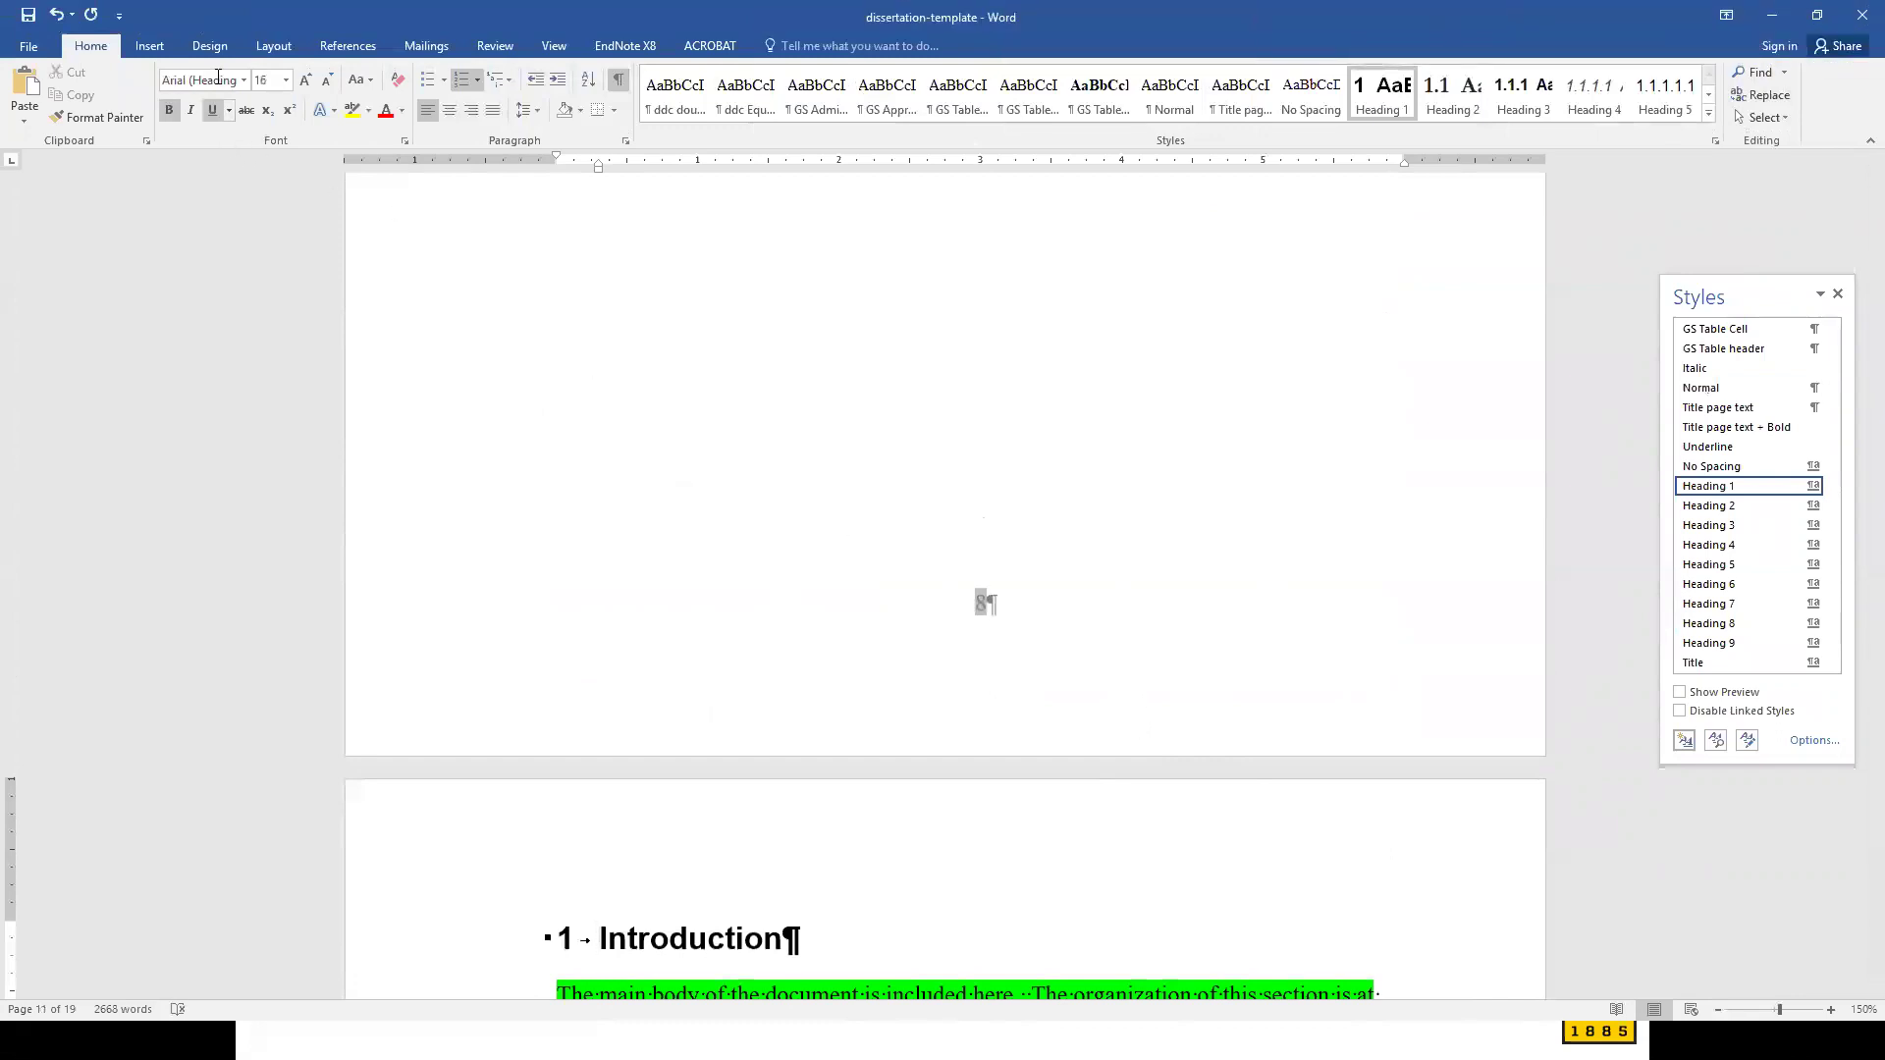
left_click(149, 46)
left_click(91, 47)
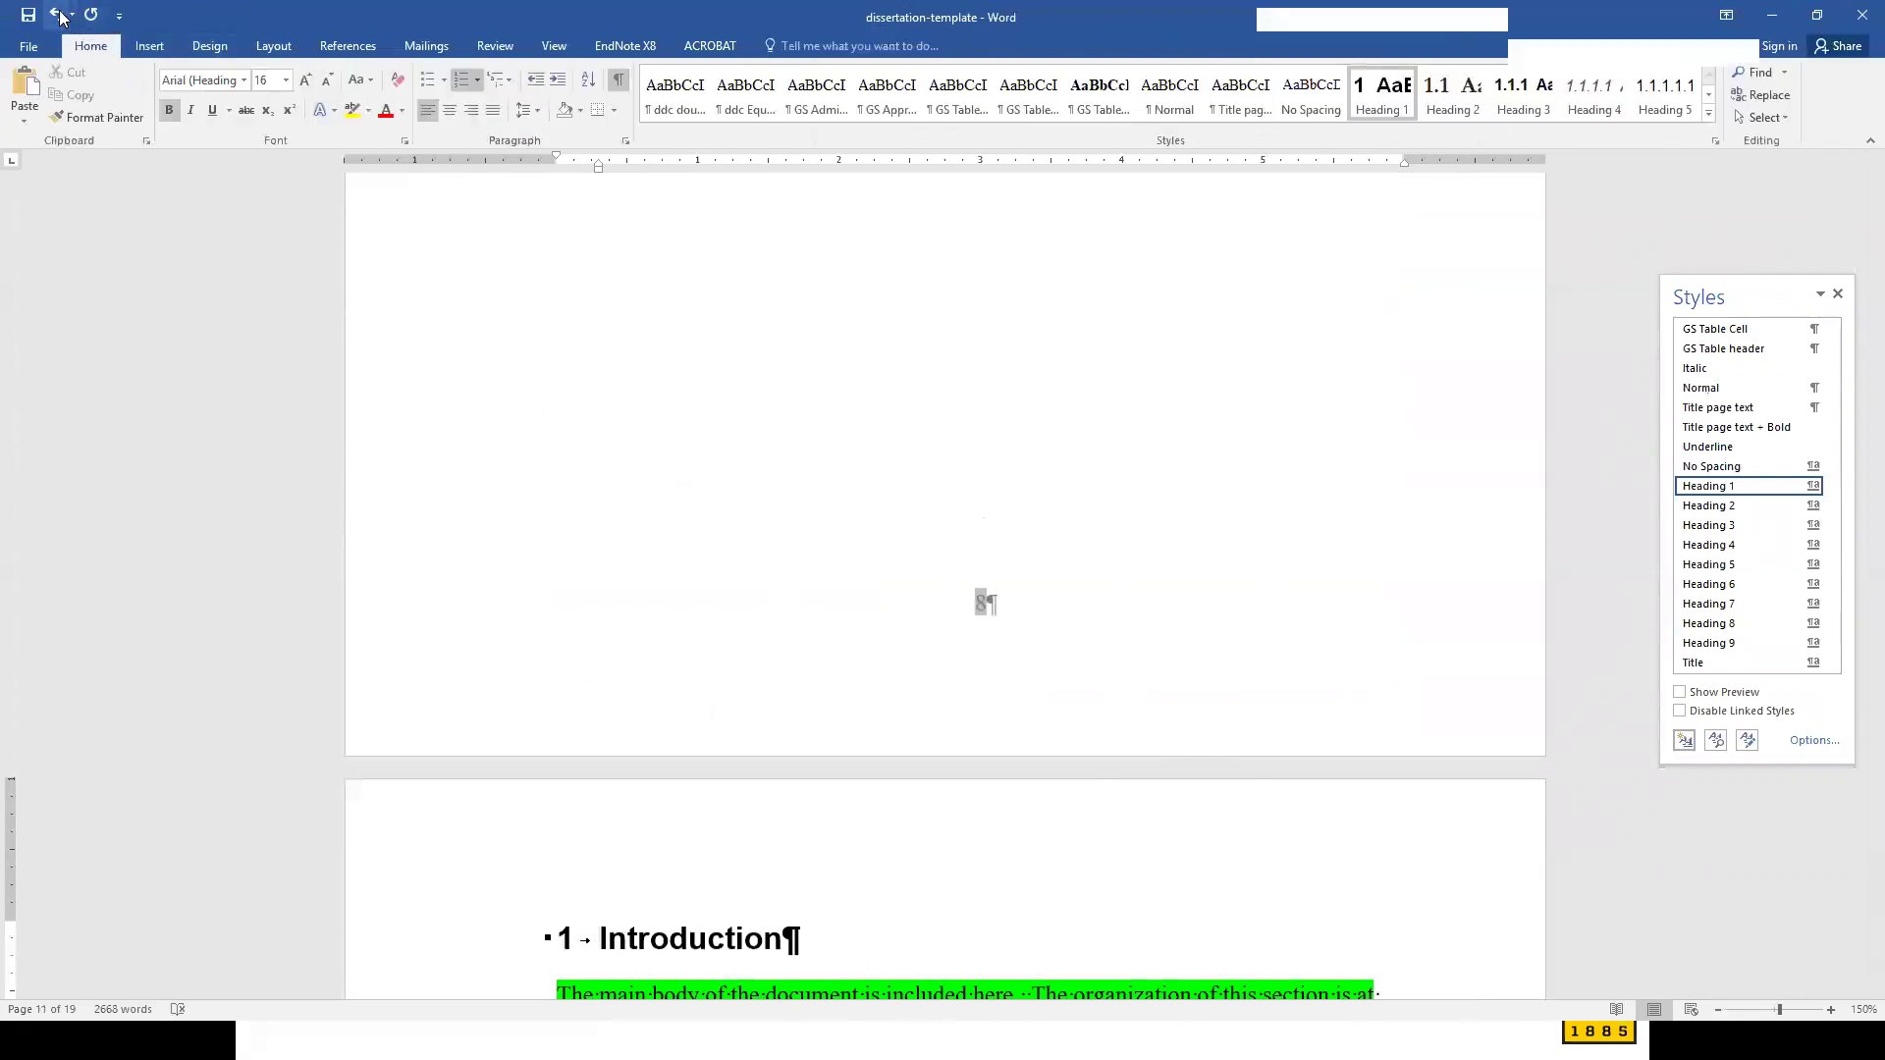
left_click(58, 14)
scroll(1335, 506, "down", 3)
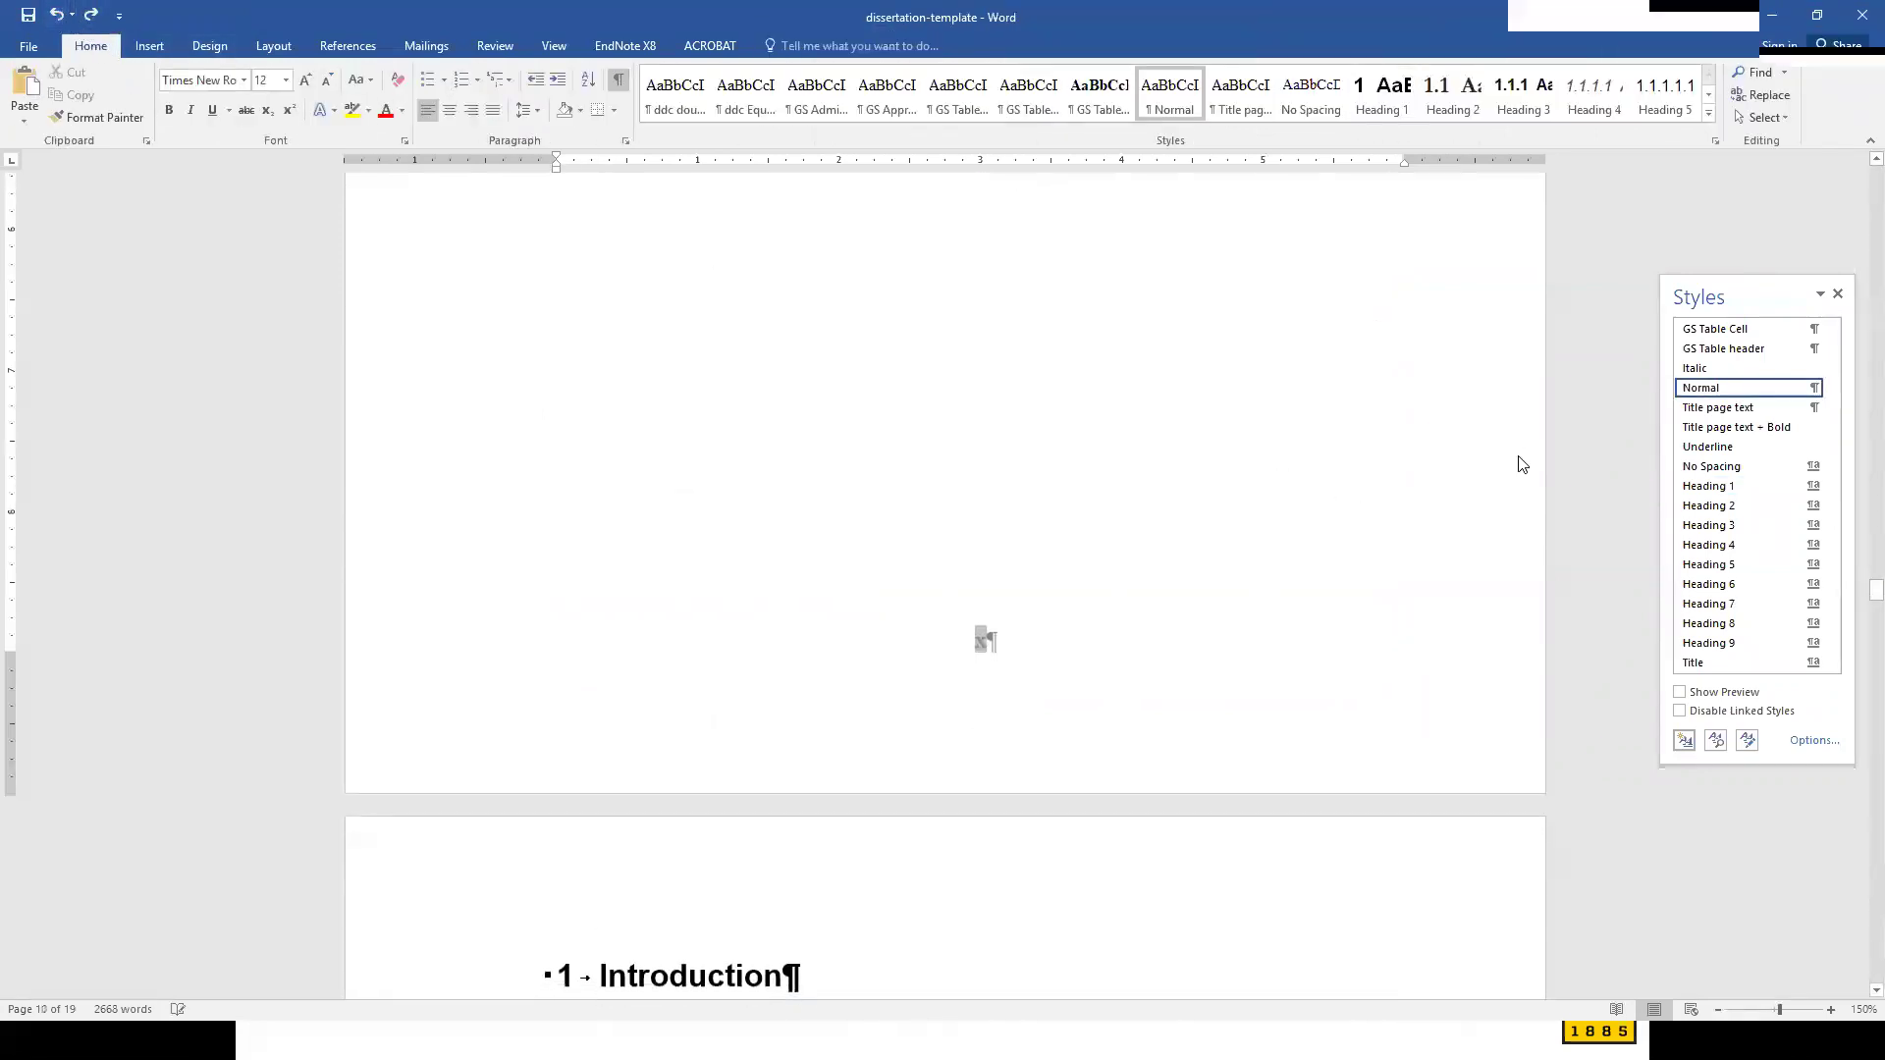
- Insert a Next Page section break at the end of the filler paragraph under "Heading 5 Subsection"
left_click_drag(1859, 593, 1855, 630)
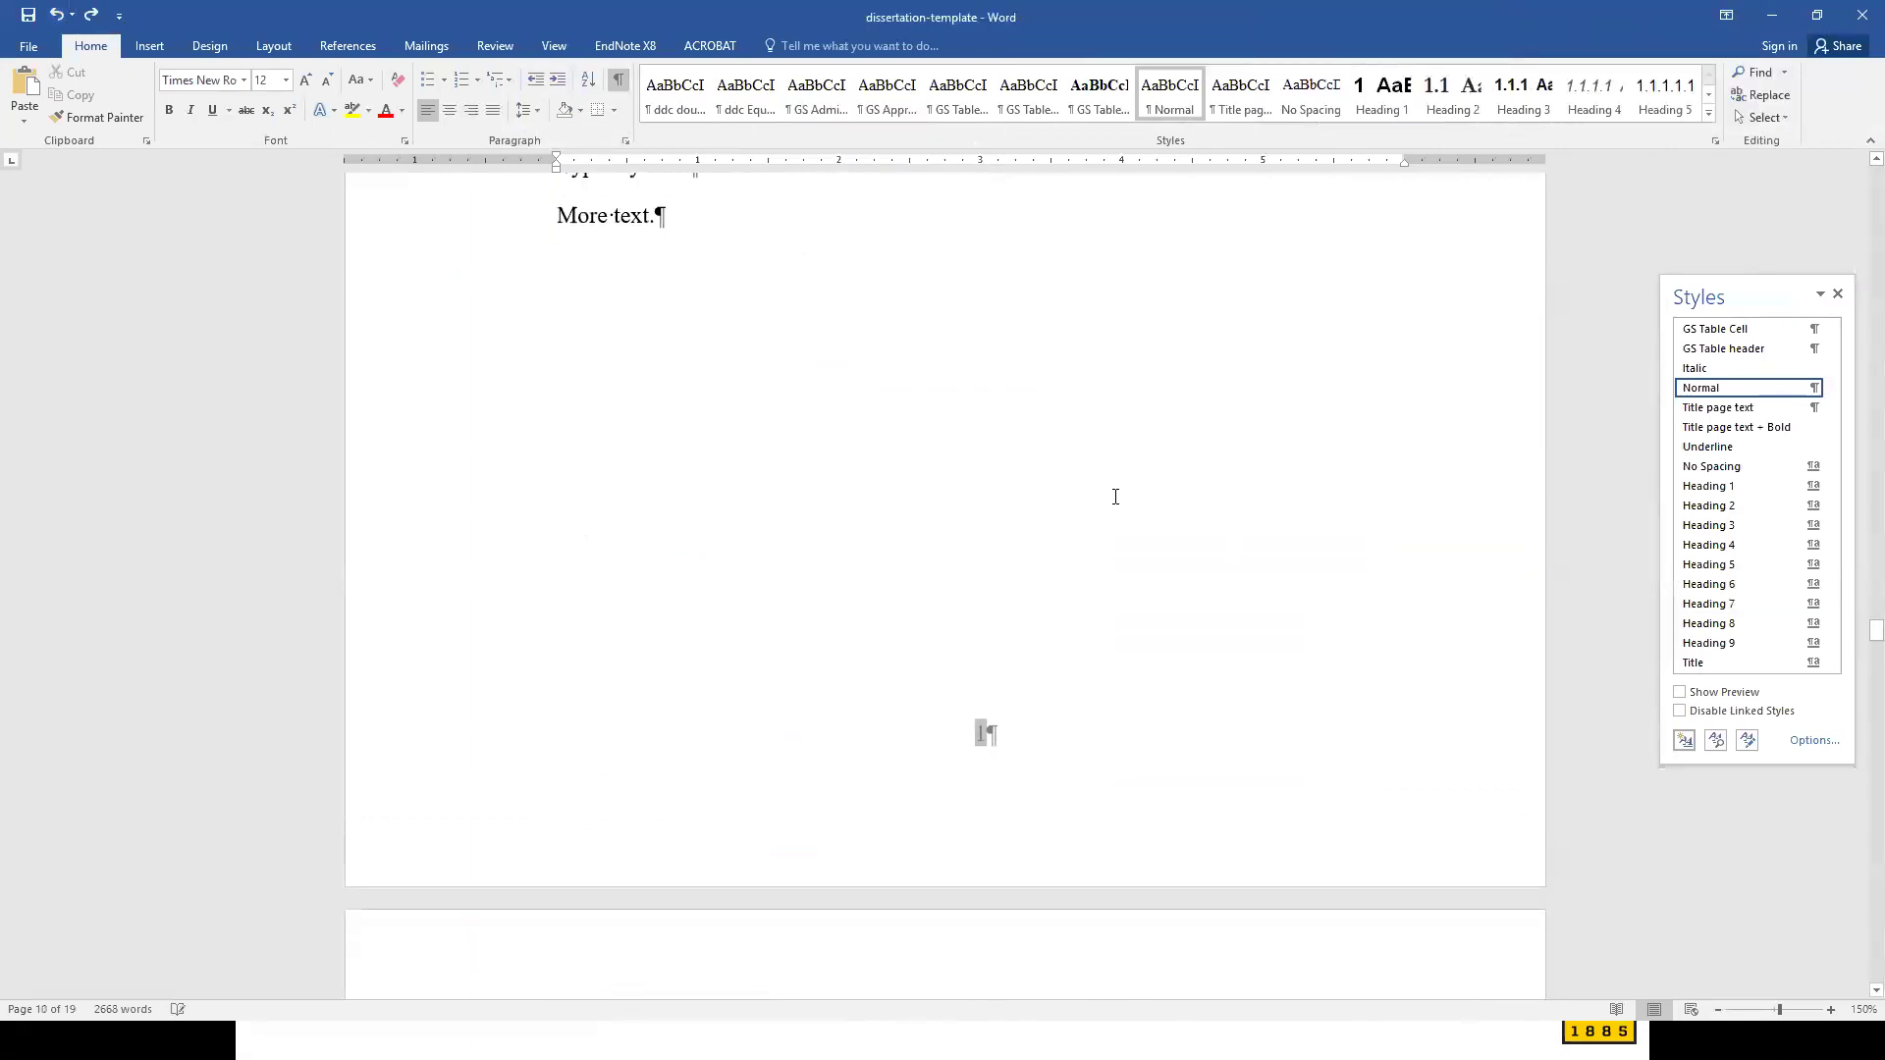
scroll(1076, 518, "down", 20)
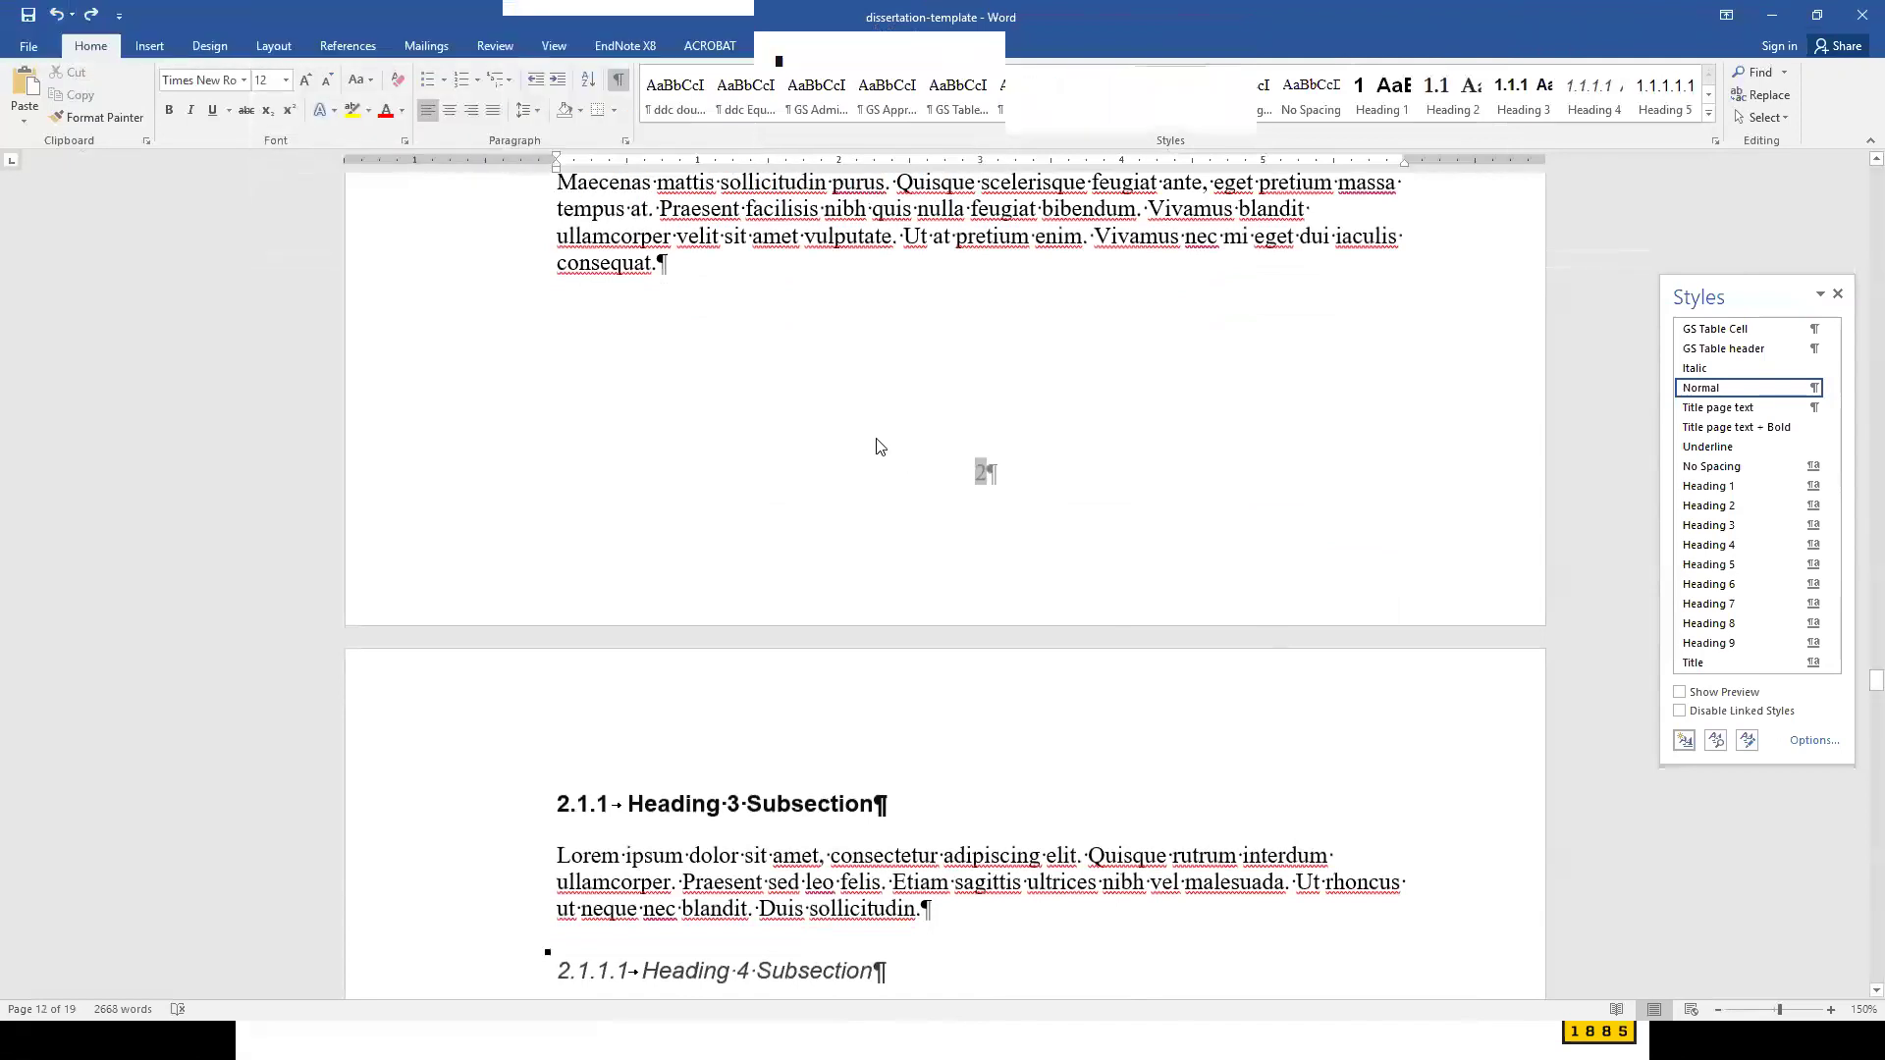
scroll(815, 507, "down", 6)
scroll(1290, 724, "down", 3)
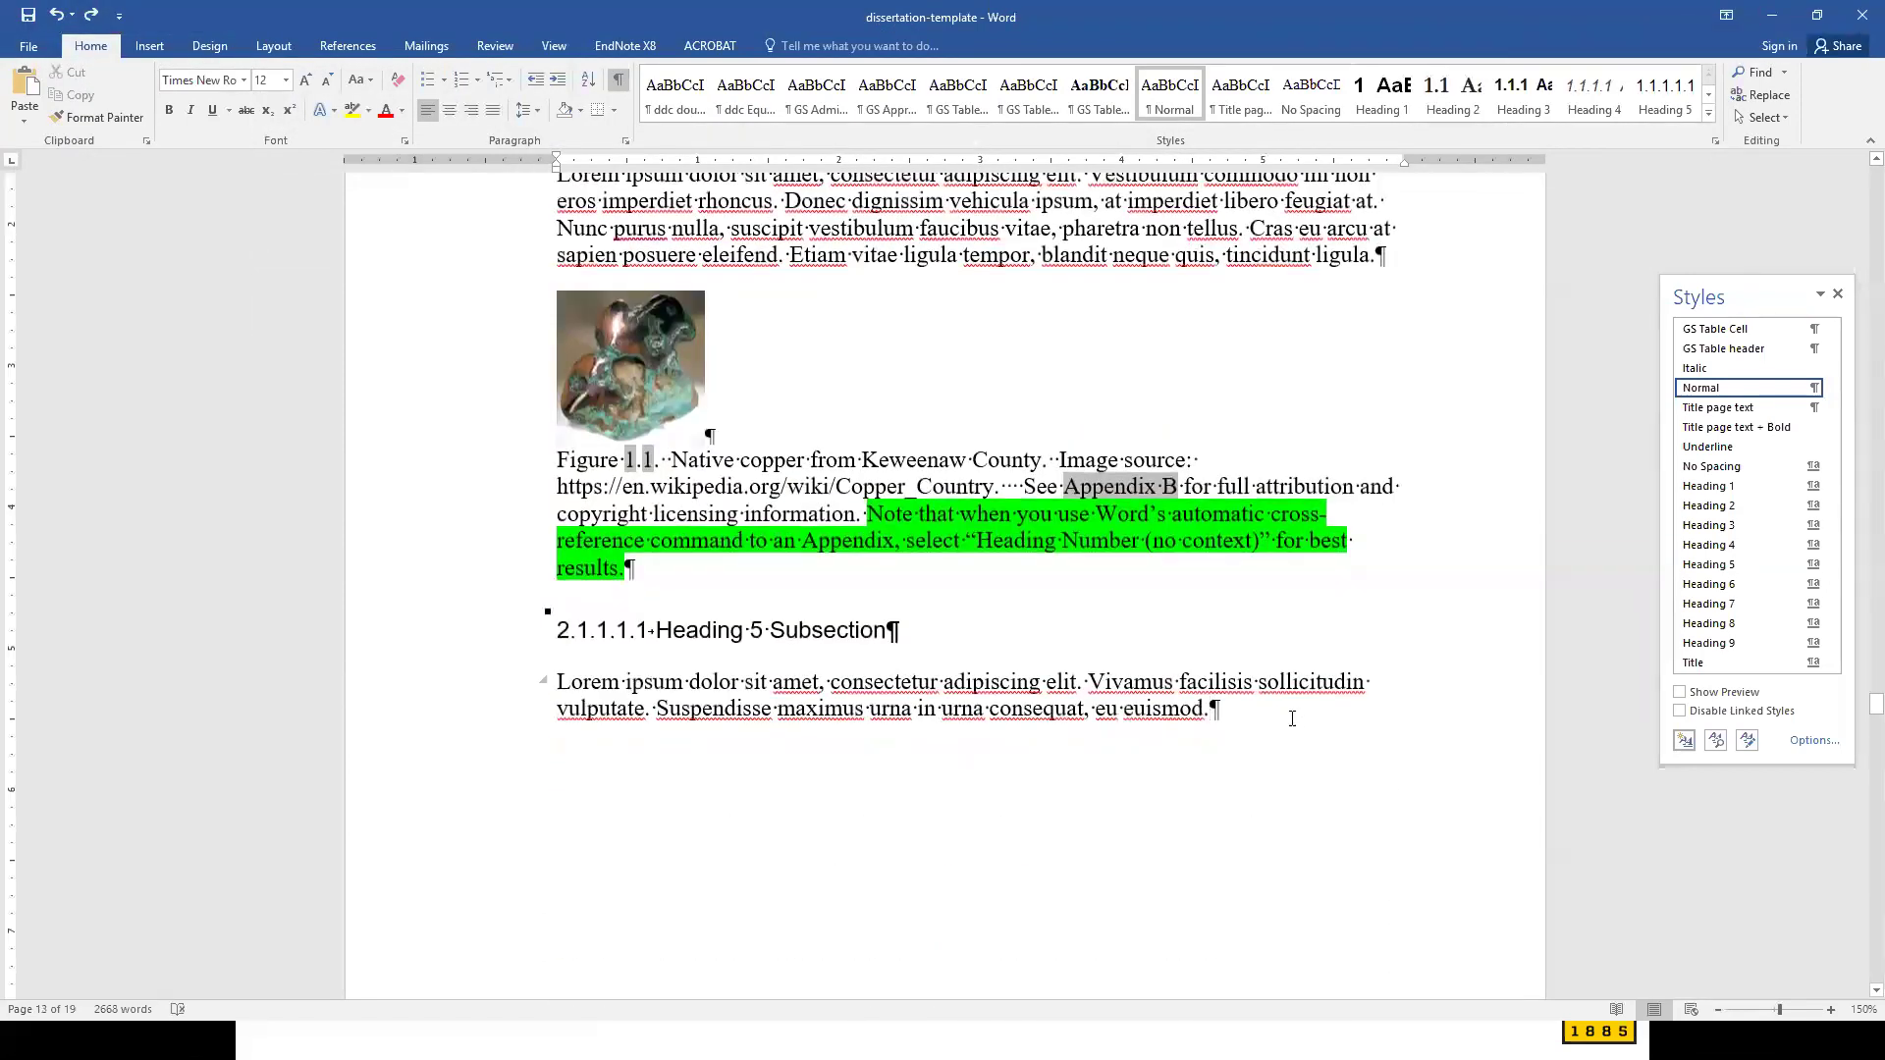
left_click(151, 47)
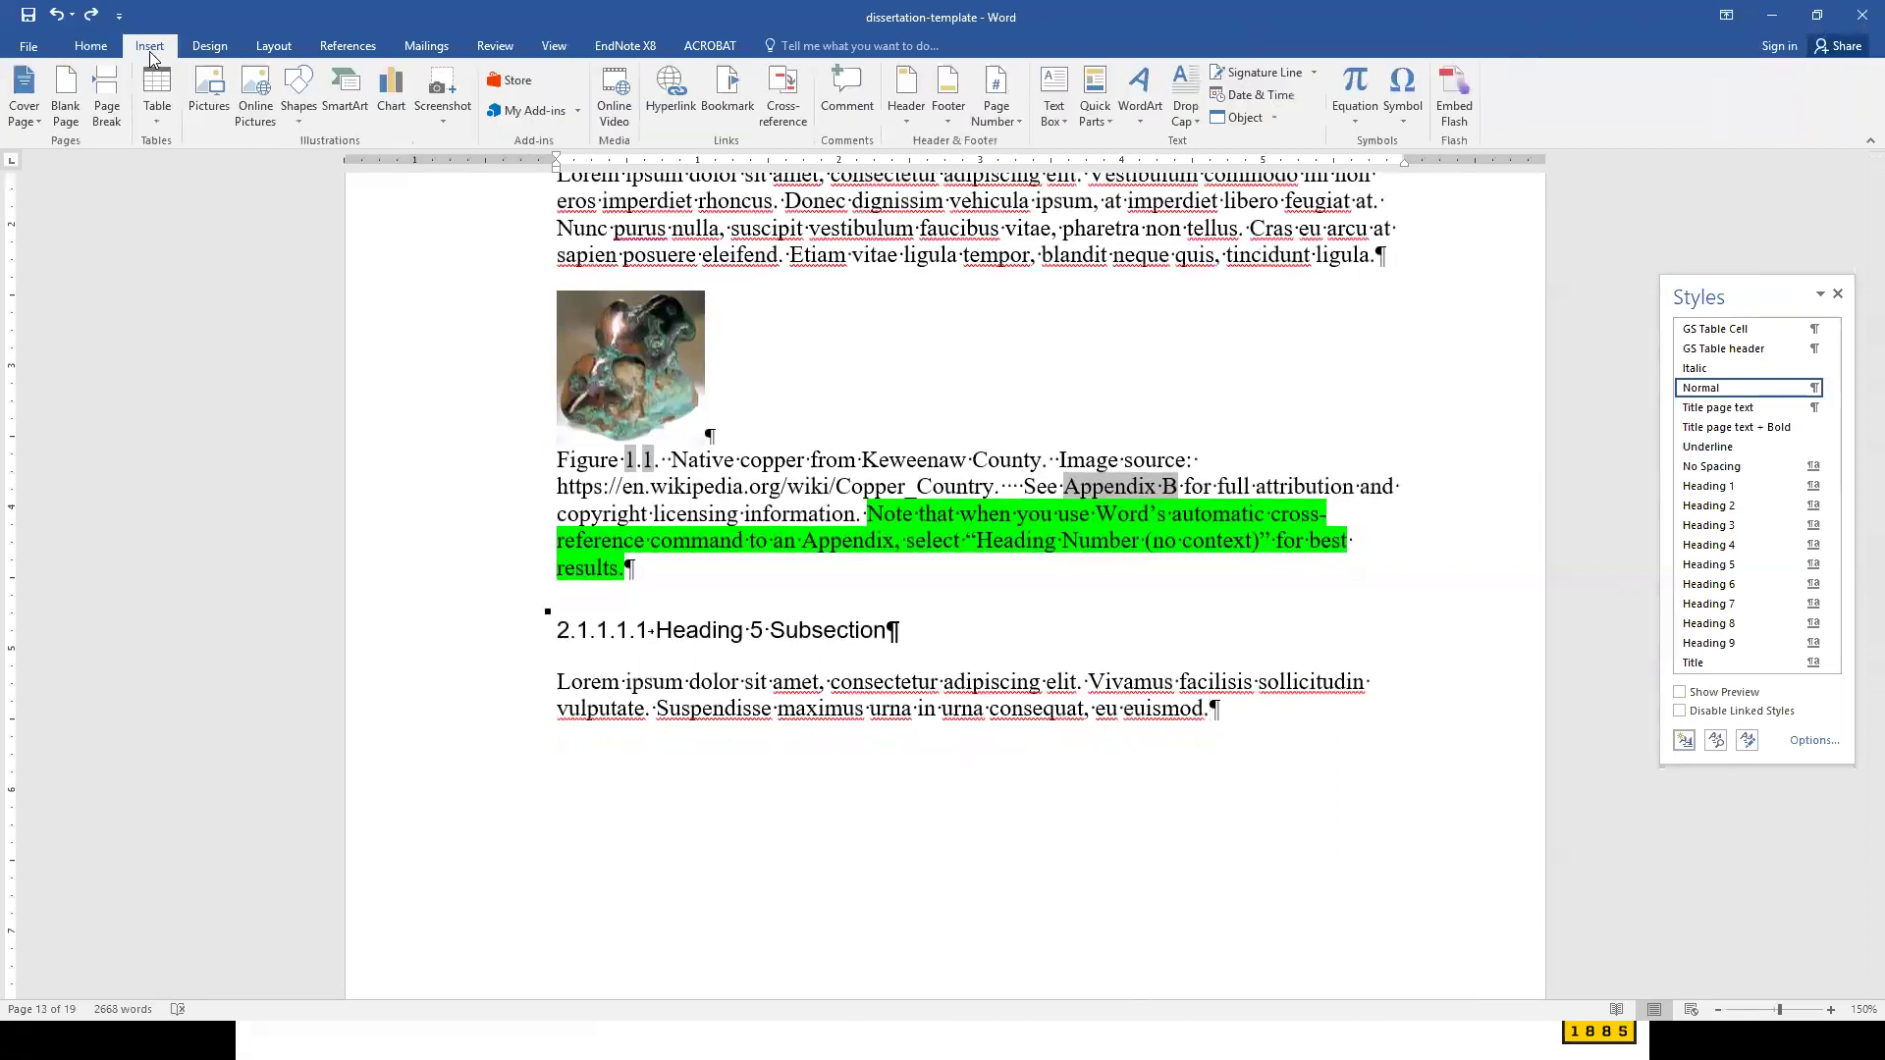
left_click(216, 49)
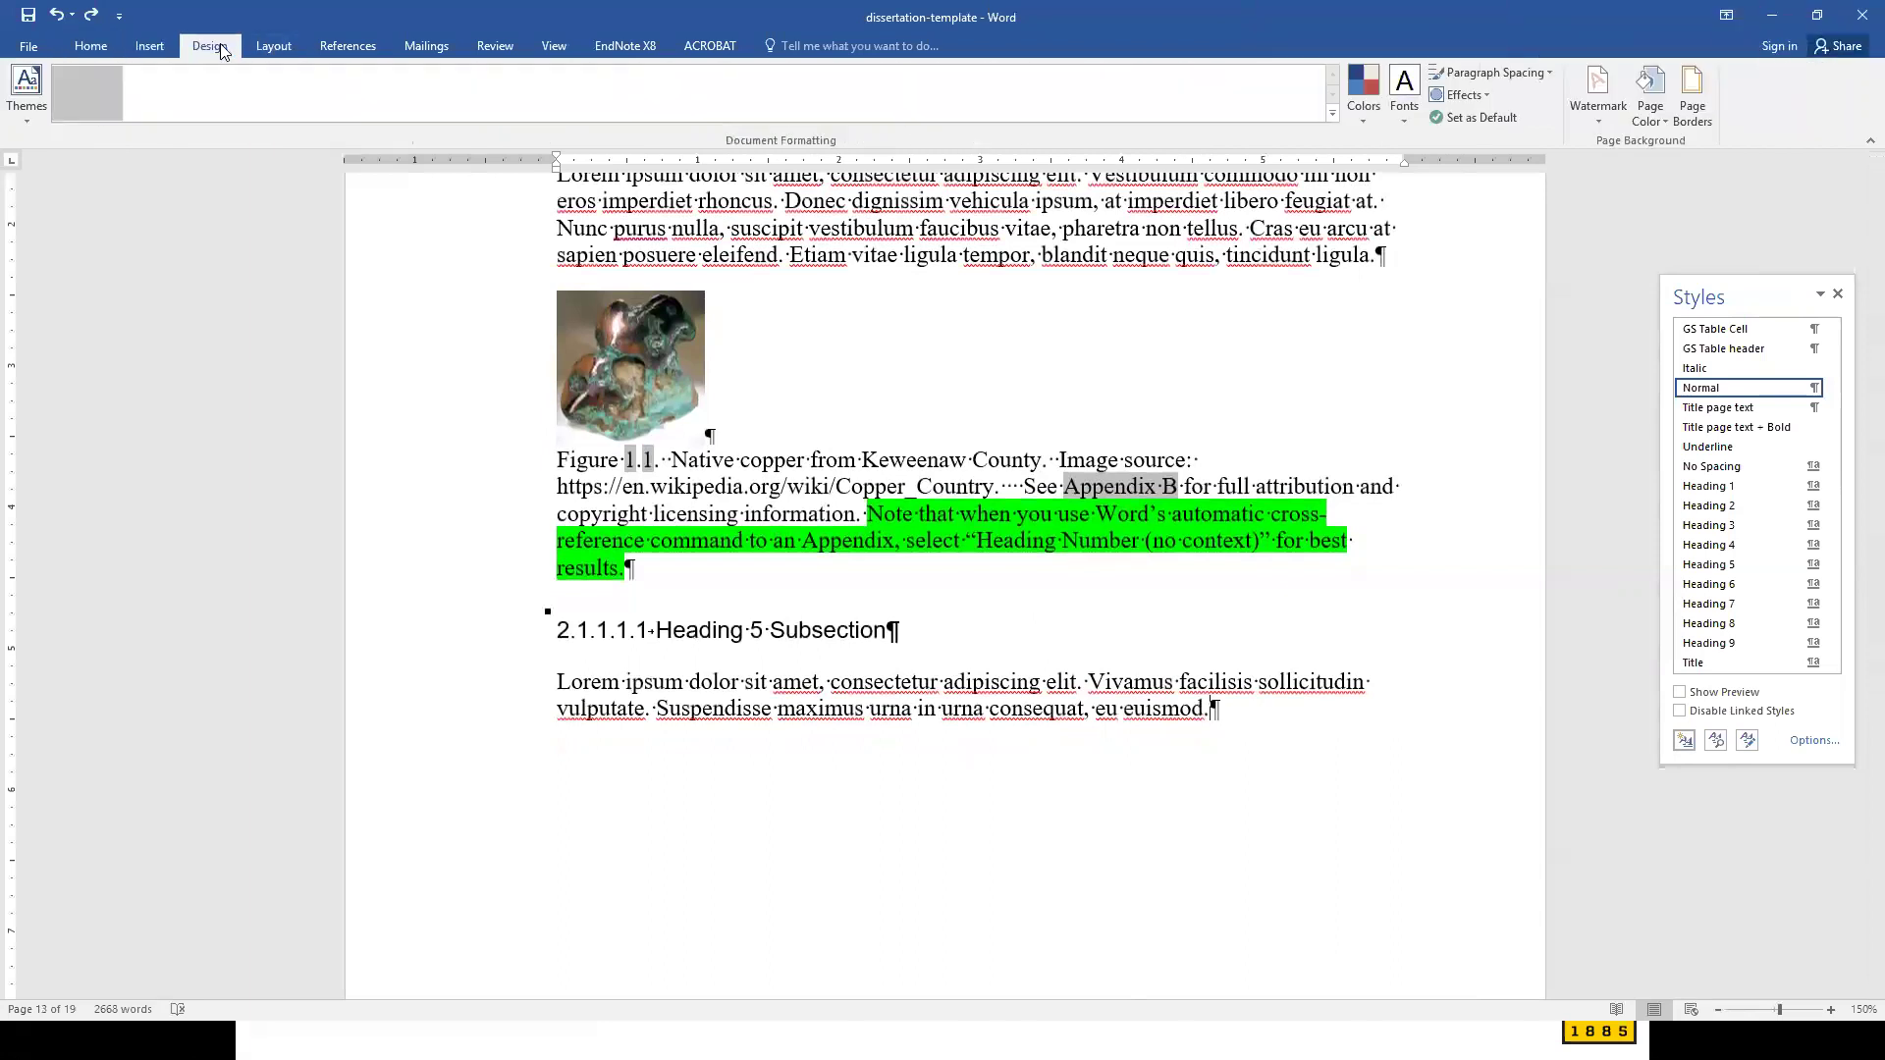
left_click(269, 45)
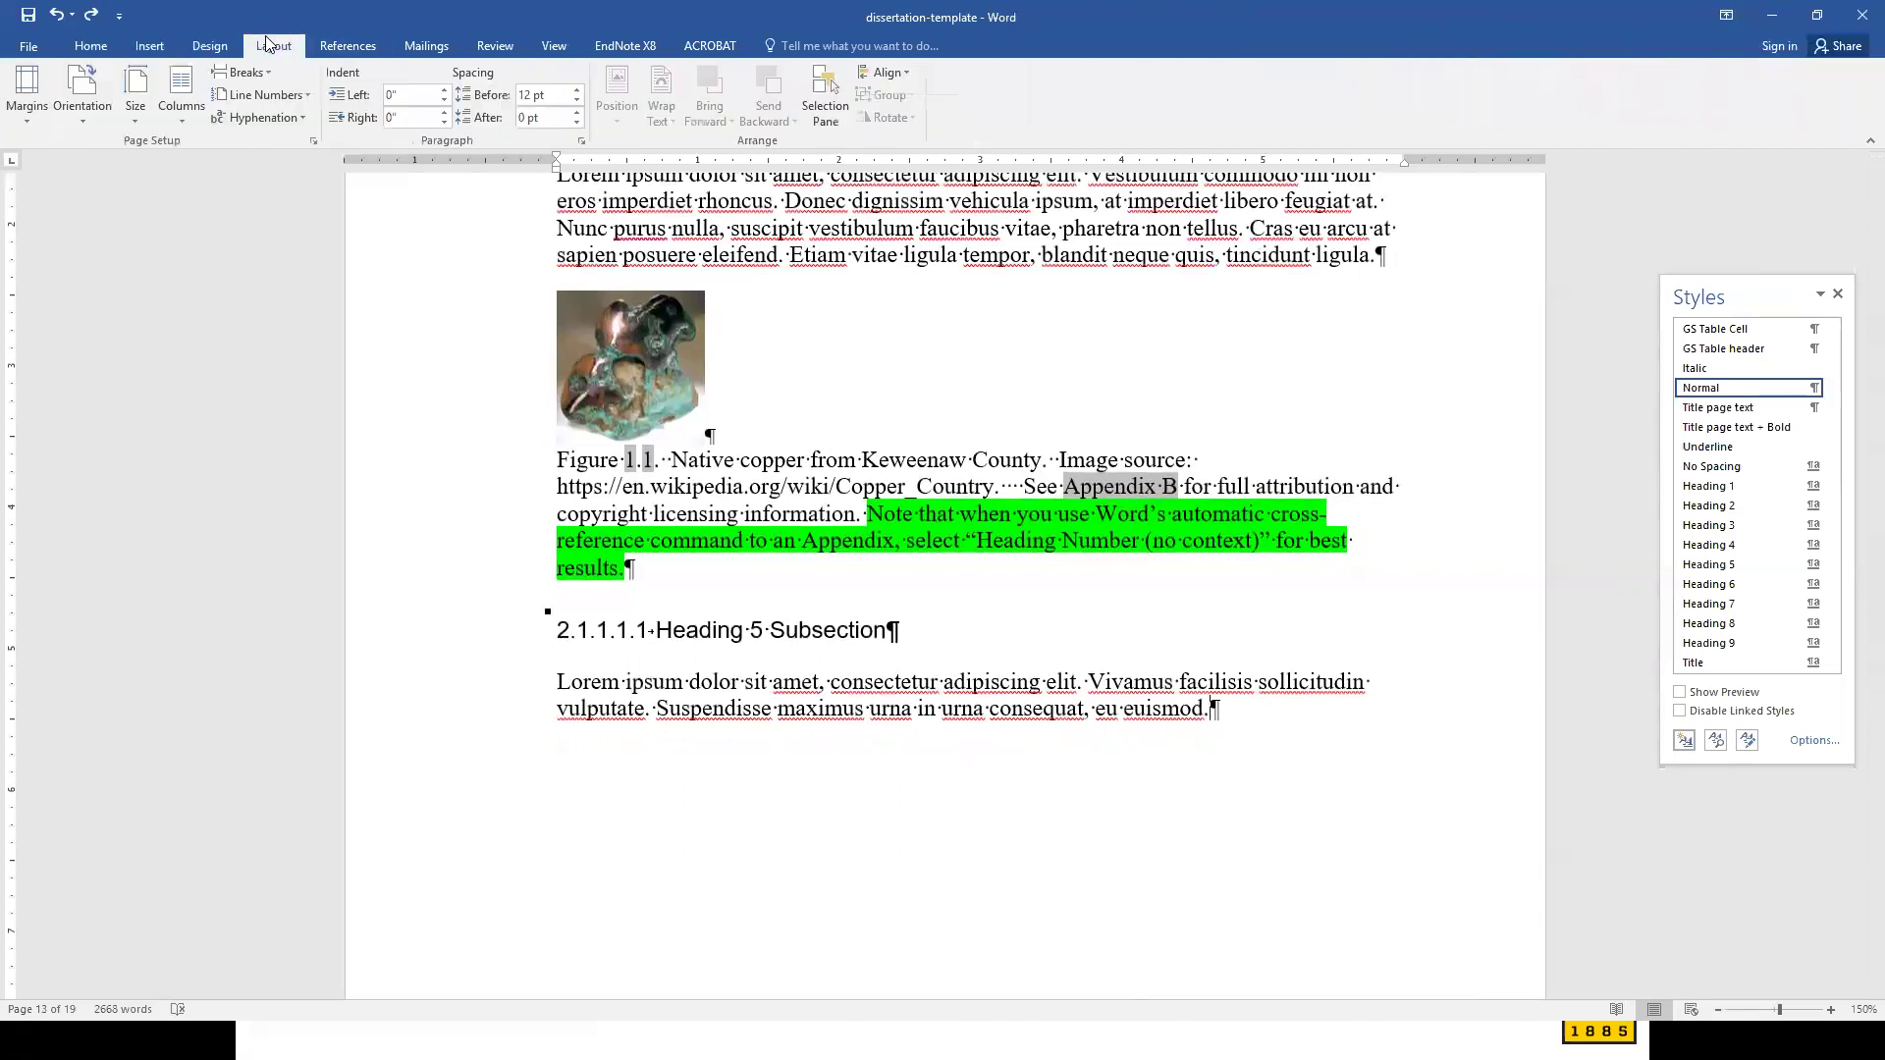
left_click(244, 73)
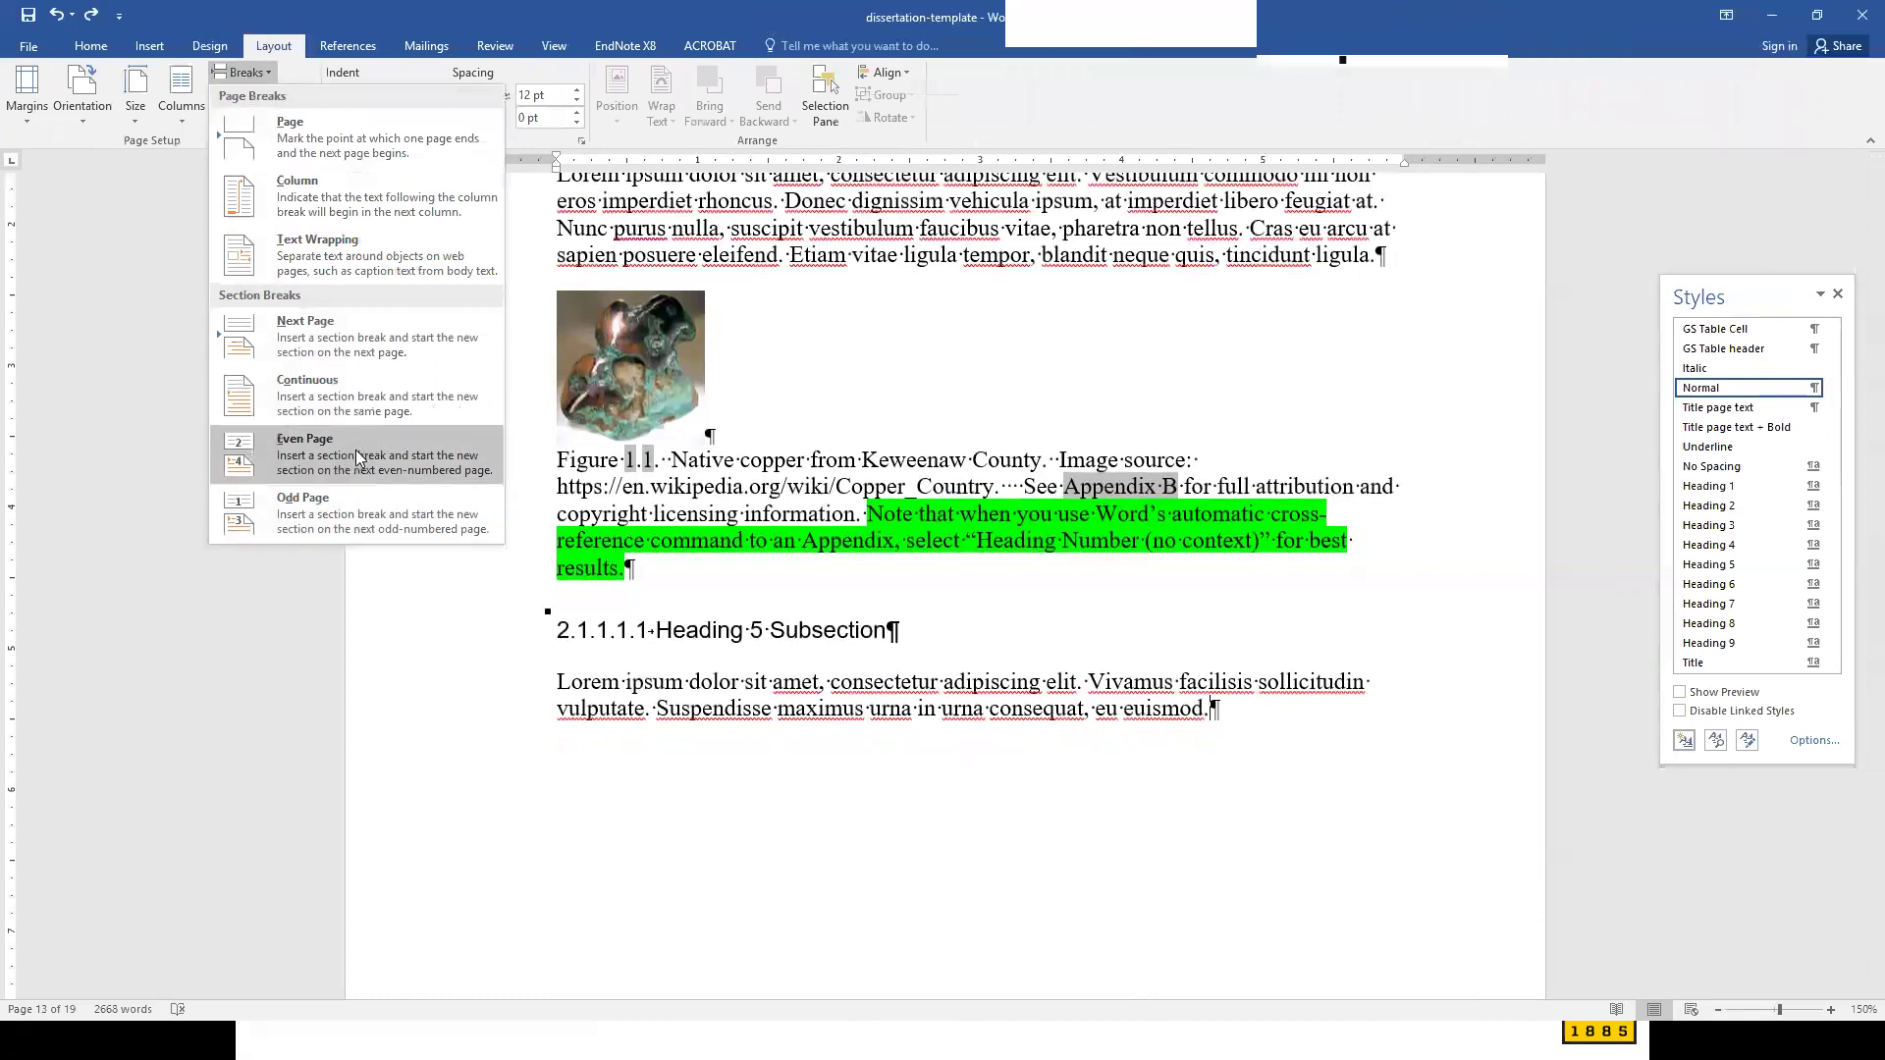
left_click(361, 332)
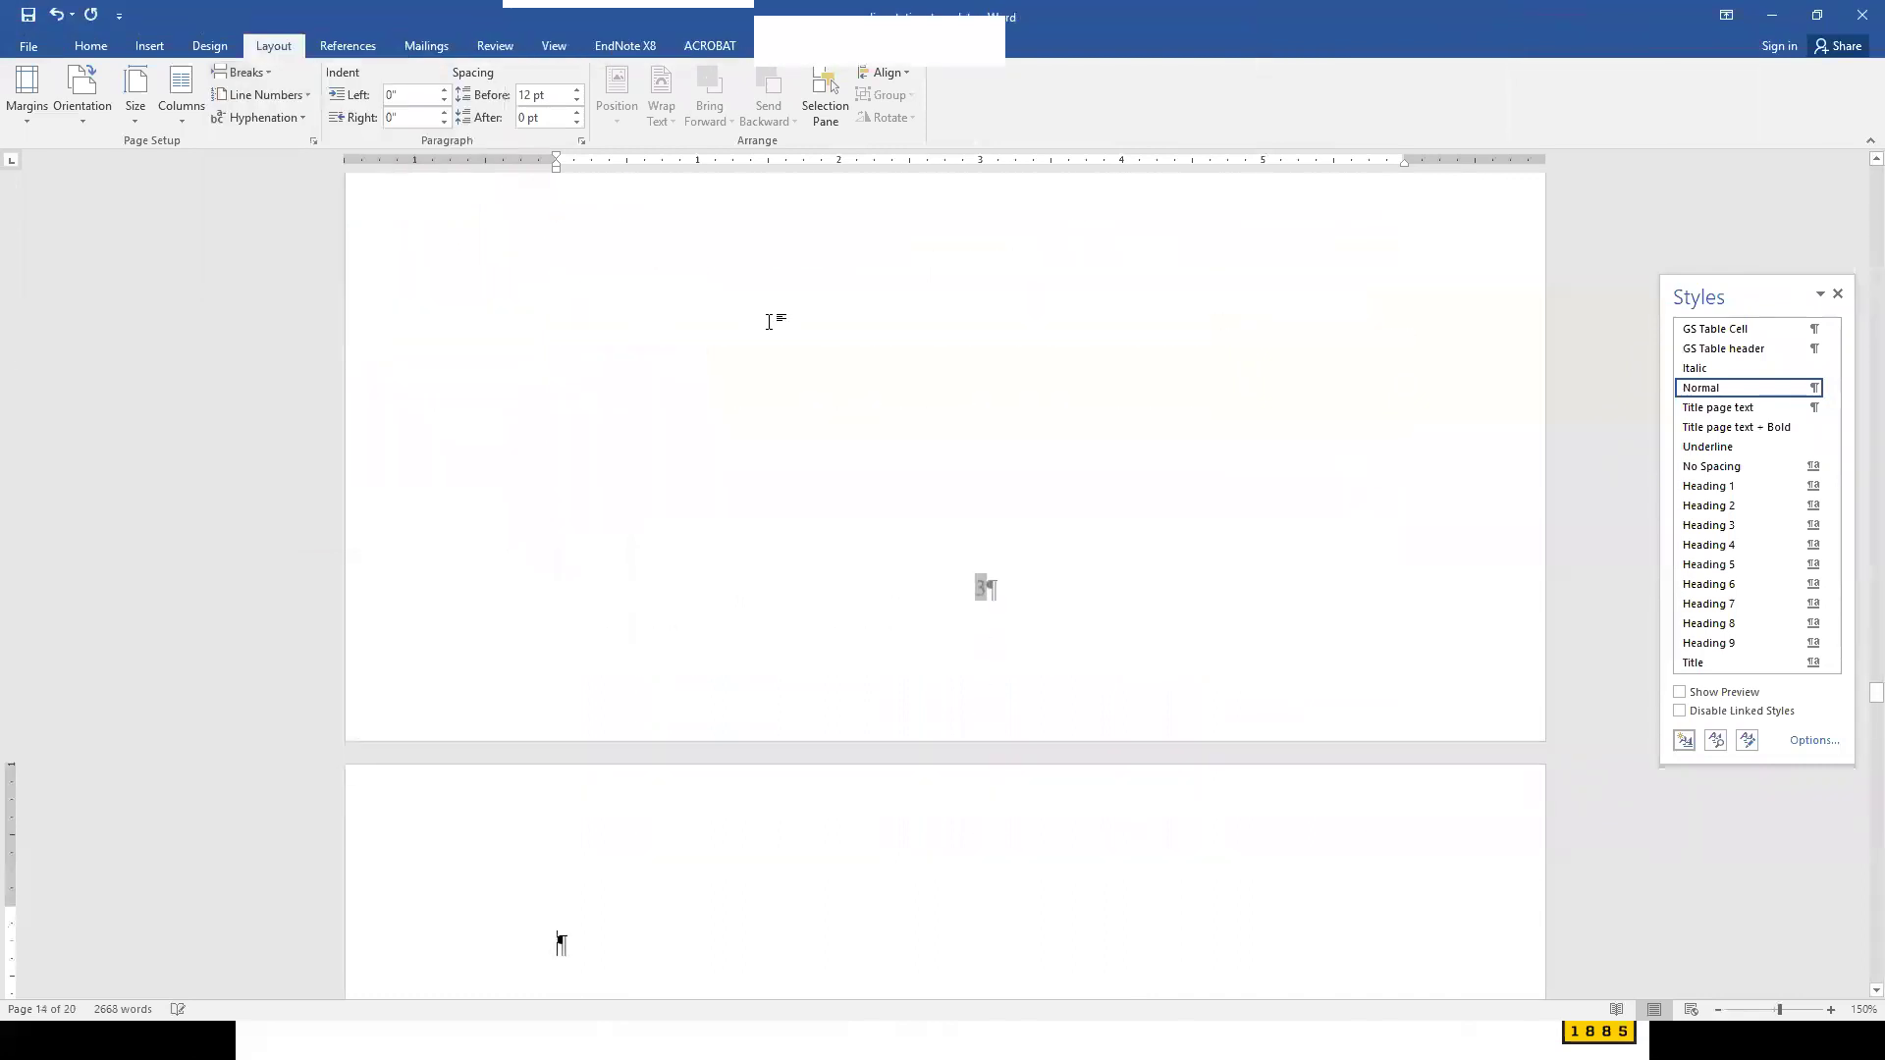
scroll(775, 319, "down", 5)
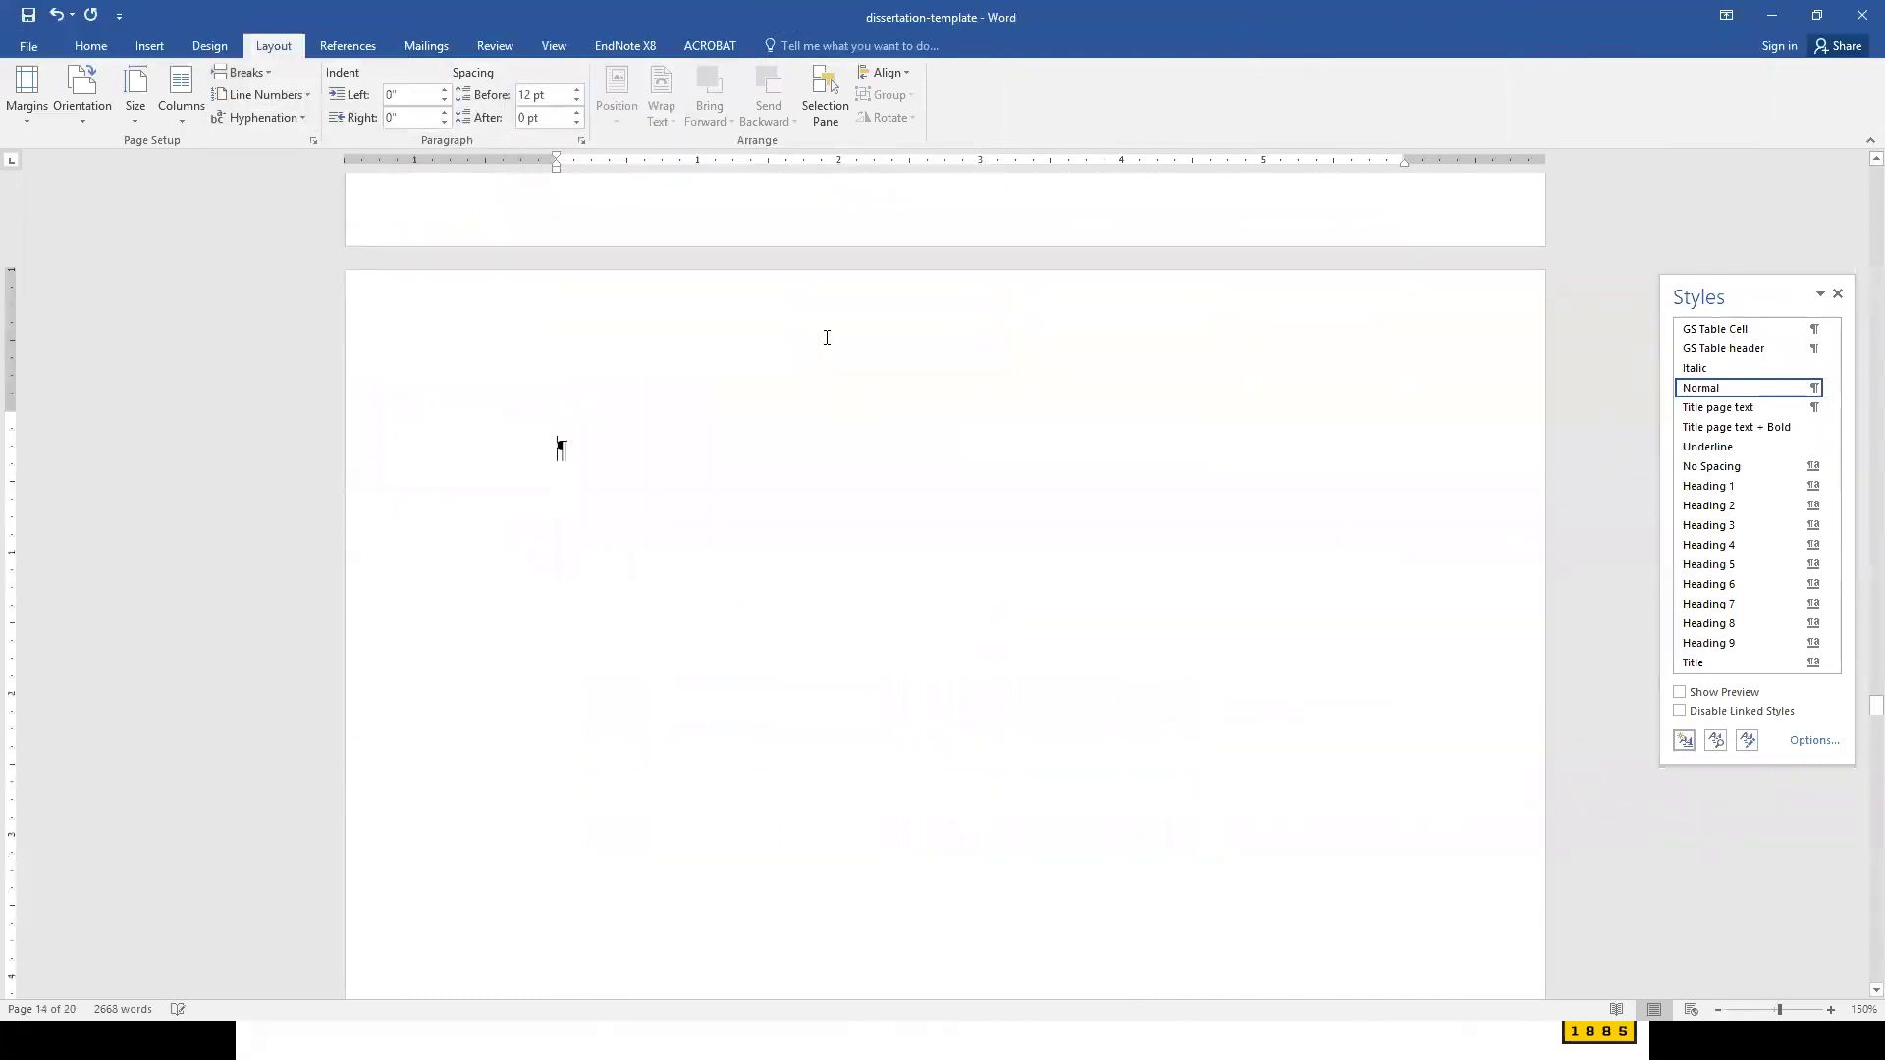
- Enter the placeholder line "Insert my landscape table." on the new page, followed by two empty paragraphs
type("Insert mylan")
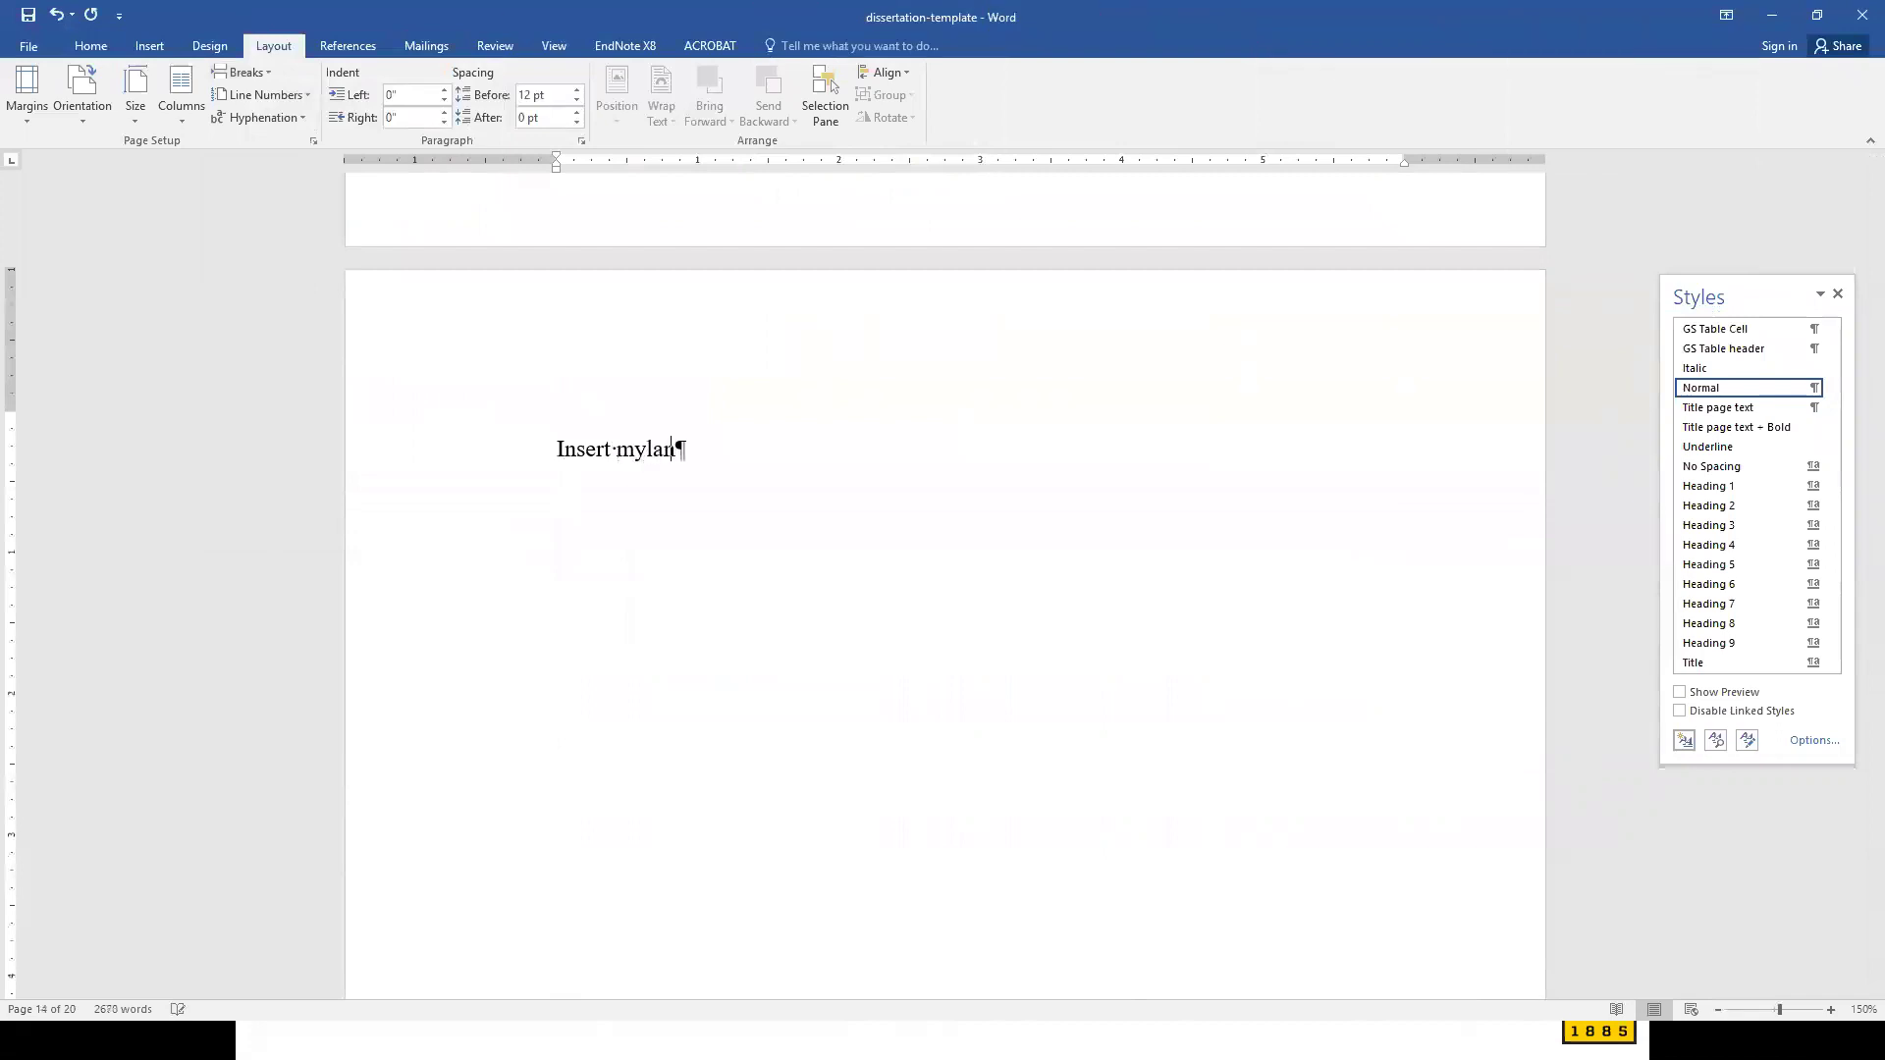
key("BackSpace")
type("ndscape p")
type("able.")
key("Return")
key("Return")
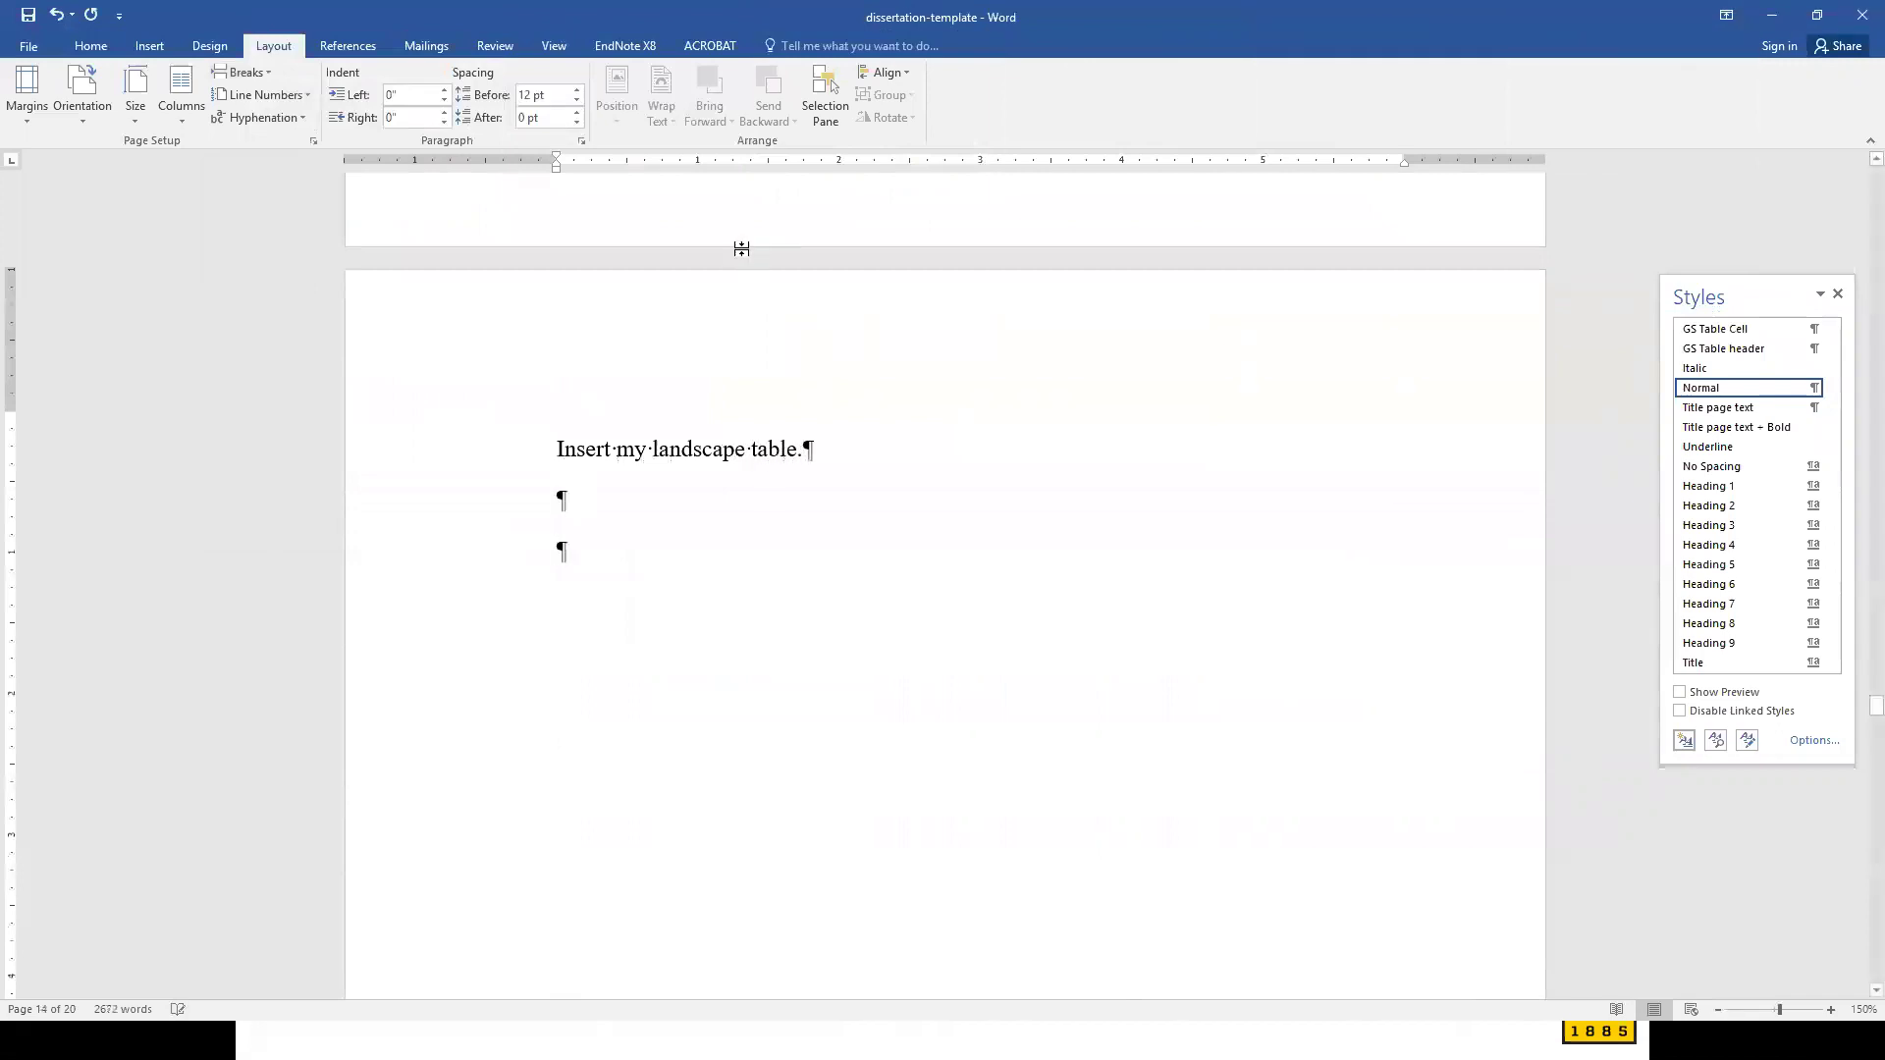
- Insert a Next Page section break below the placeholder line and remove the surplus blank page before "Additional Chapter"
left_click(246, 73)
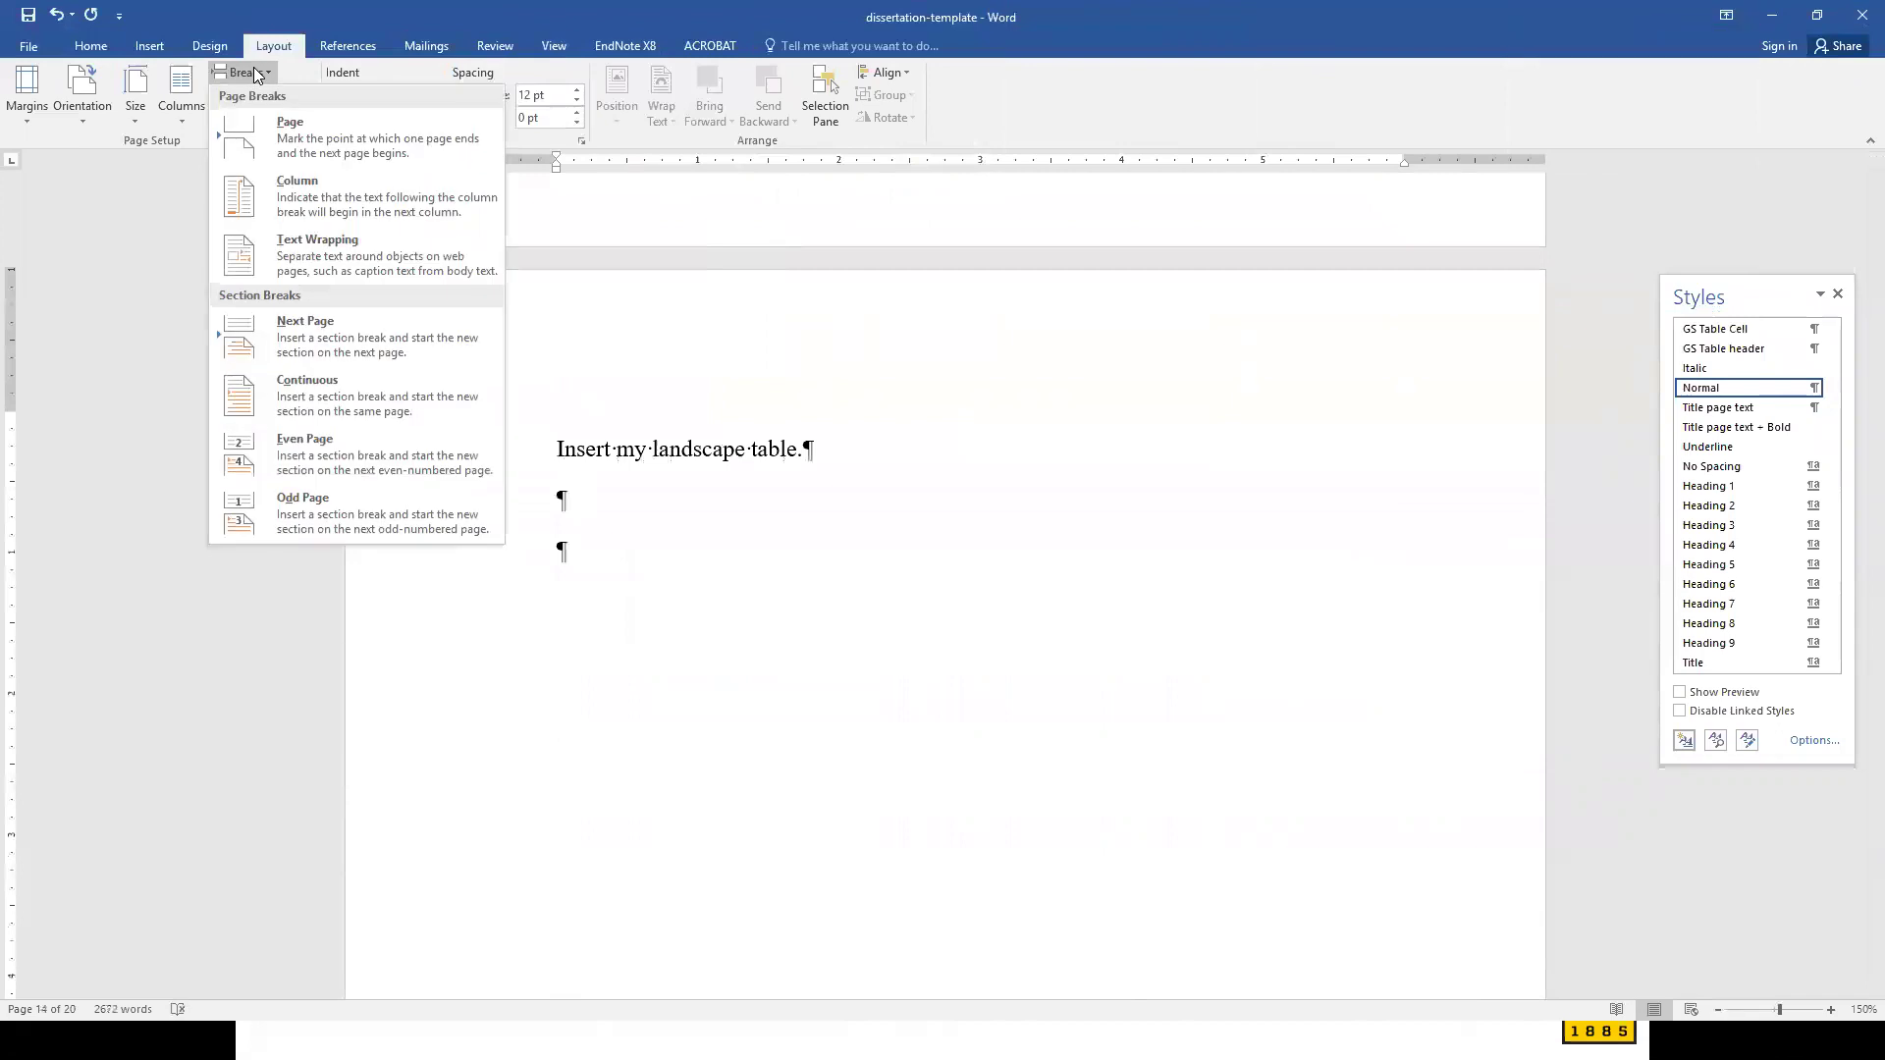
left_click(322, 351)
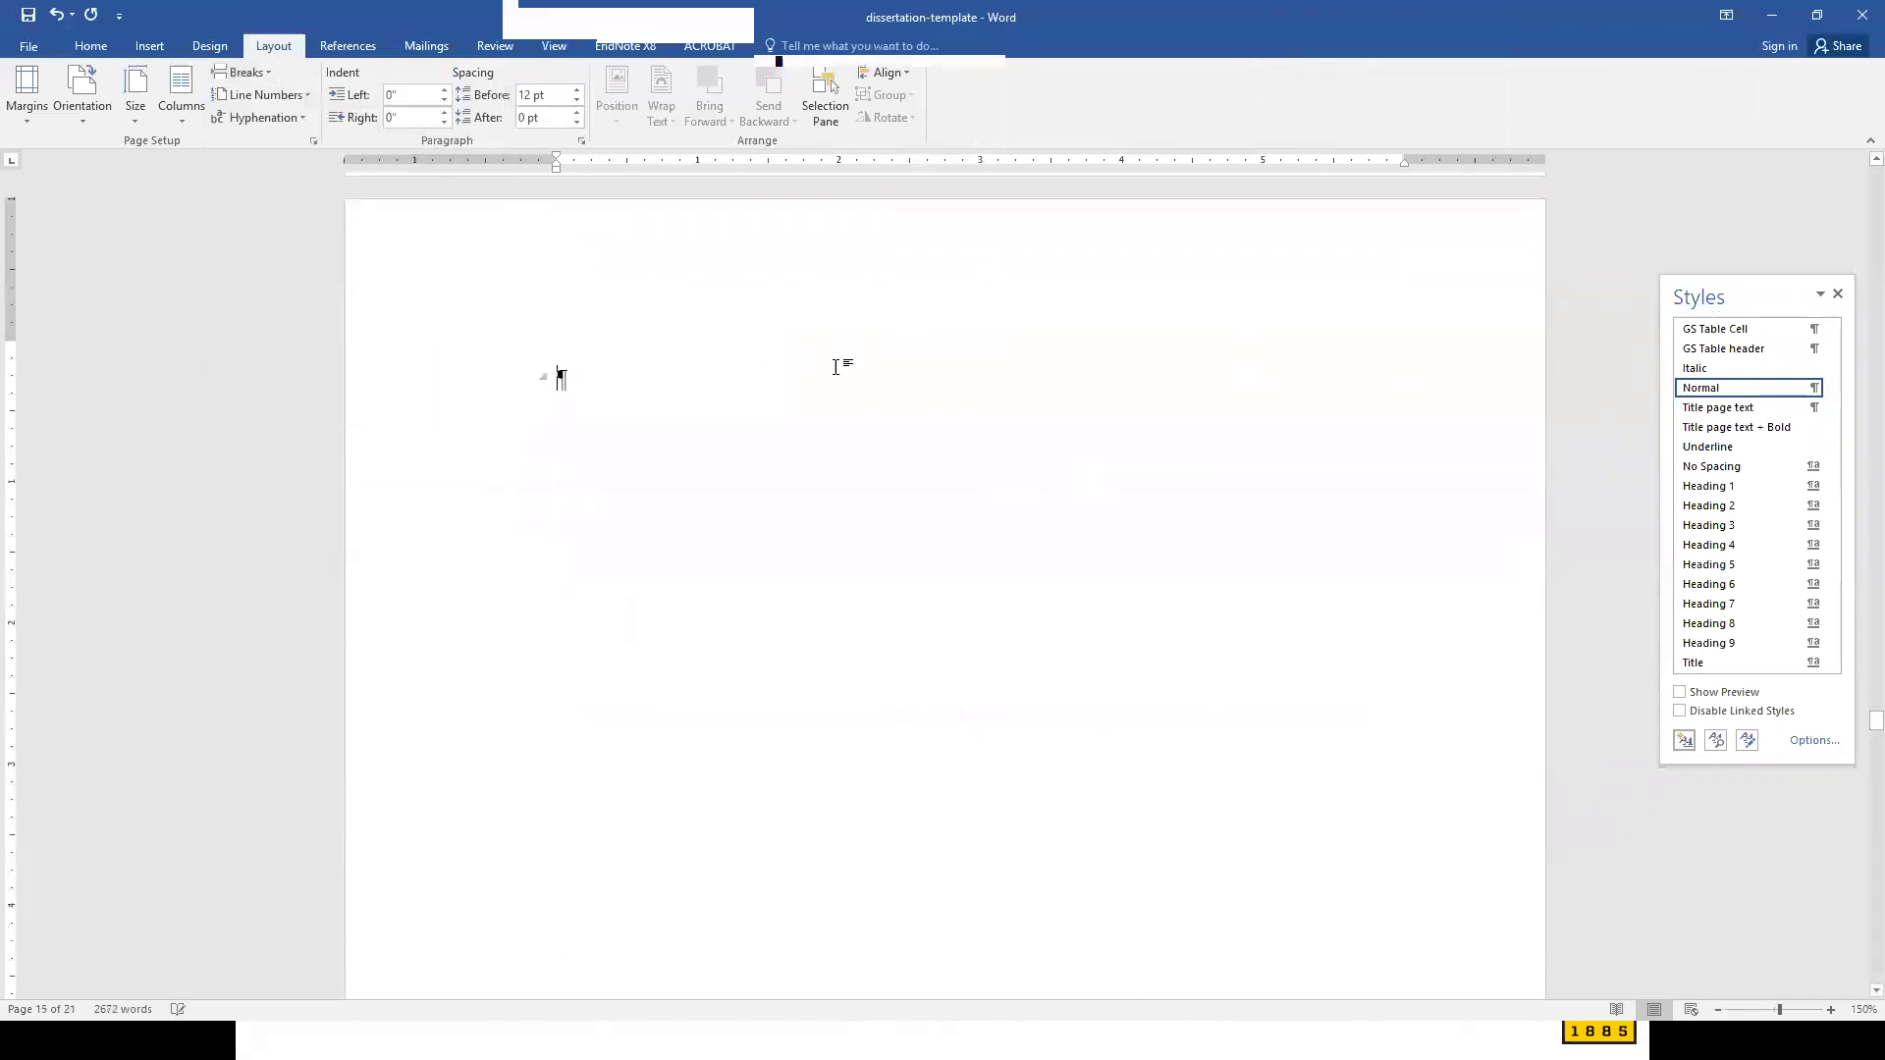
key("ctrl+z")
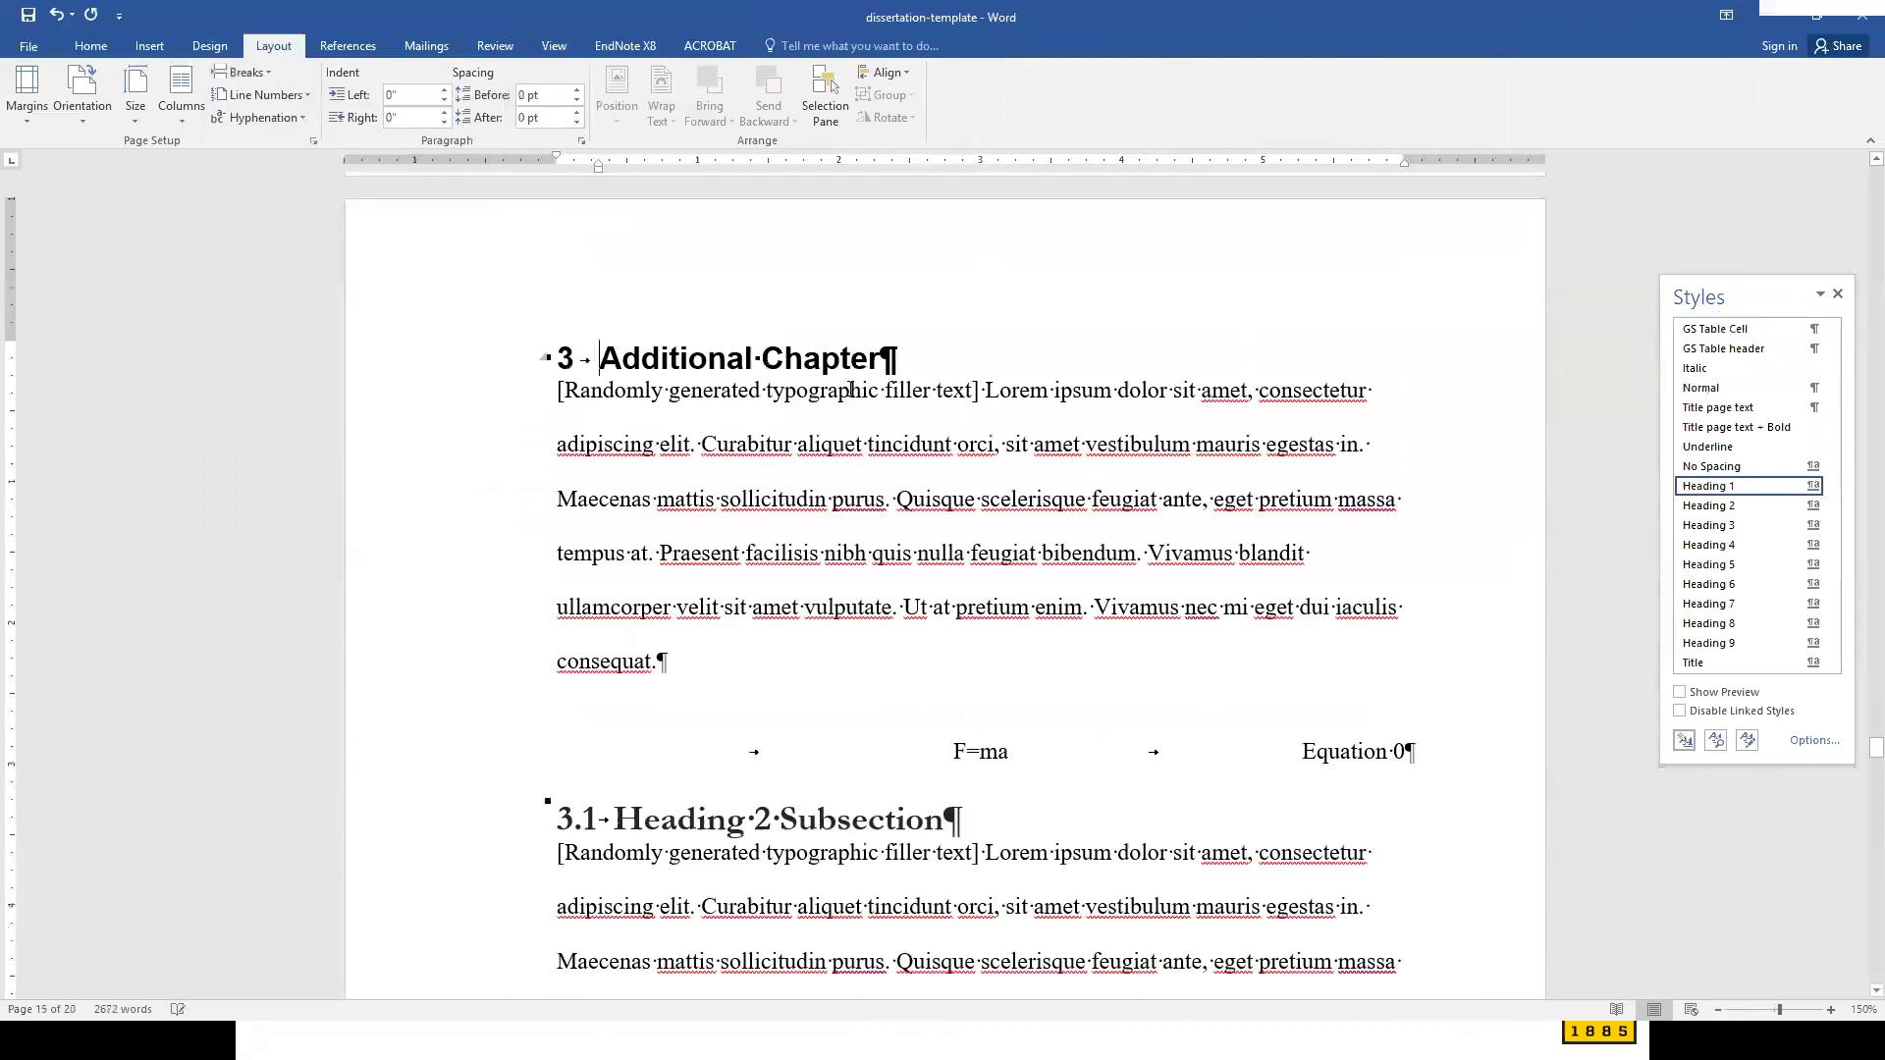
scroll(820, 702, "down", 3)
scroll(604, 384, "up", 6)
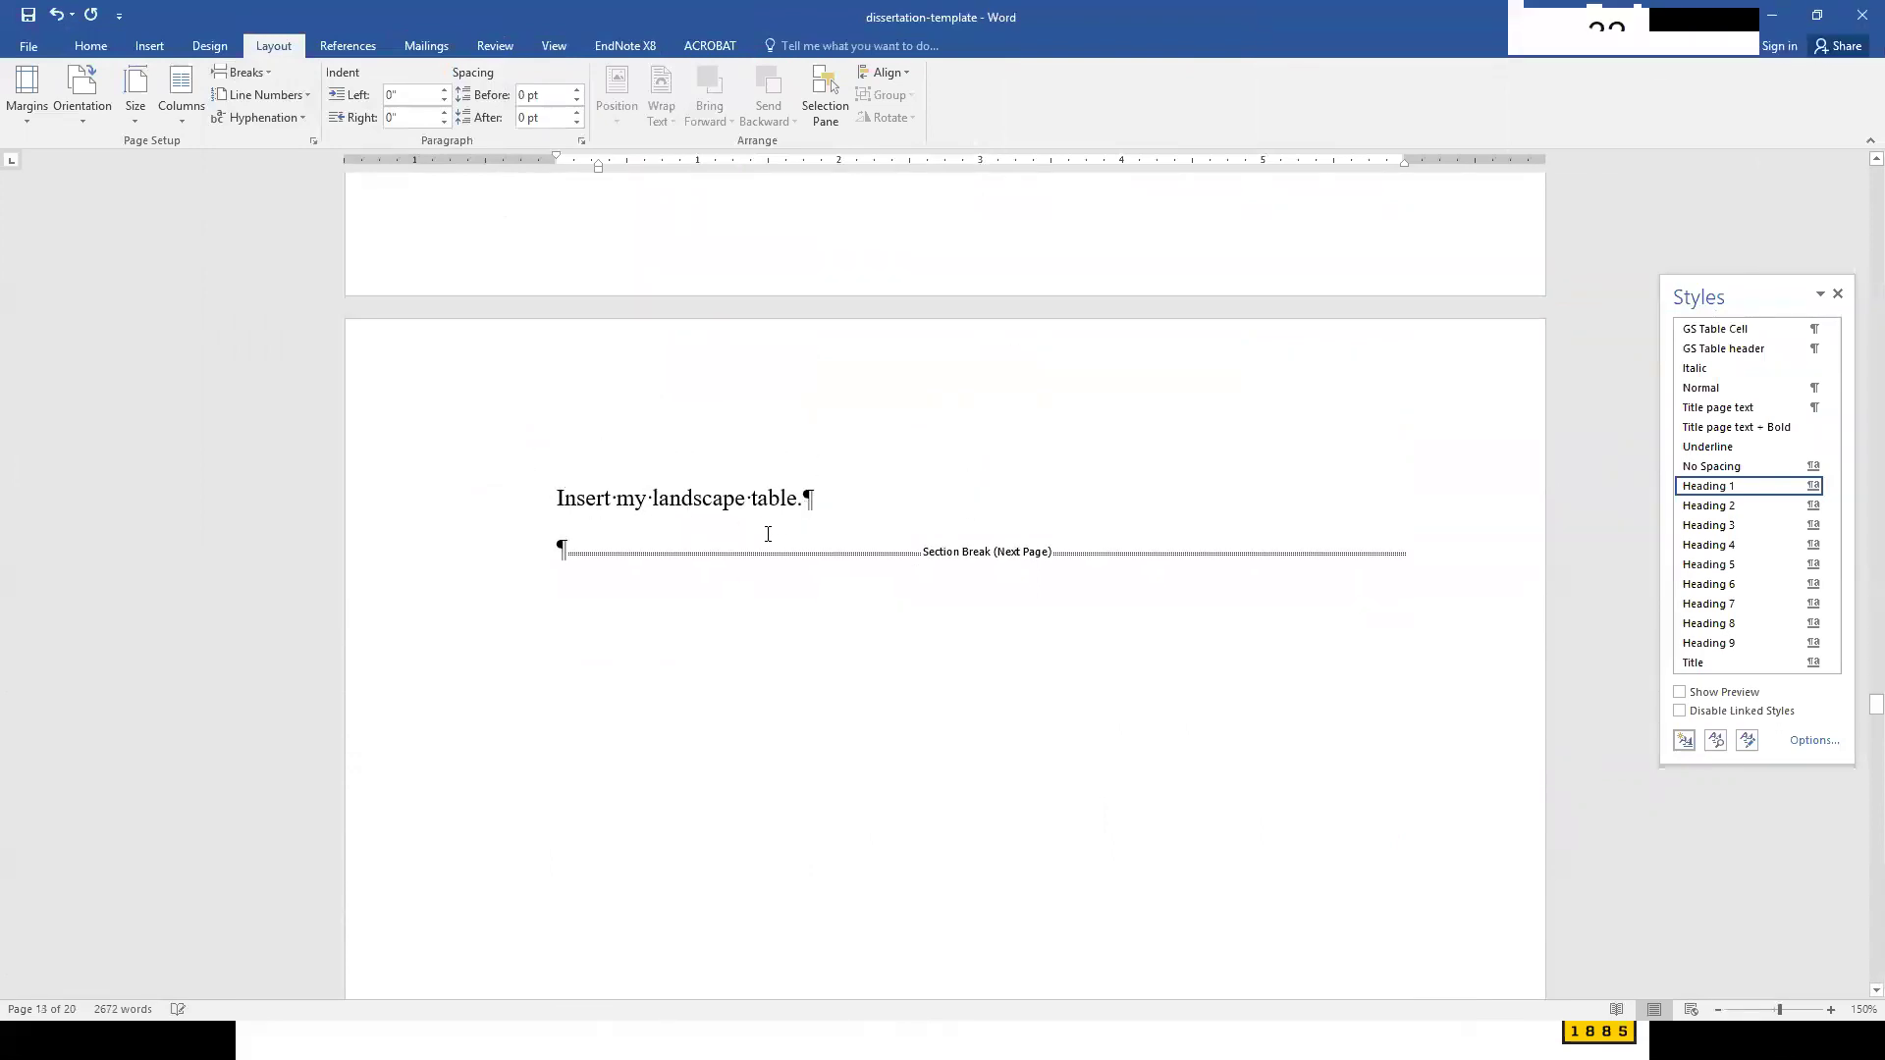
- Set the page orientation to Landscape for only the section containing the table placeholder
left_click(834, 503)
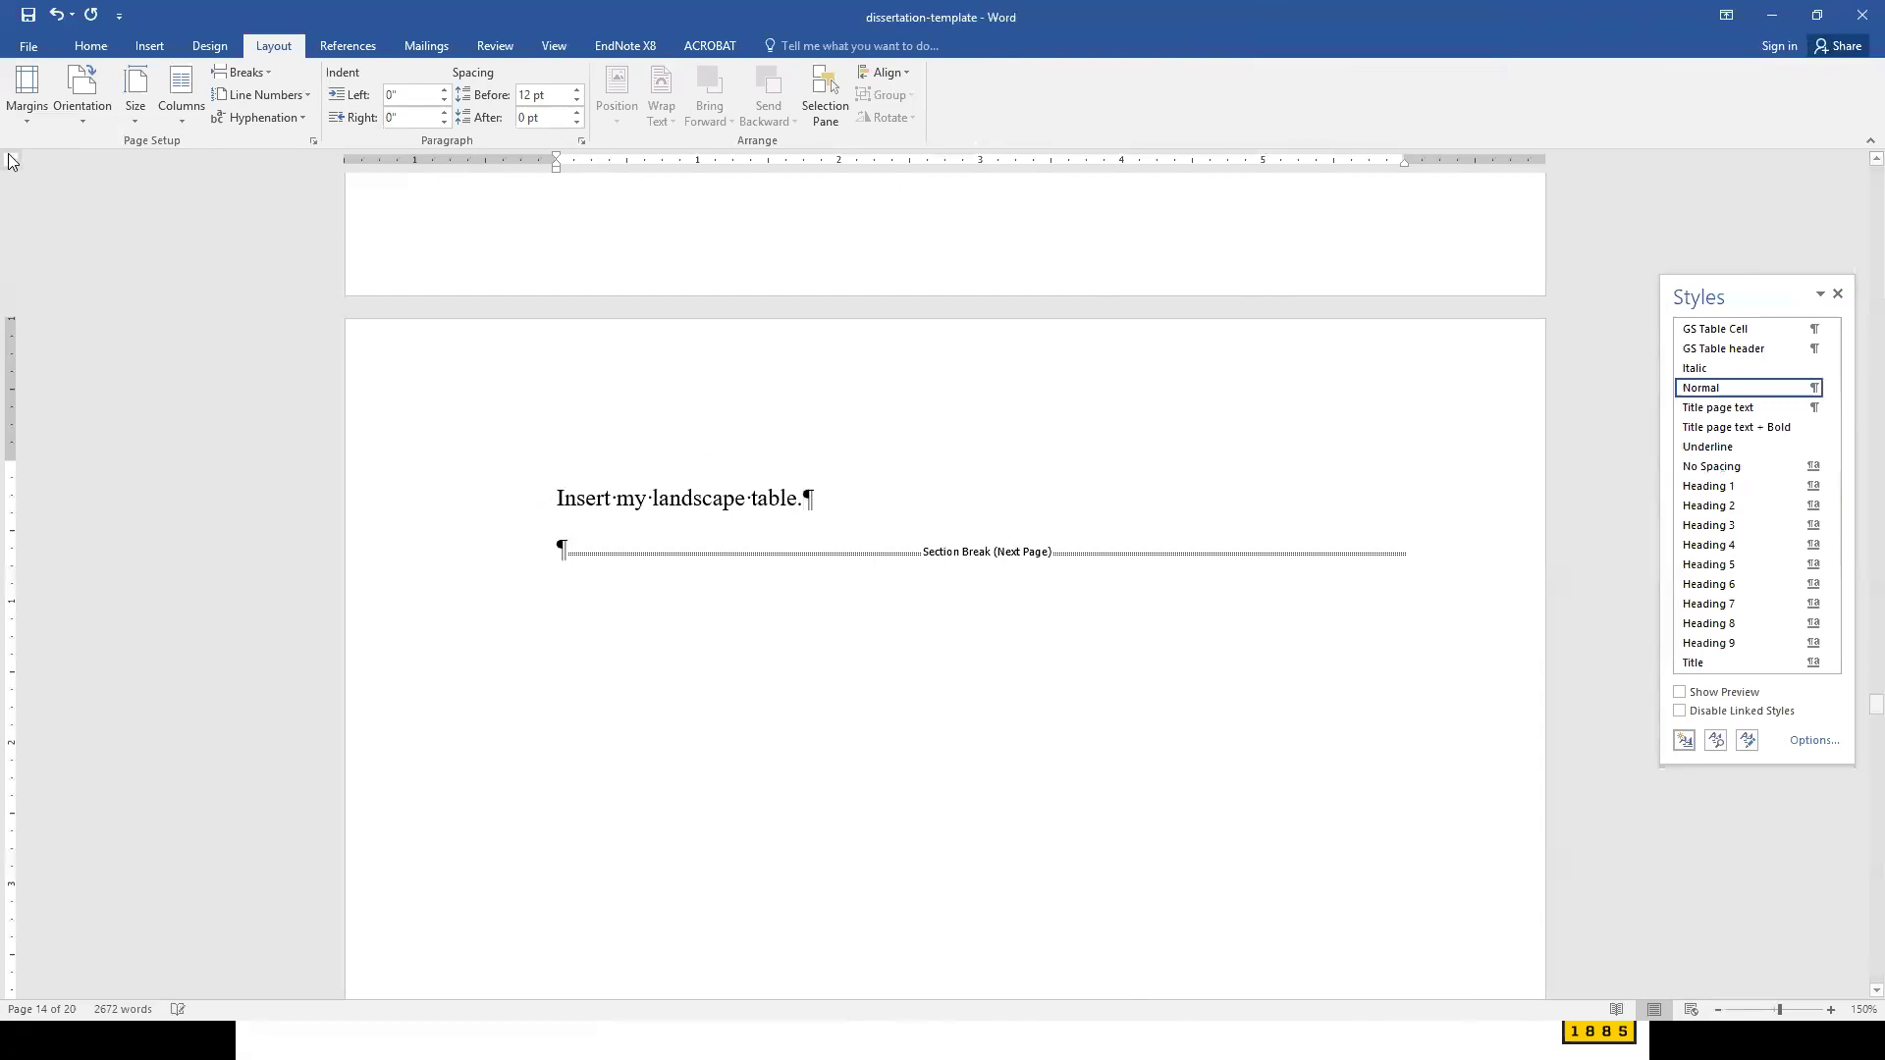
left_click(79, 116)
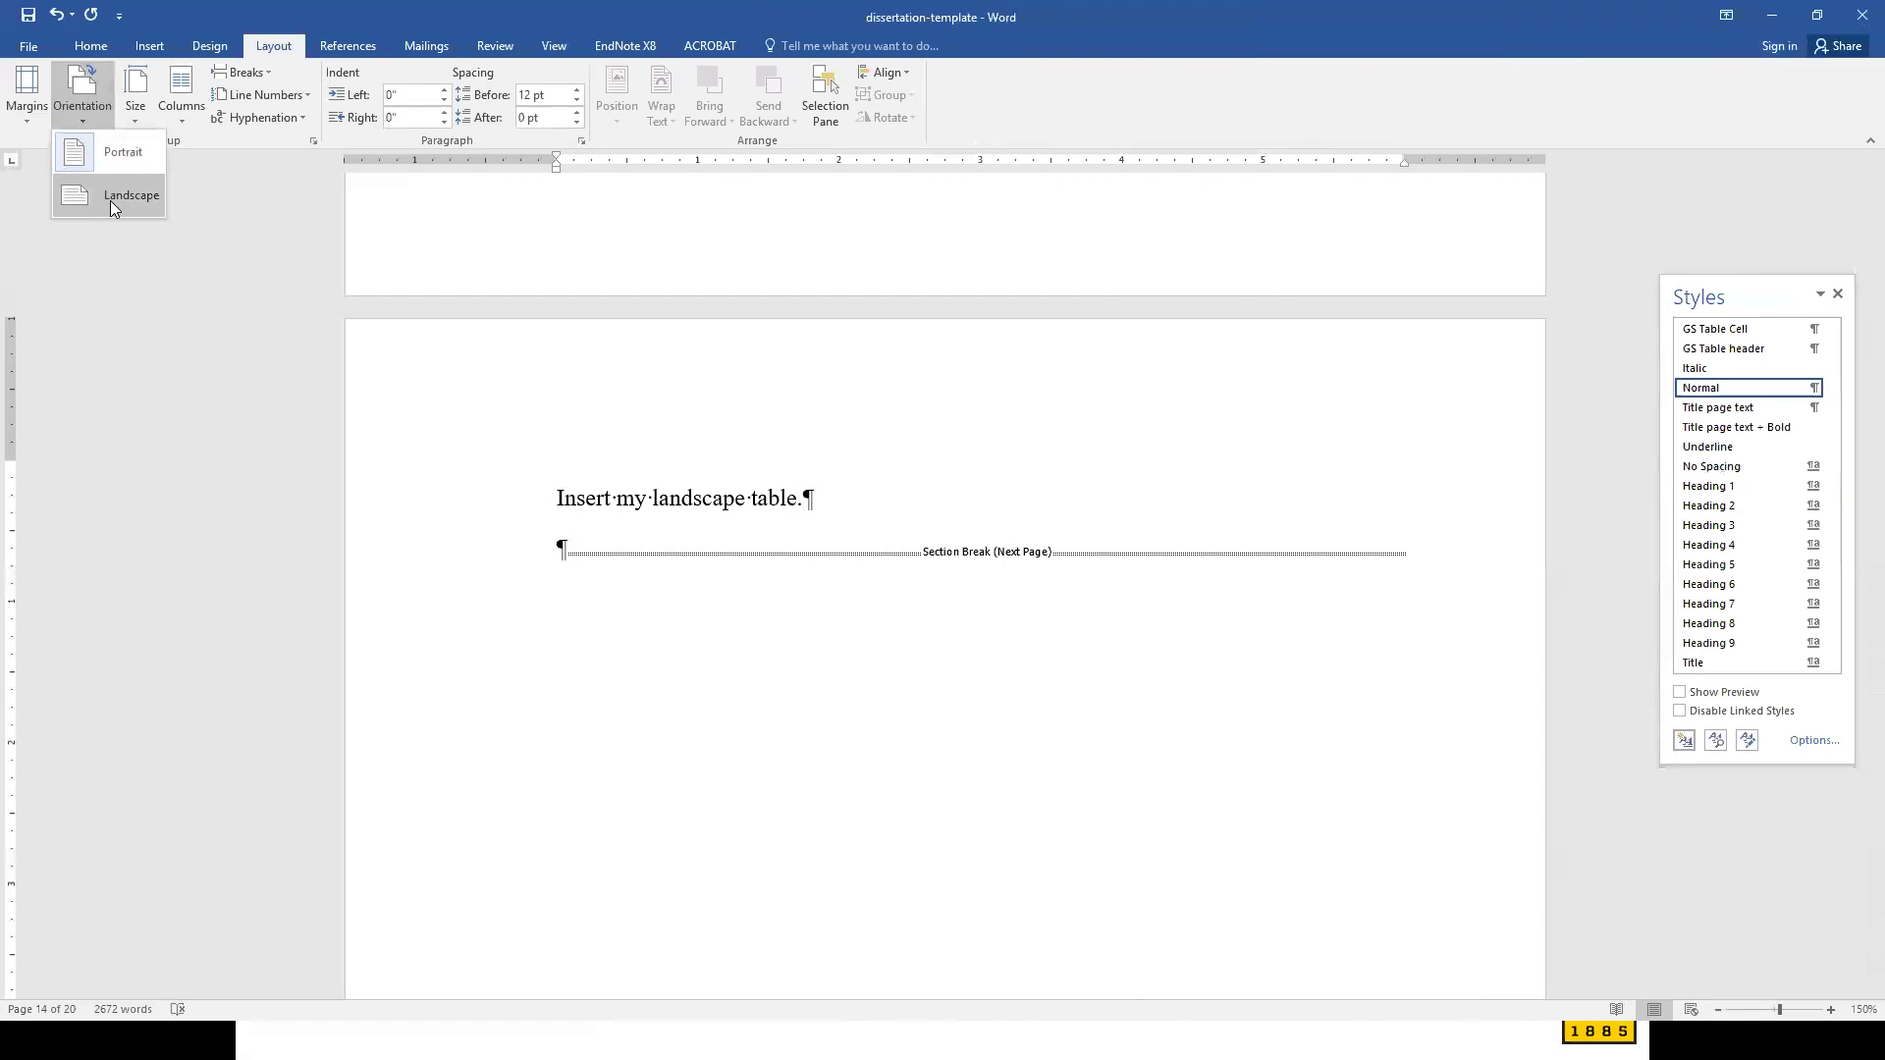
left_click(261, 200)
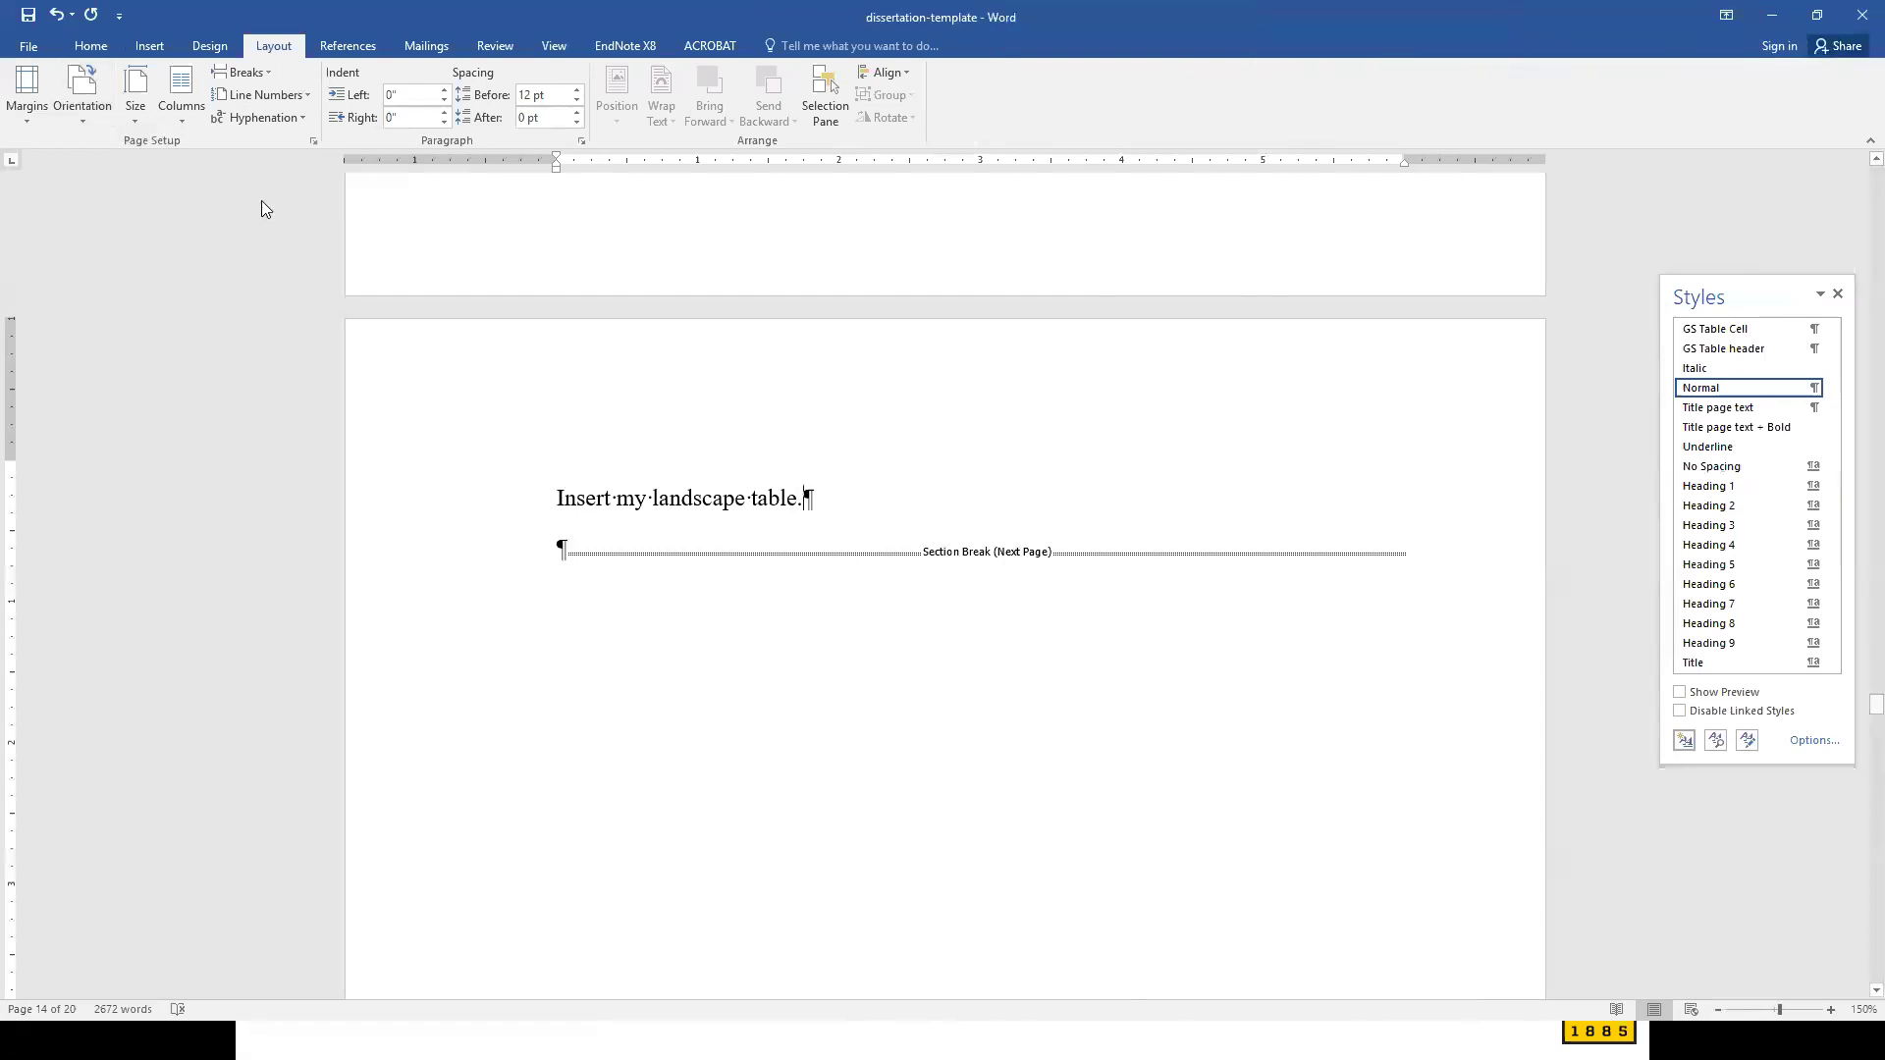
left_click(313, 141)
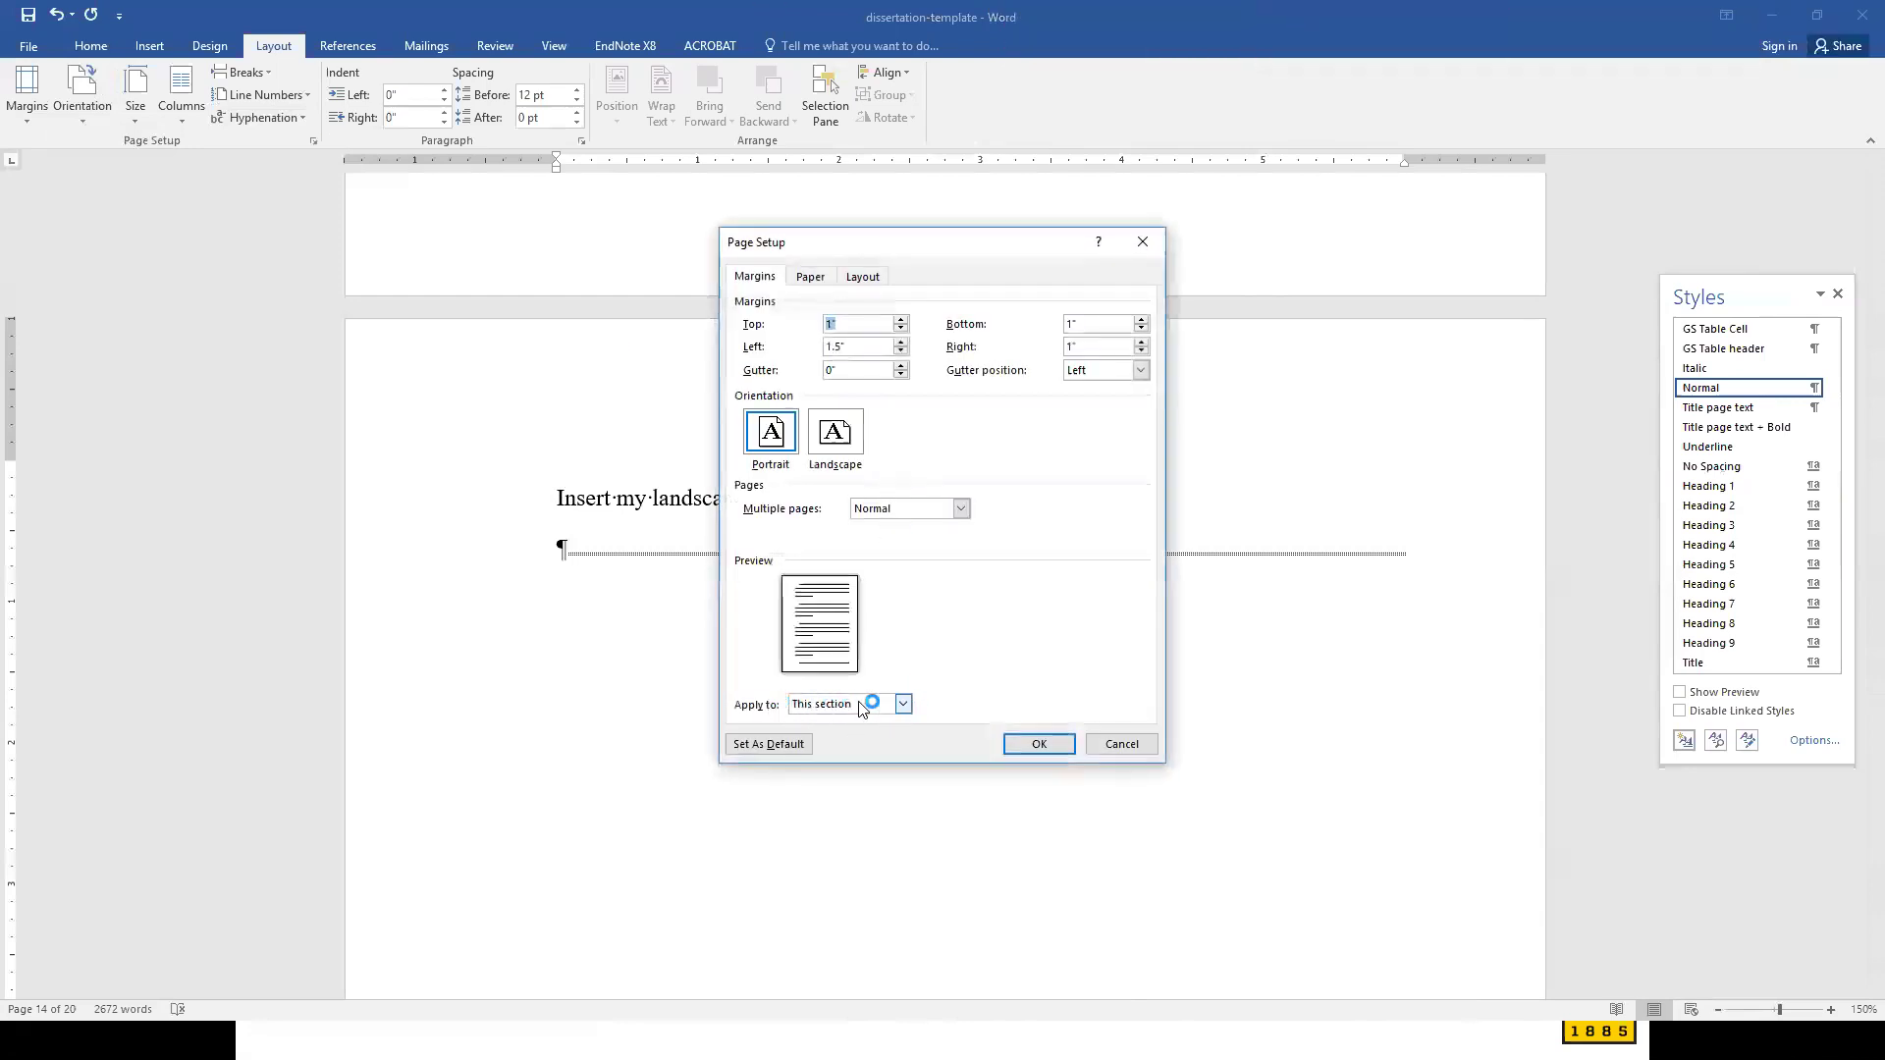
left_click(835, 440)
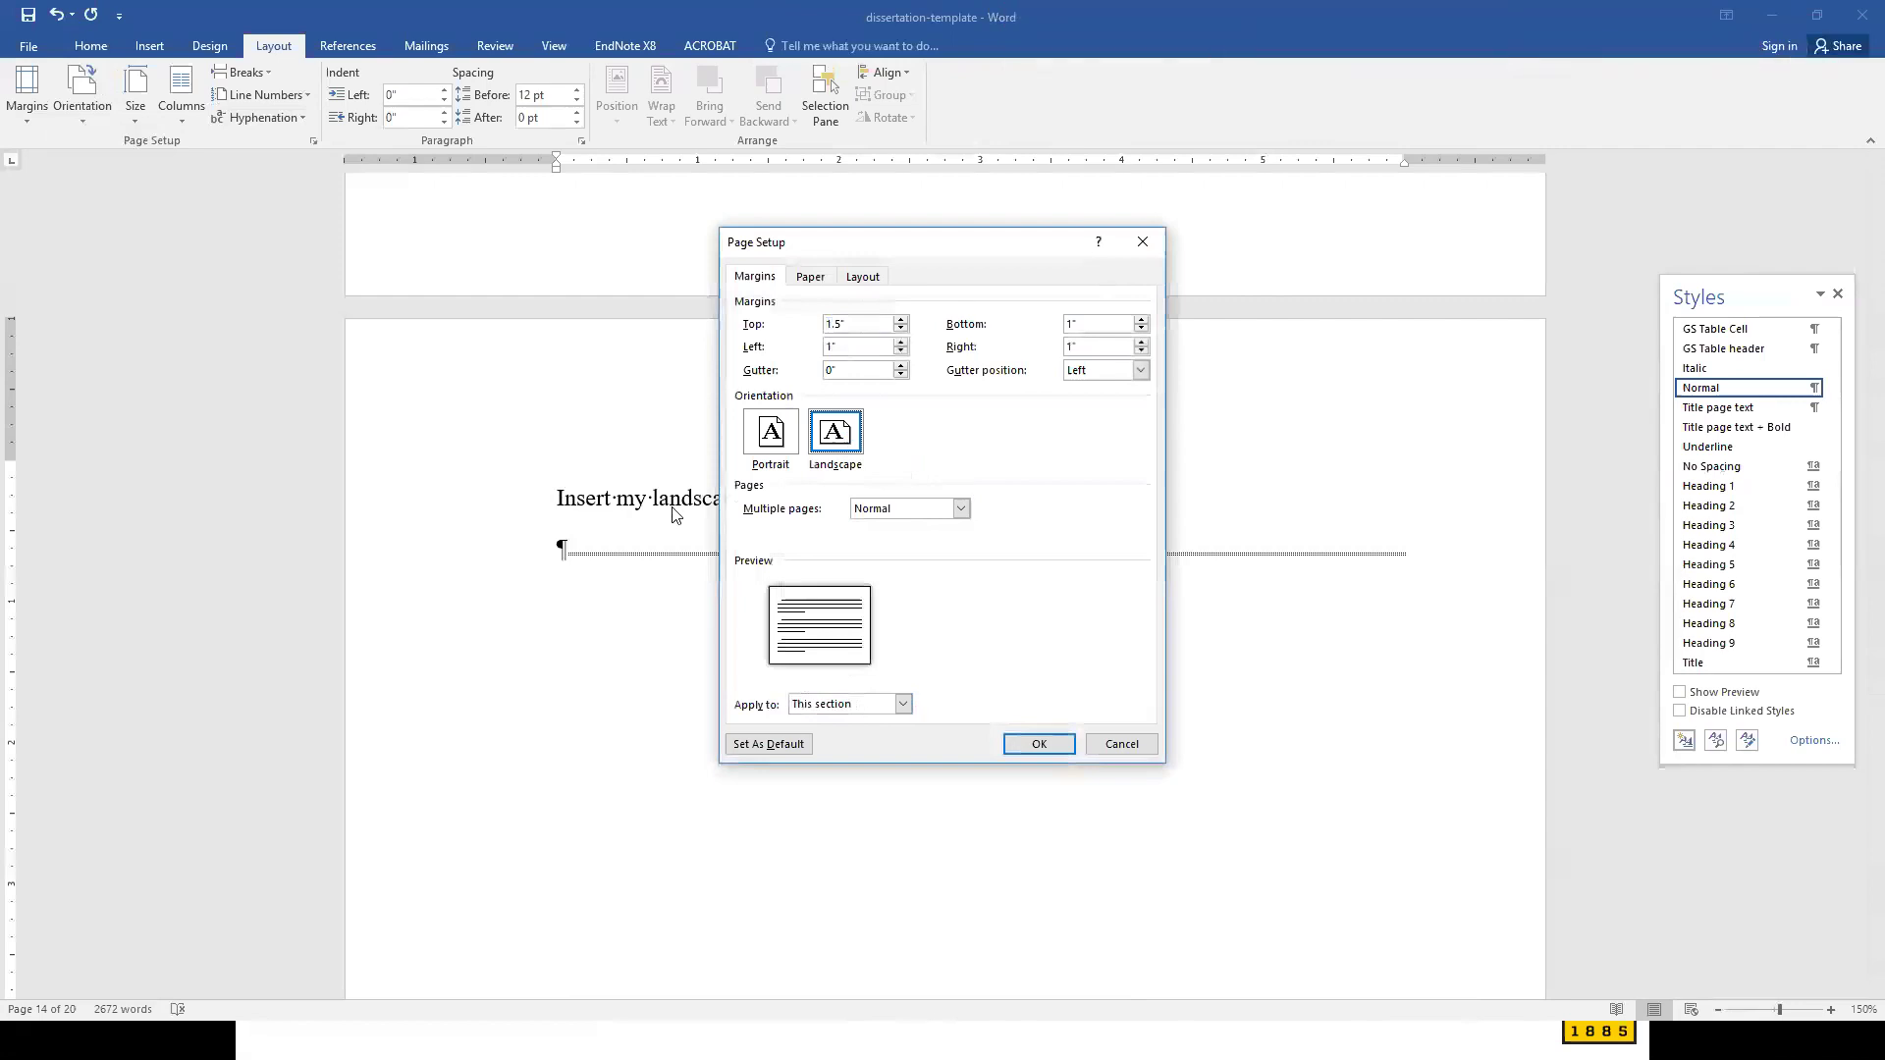
left_click(1040, 746)
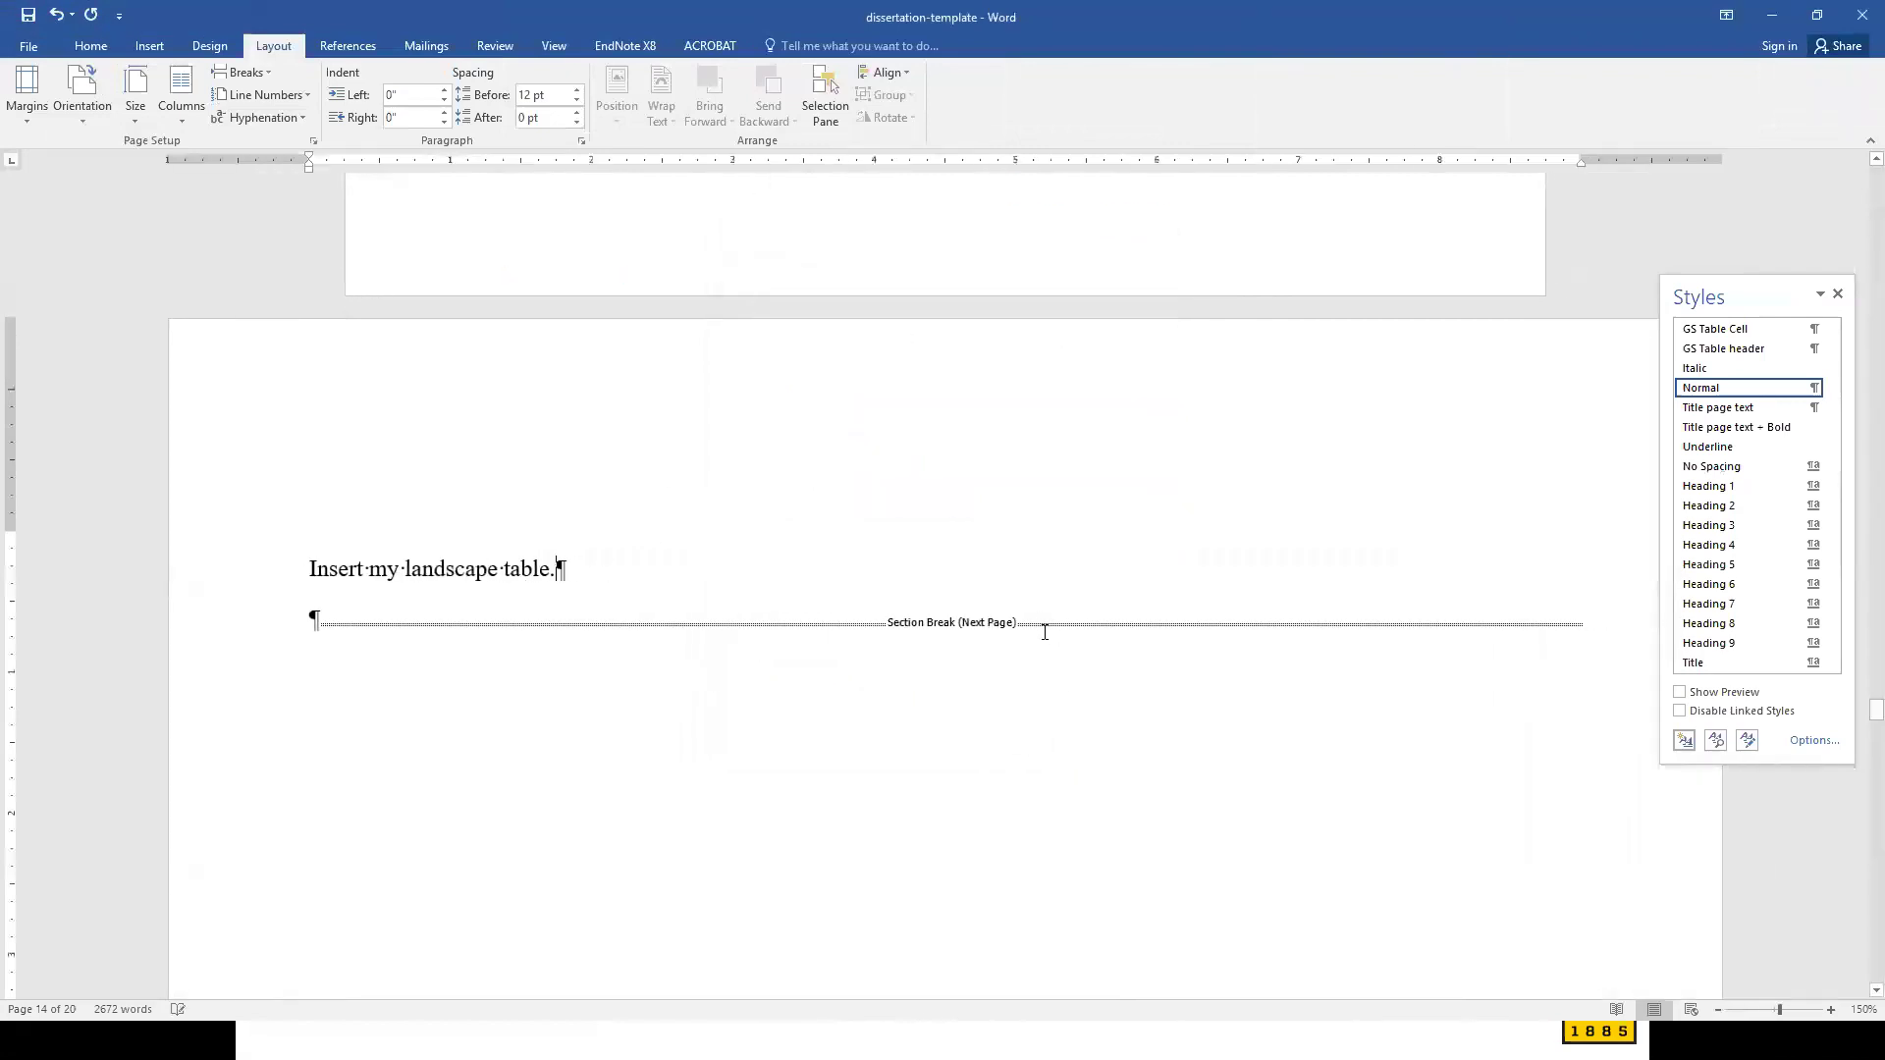
- Compare the orientation and page numbers of the landscape page with its neighbouring pages, and open the footers for editing
scroll(1044, 631, "up", 10)
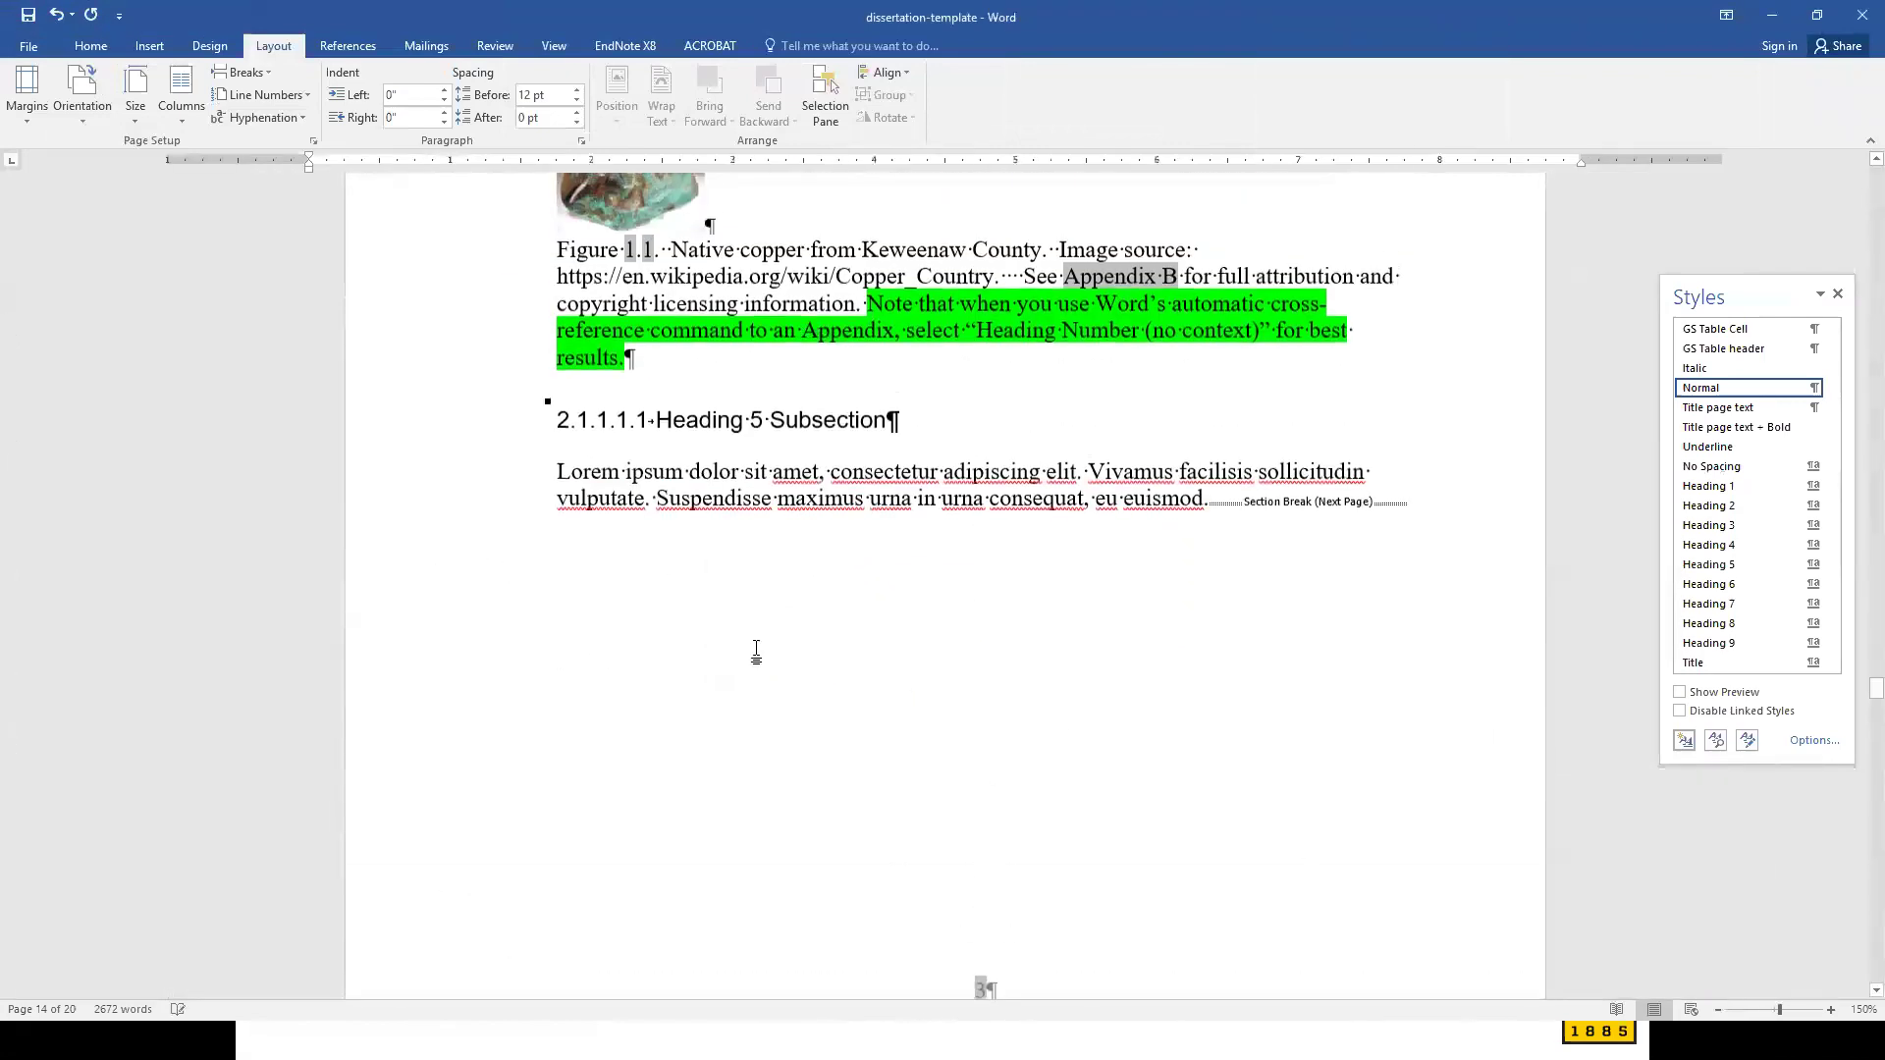
scroll(900, 600, "down", 8)
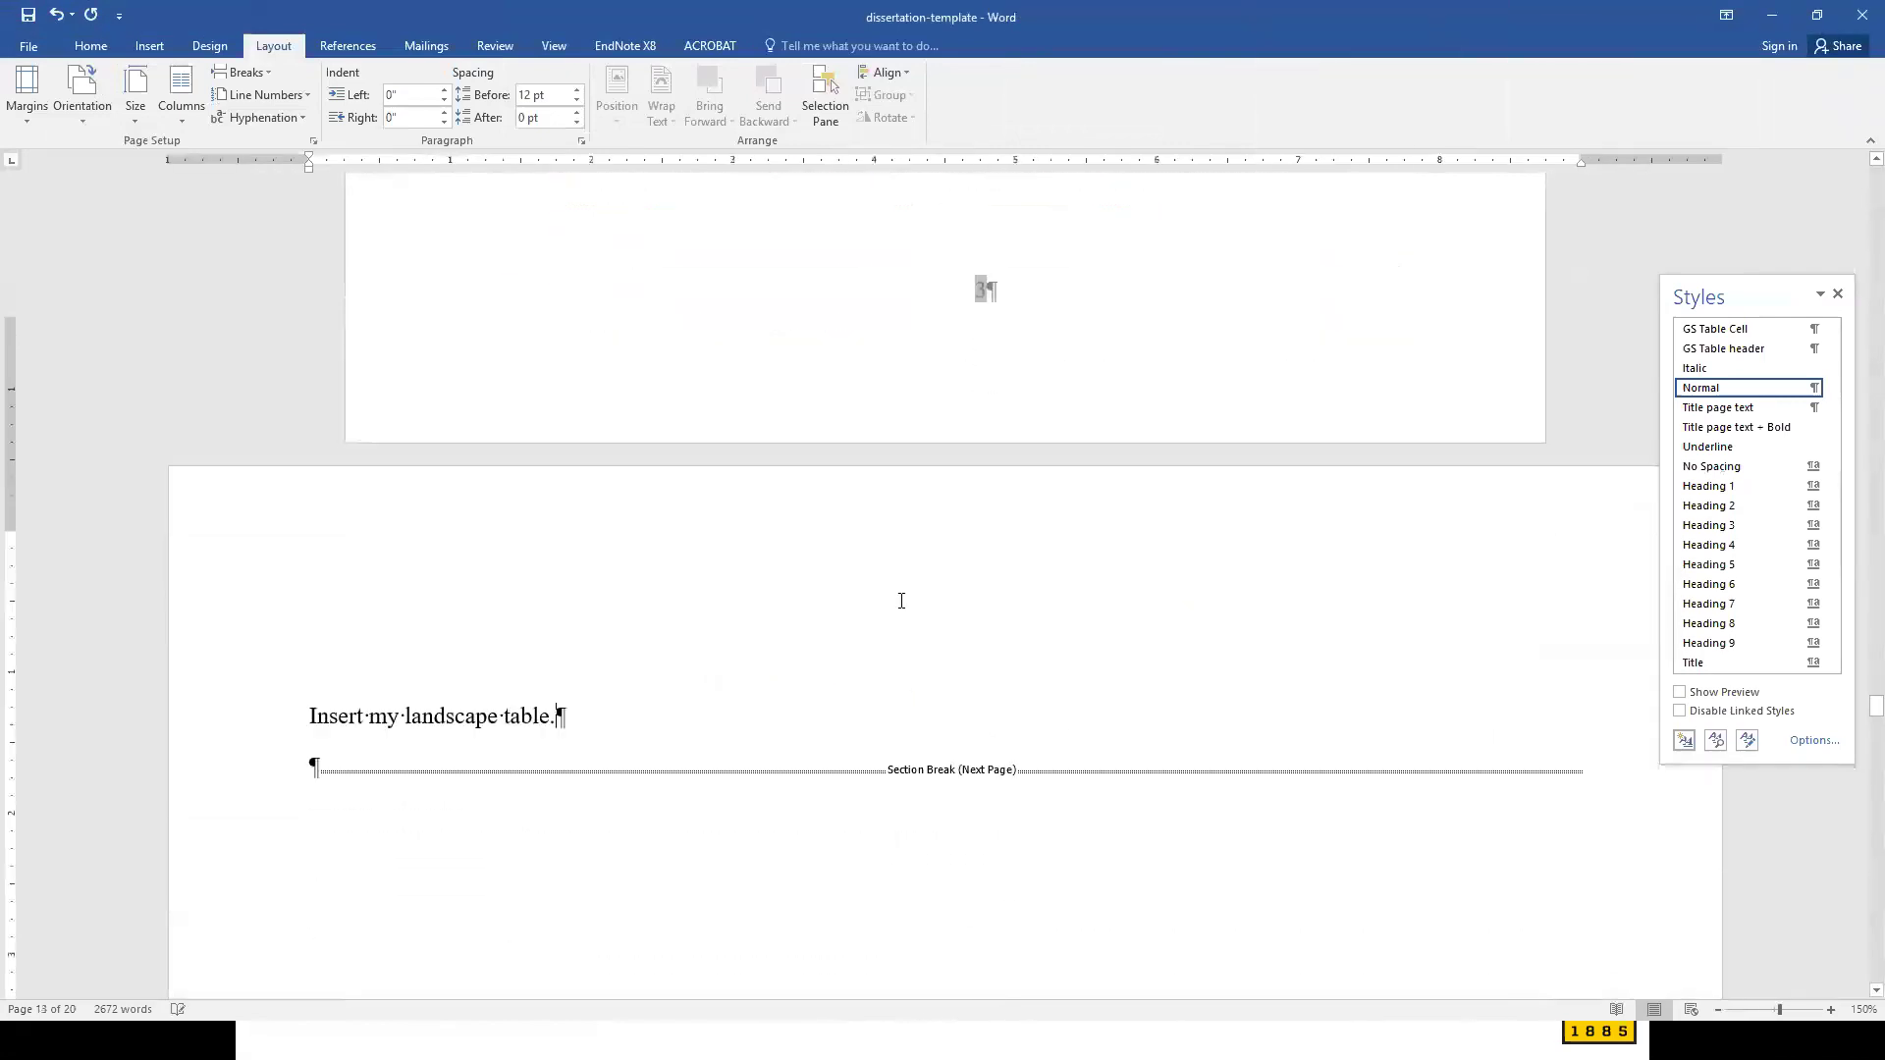
scroll(819, 607, "down", 10)
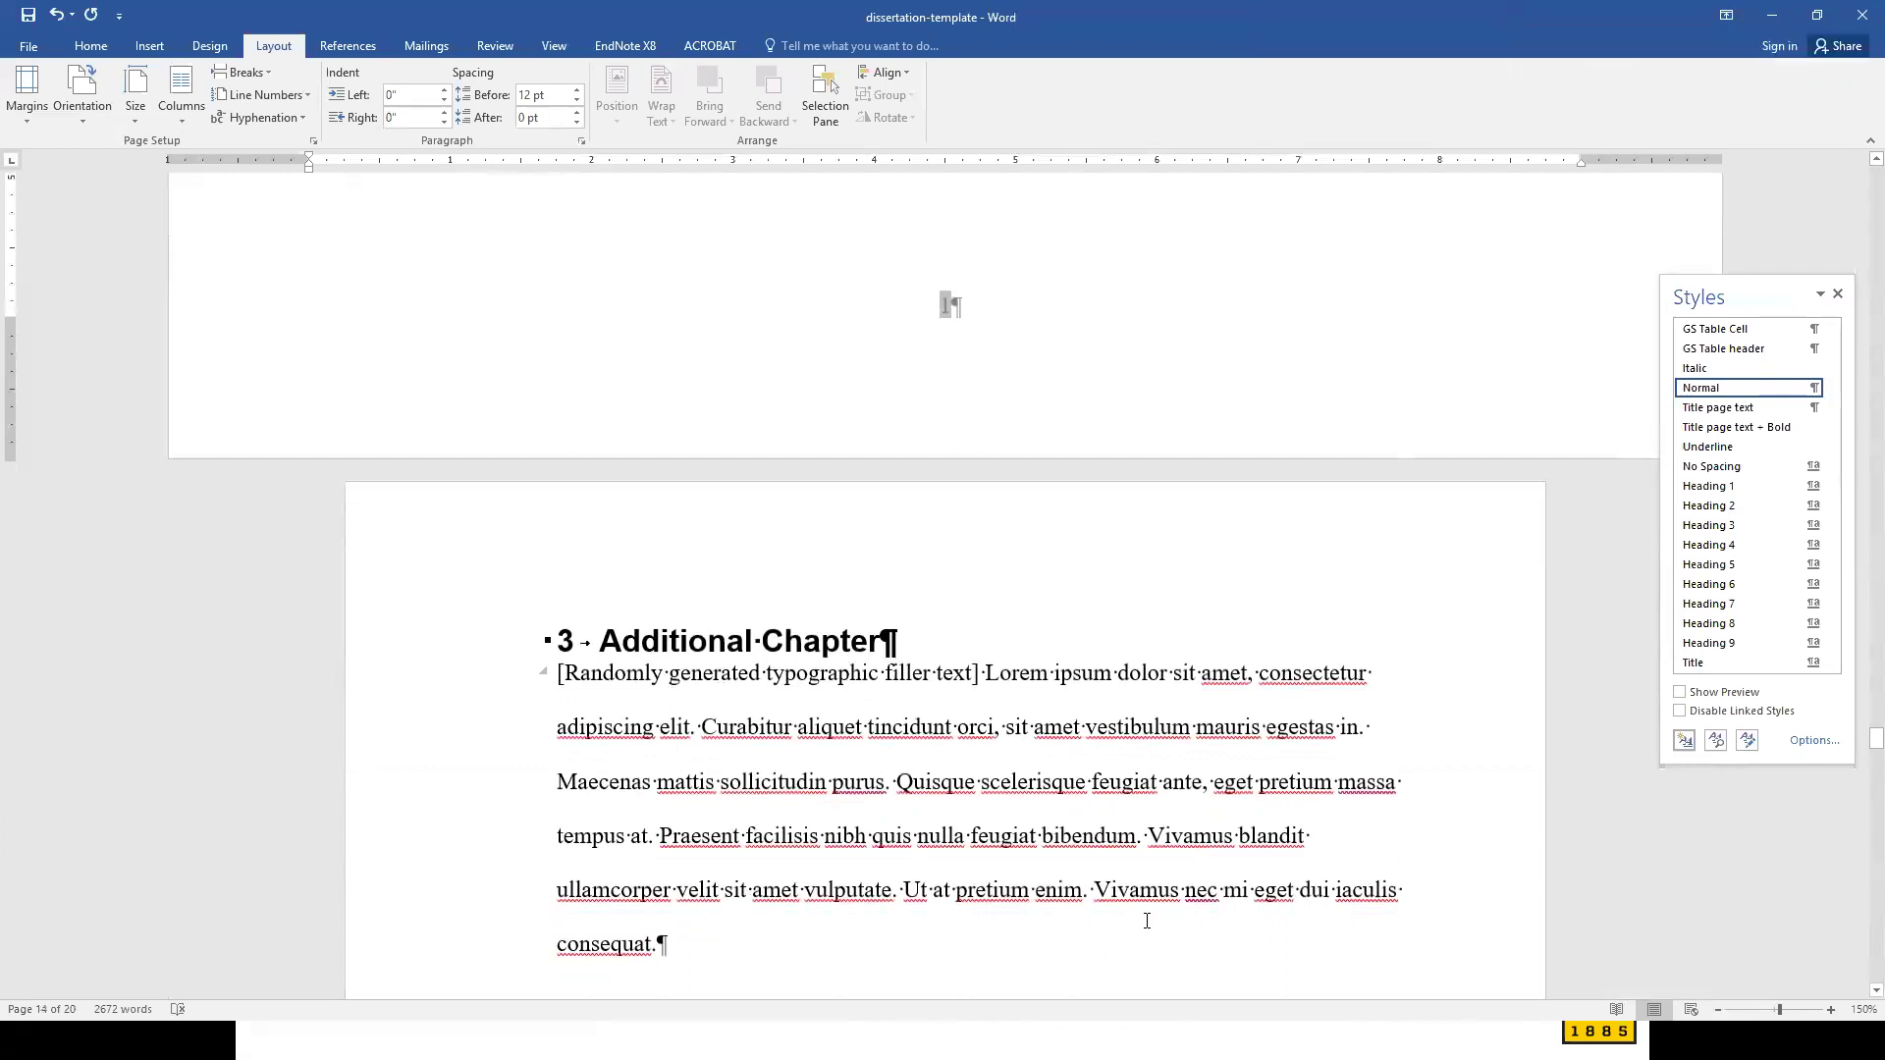
scroll(1147, 921, "up", 5)
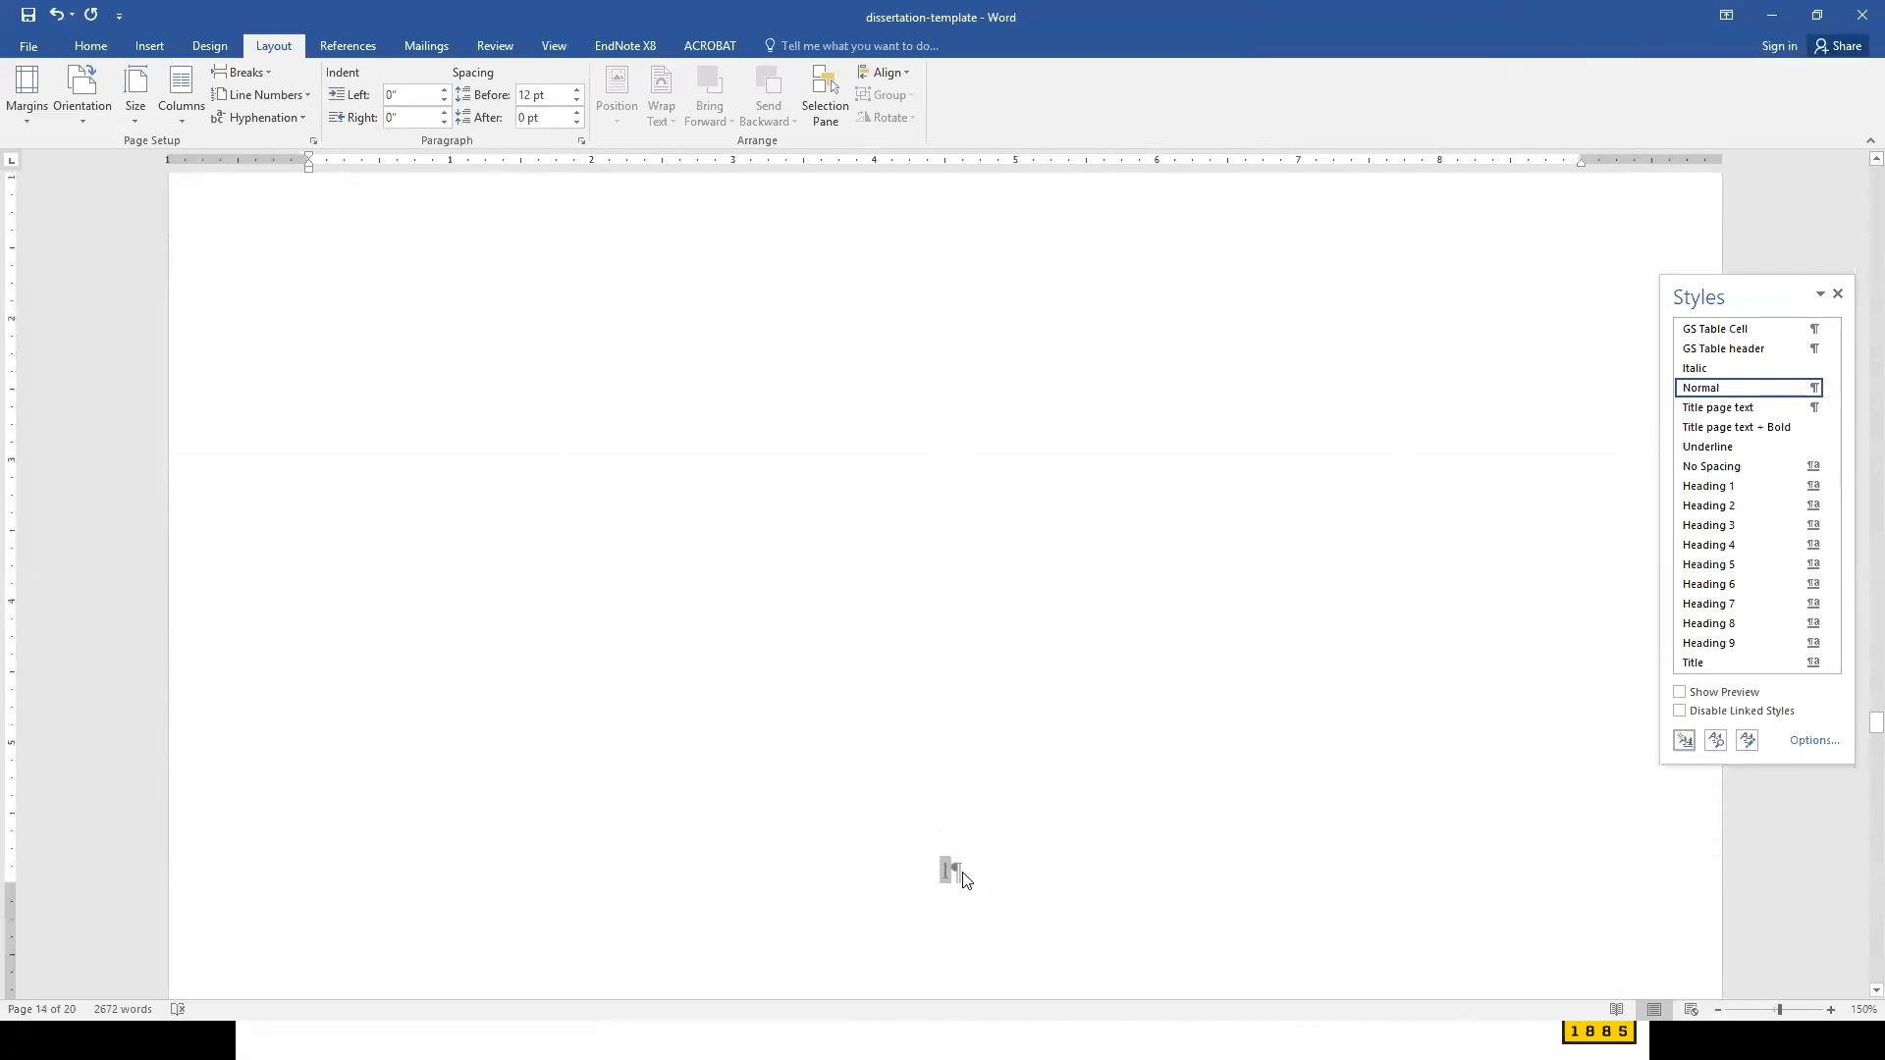
scroll(980, 889, "up", 3)
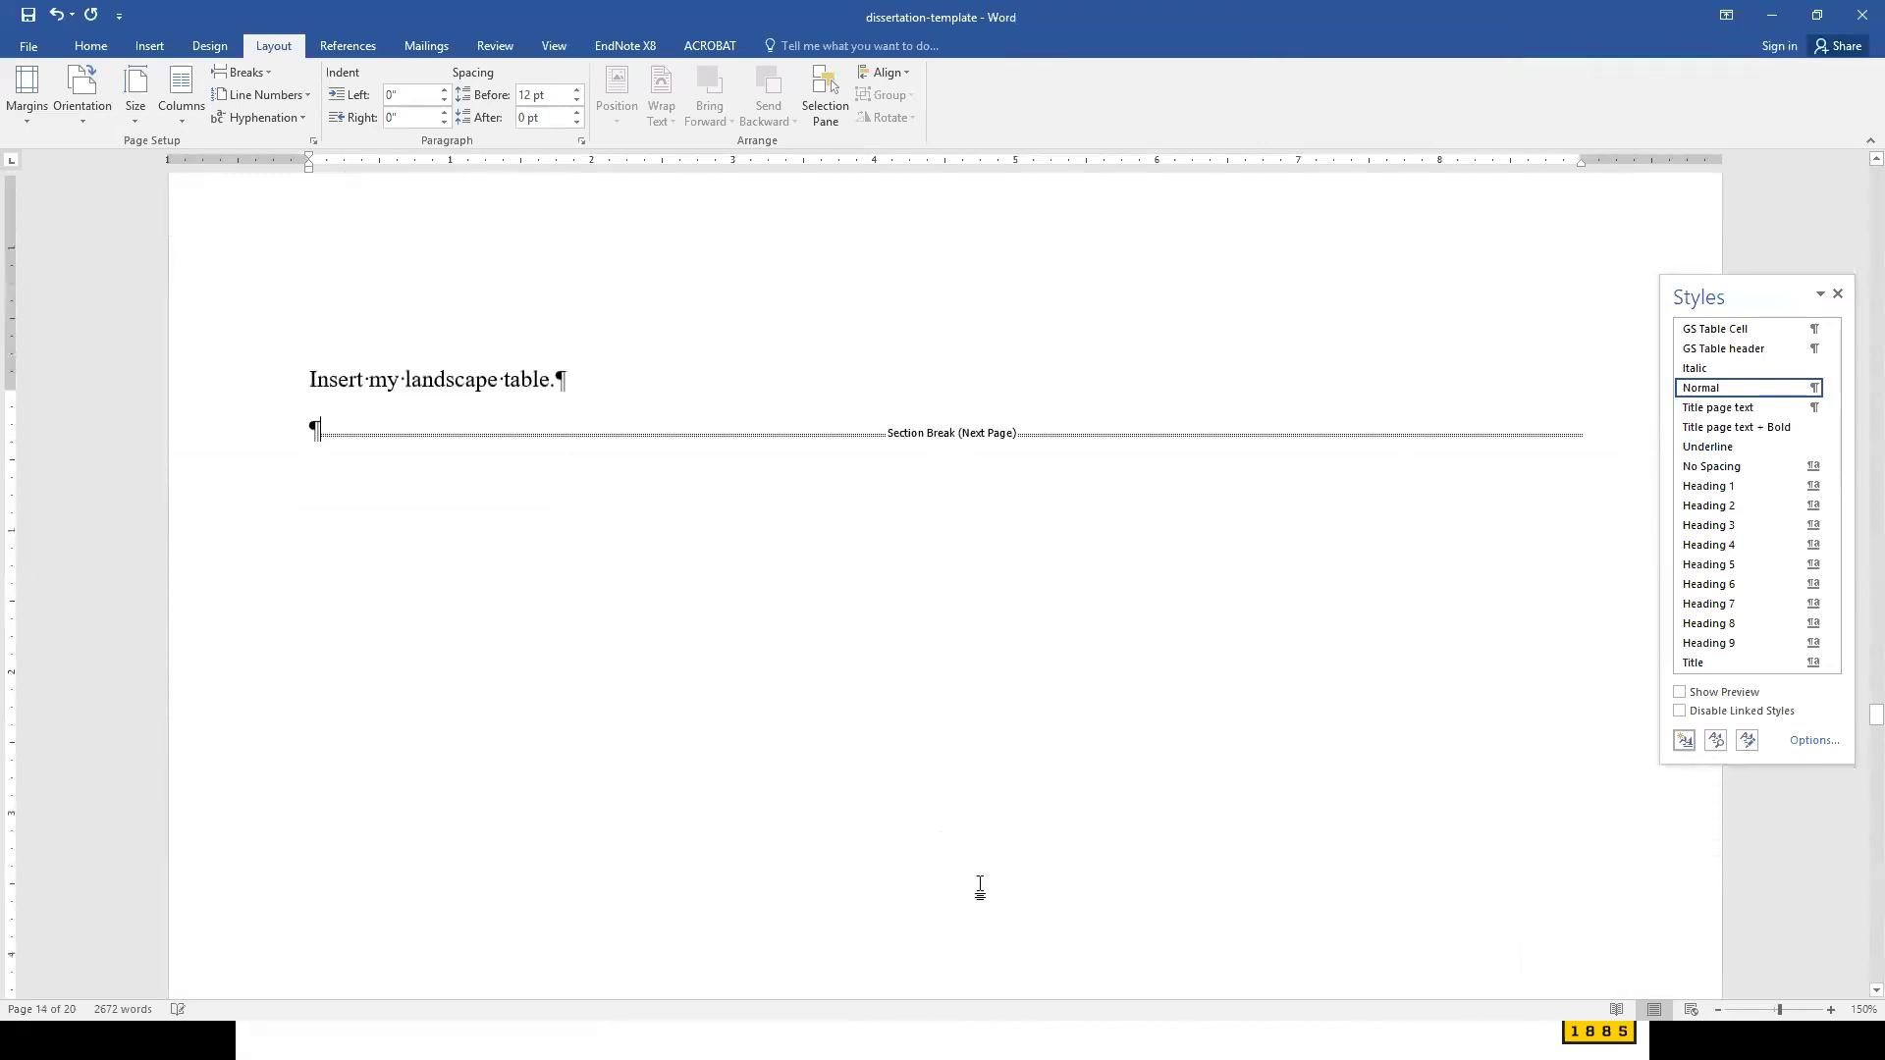
scroll(980, 887, "up", 4)
scroll(980, 887, "up", 4)
scroll(980, 887, "down", 7)
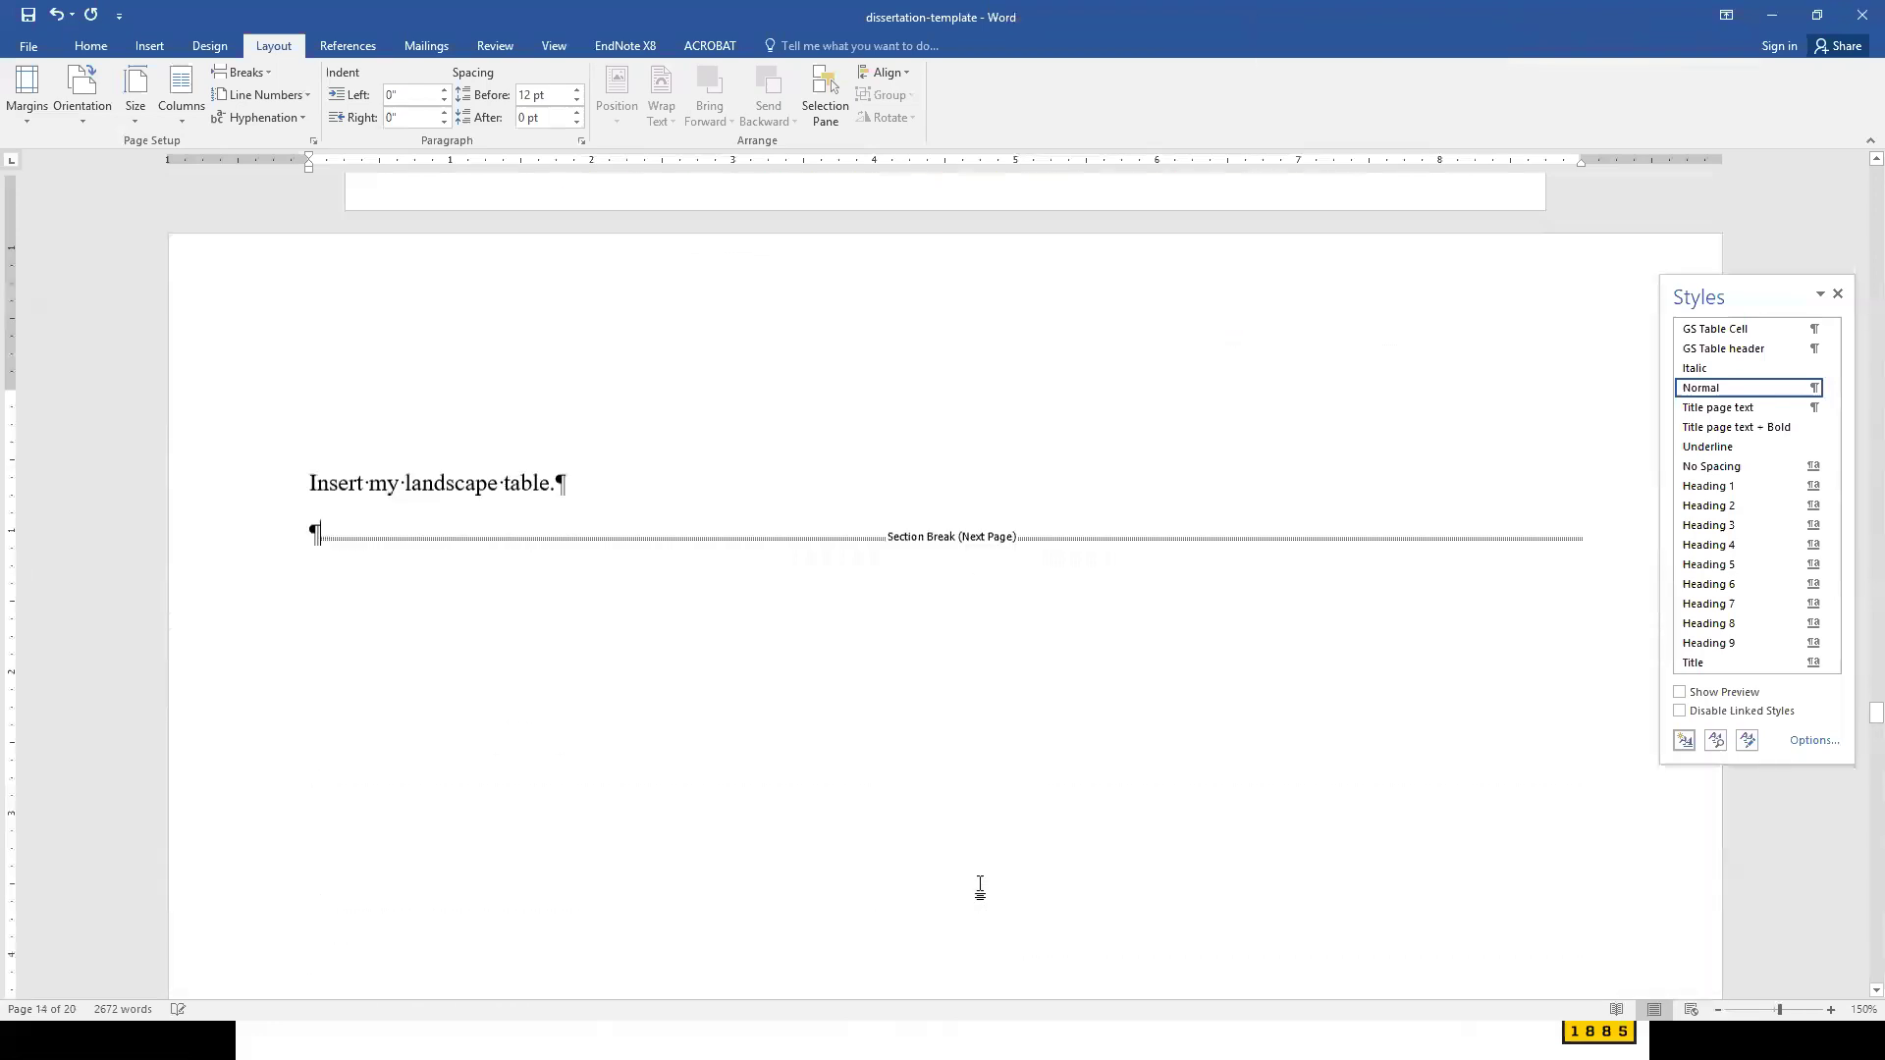
scroll(980, 887, "down", 7)
double_click(957, 446)
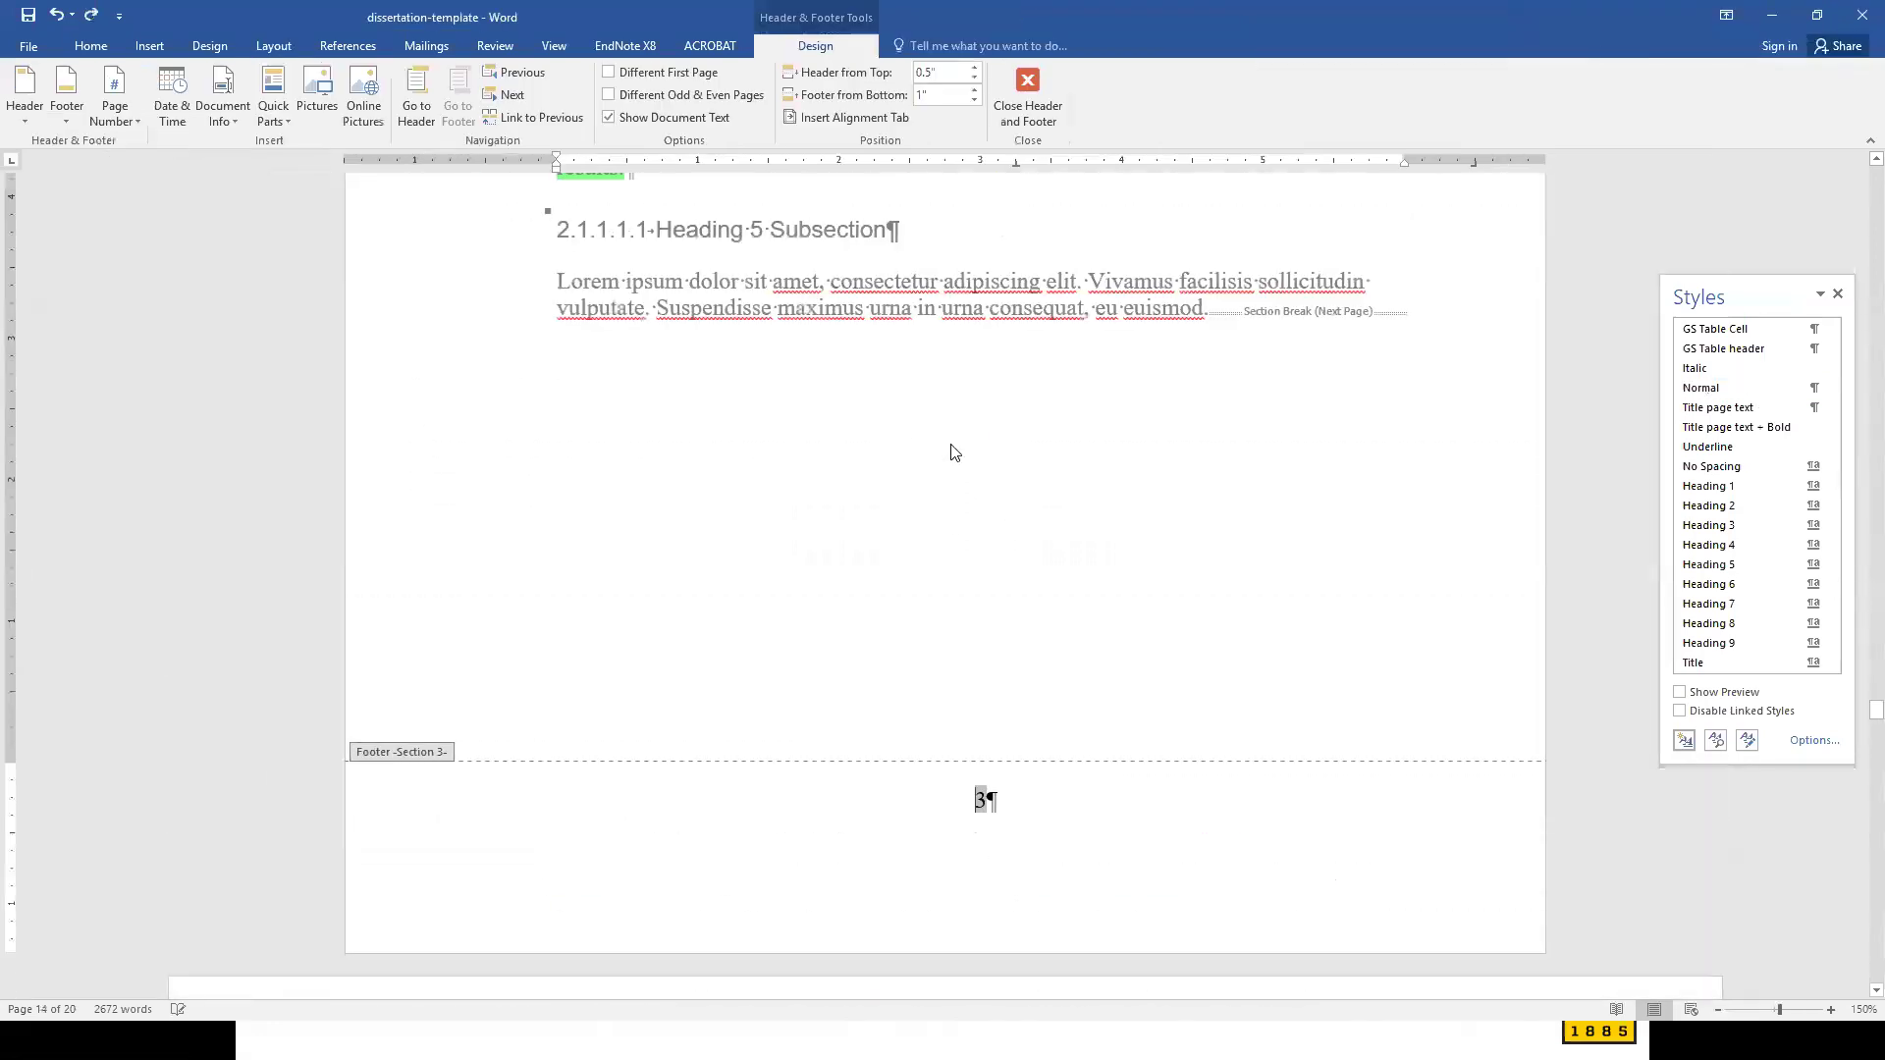
scroll(1021, 834, "down", 10)
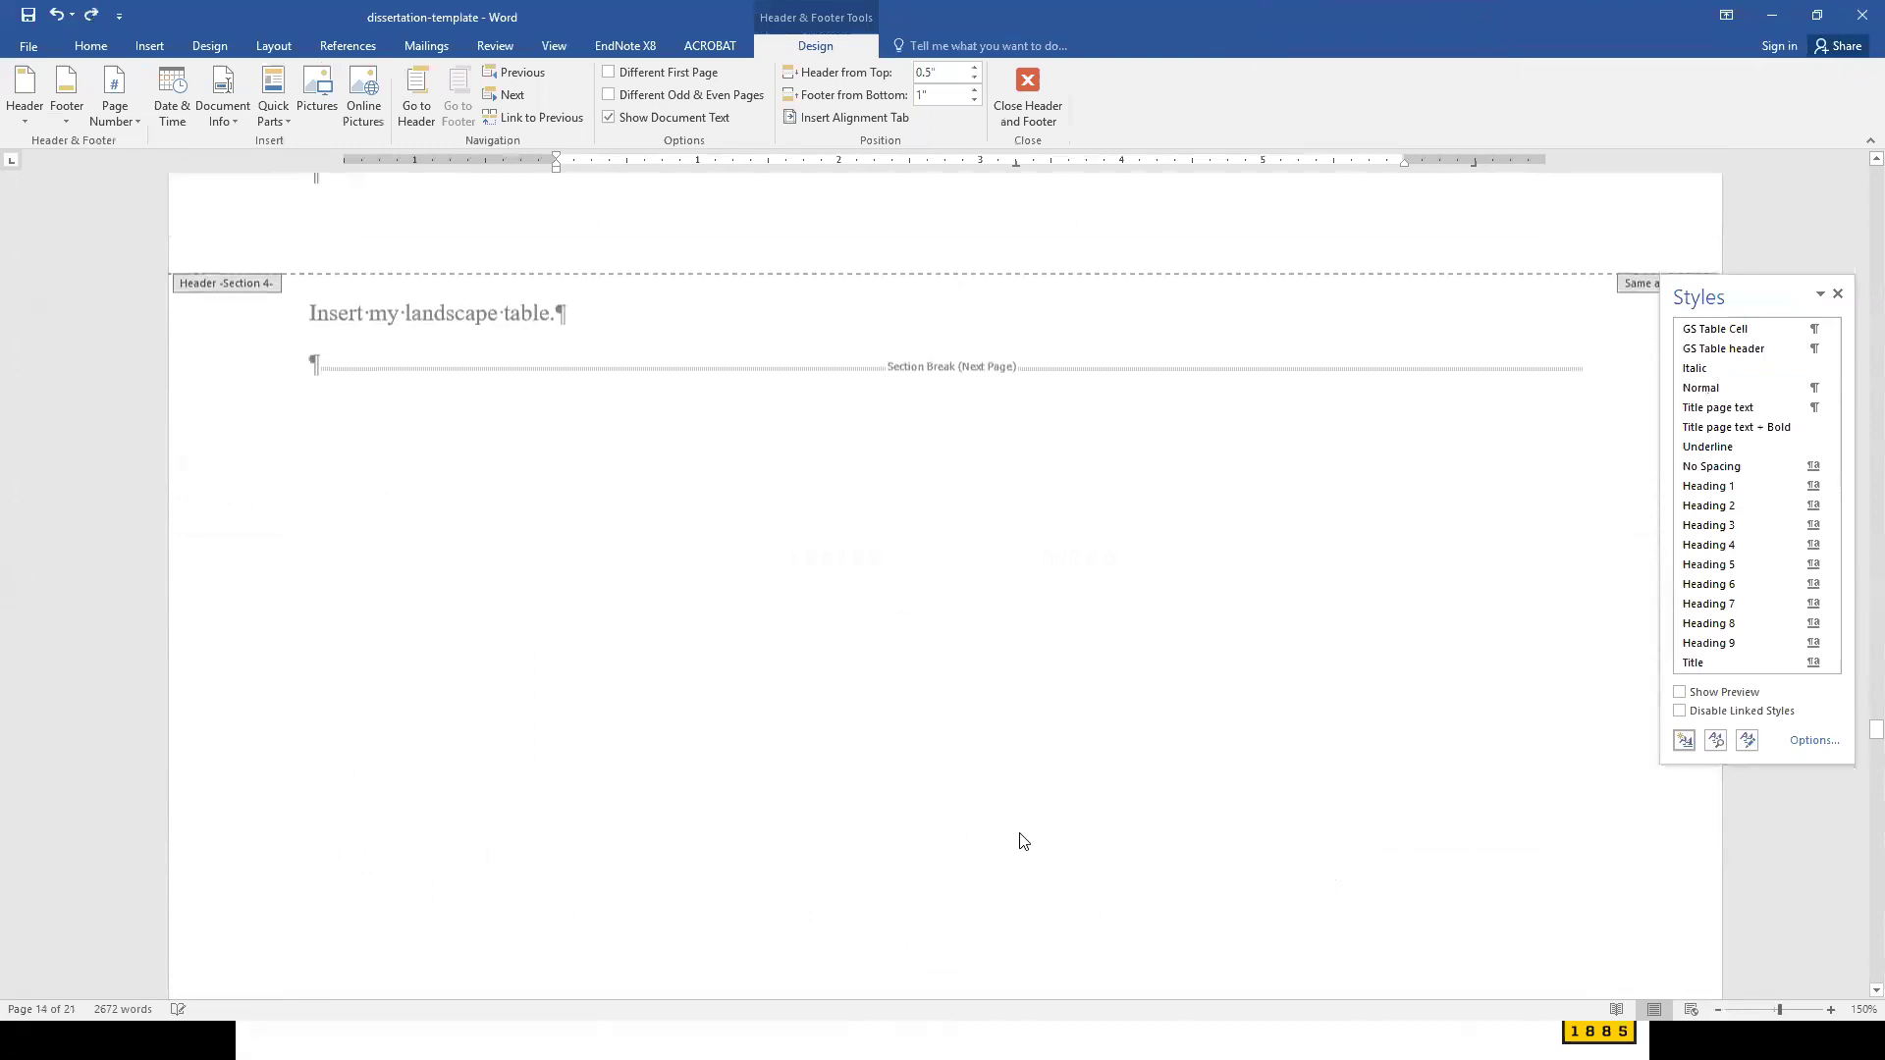
scroll(1021, 835, "down", 10)
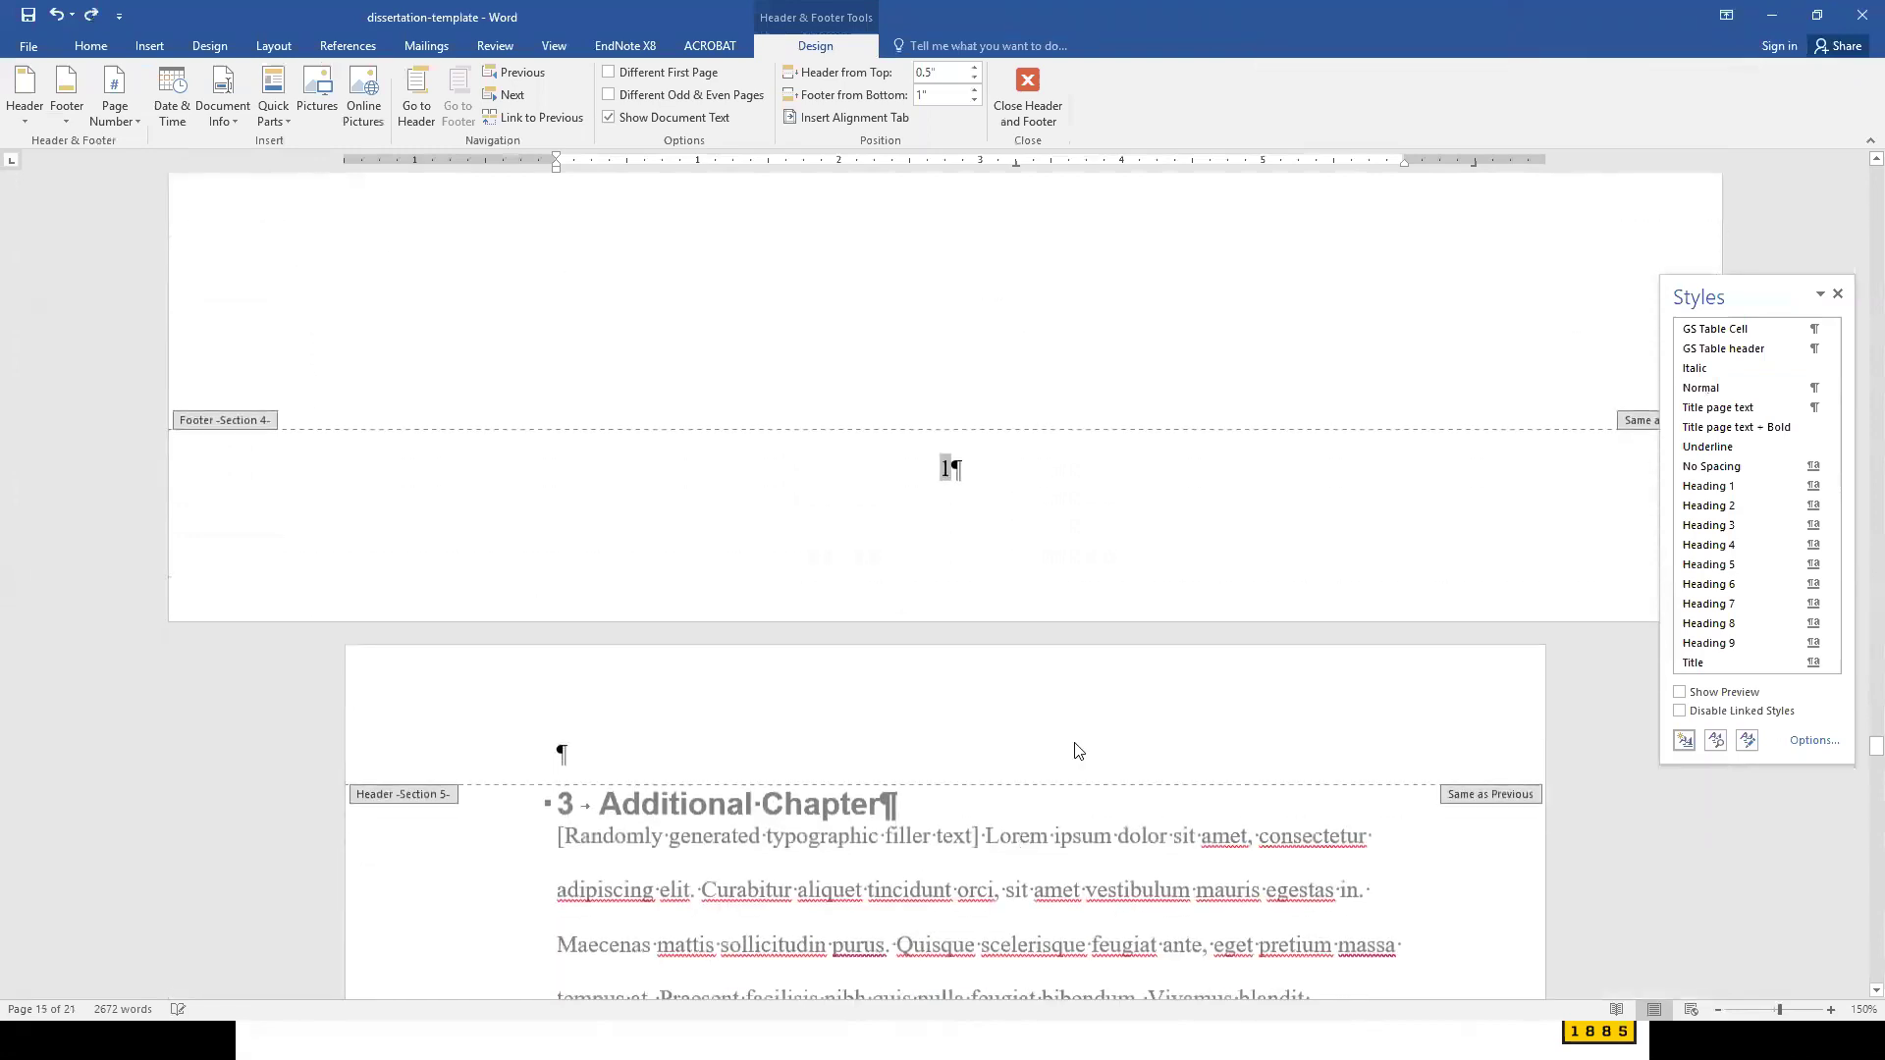
- Try deleting the page number from the landscape section's footer, and undo the deletion
left_click(948, 469)
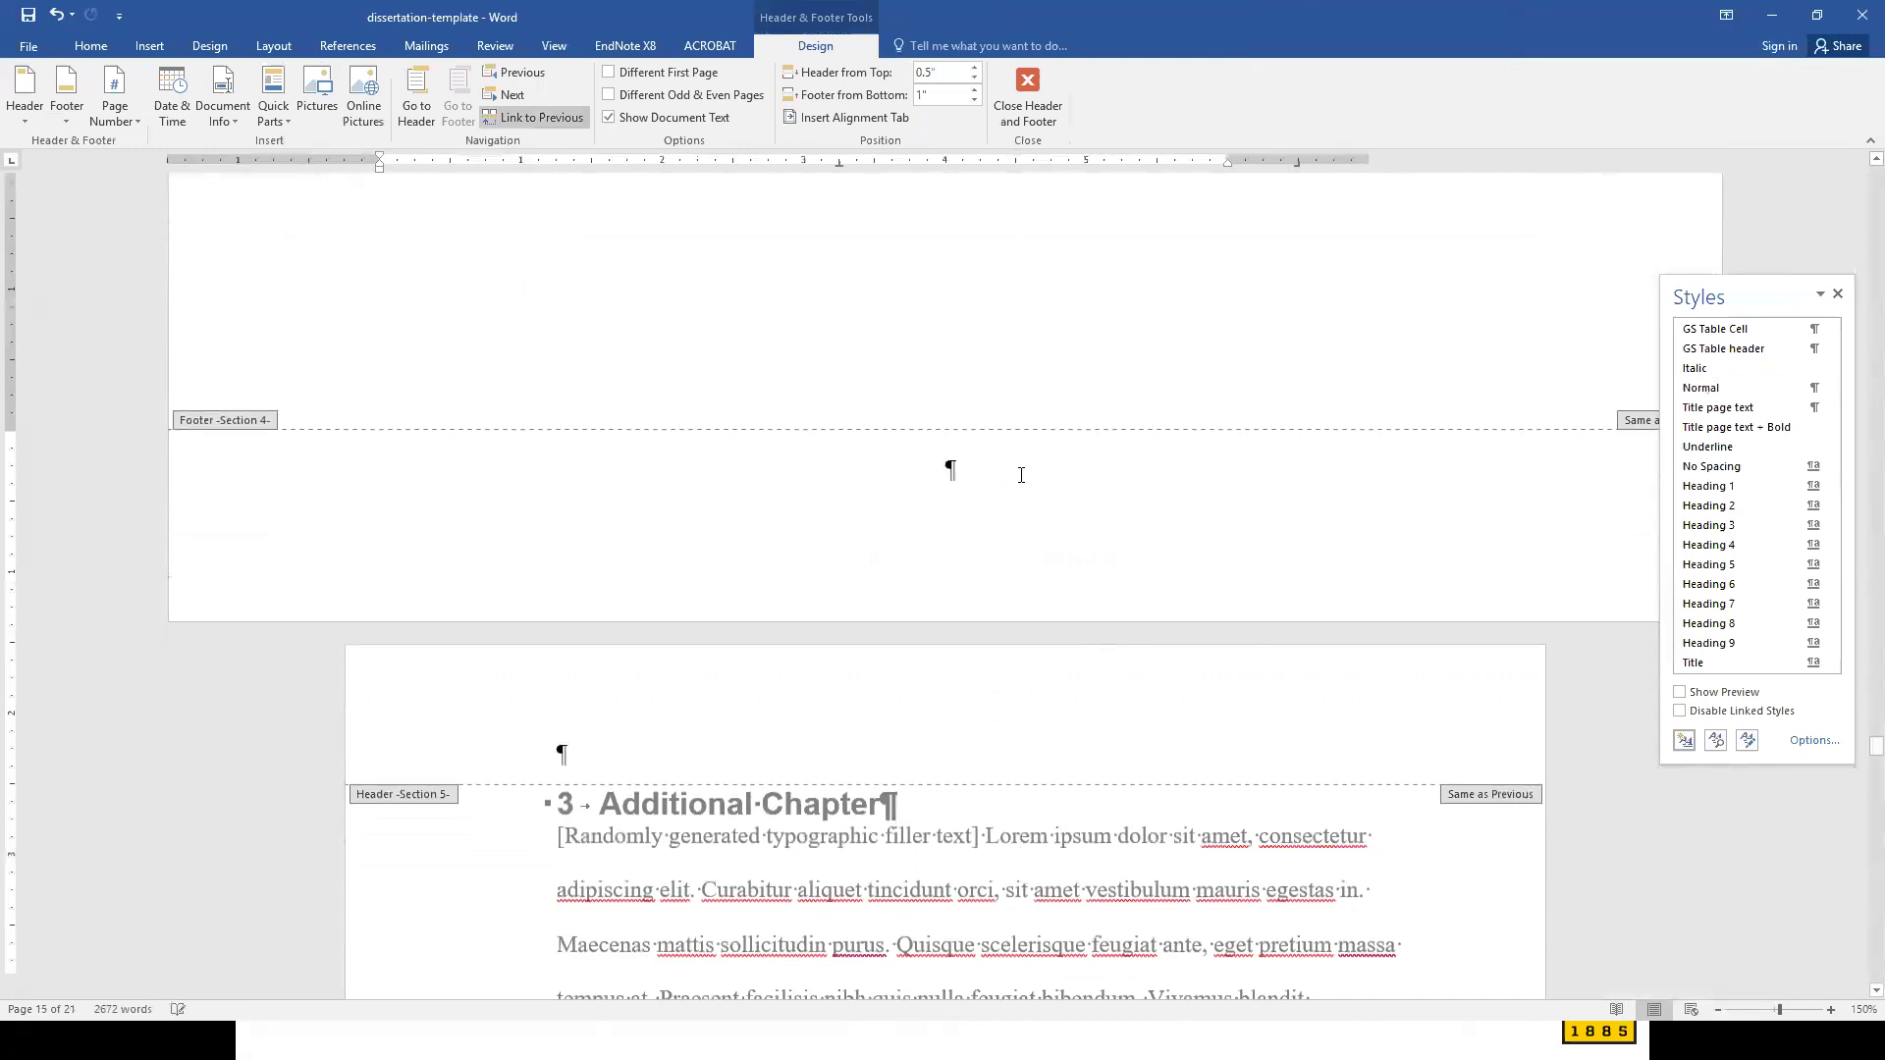
scroll(1022, 475, "down", 8)
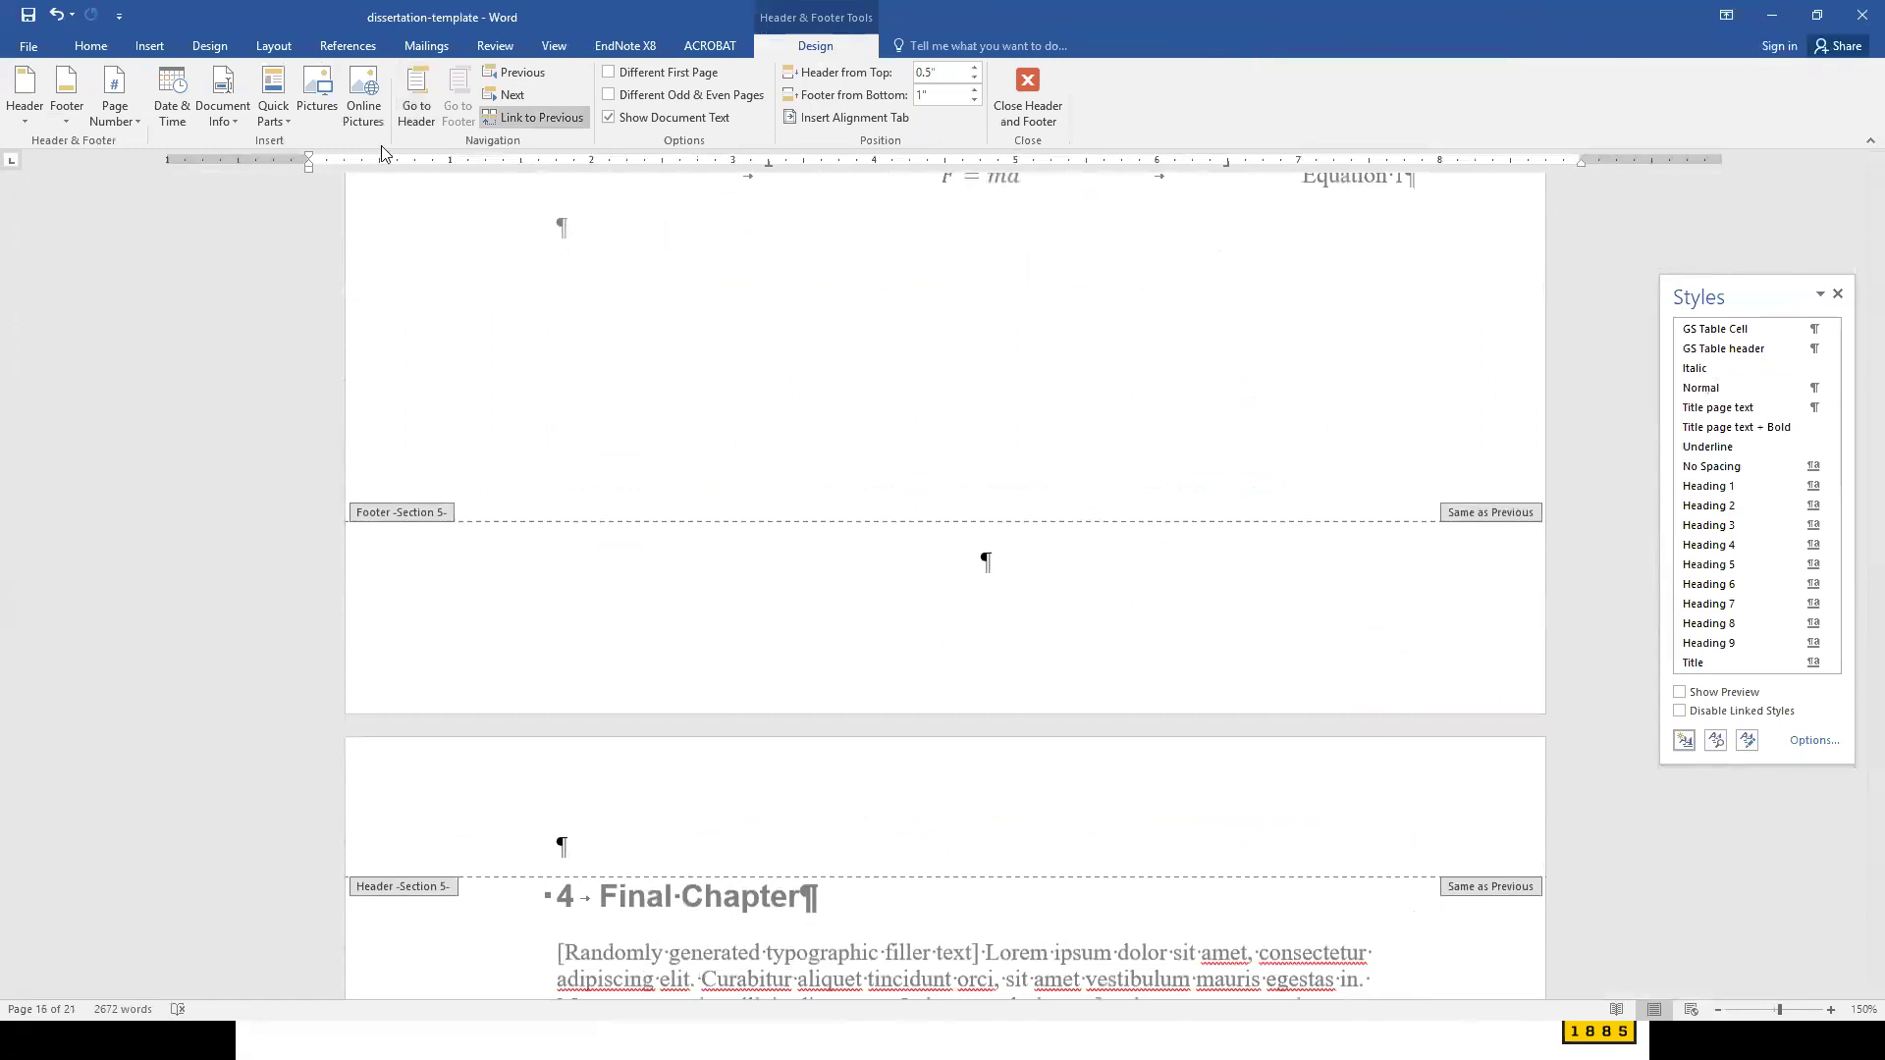
left_click(54, 14)
- Unlink the Section 5 footer from the previous section's footer
scroll(1325, 579, "down", 2)
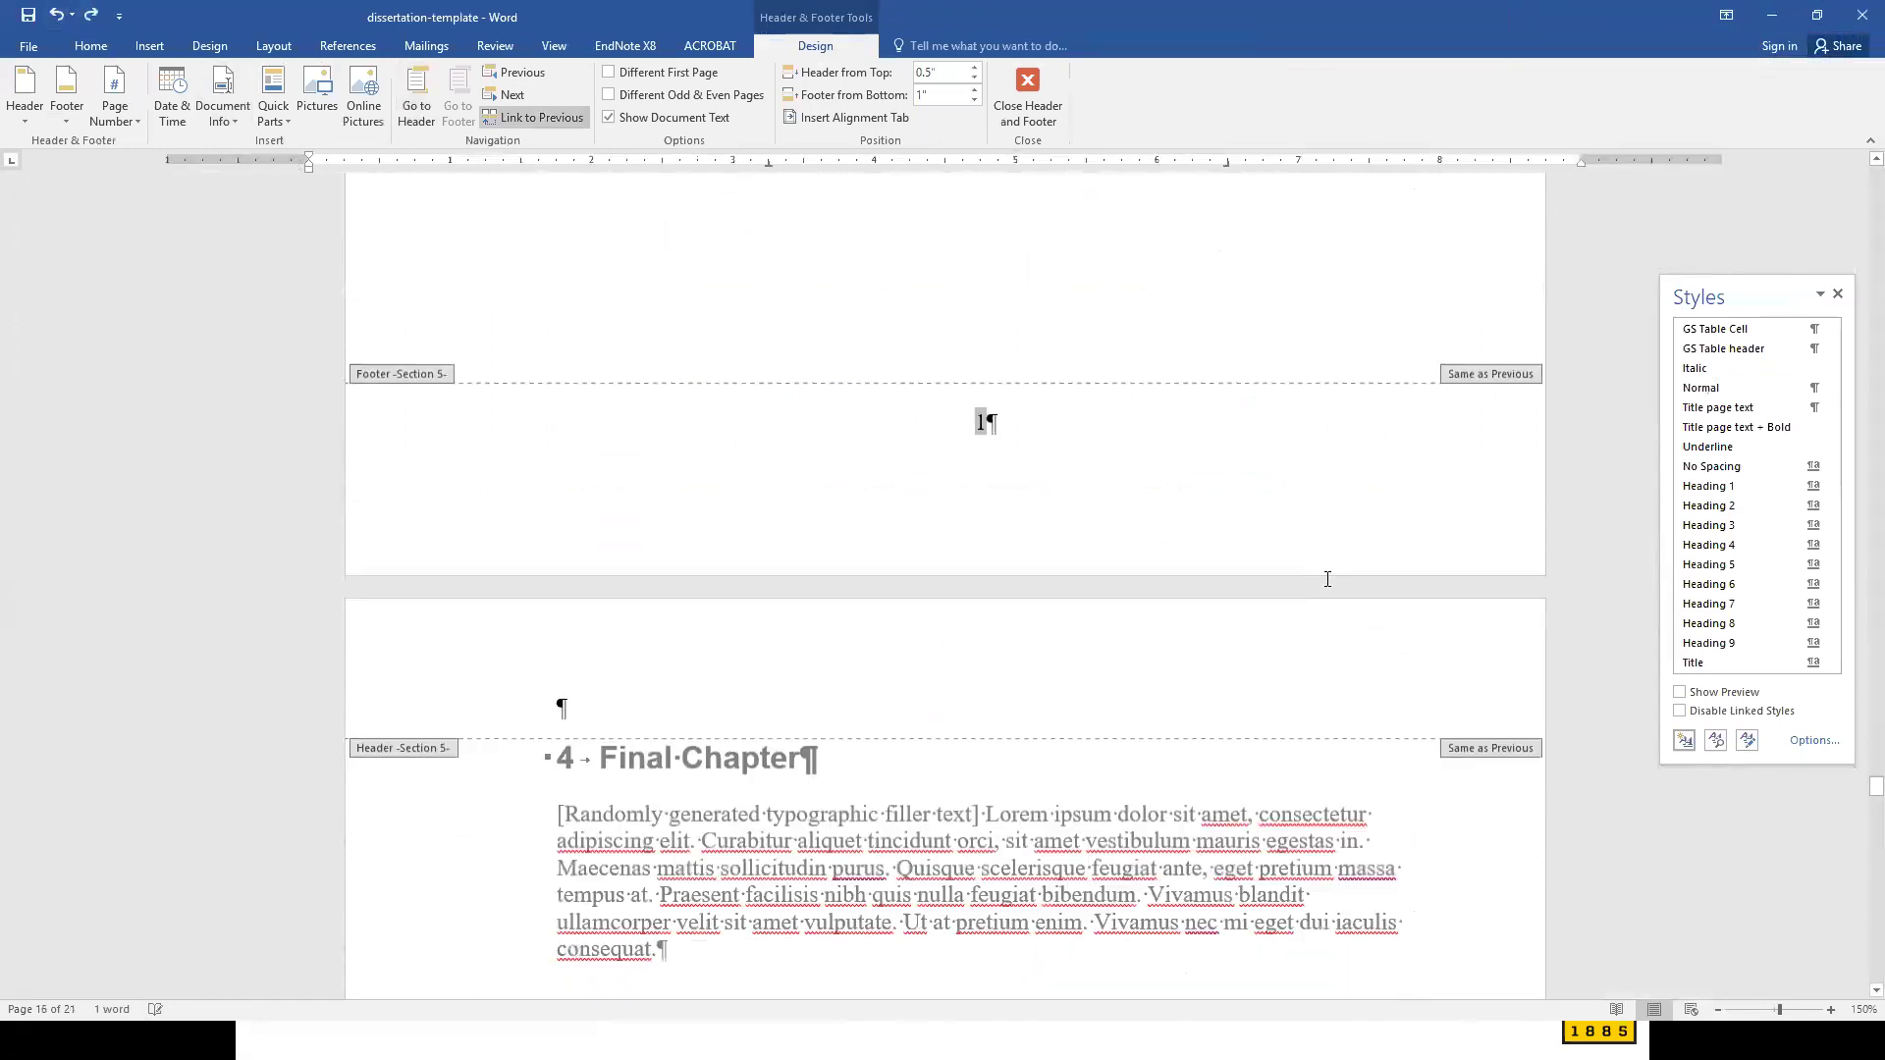
scroll(1325, 579, "up", 2)
left_click(992, 491)
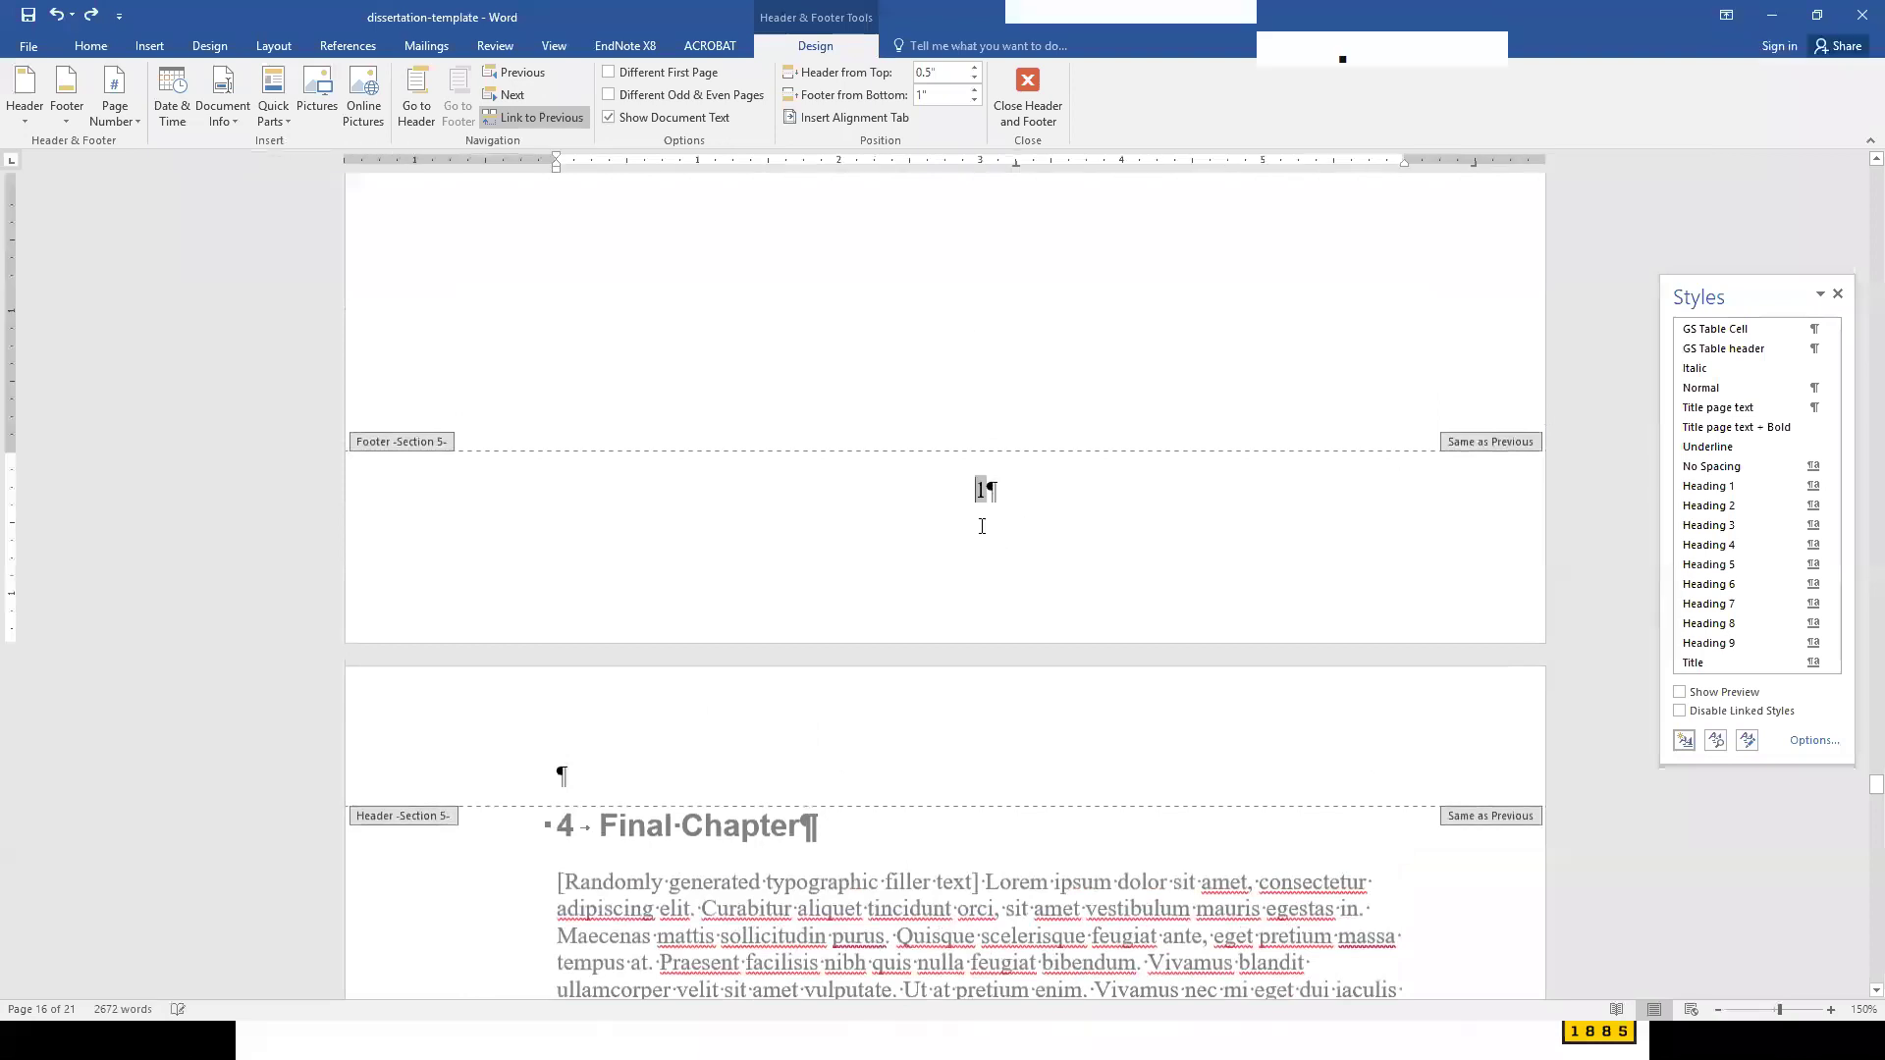
left_click(566, 120)
scroll(980, 619, "down", 7)
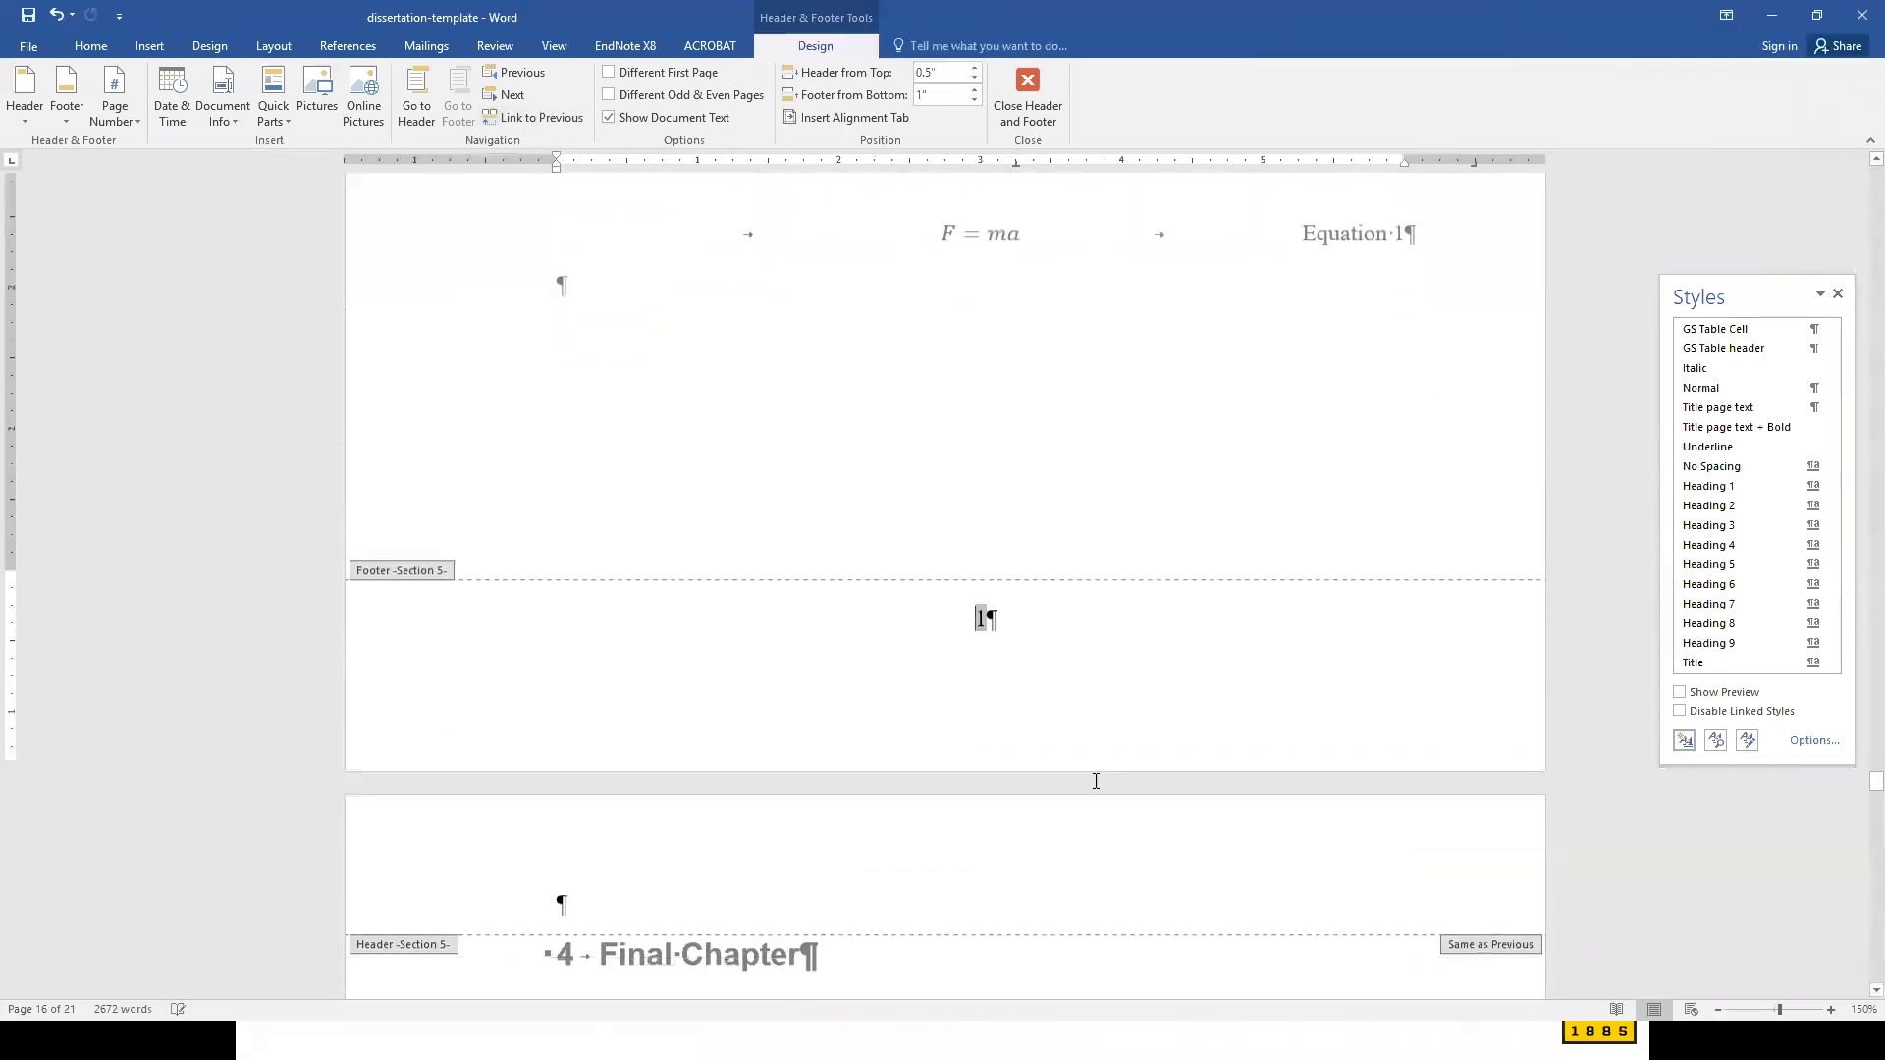
- Set the Section 5 page numbering to continue from the previous section
scroll(1027, 339, "up", 1)
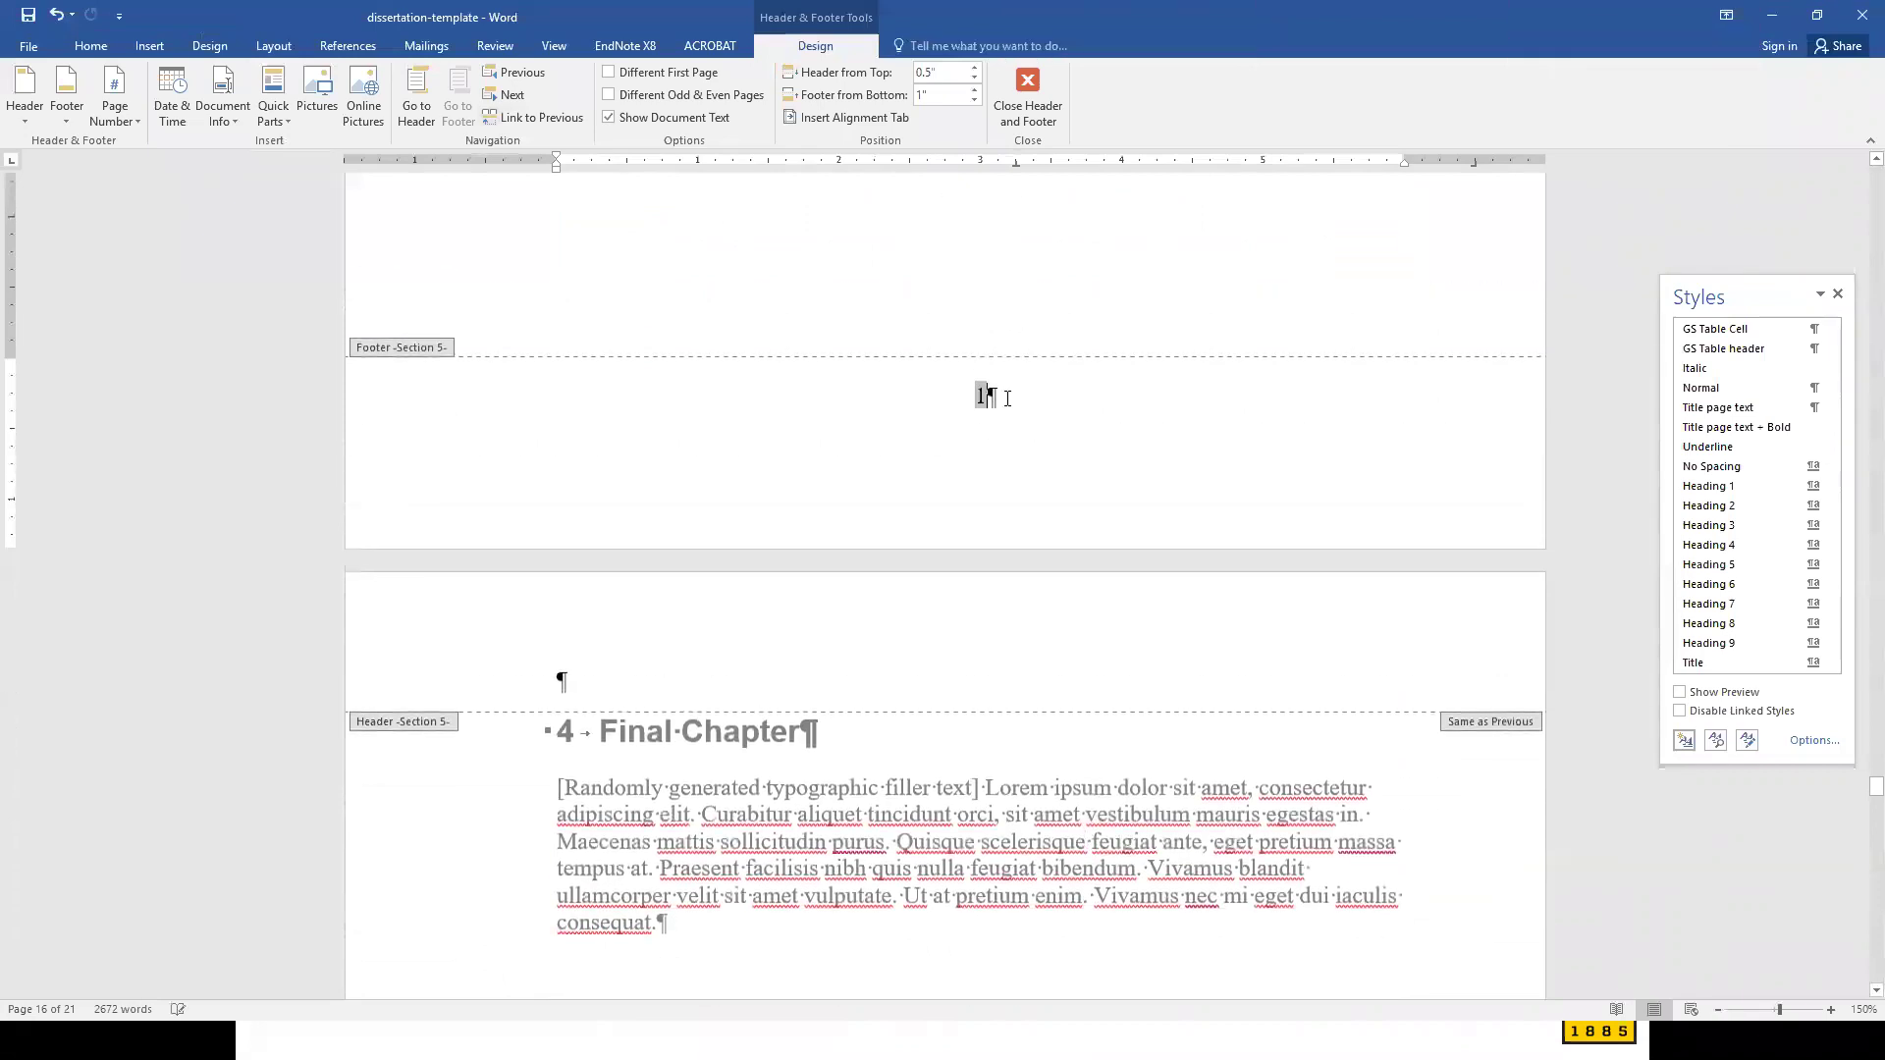
left_click(123, 126)
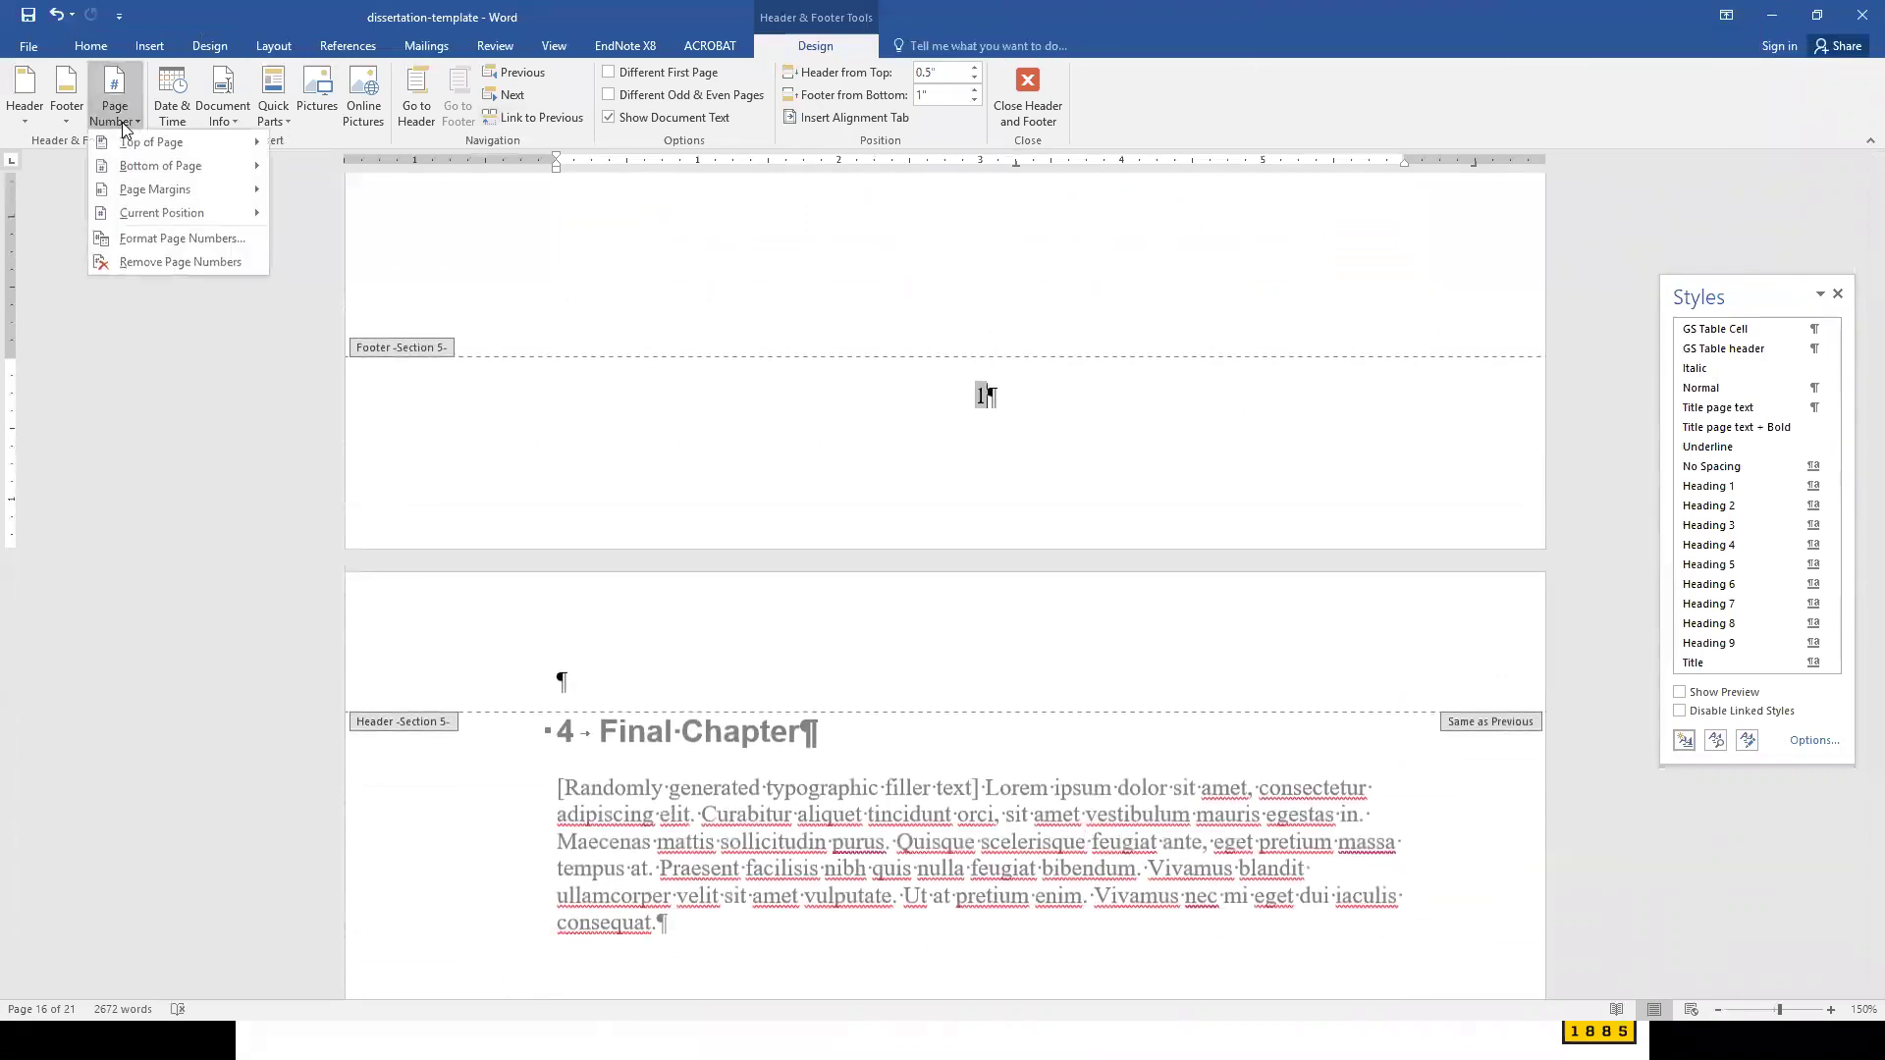
left_click(171, 238)
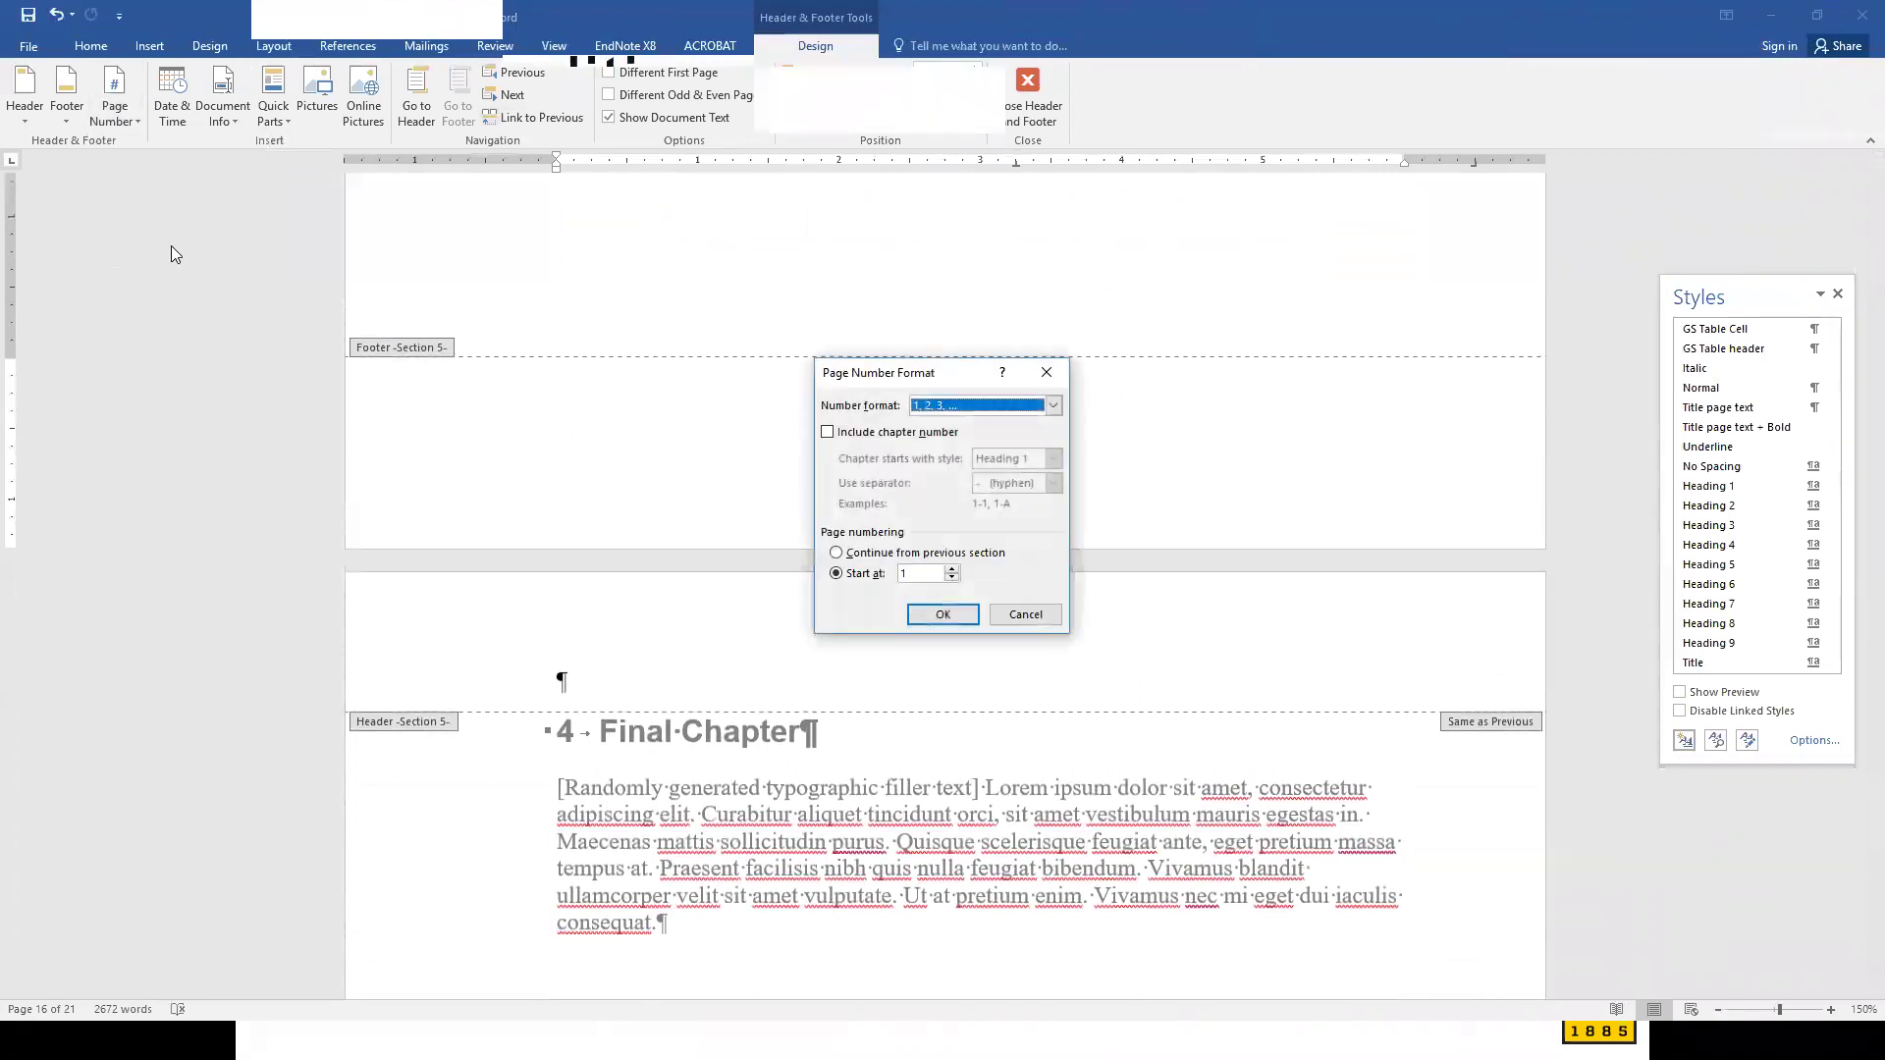
left_click(938, 553)
left_click(943, 614)
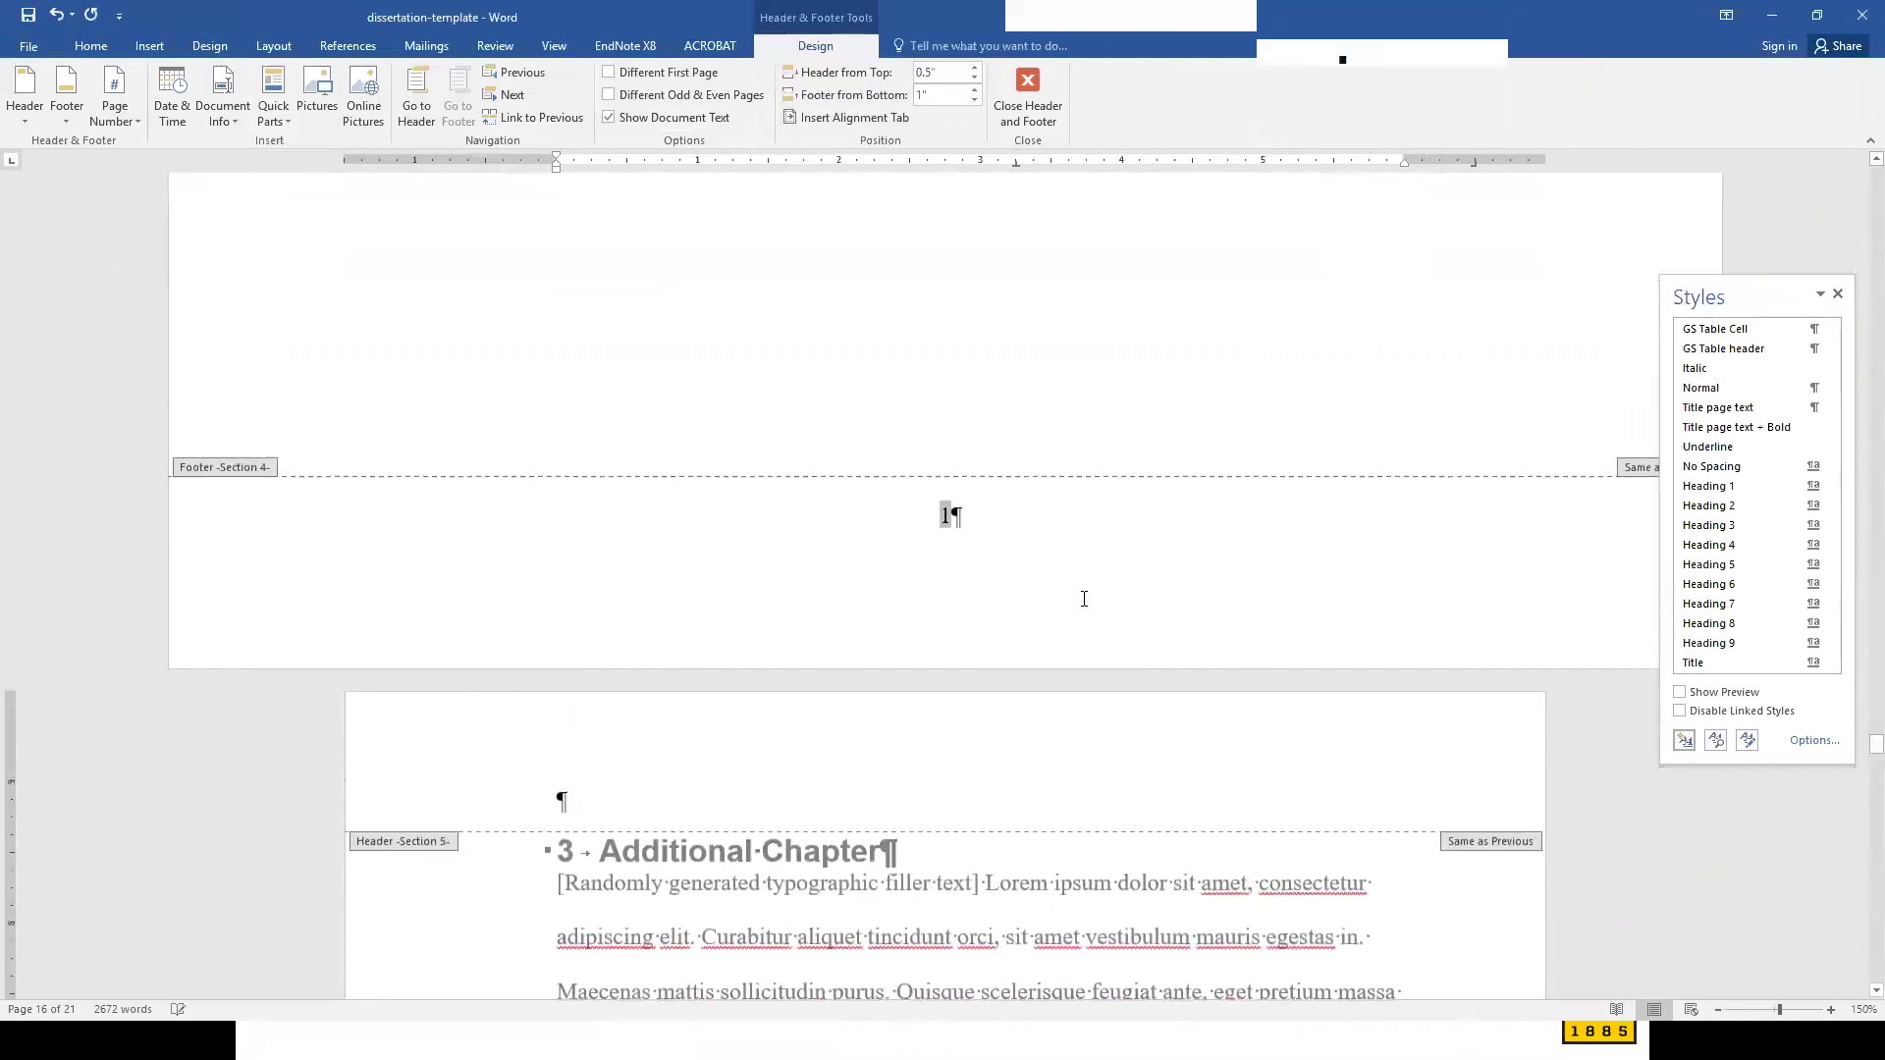
- Unlink the landscape section's footer from the previous section and set its page numbering to continue from the previous section
left_click(1031, 517)
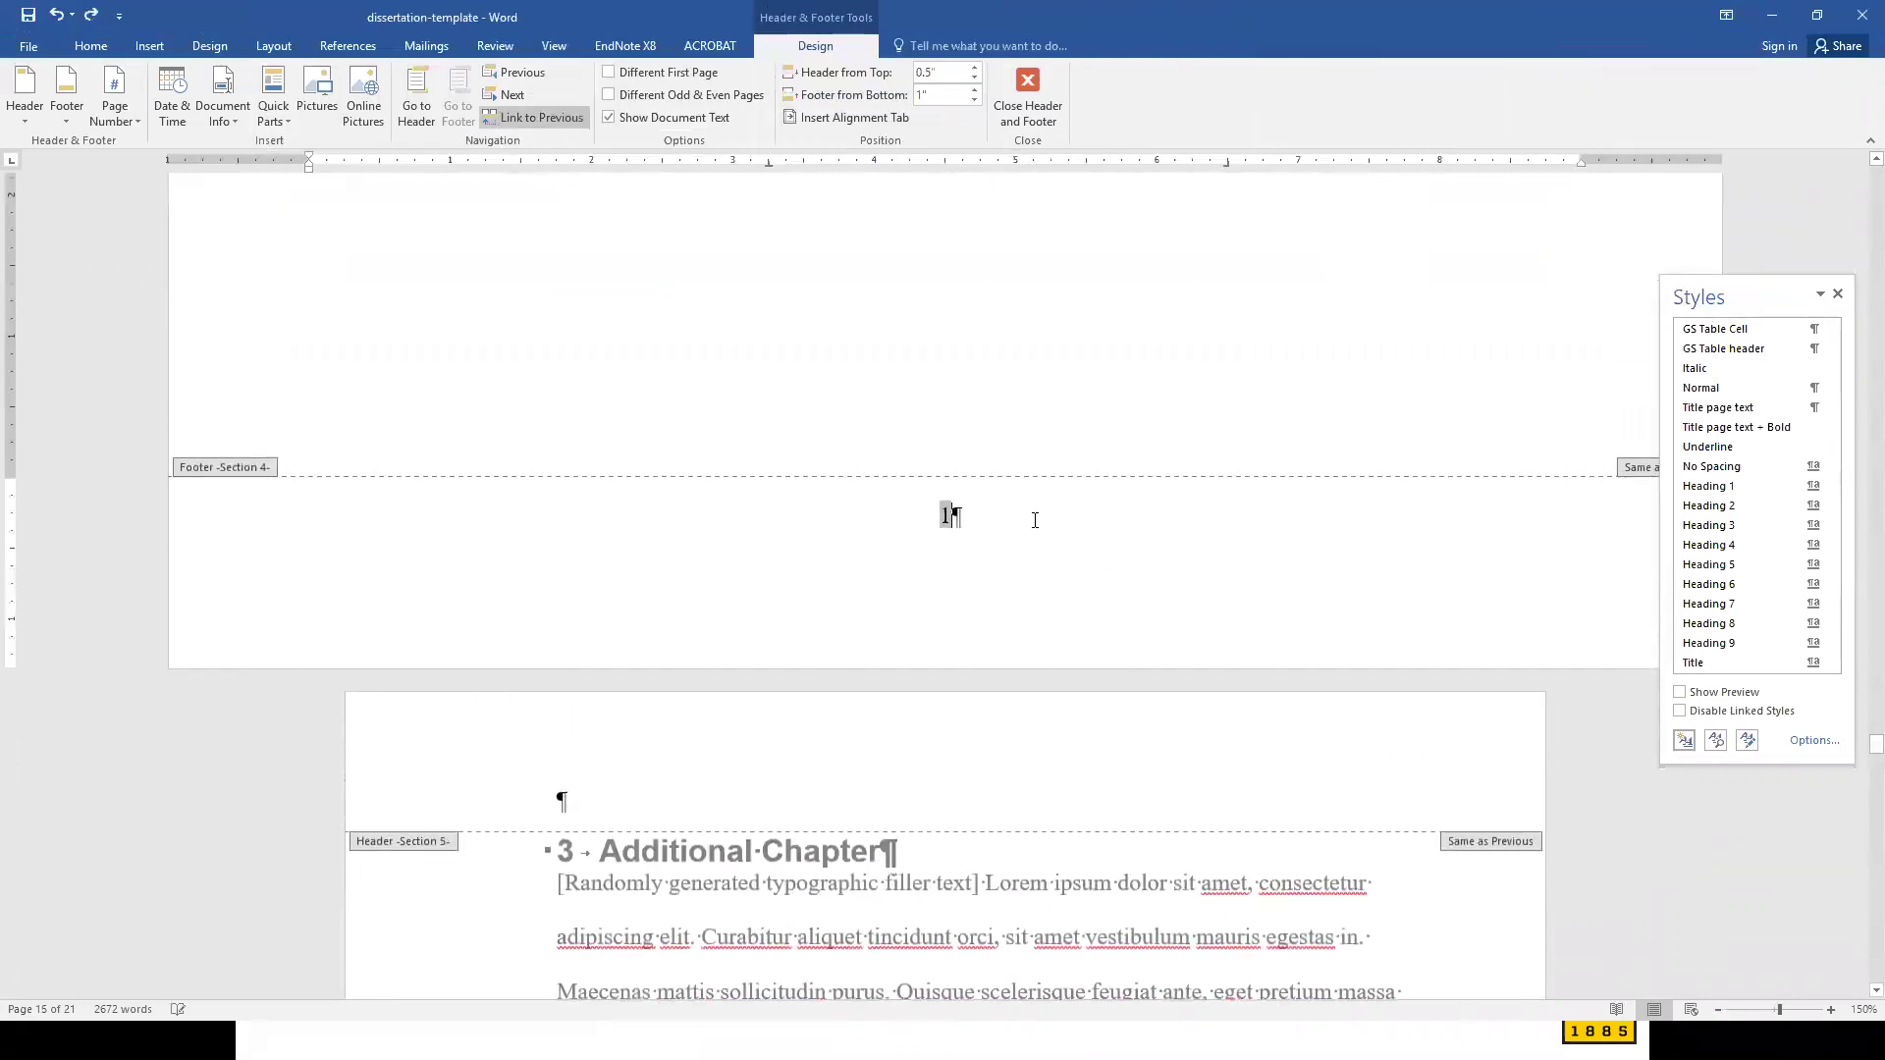
left_click(542, 118)
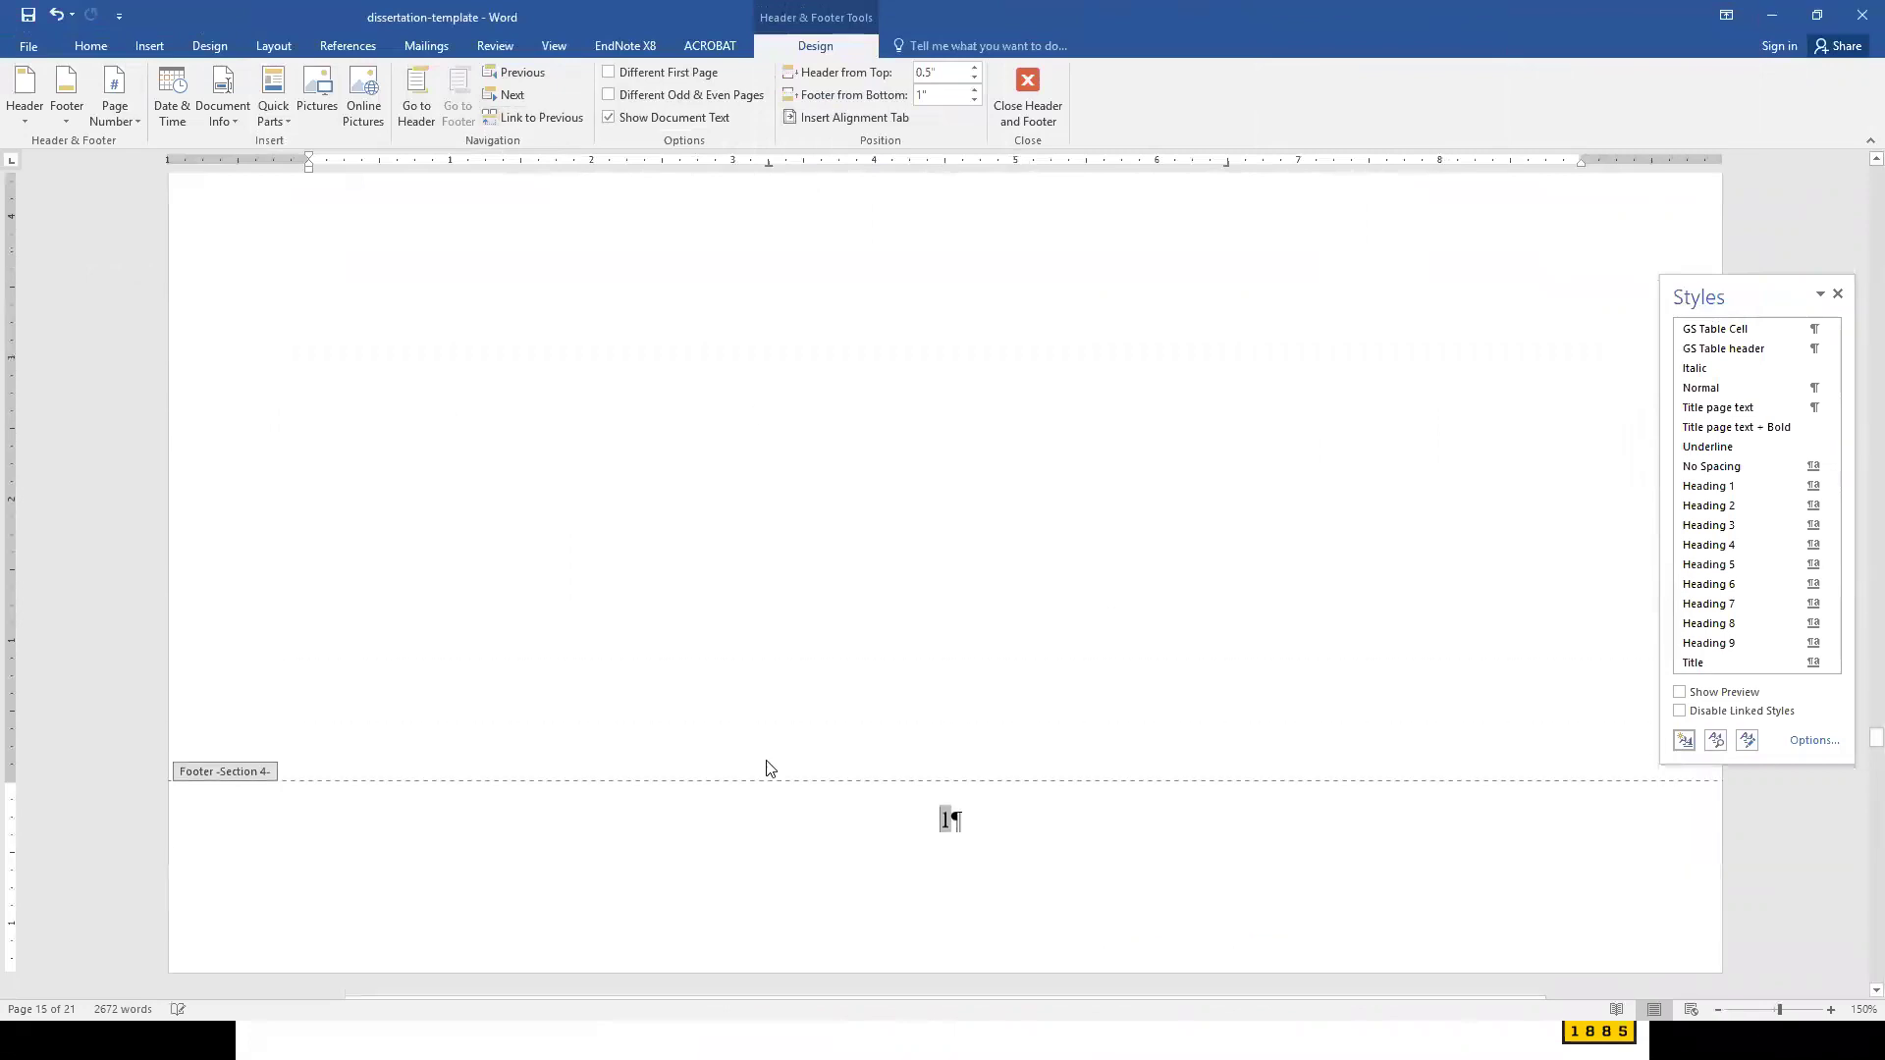
left_click(118, 116)
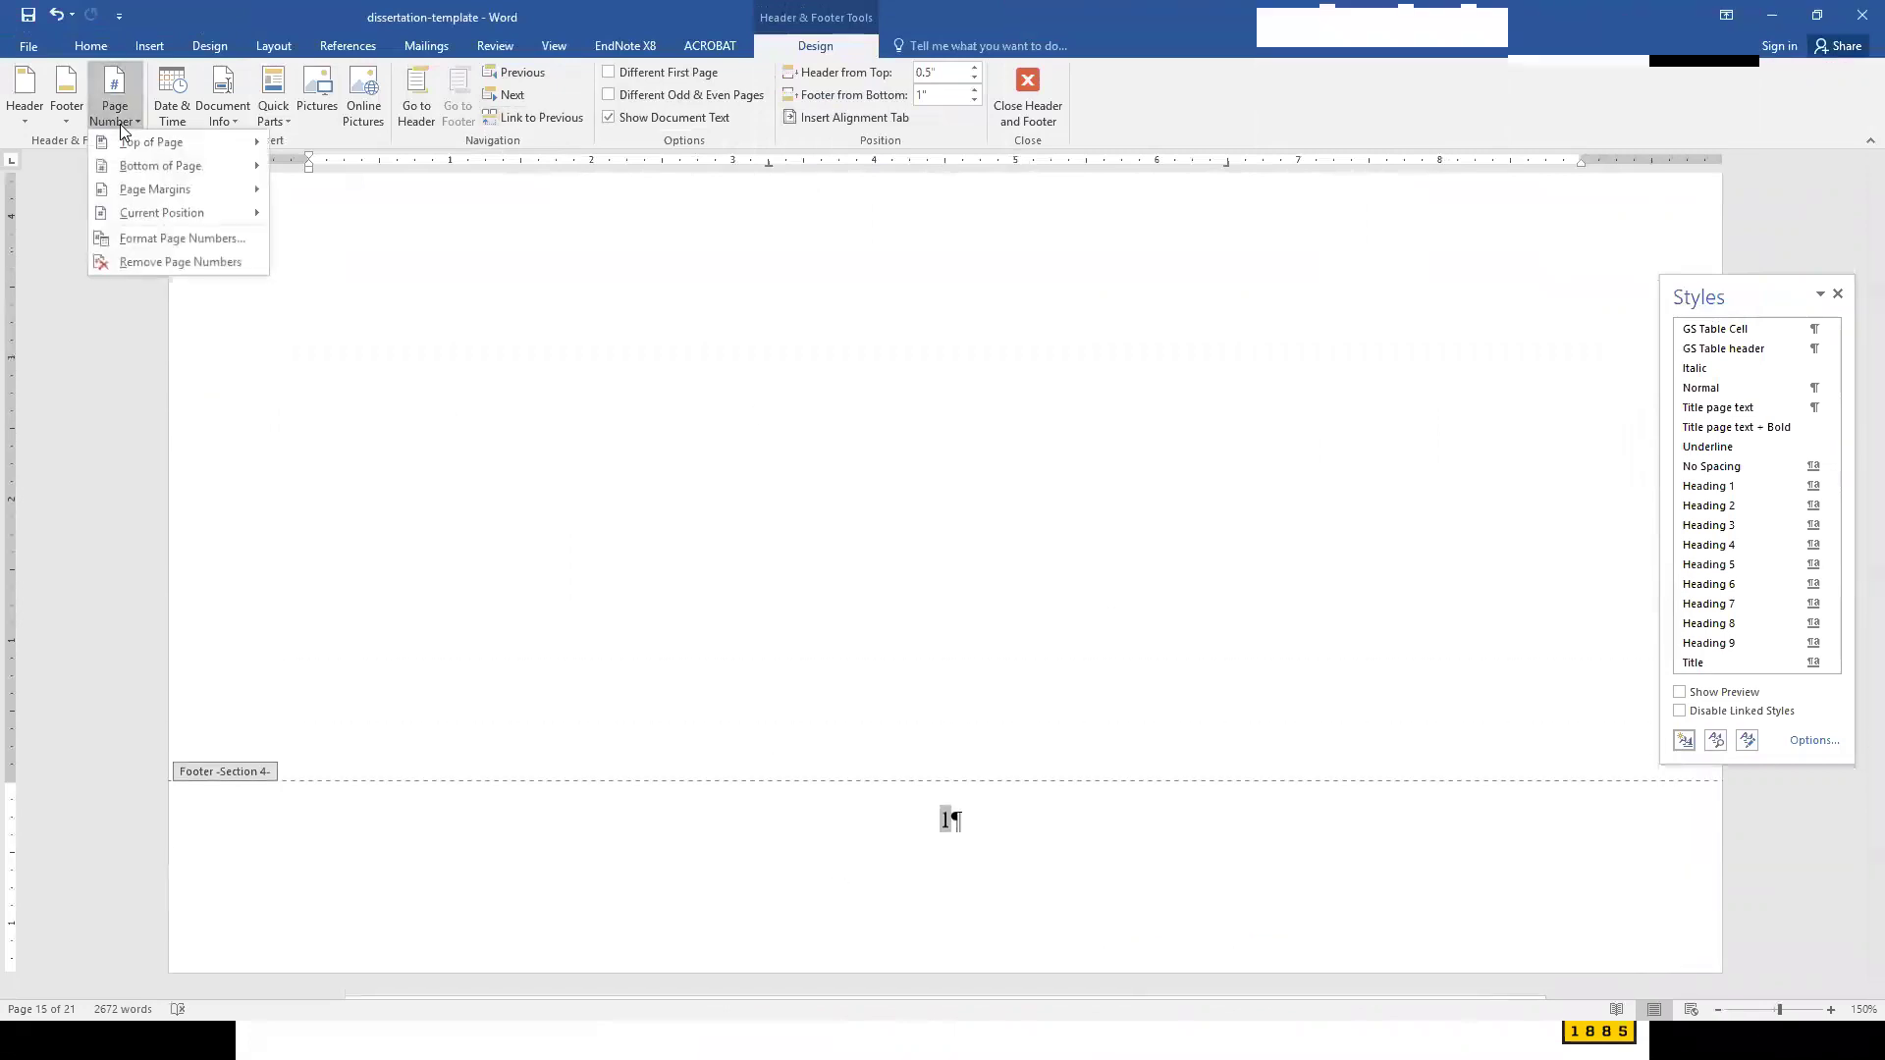
left_click(151, 240)
left_click(942, 614)
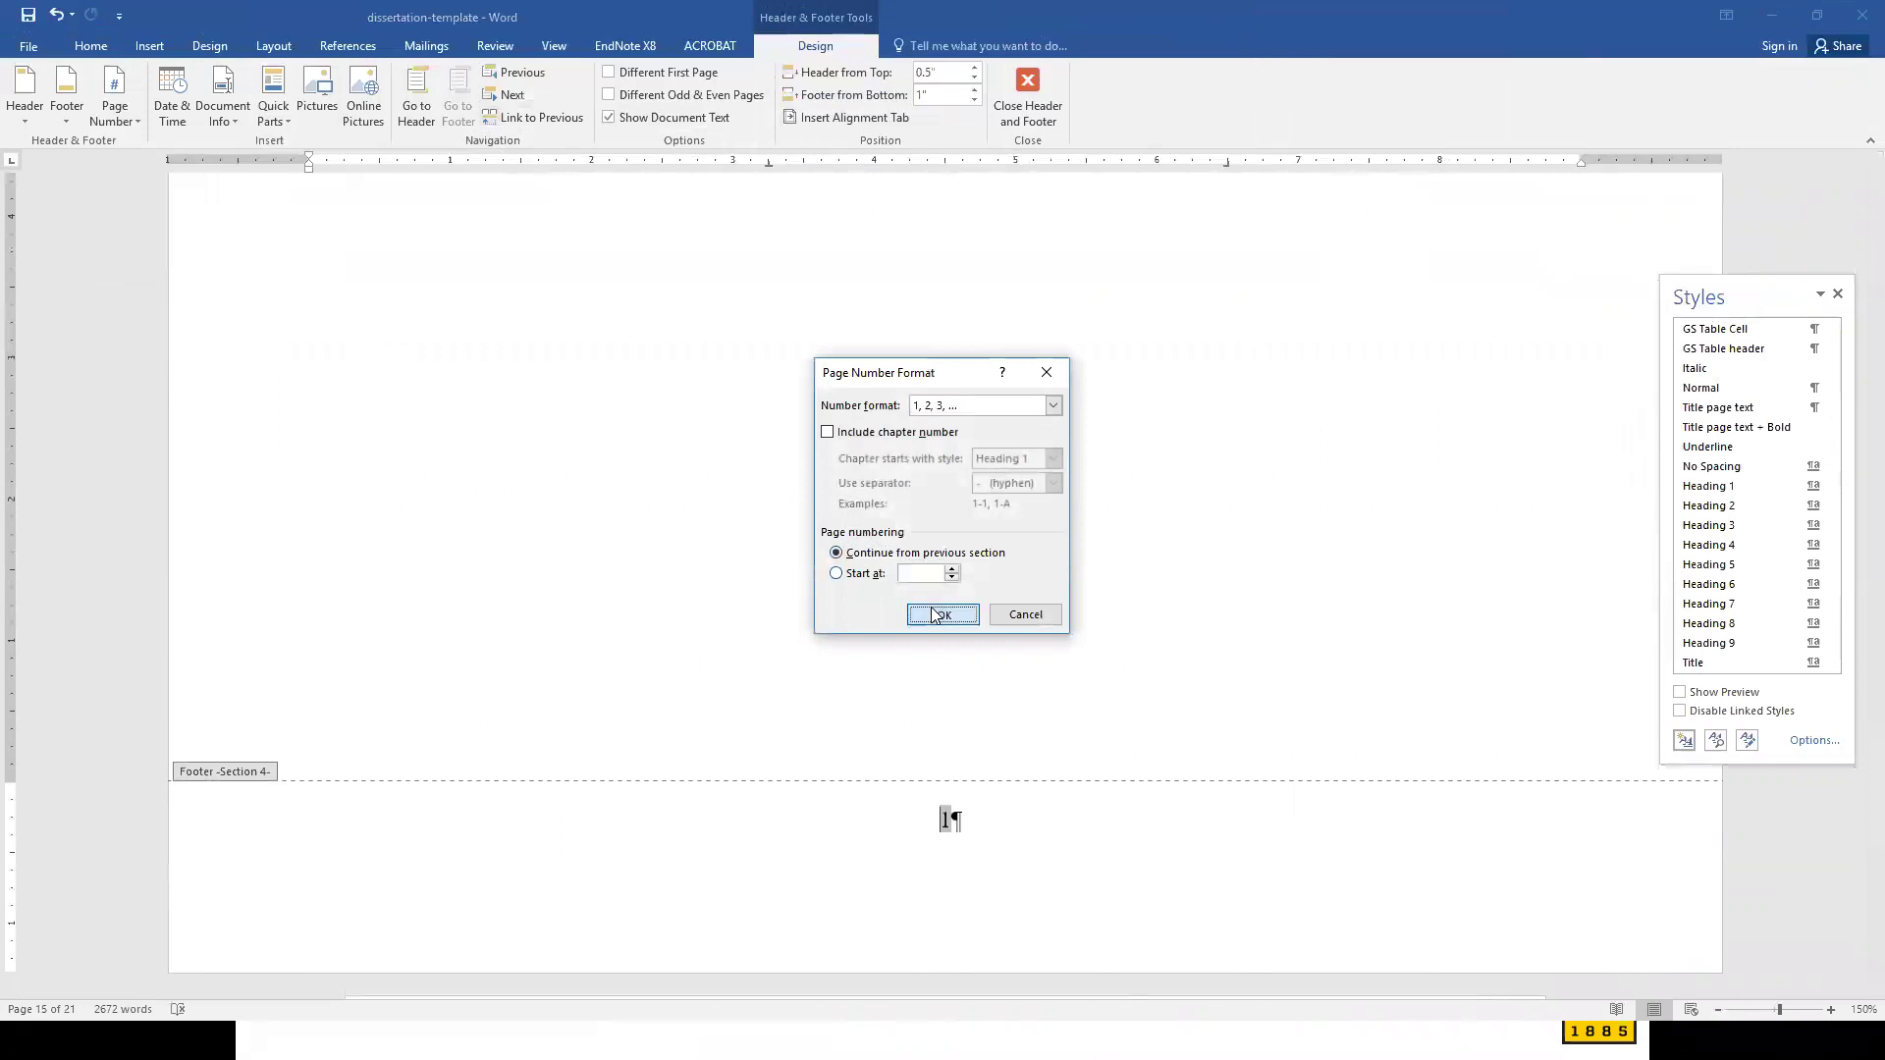
scroll(976, 787, "down", 4)
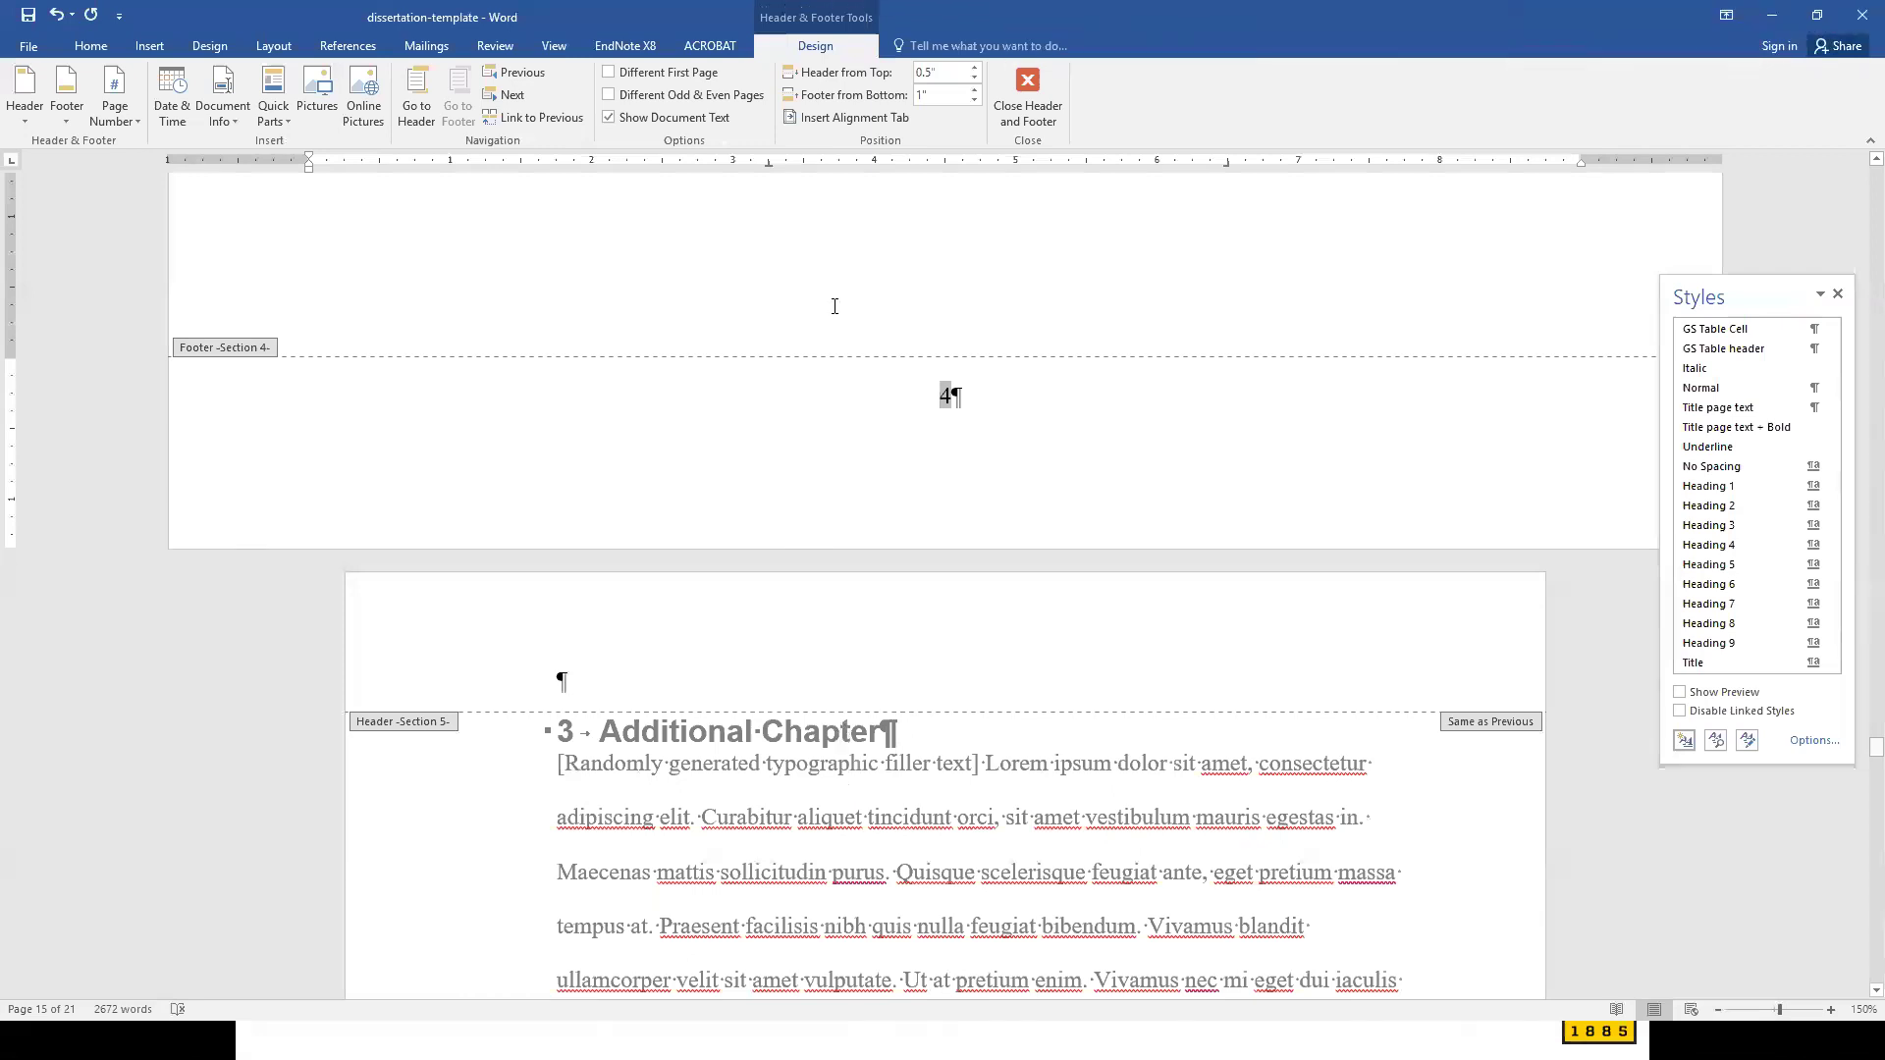
- Close the Styles pane and insert a plain "Large, Left" page number in the margin of the Section 4 landscape page
scroll(1493, 257, "up", 1)
left_click(1840, 295)
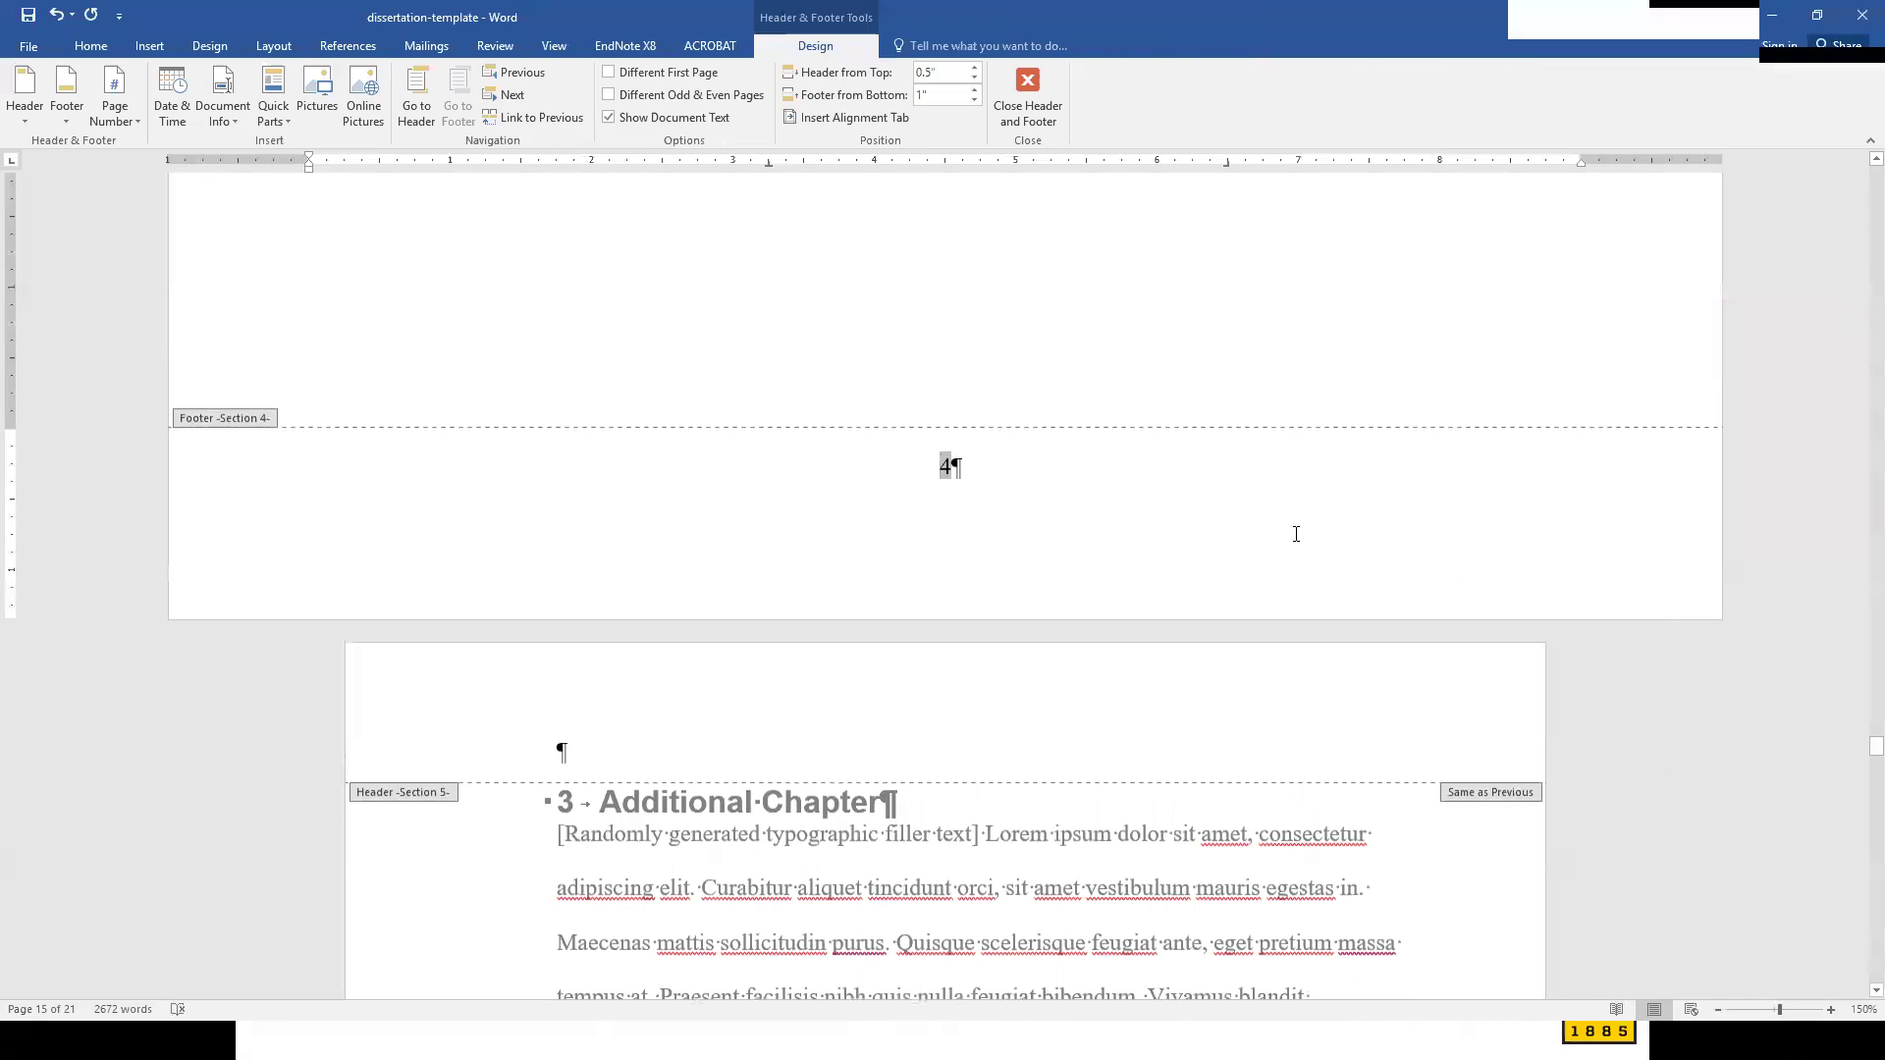
scroll(1037, 705, "up", 3)
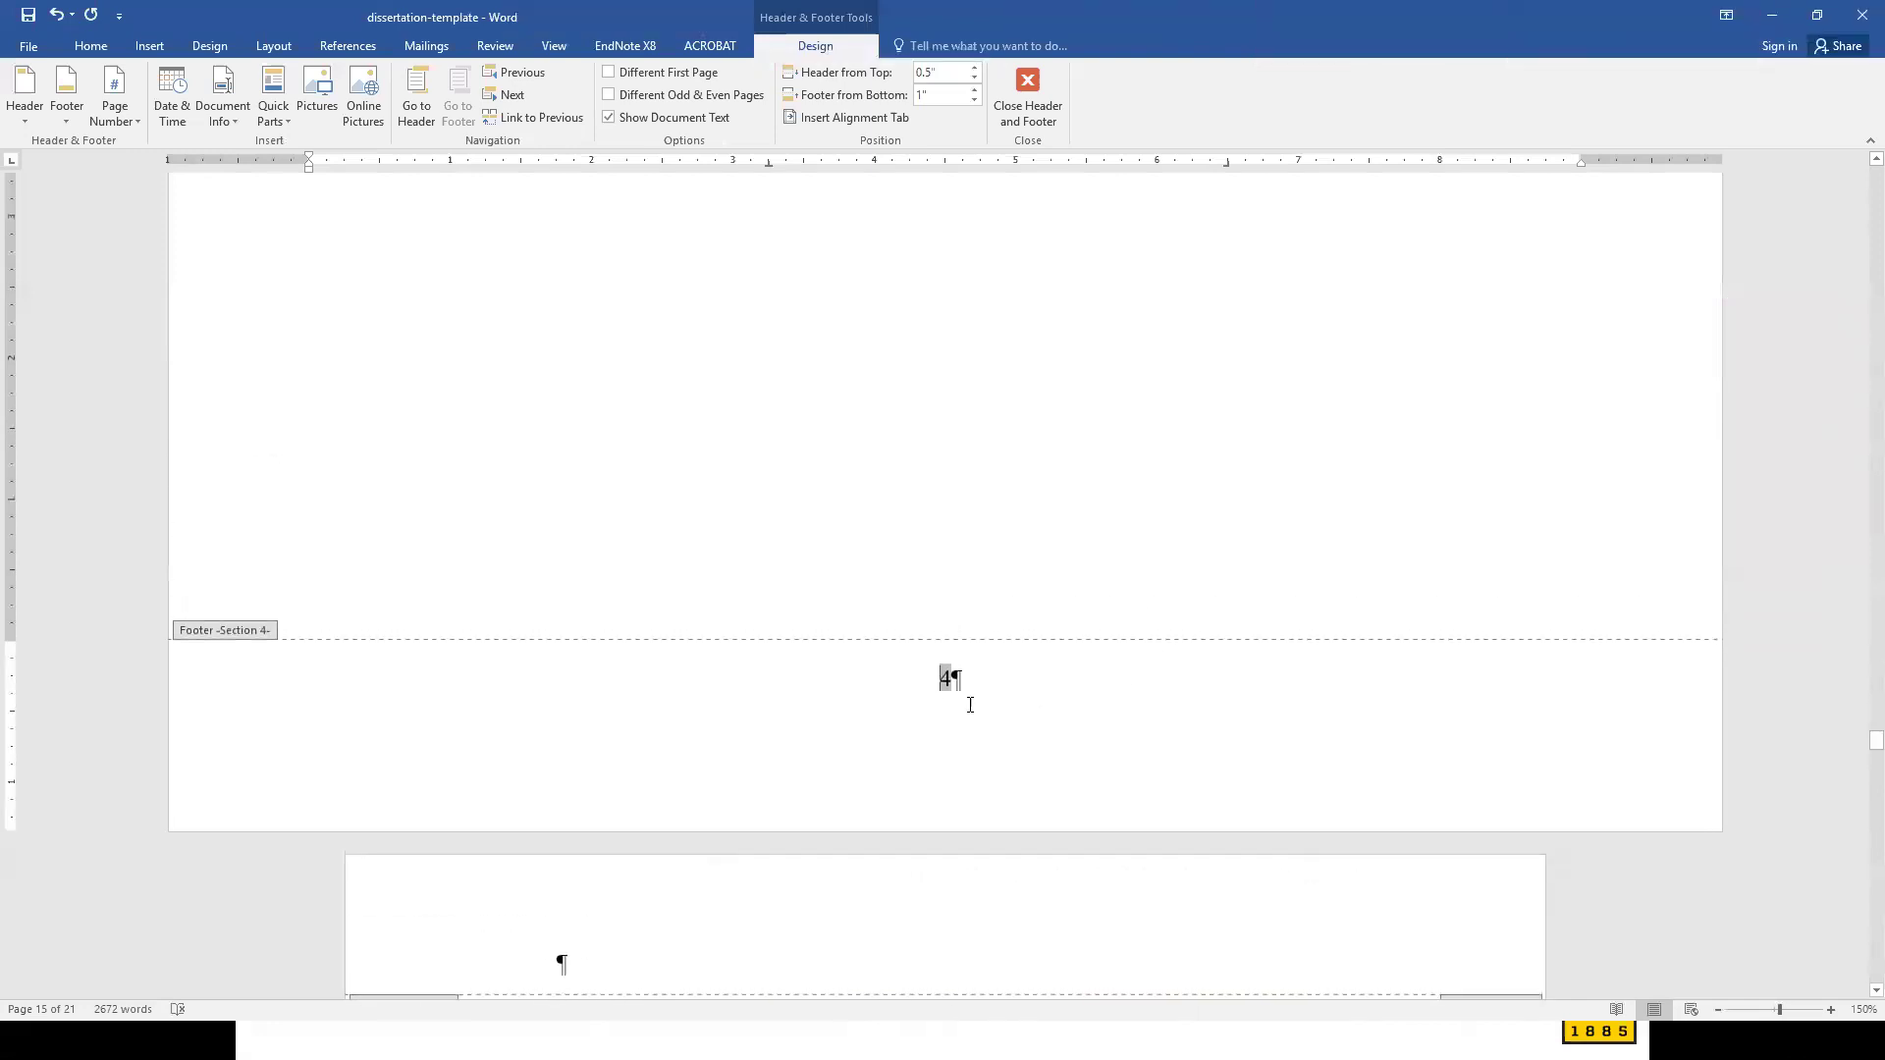
scroll(992, 739, "up", 1)
scroll(995, 736, "up", 10)
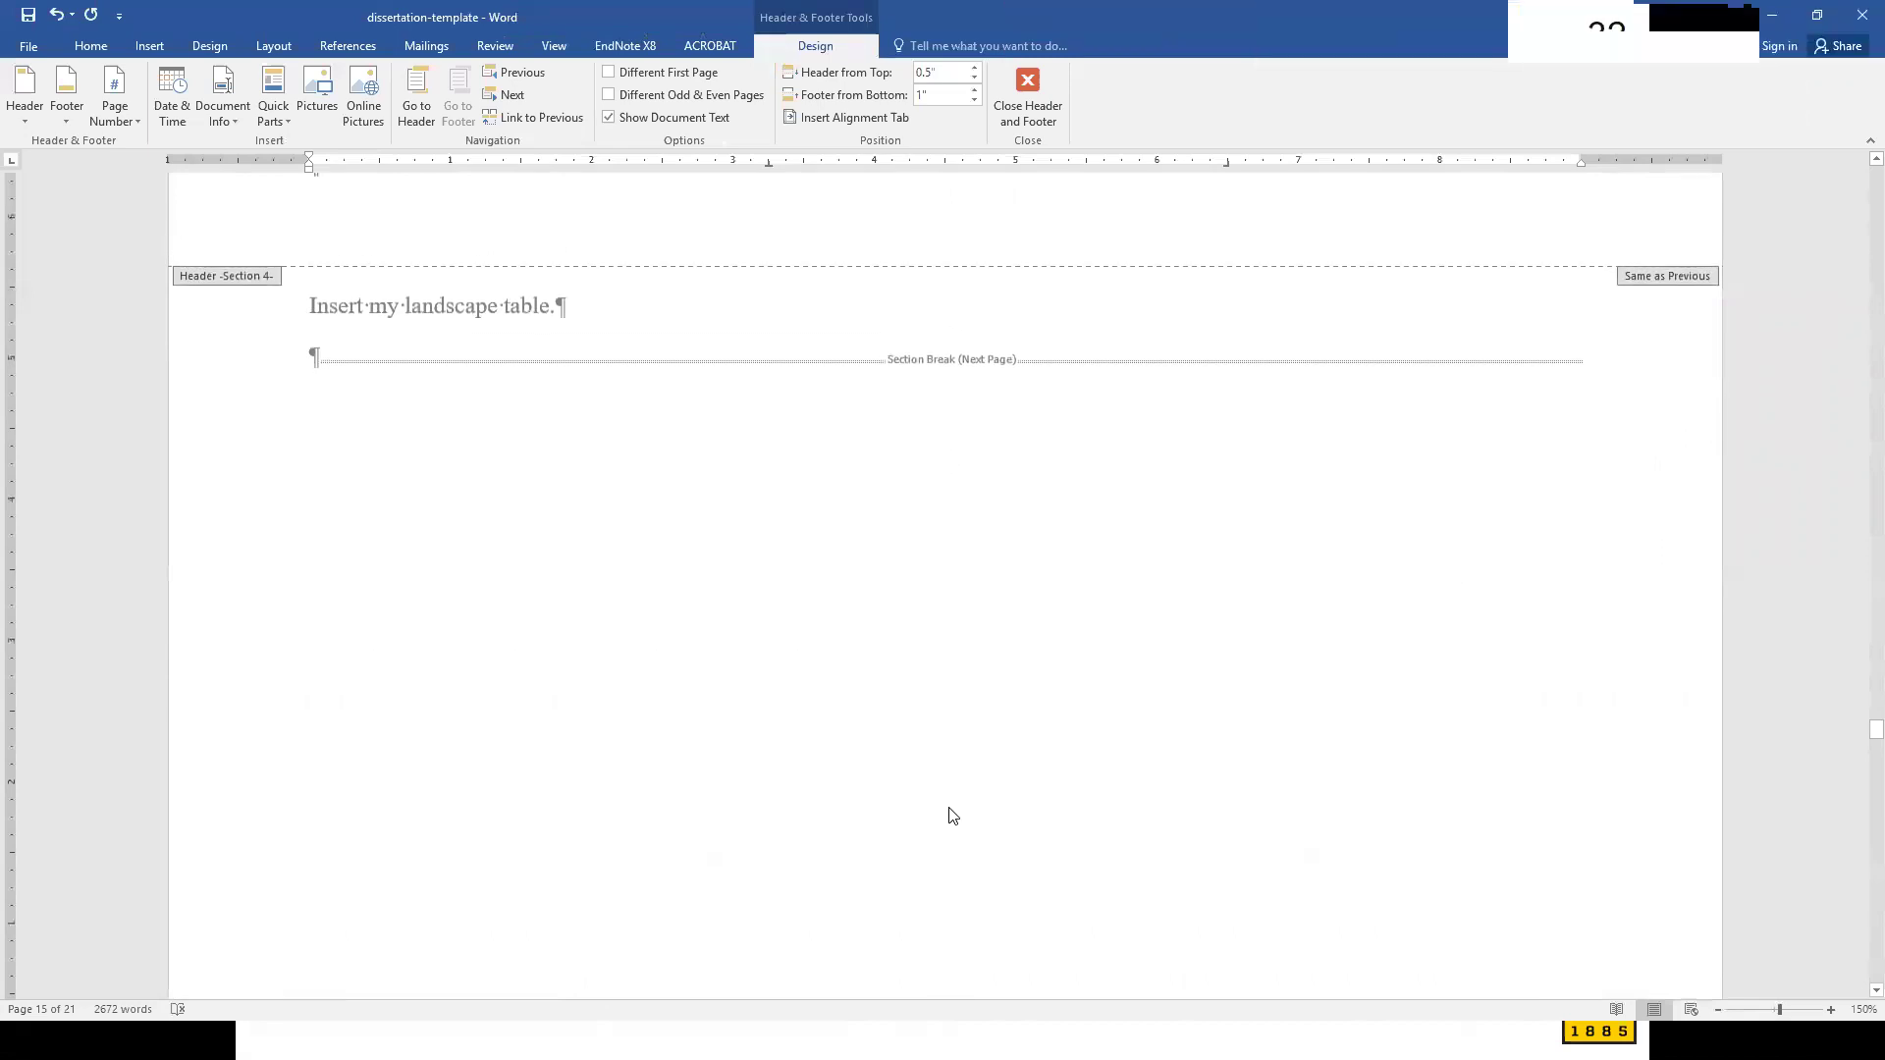
scroll(957, 784, "down", 5)
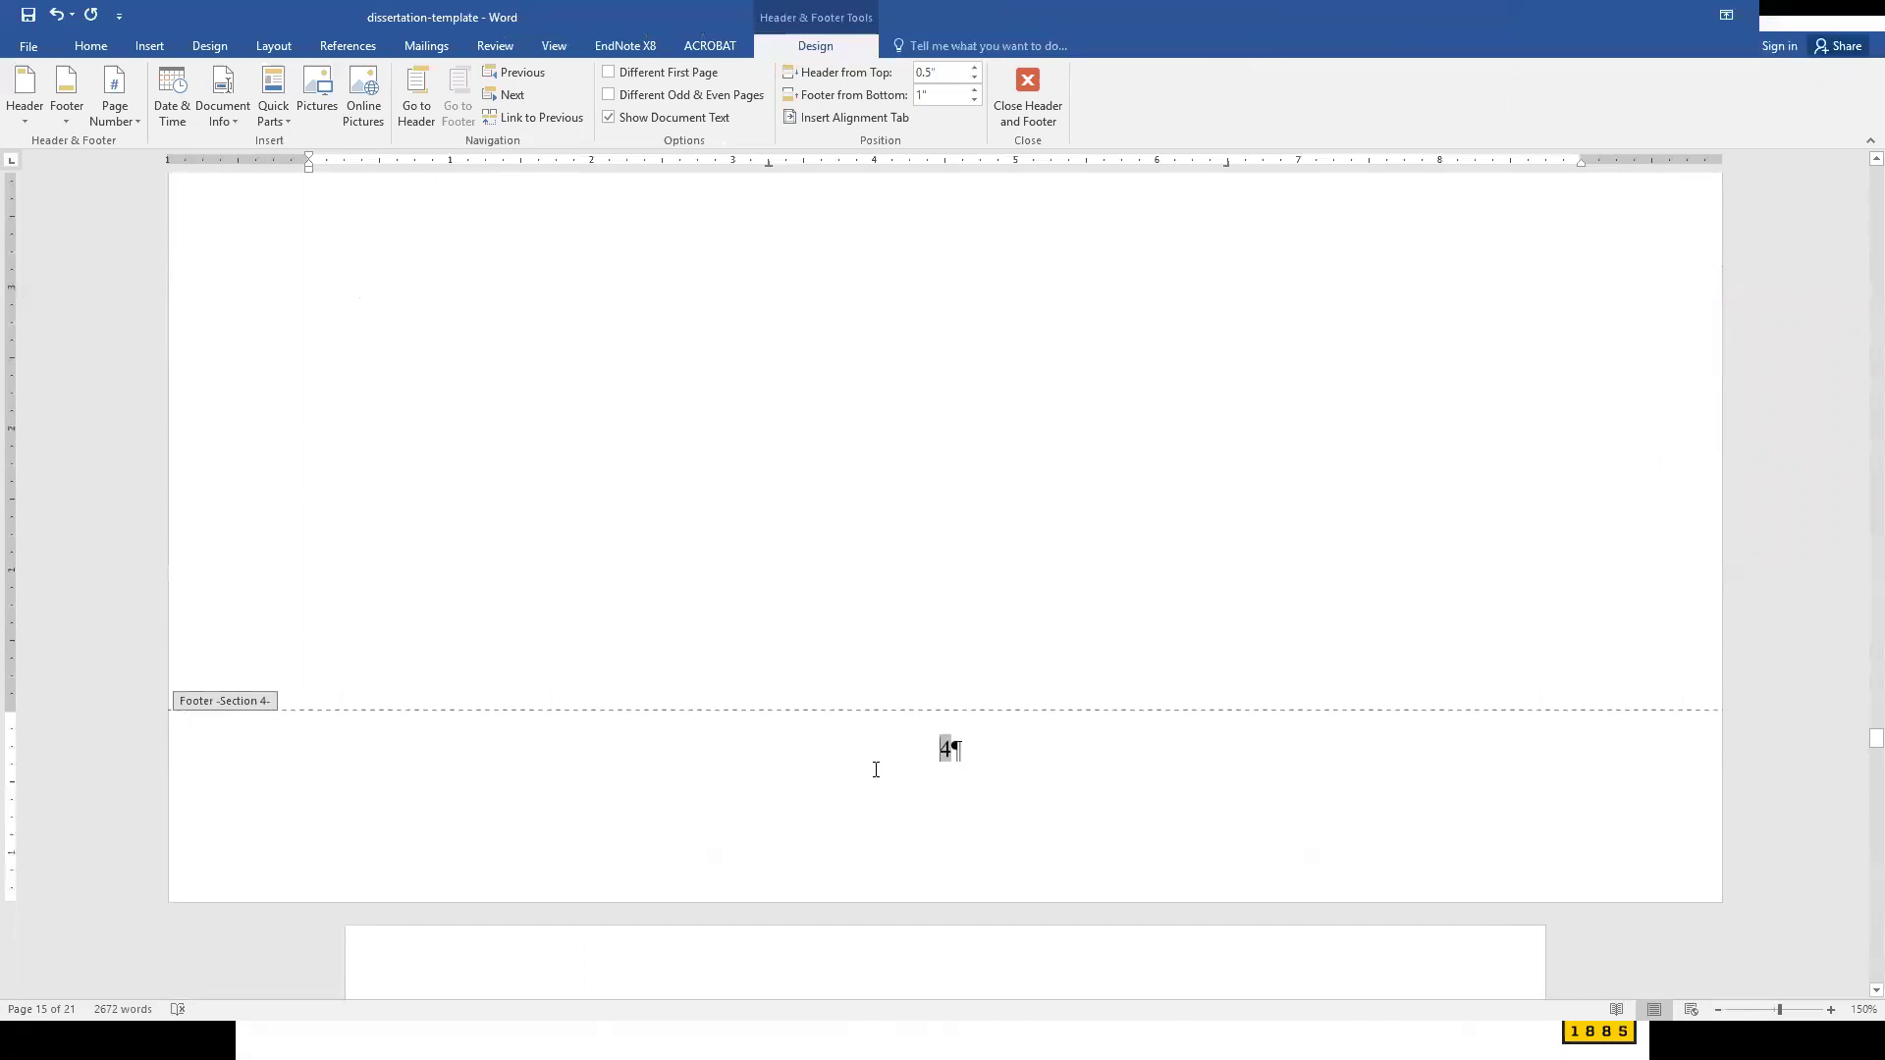
scroll(504, 644, "up", 3)
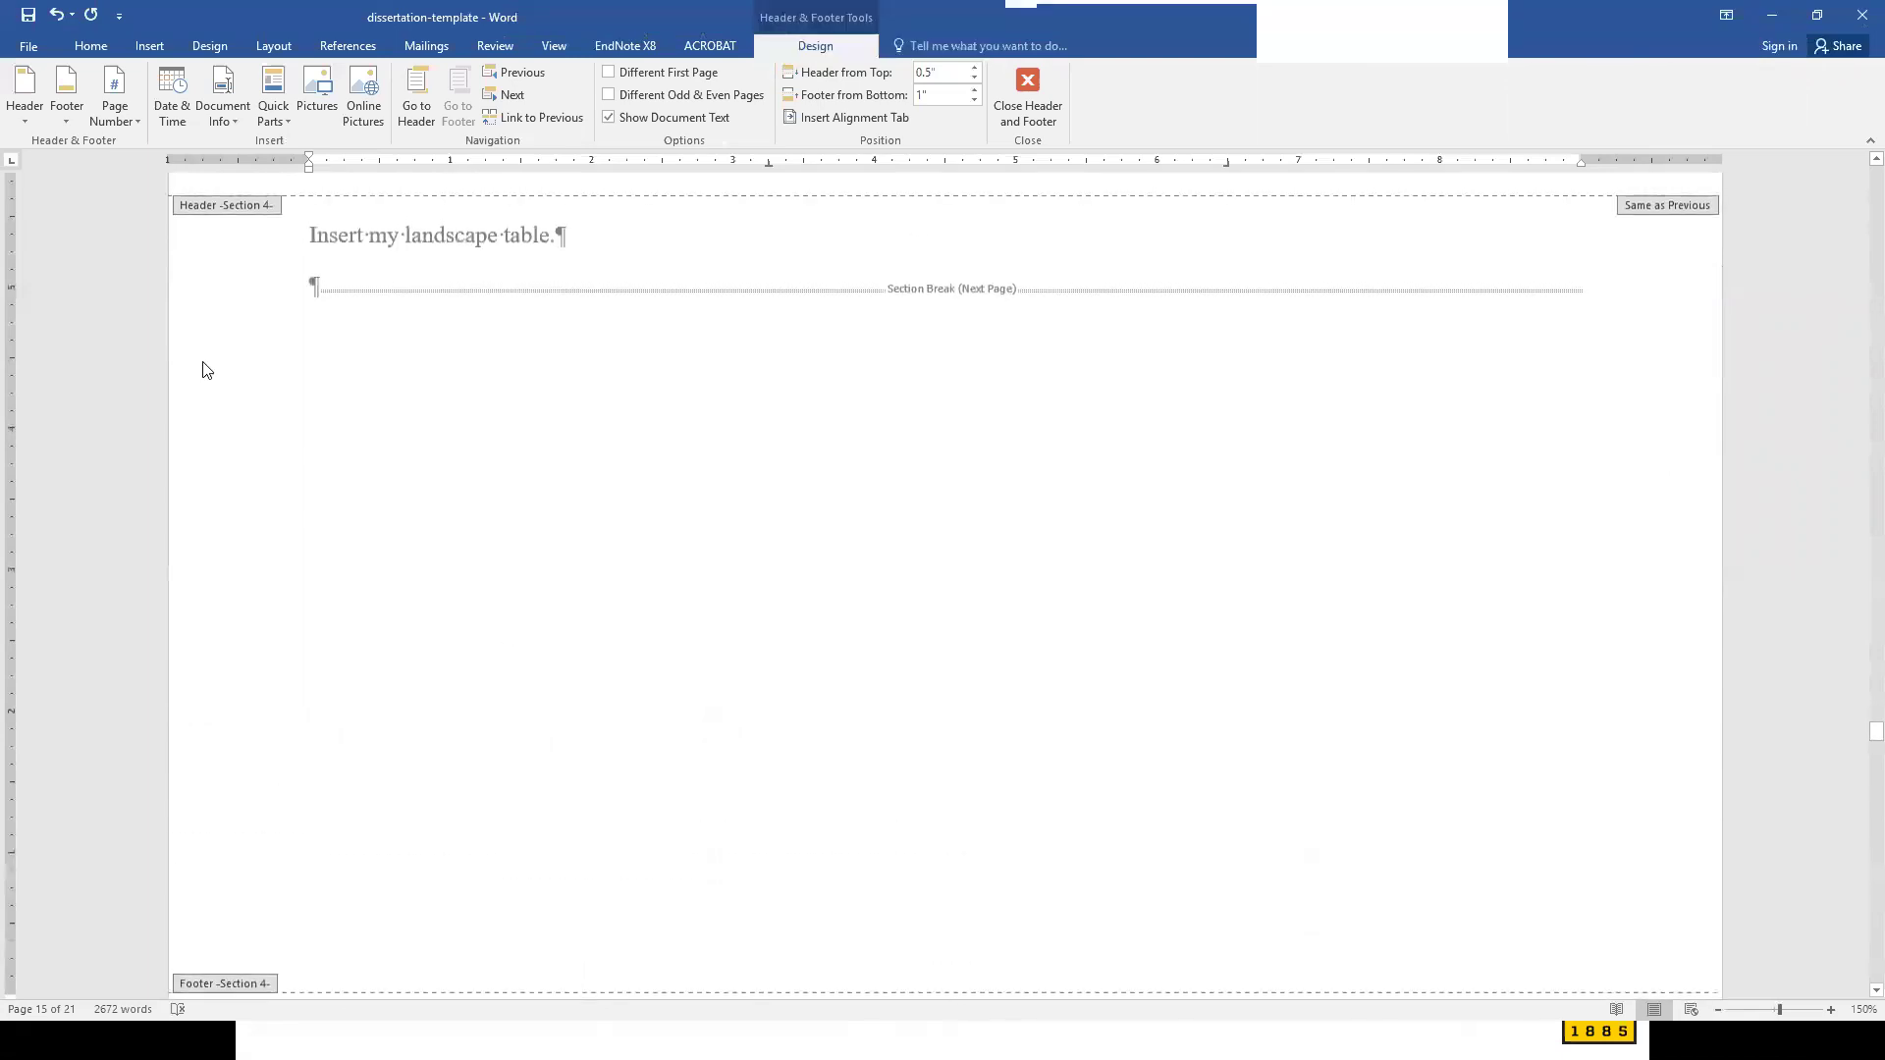
scroll(344, 589, "down", 2)
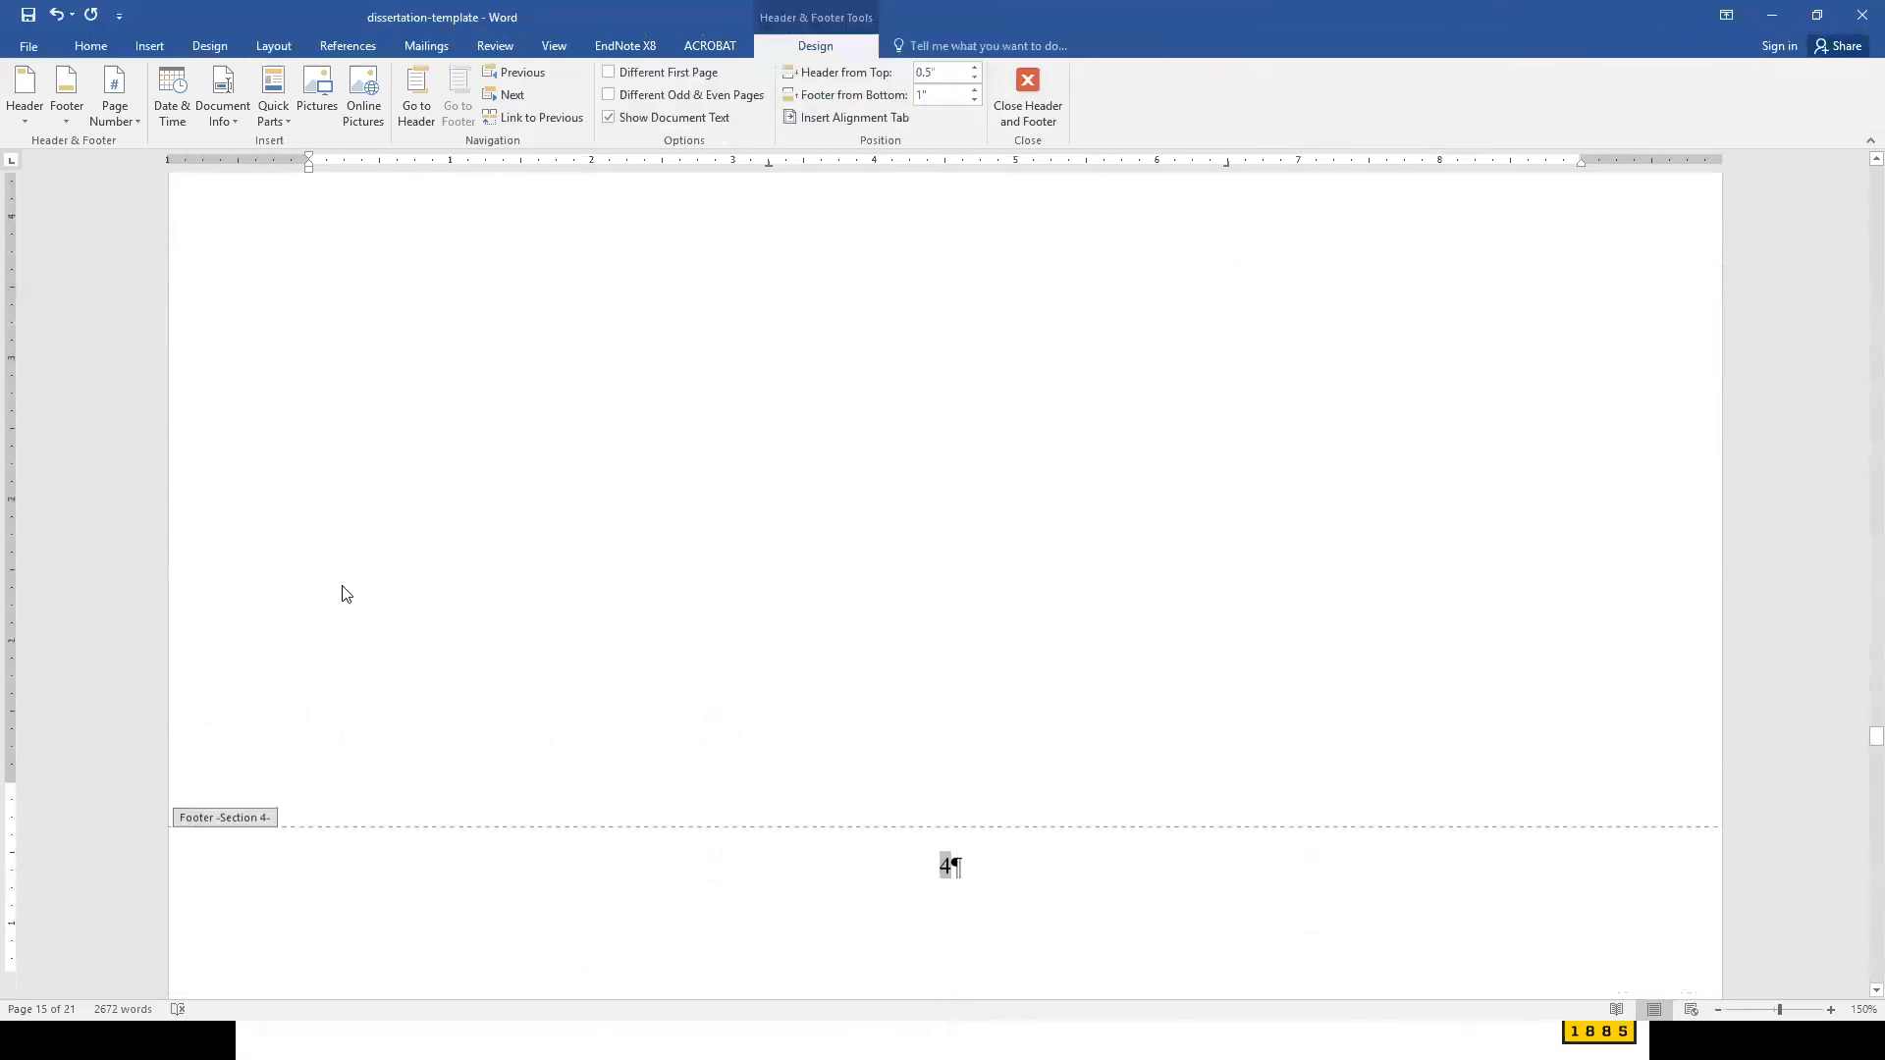
scroll(344, 590, "down", 1)
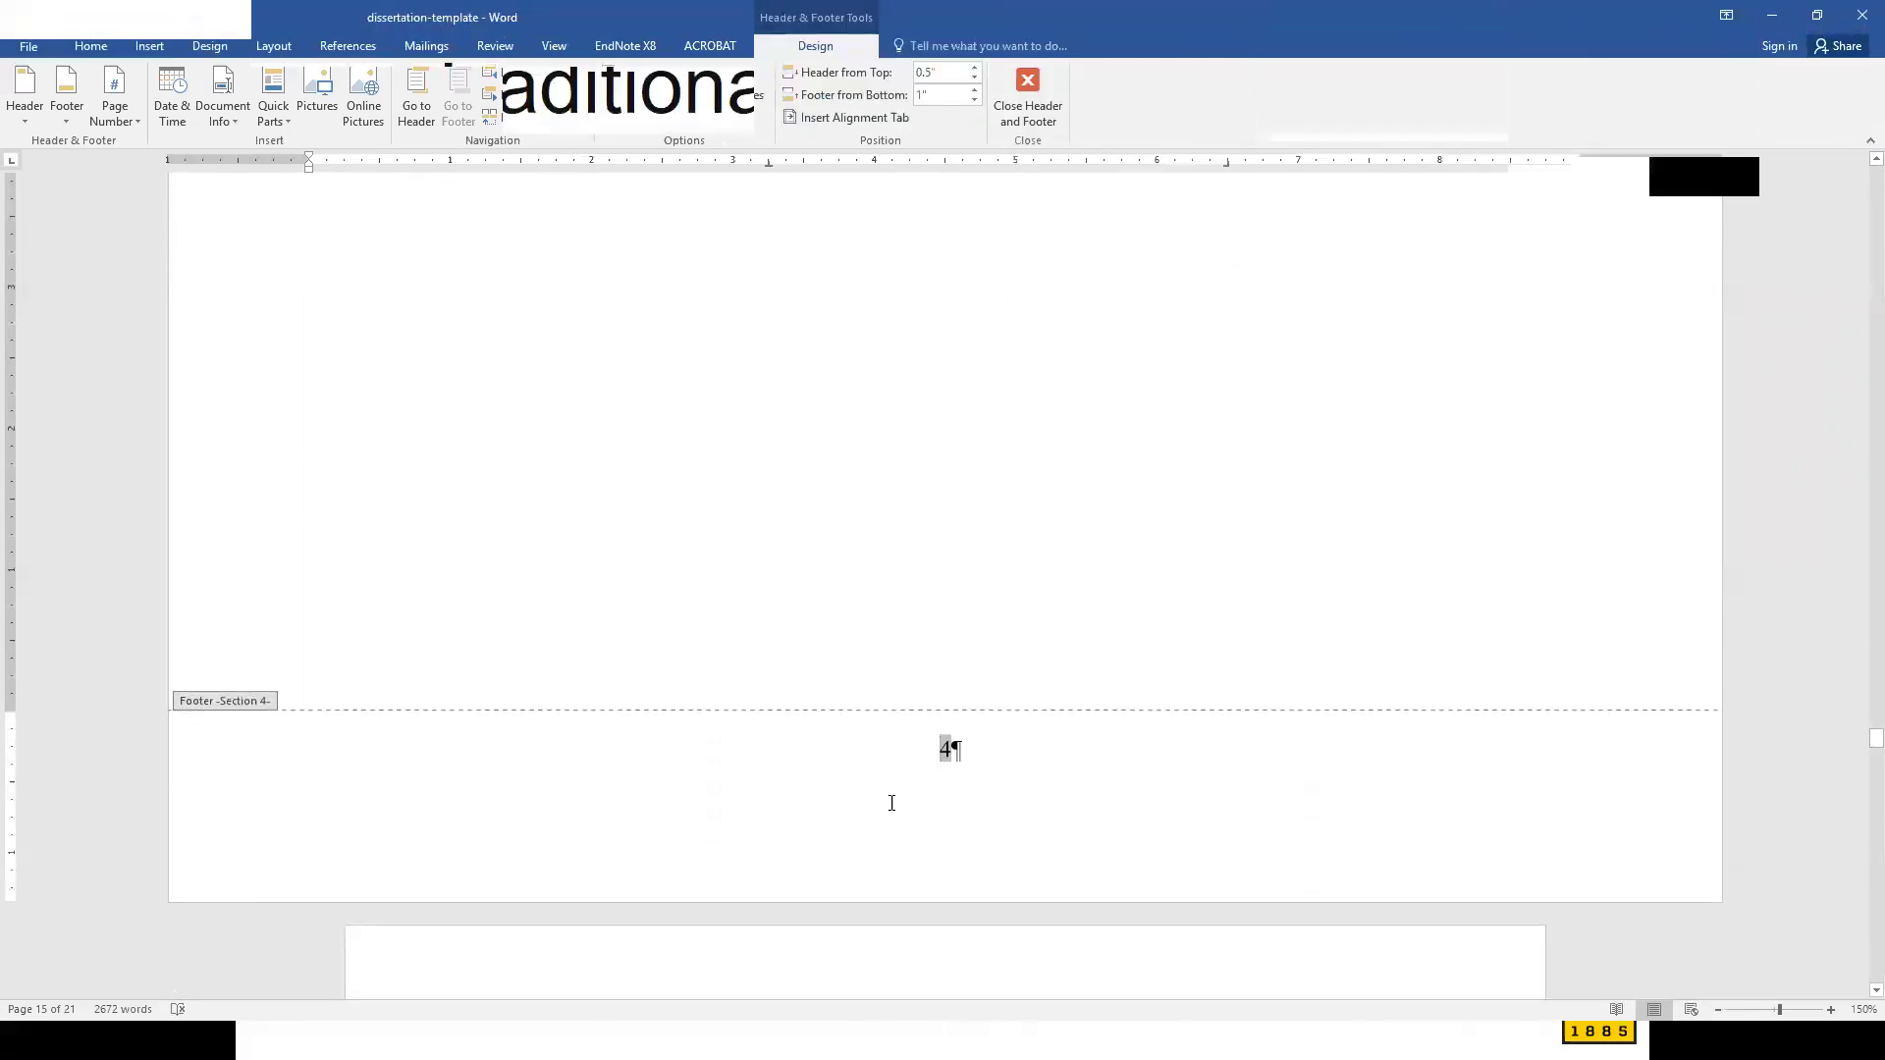
left_click(113, 110)
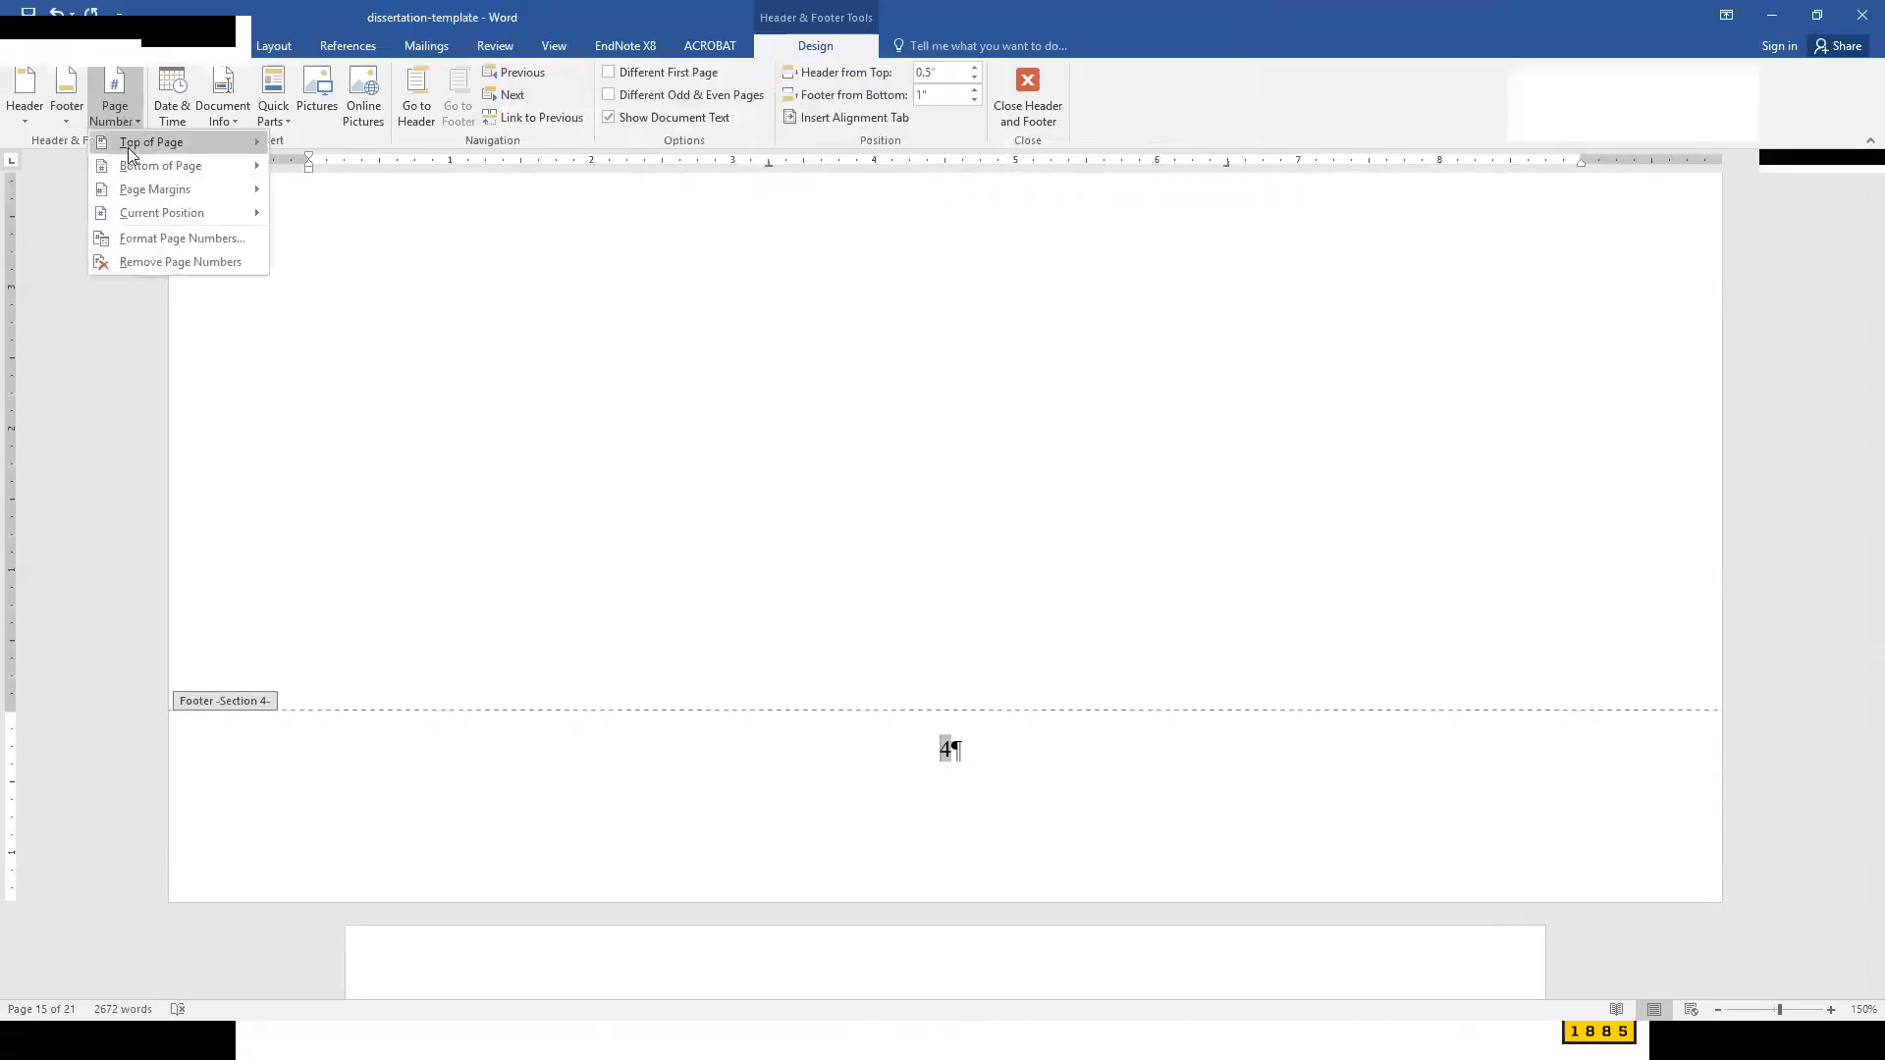
mouse_move(141, 188)
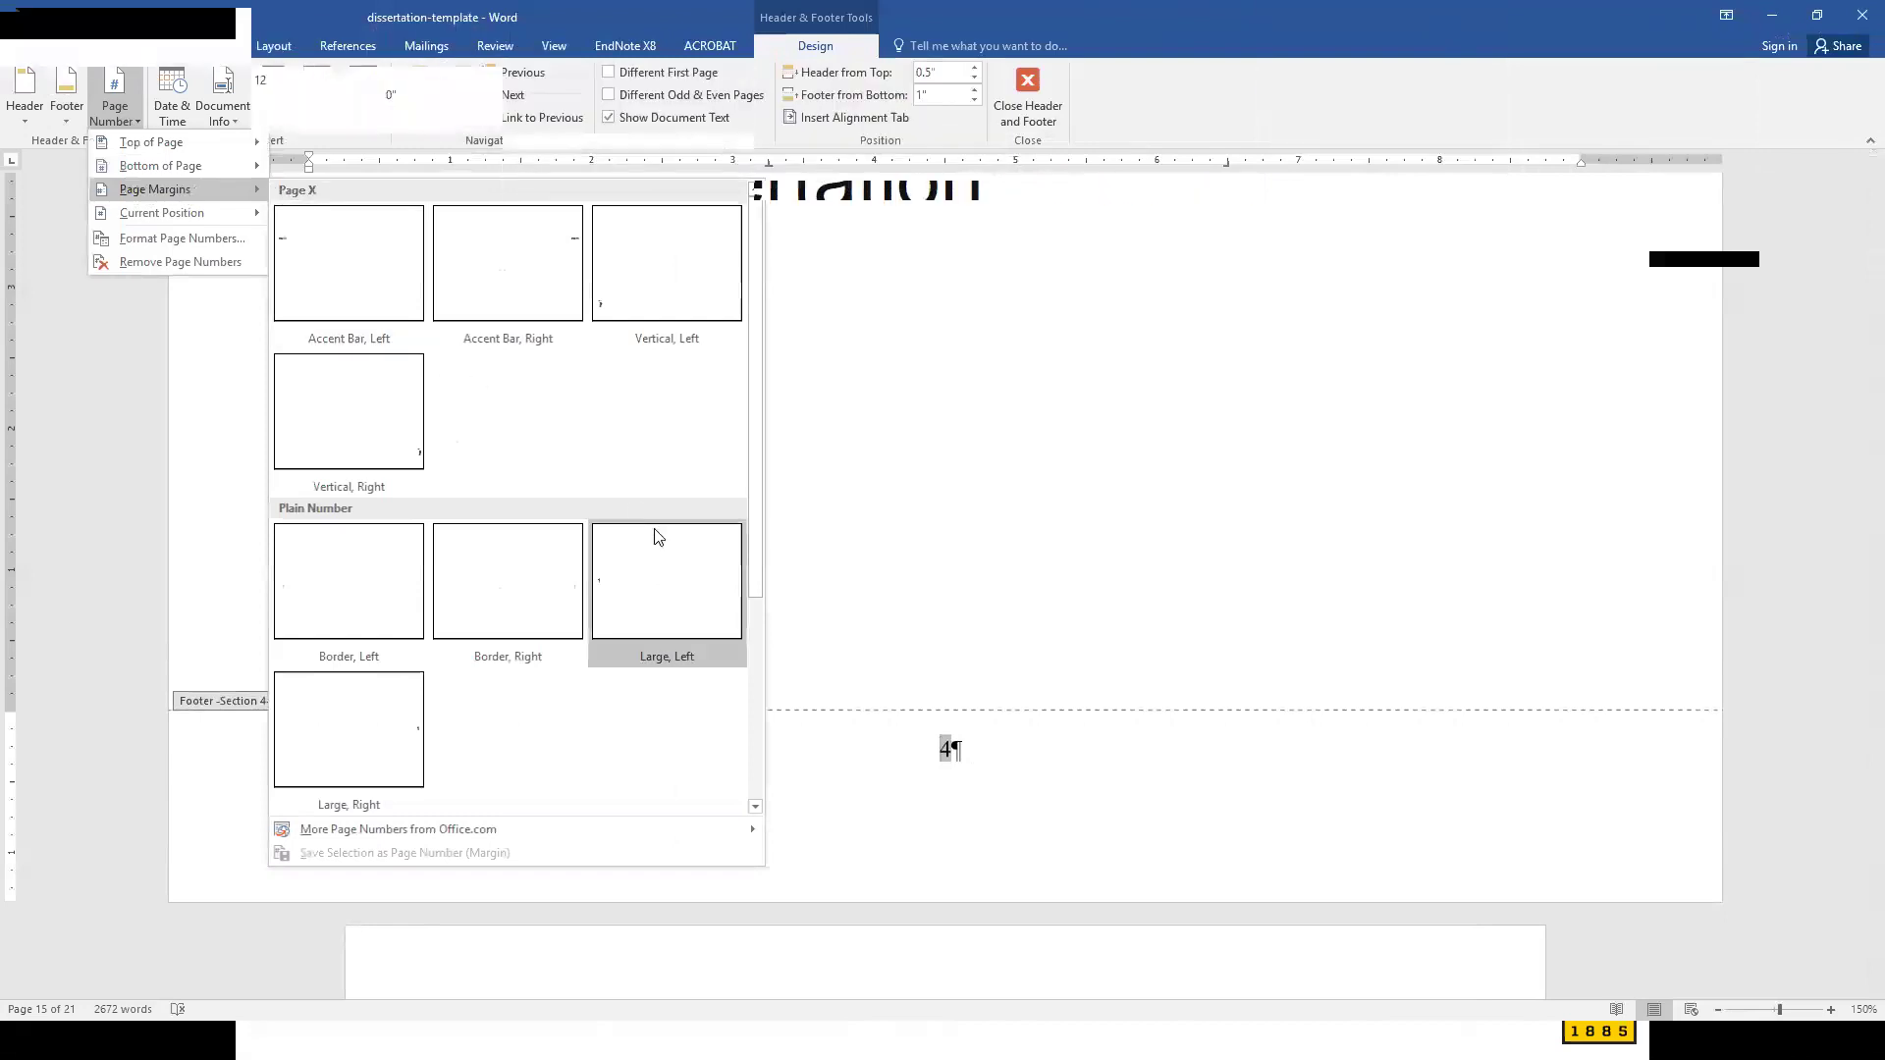
left_click(660, 571)
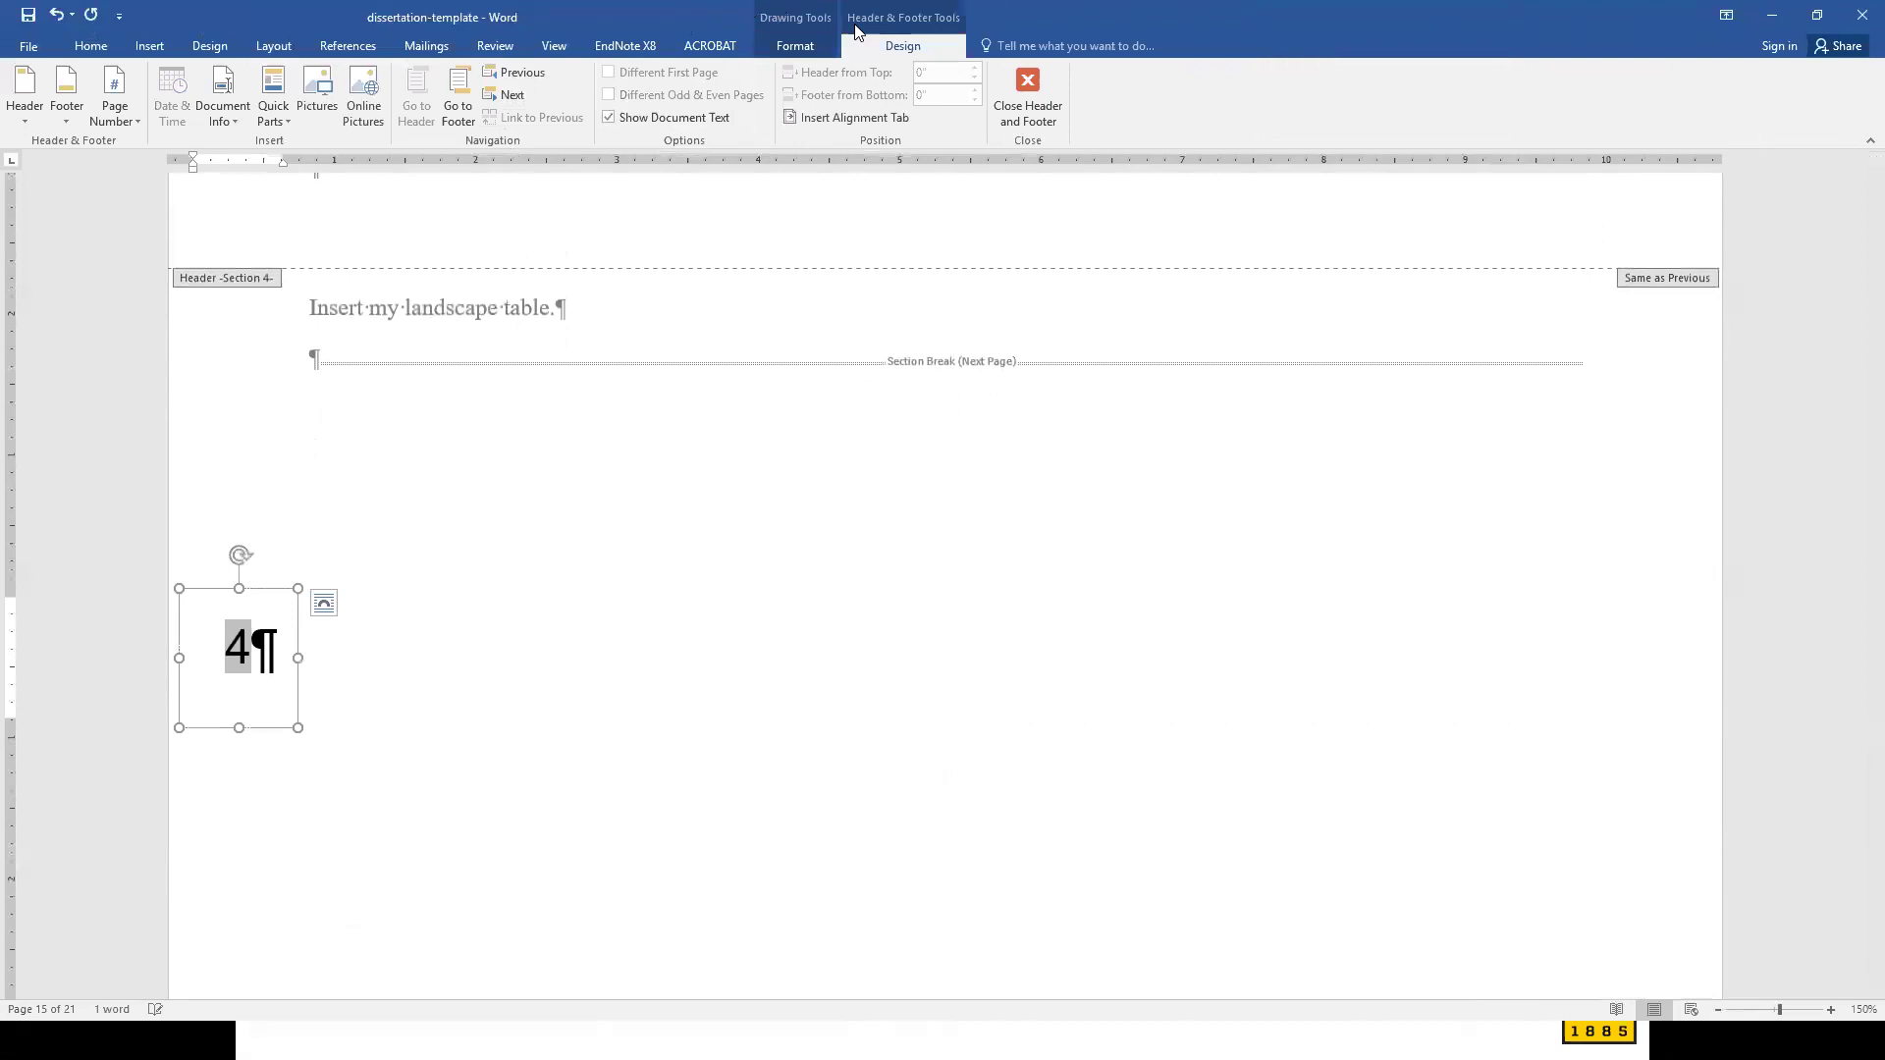
- Rotate all text in the margin page number's text box by 90°
left_click(795, 49)
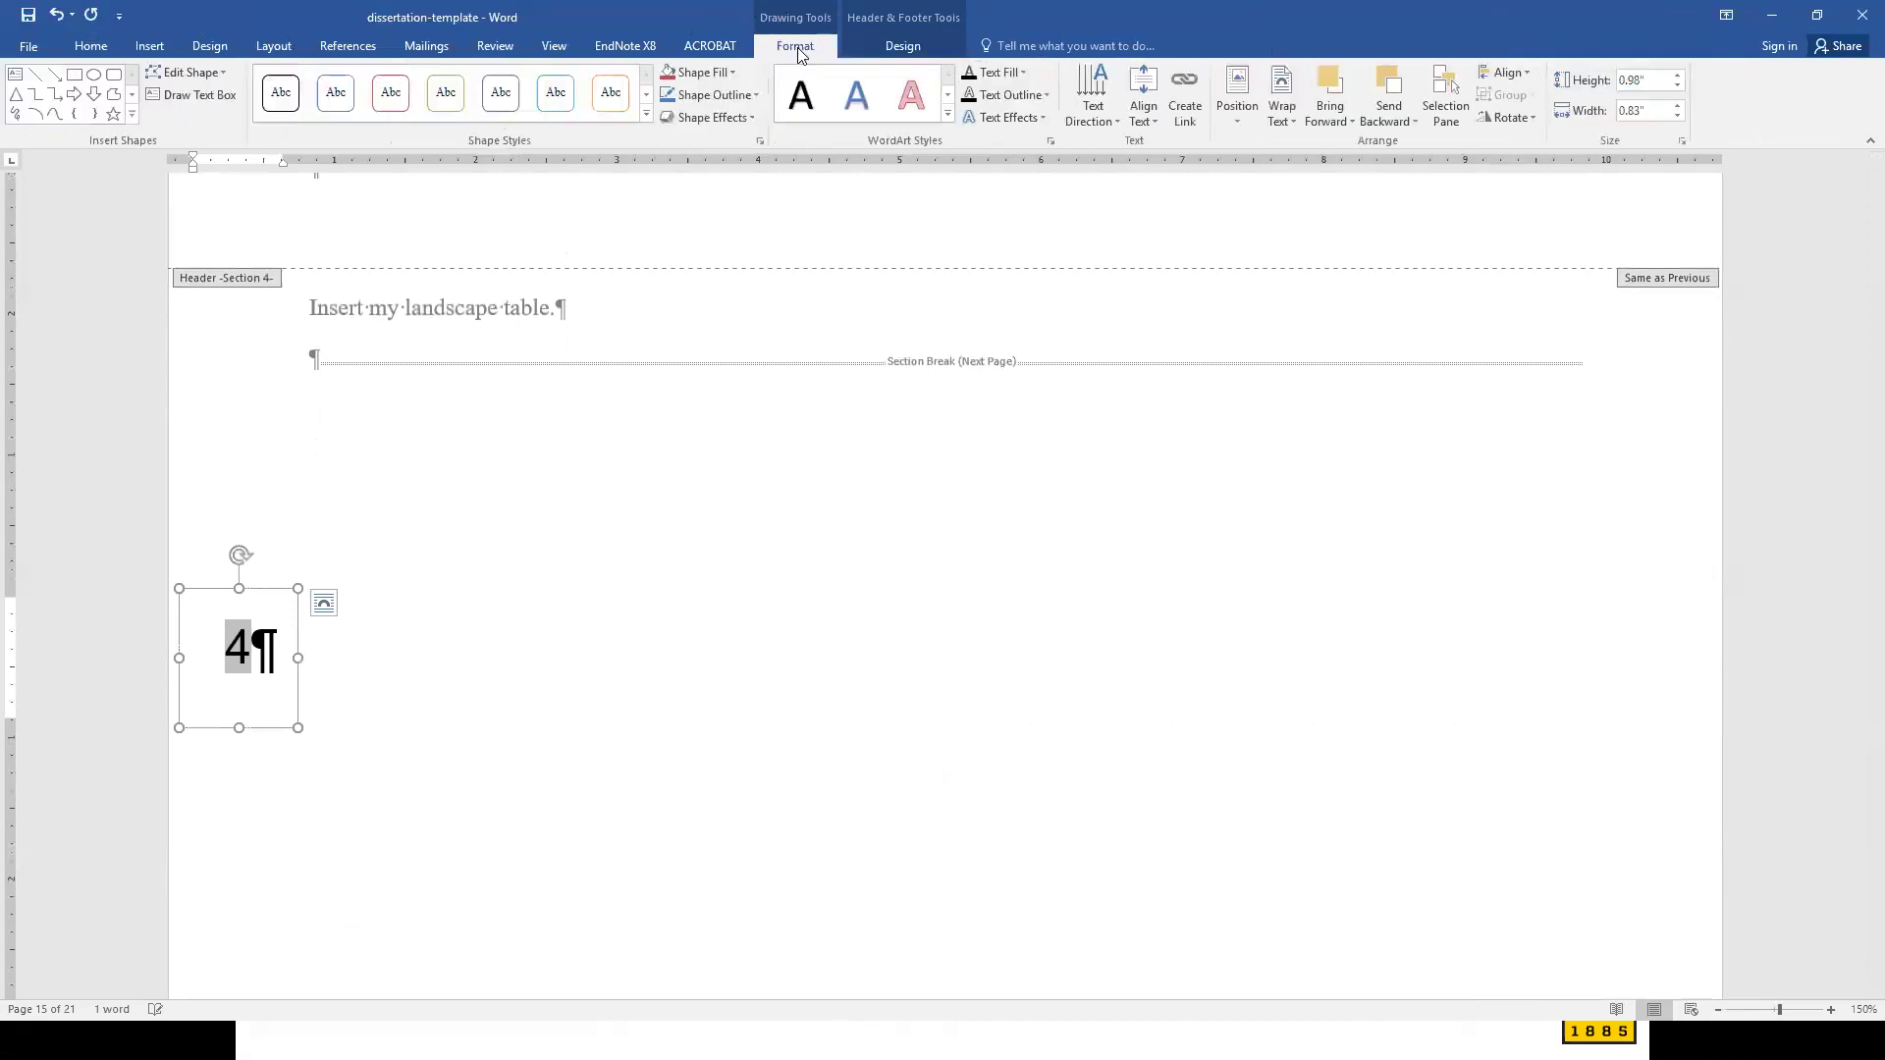
left_click(1096, 100)
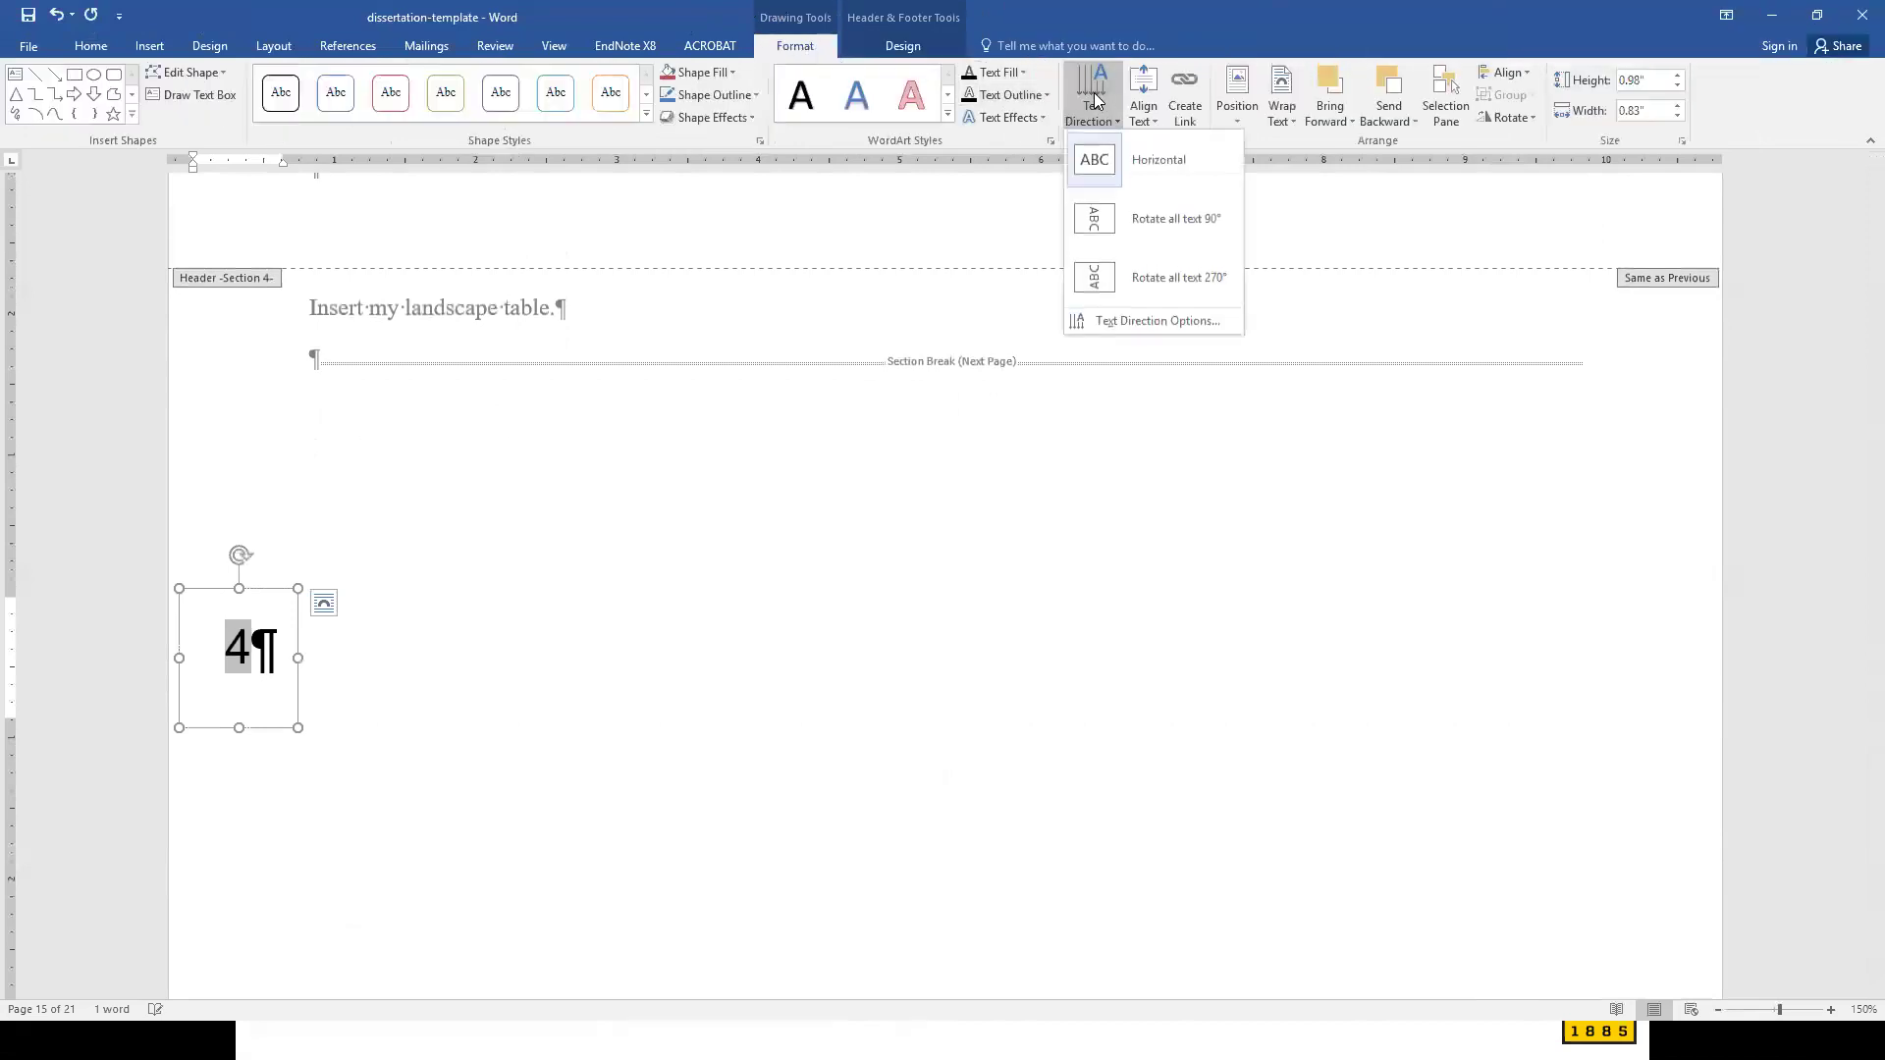
left_click(1143, 216)
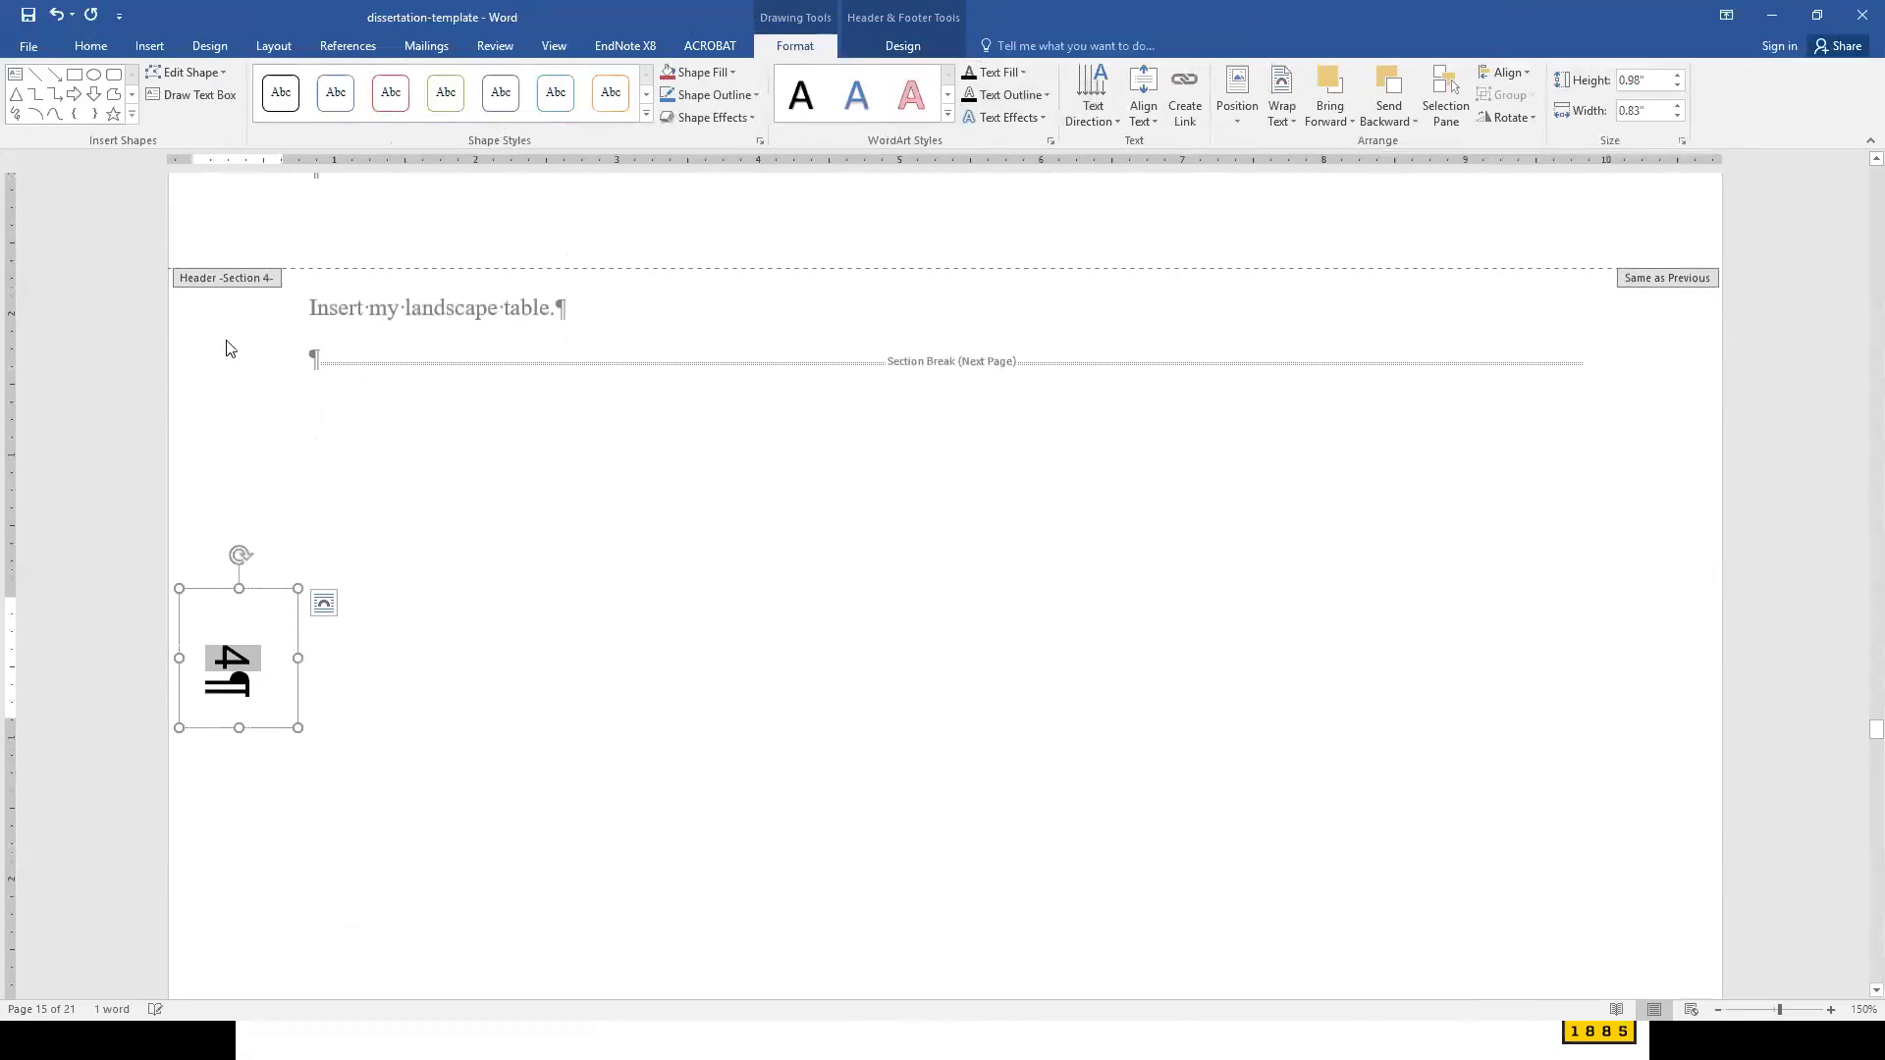
- Left-align the rotated page number and move its text box inward from the landscape page's left edge
left_click(87, 47)
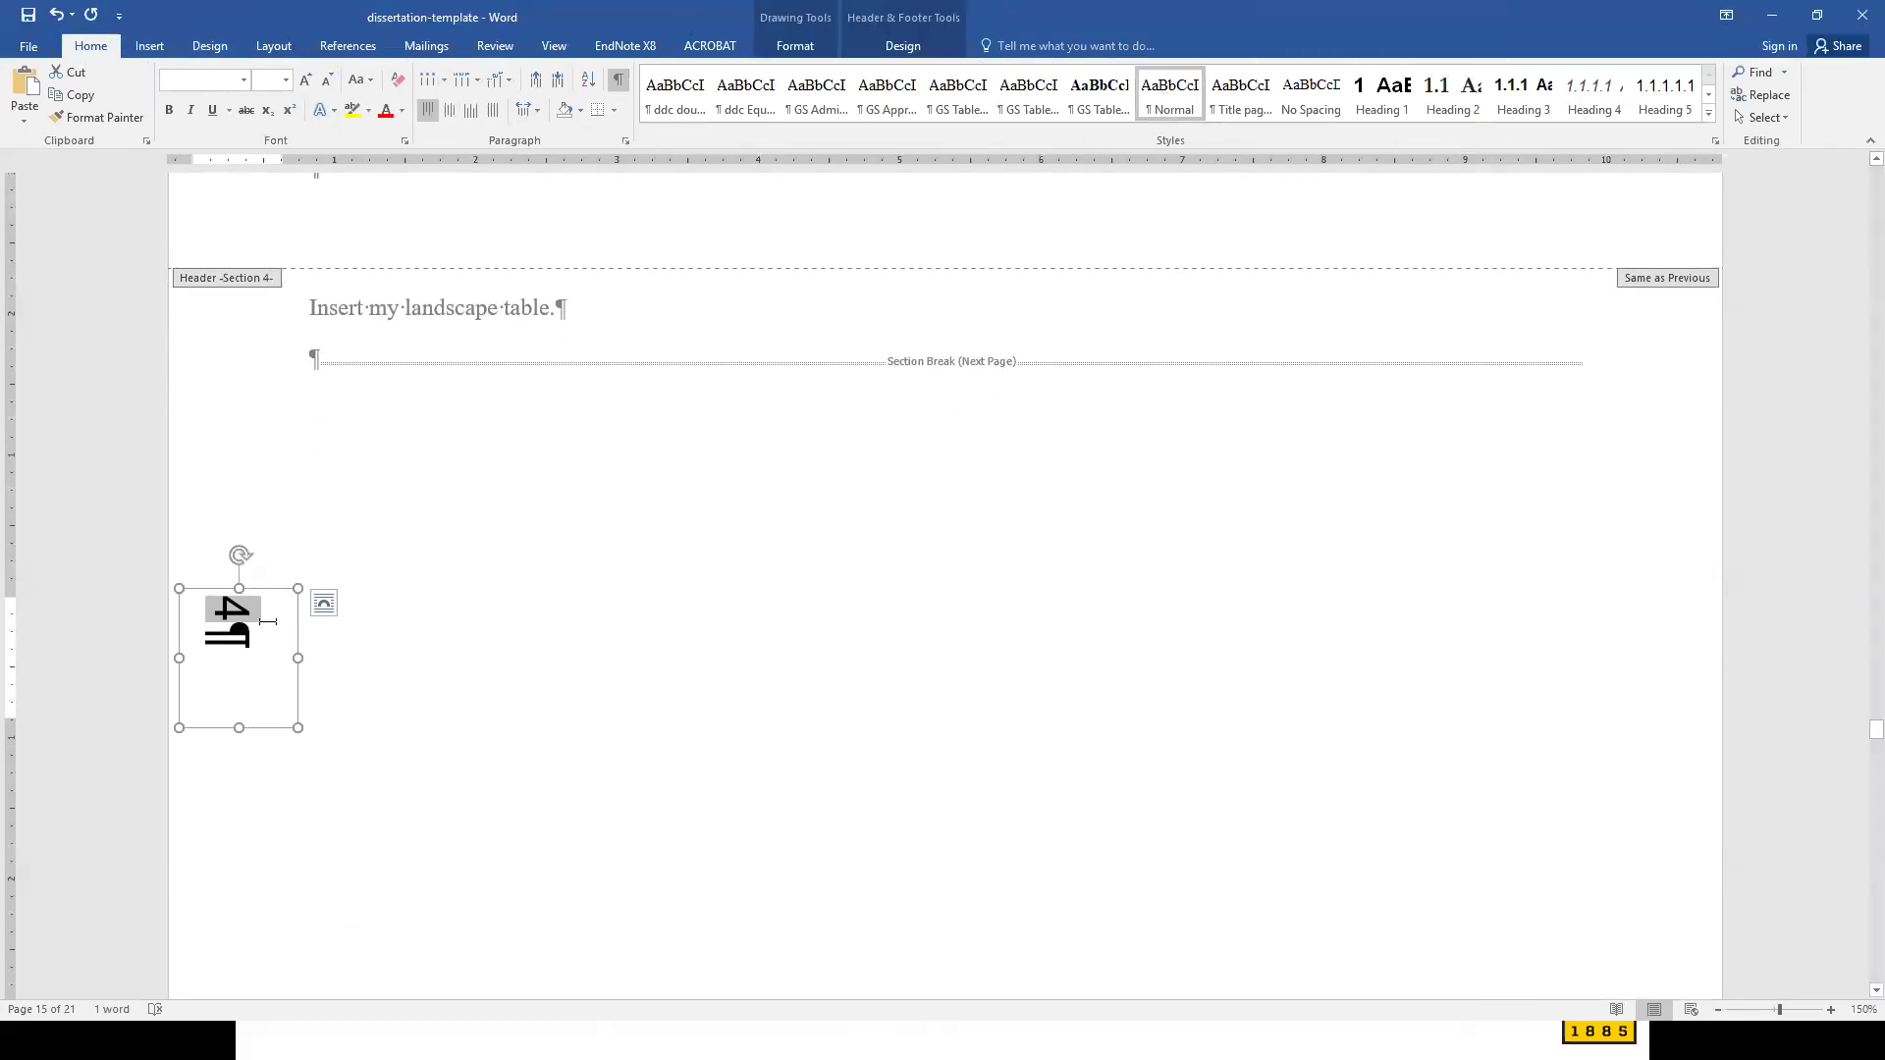
left_click_drag(173, 666, 208, 843)
left_click(232, 611)
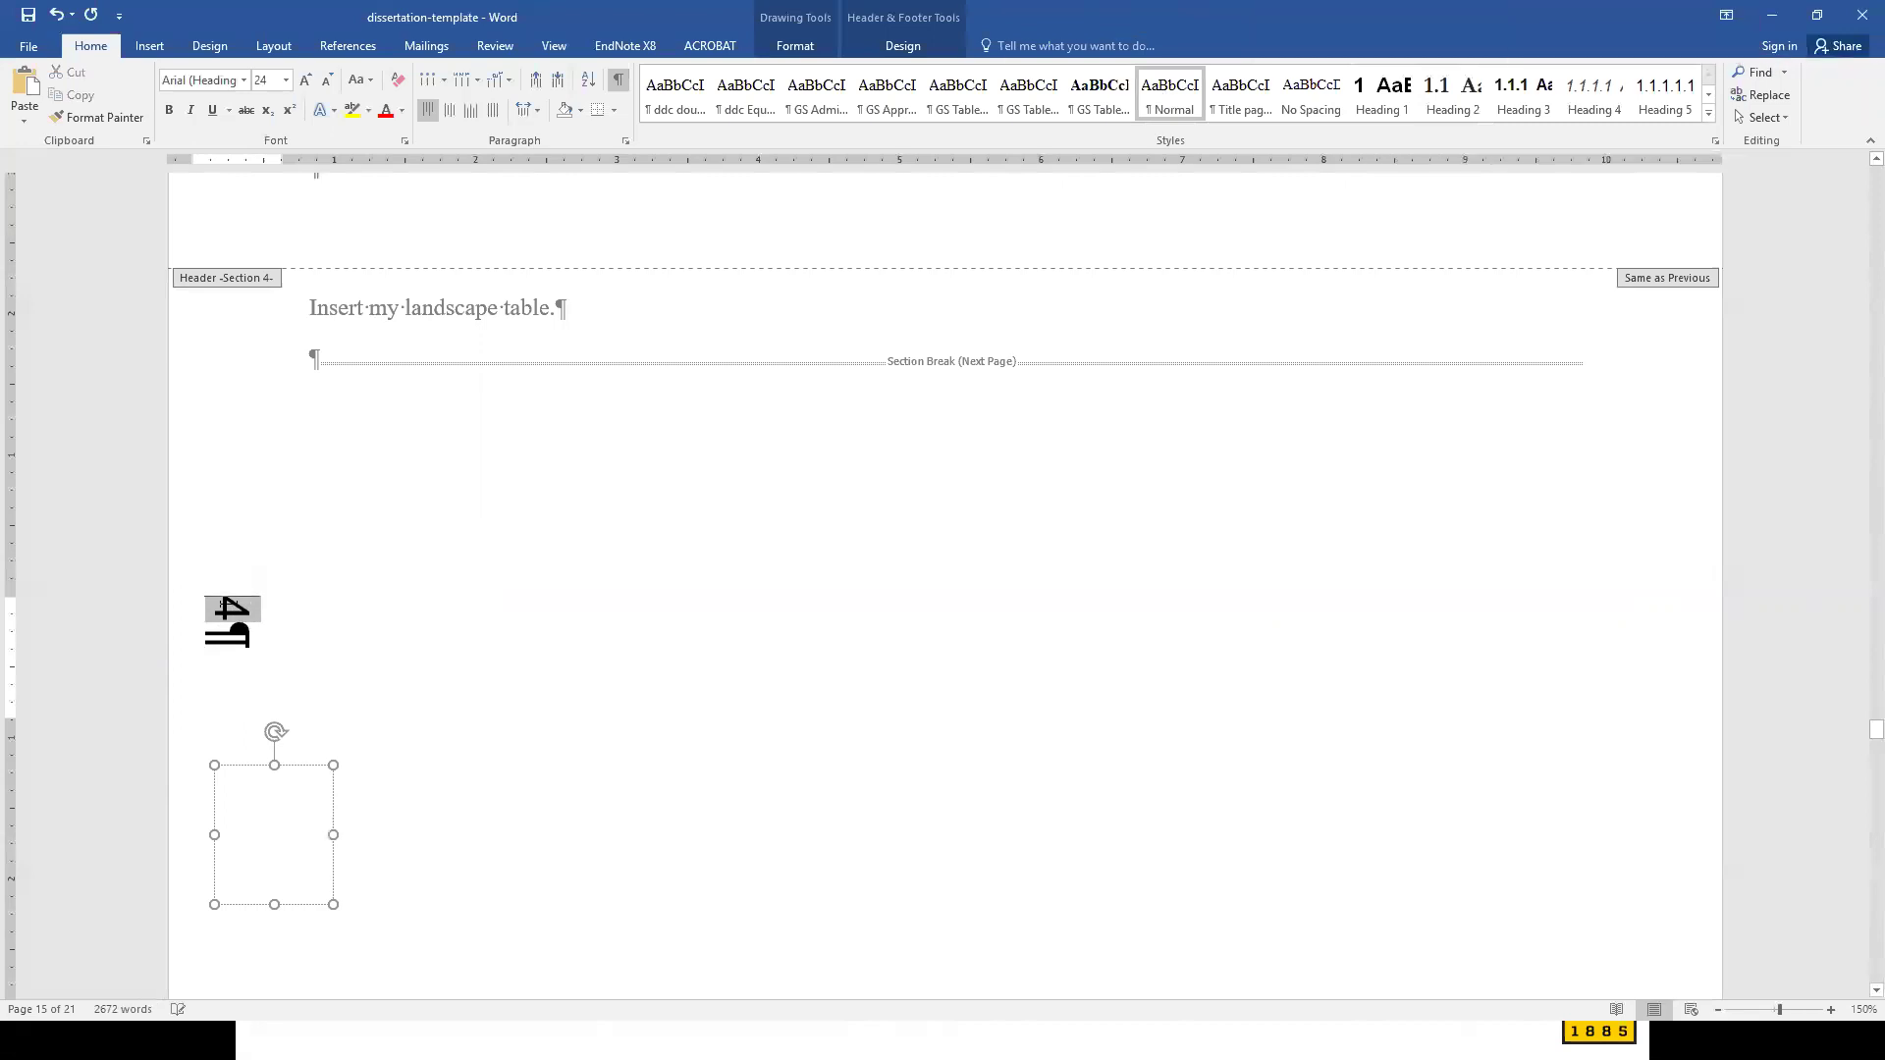
left_click_drag(278, 762, 359, 627)
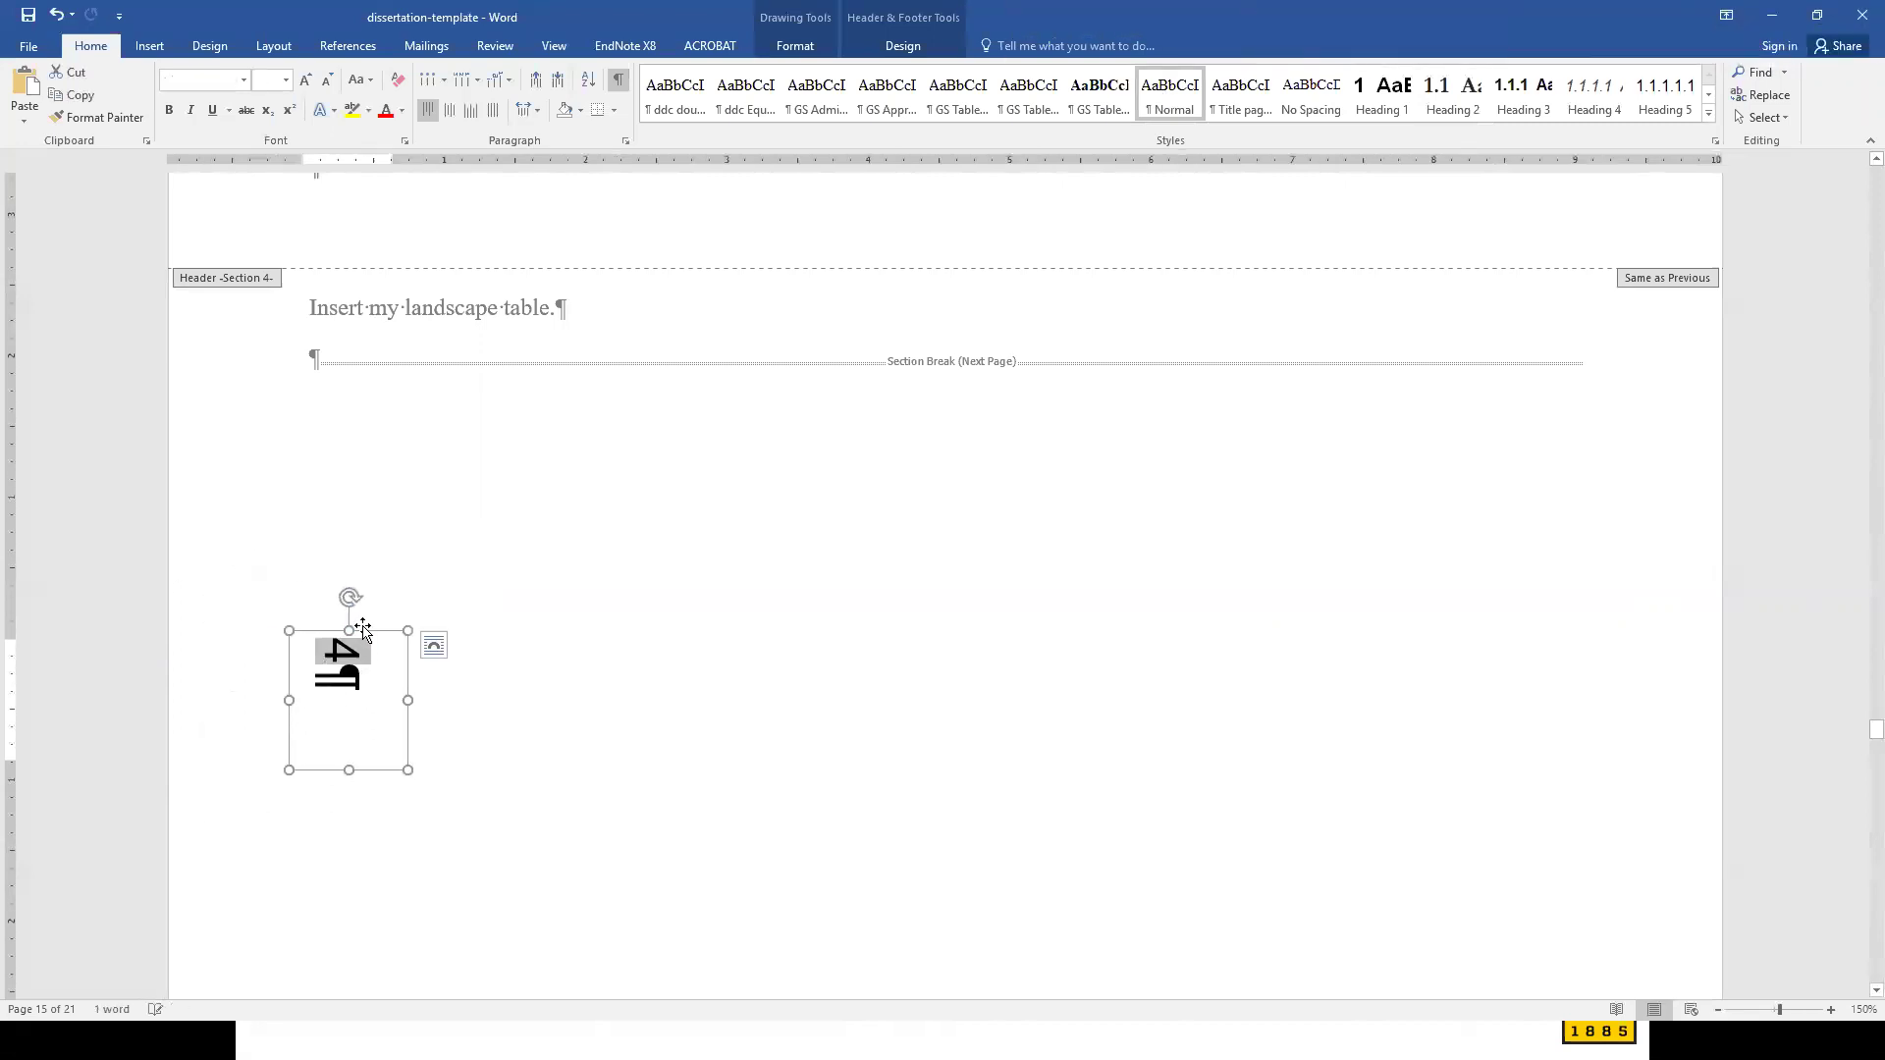
- Format the margin page number in Times New Roman, size 12, and shift its text box slightly back toward the page's left edge
left_click(245, 79)
left_click(253, 148)
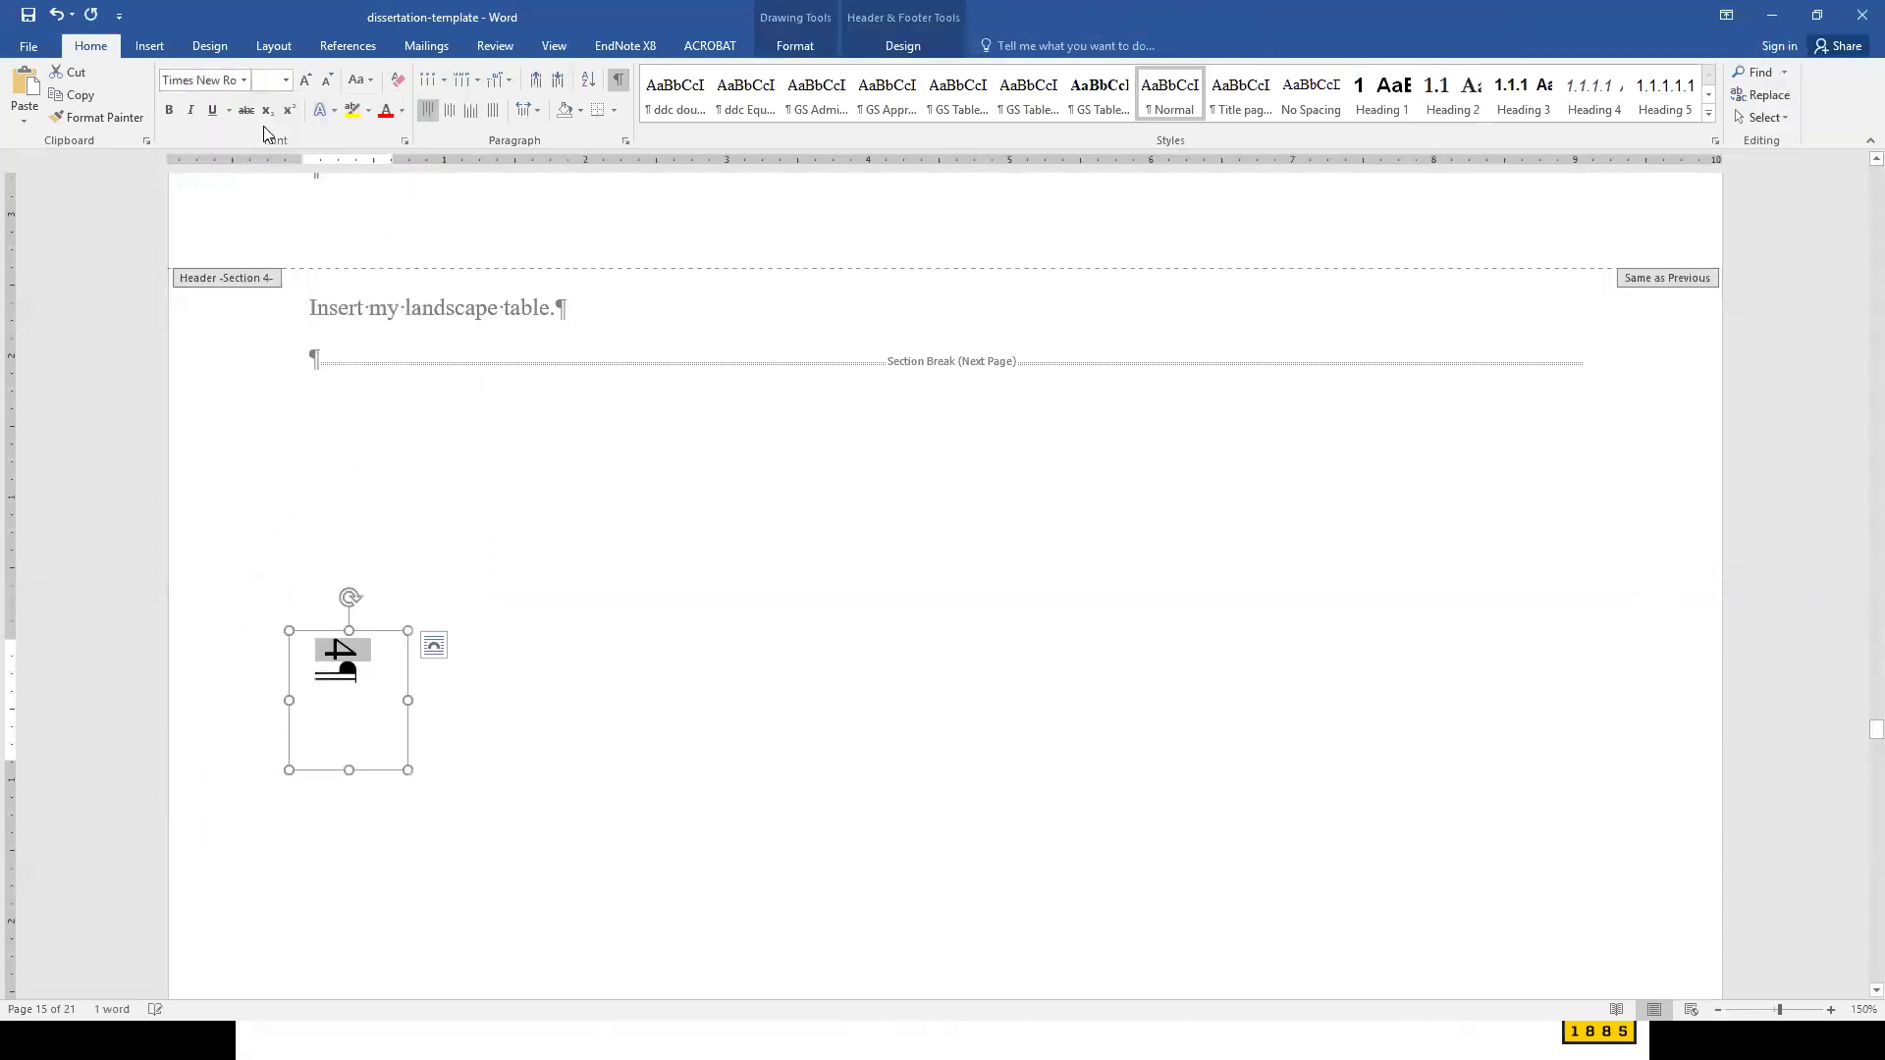
left_click(285, 79)
left_click(263, 177)
left_click_drag(370, 629, 333, 643)
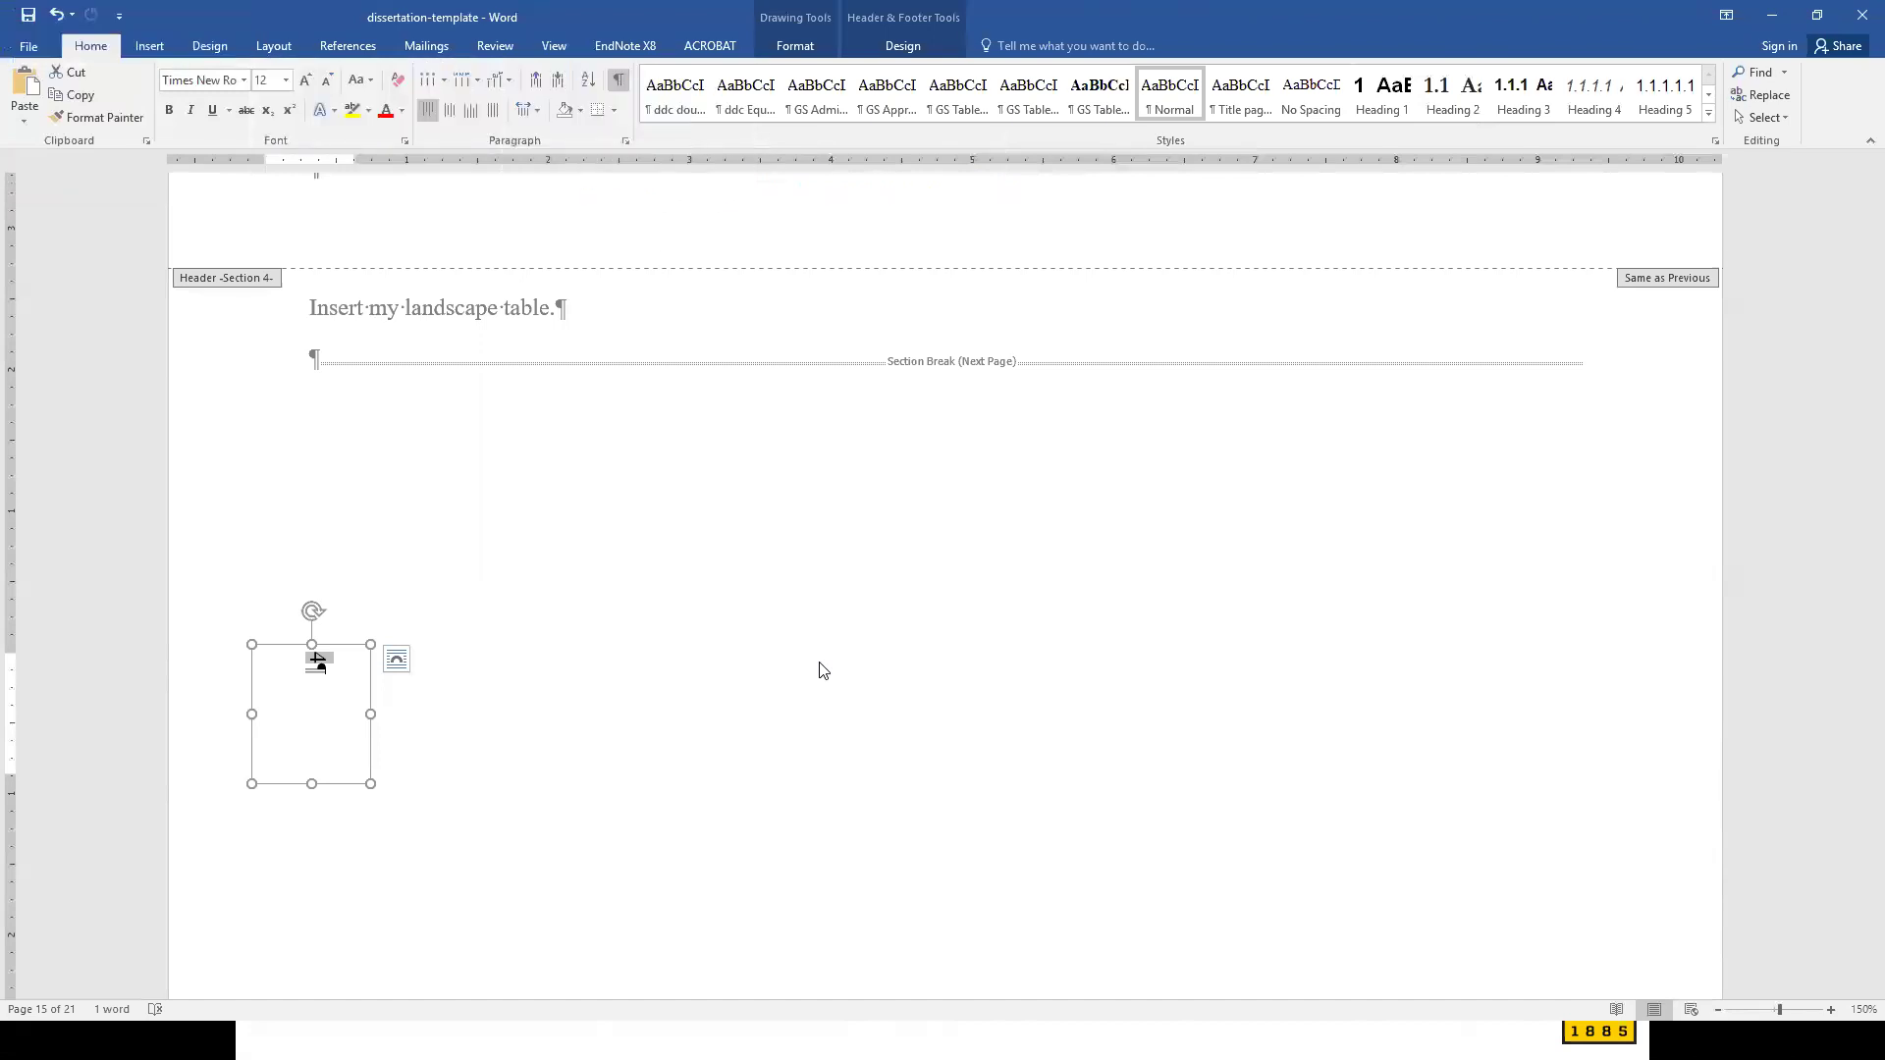
key("alt+Tab")
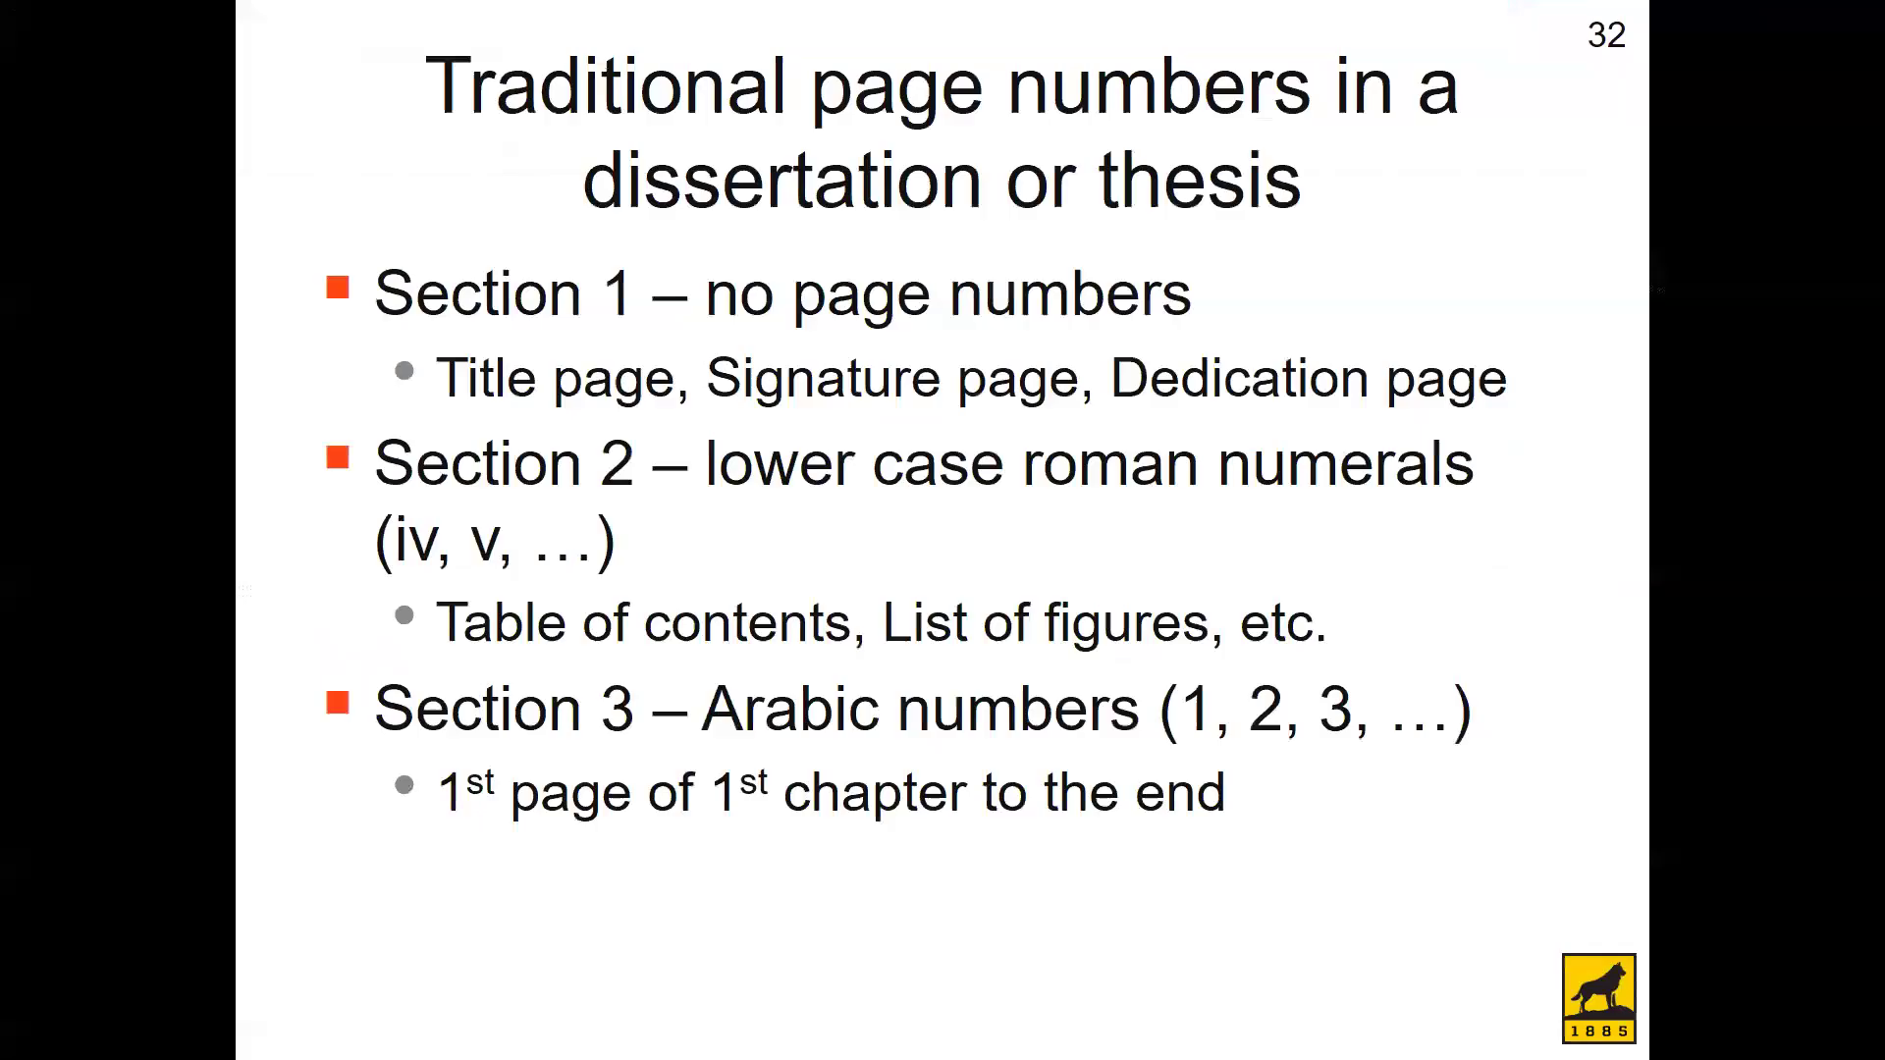
key("Right")
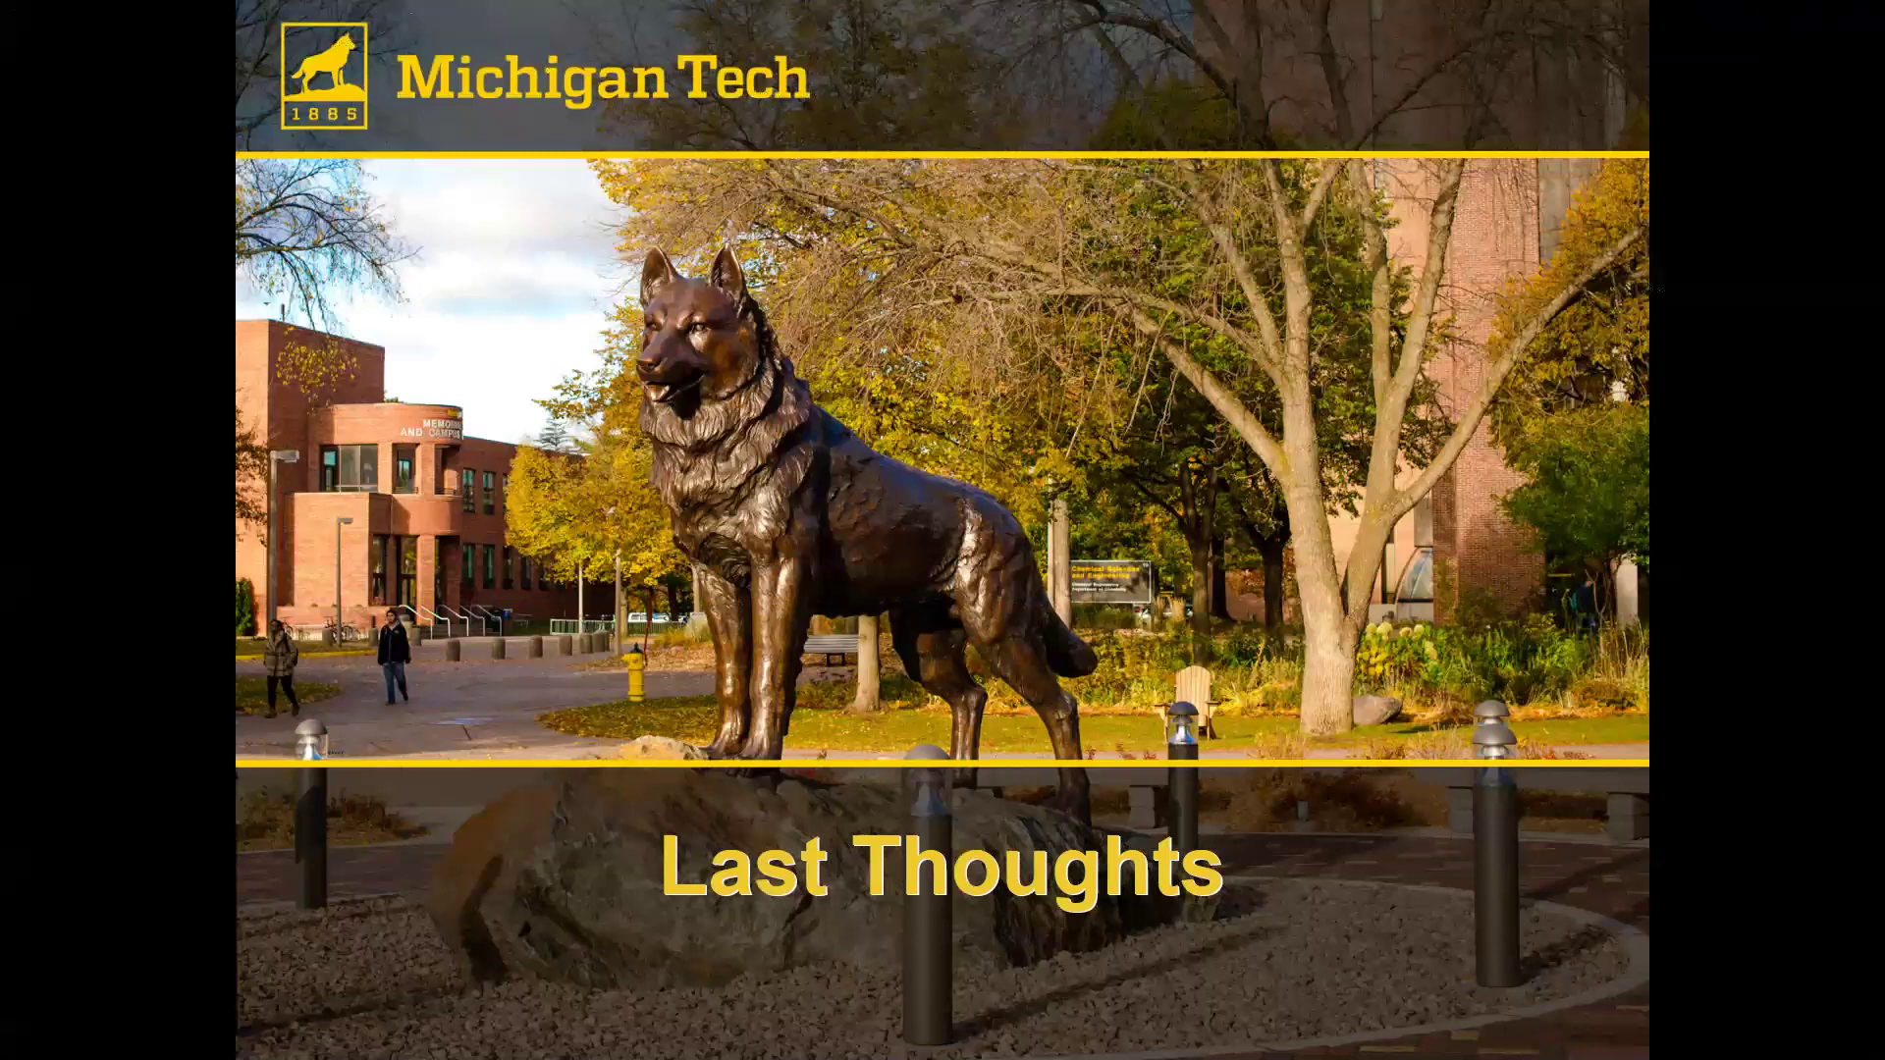
key("Right")
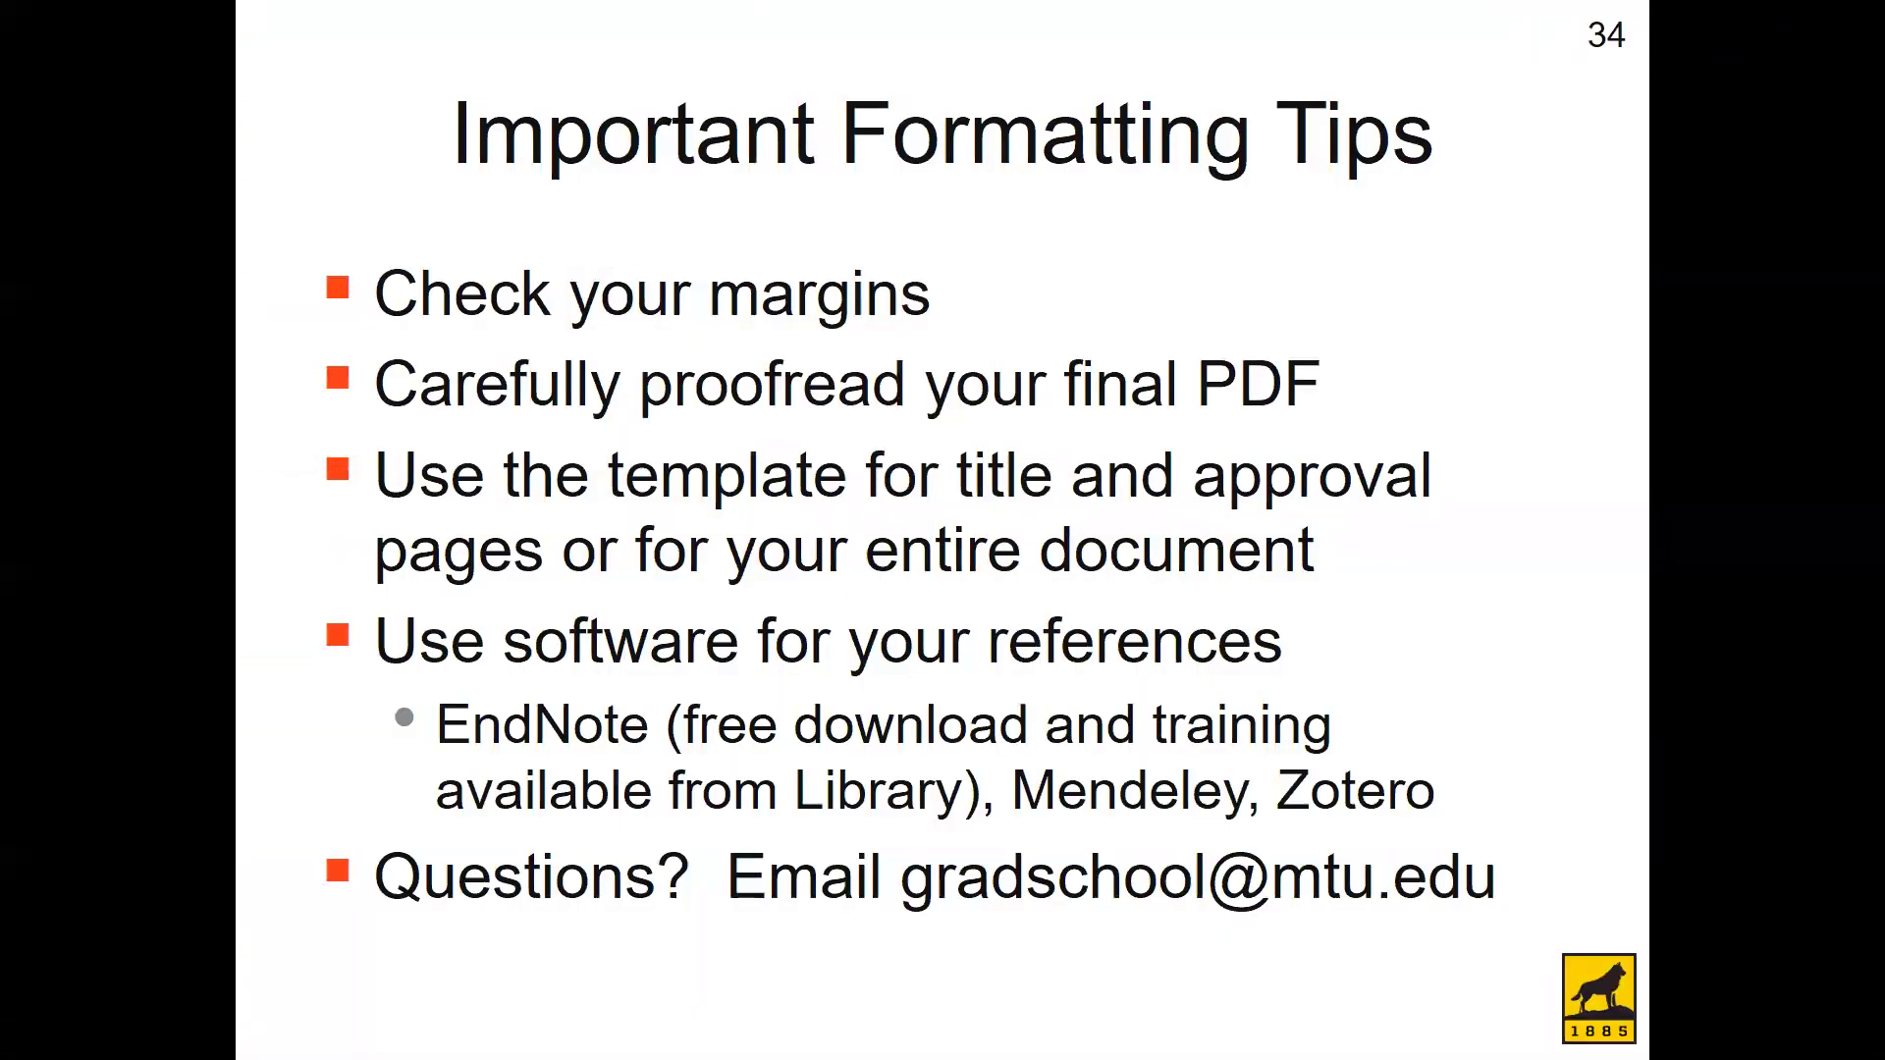